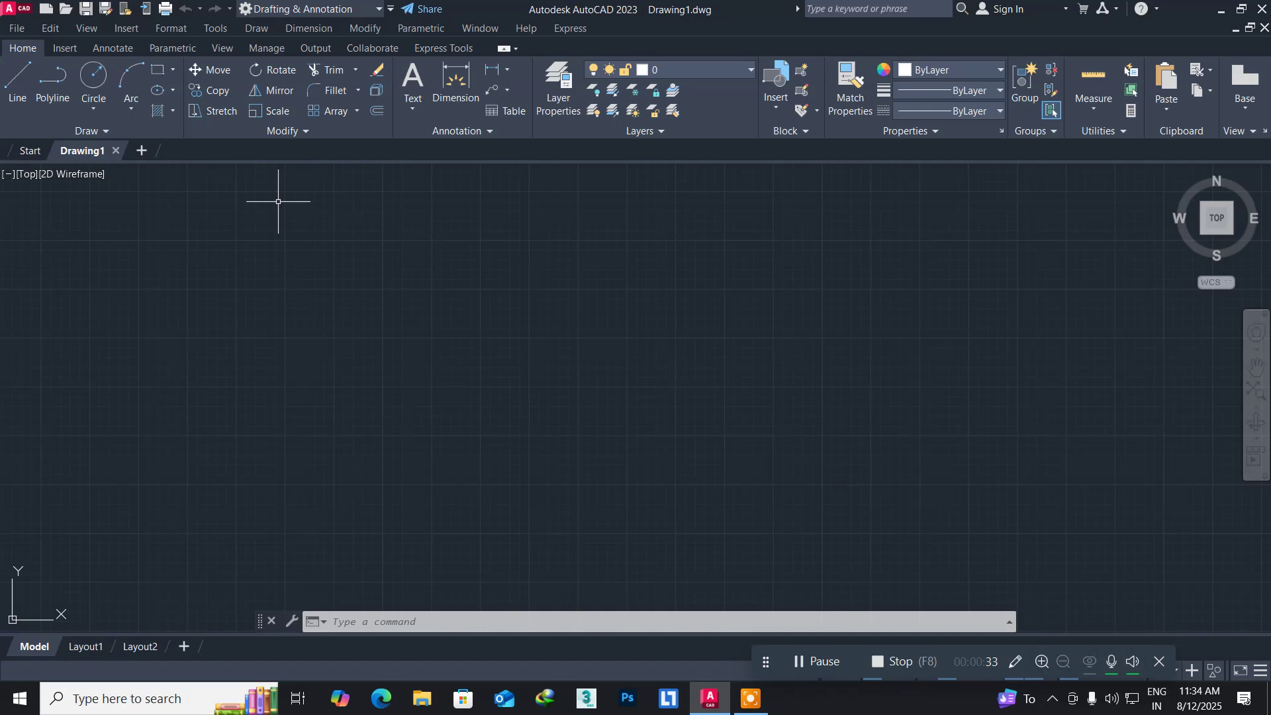
pyautogui.click(246, 26)
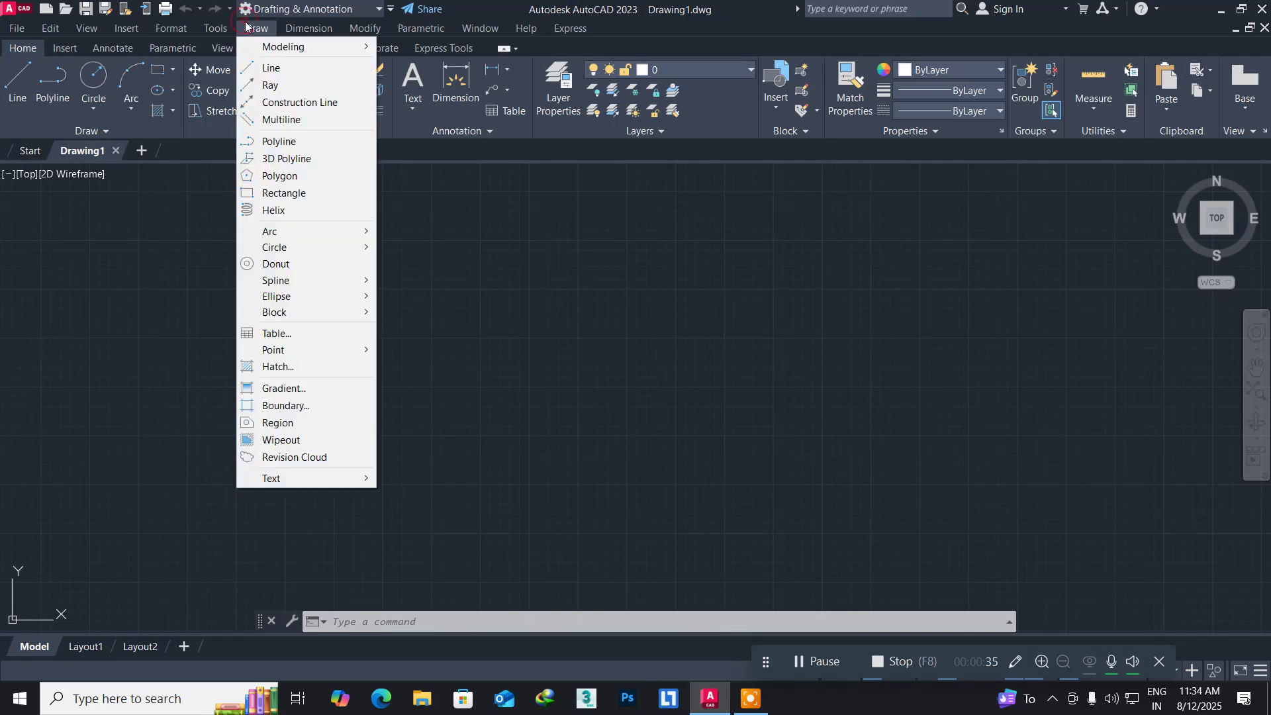
pyautogui.moveTo(309, 48)
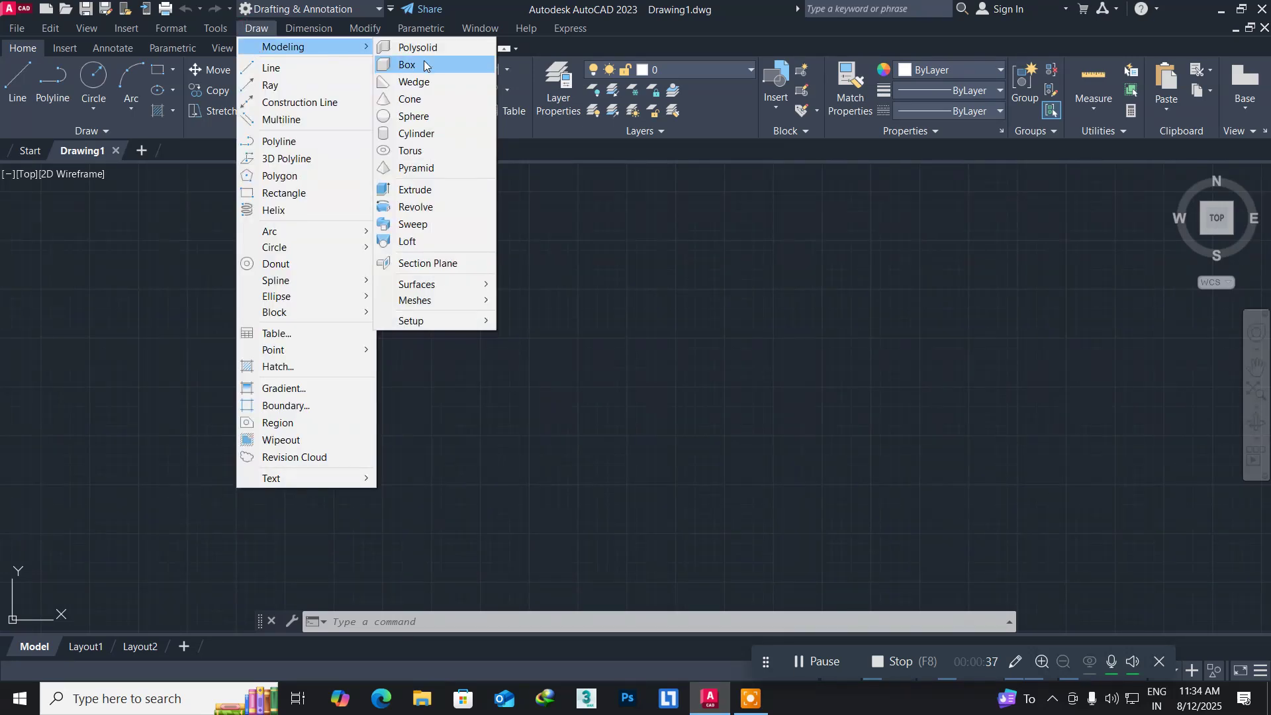
pyautogui.click(428, 189)
pyautogui.click(518, 198)
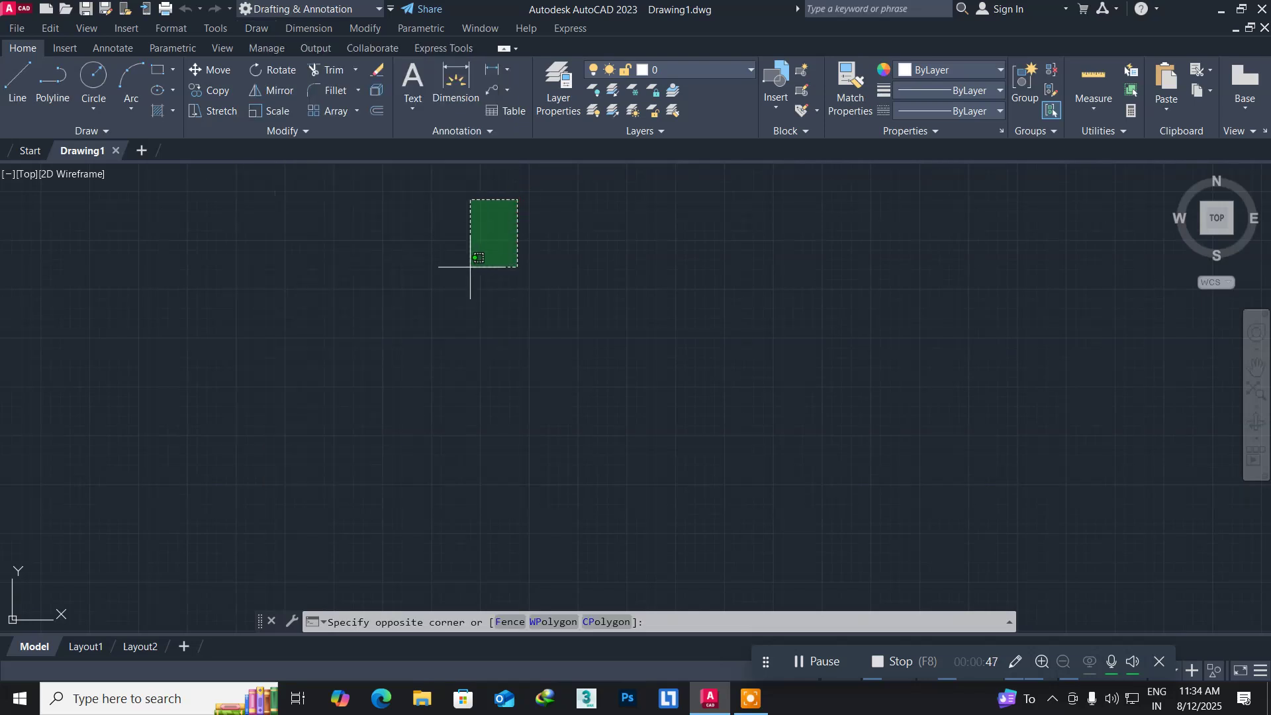
pyautogui.click(407, 318)
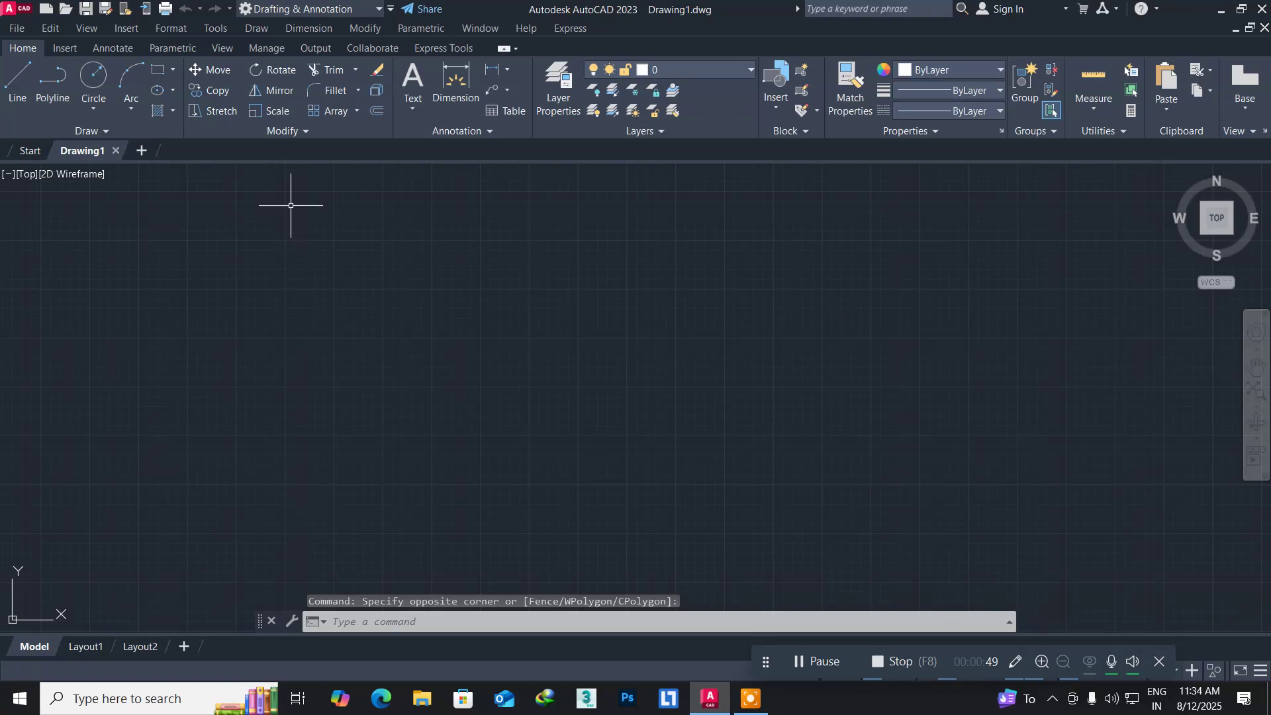
# Switch to the 3D Modeling workspace and show the classic menu bar.
pyautogui.click(290, 9)
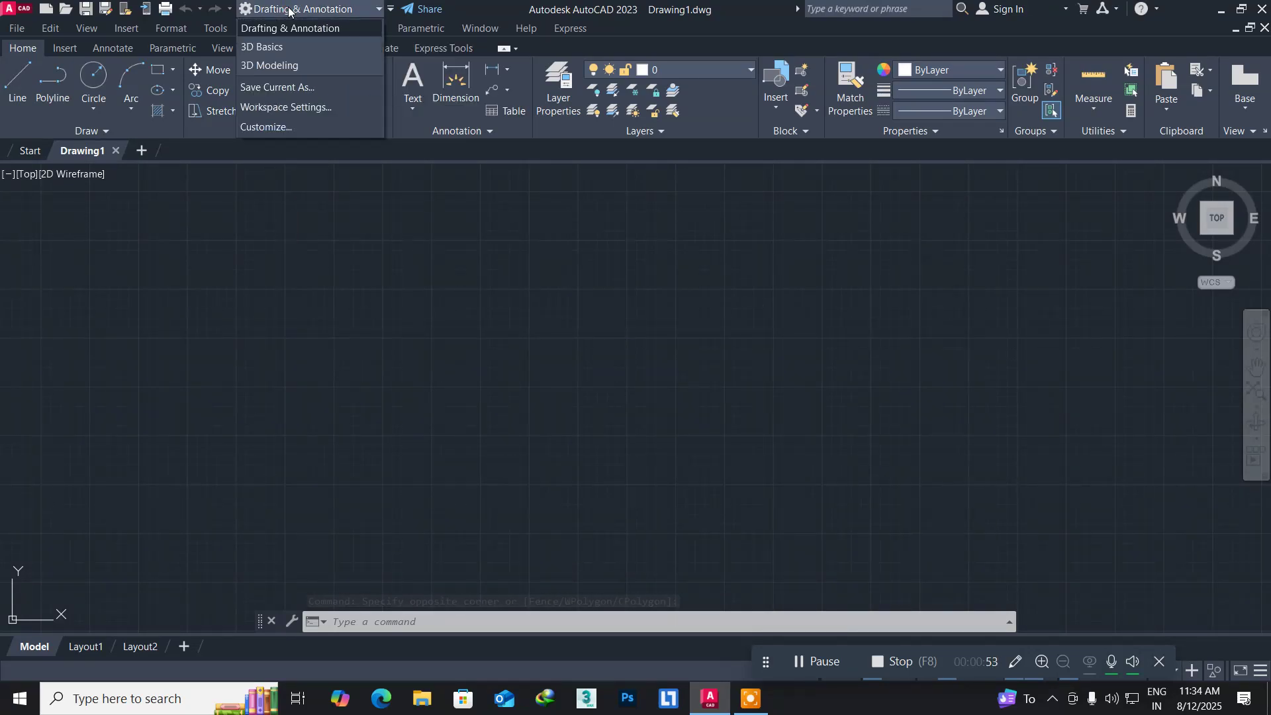
pyautogui.click(270, 68)
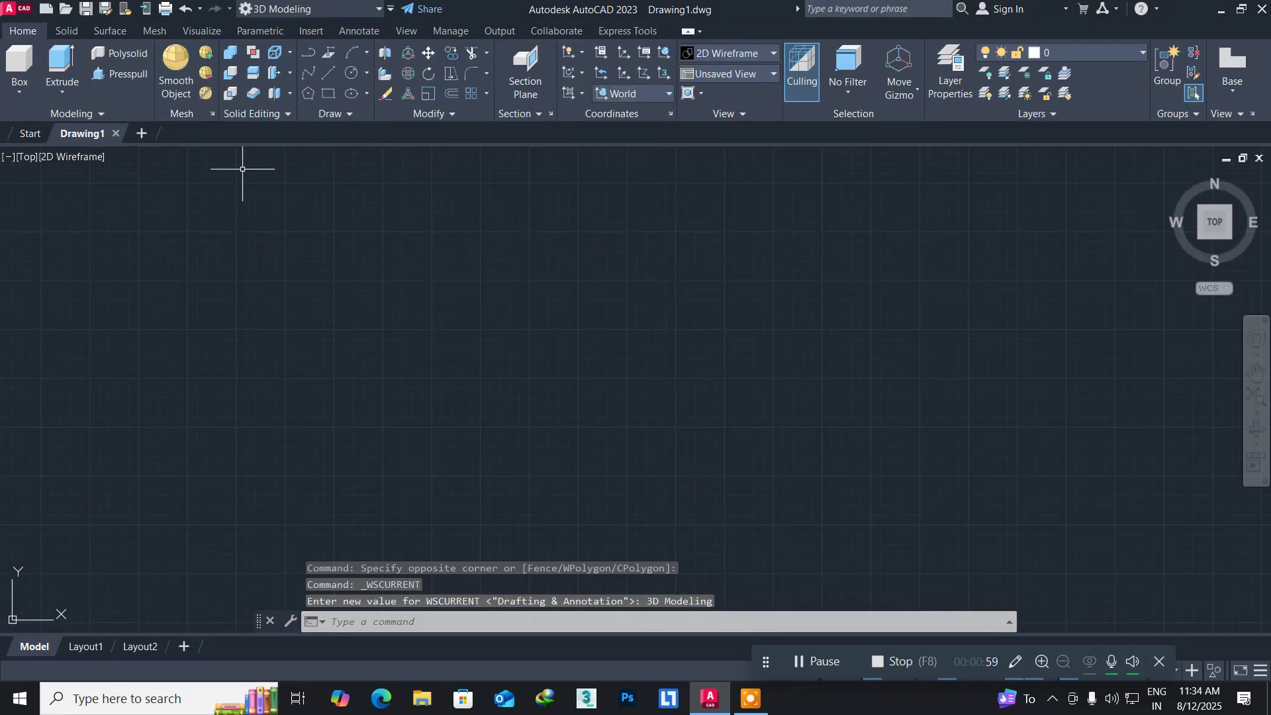
pyautogui.click(391, 8)
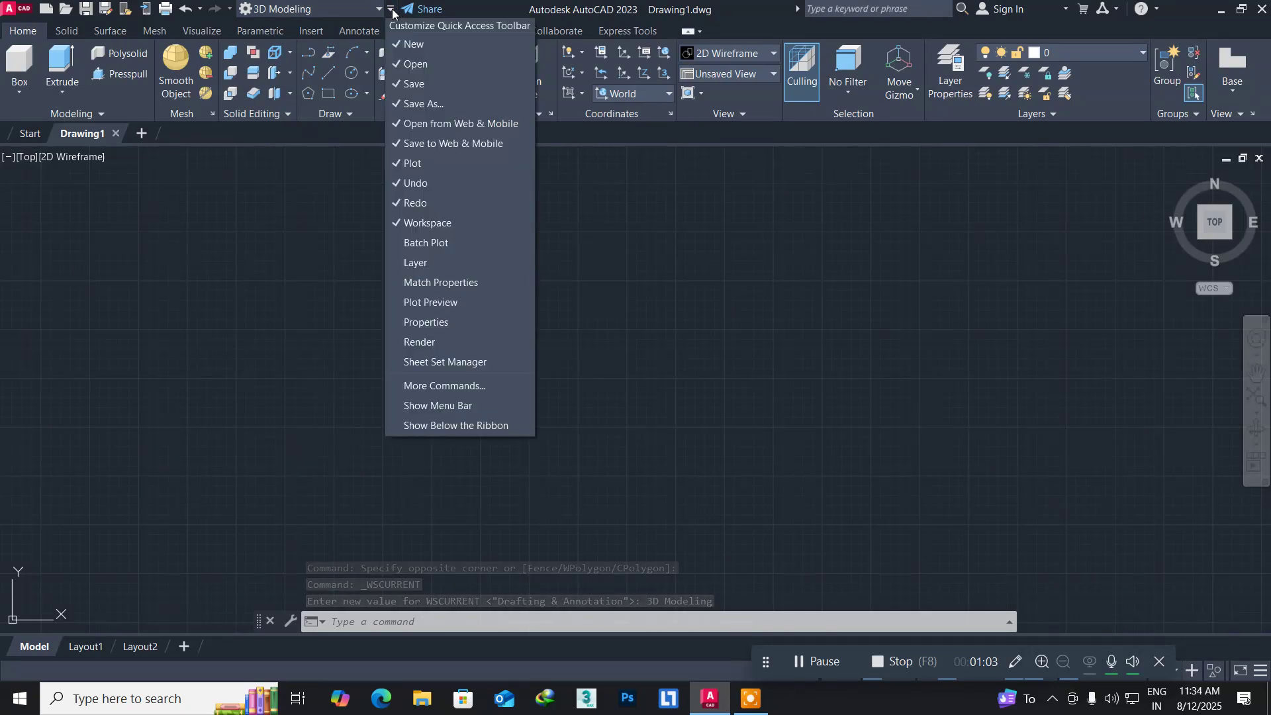
pyautogui.click(434, 404)
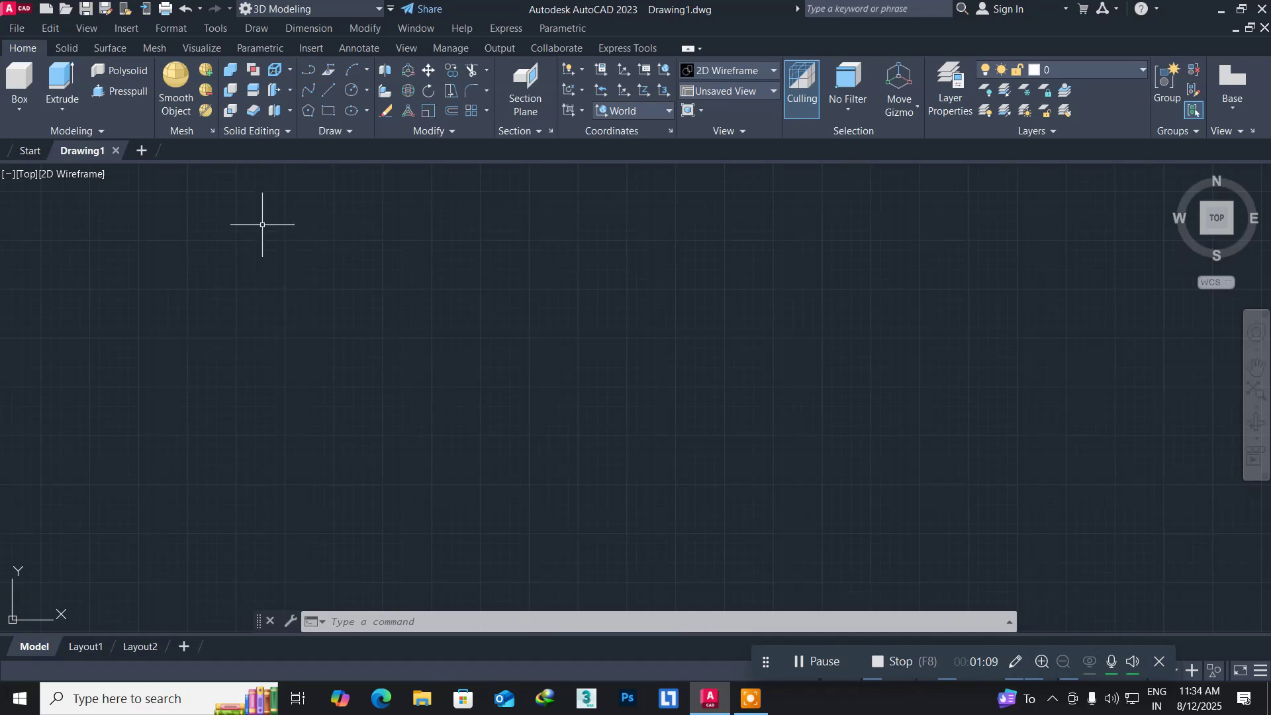
# Hide the menu bar and show it again.
pyautogui.click(143, 282)
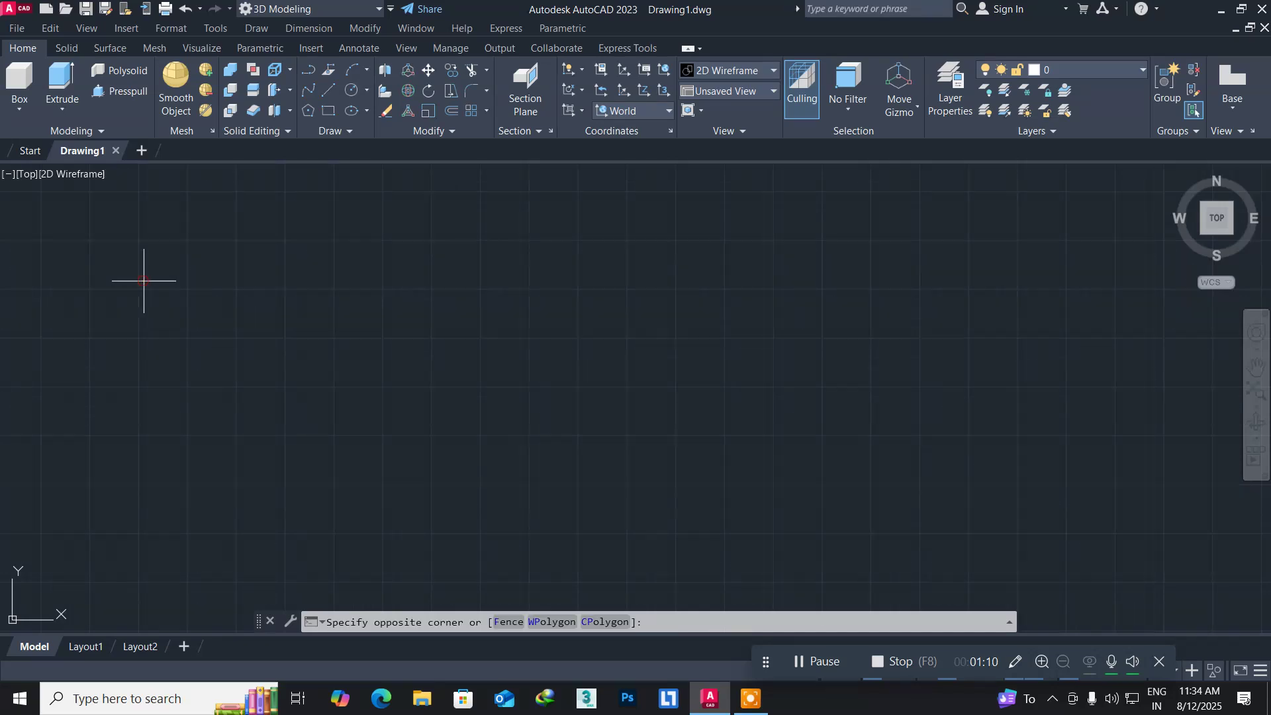
pyautogui.click(439, 482)
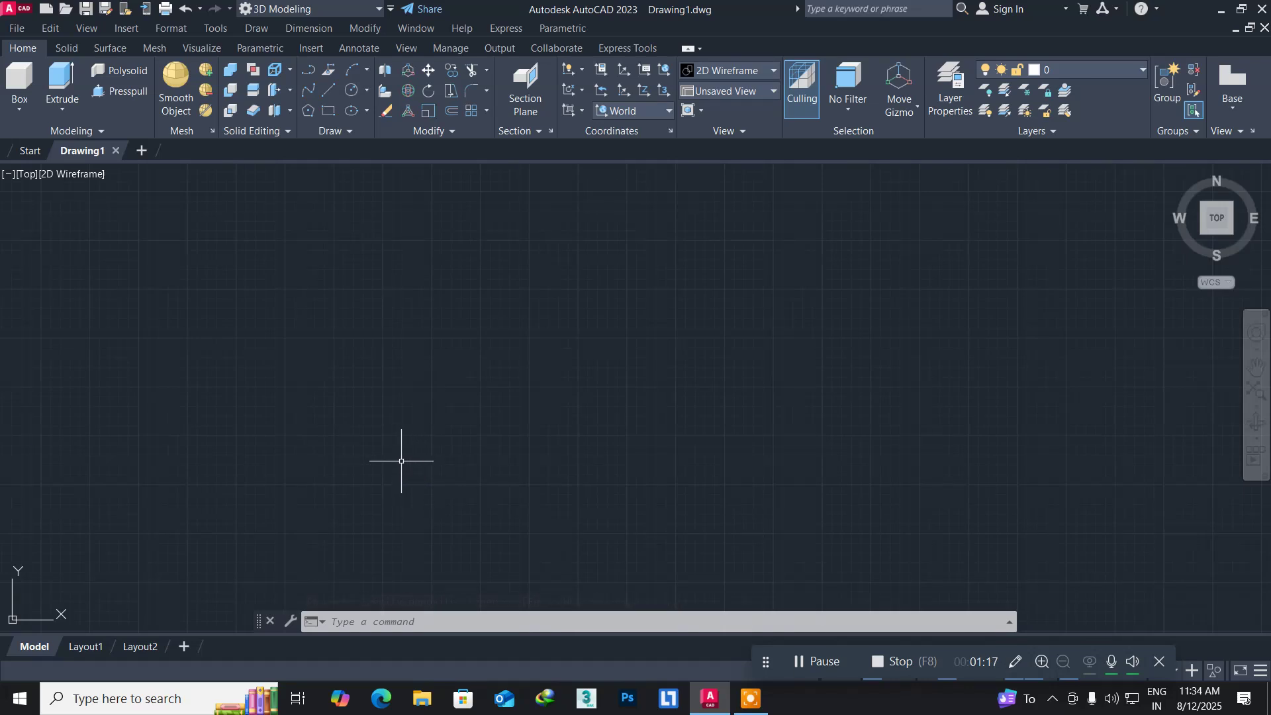
pyautogui.click(393, 9)
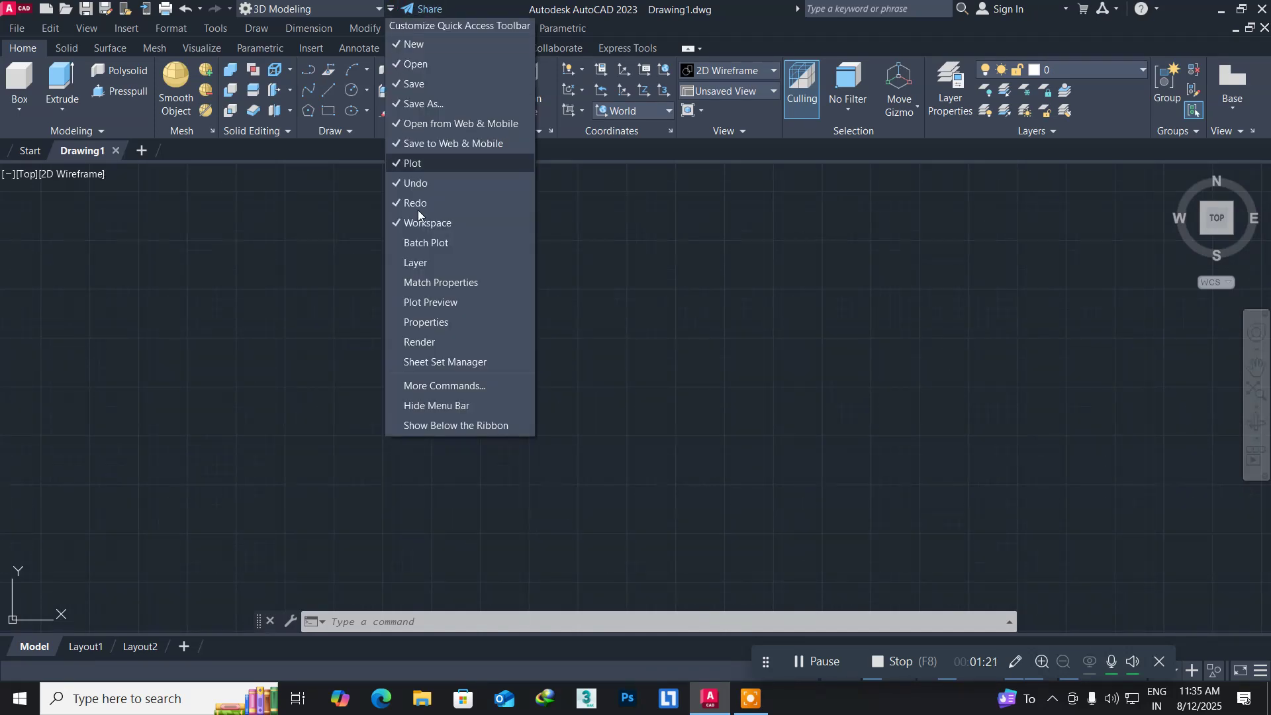
pyautogui.click(430, 404)
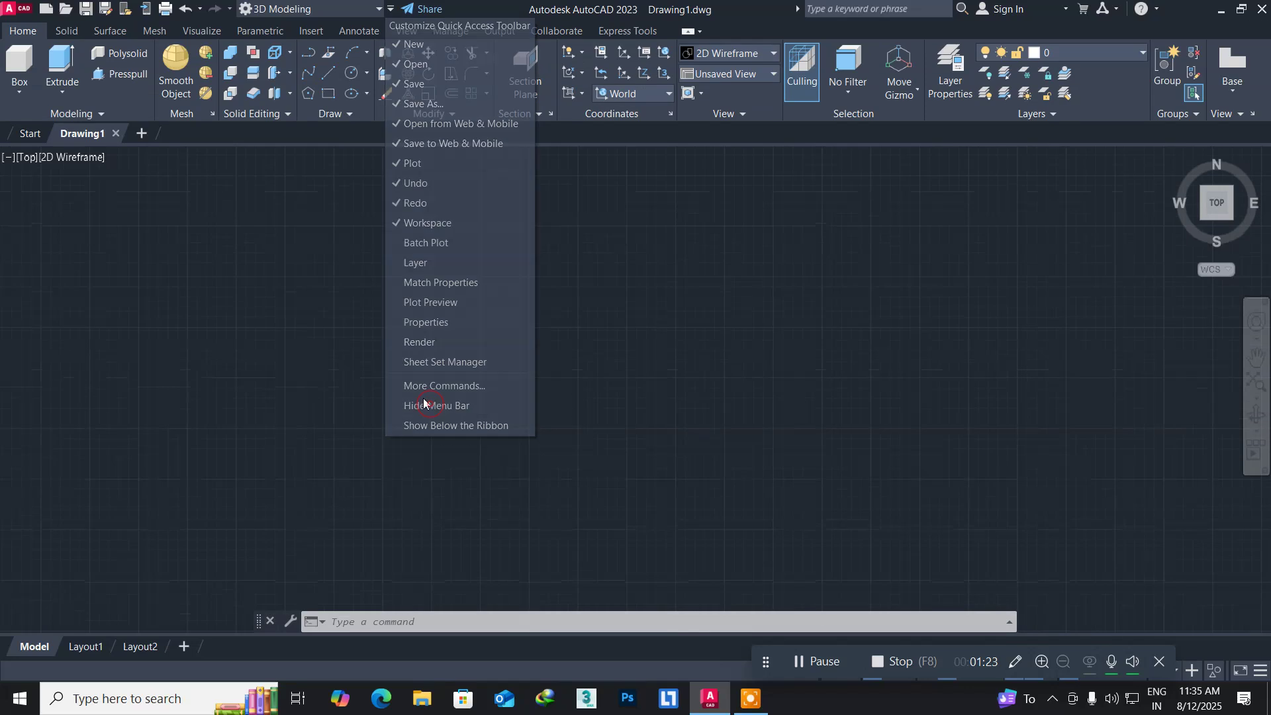
pyautogui.click(391, 9)
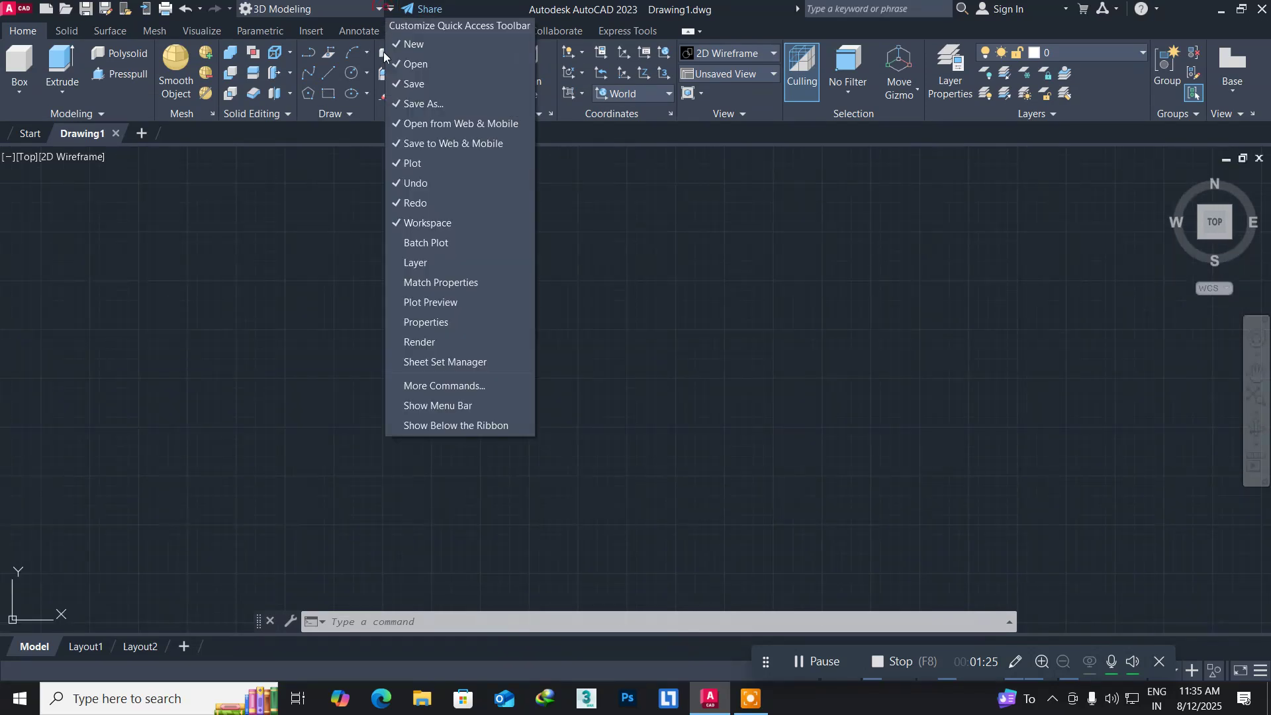
pyautogui.click(405, 410)
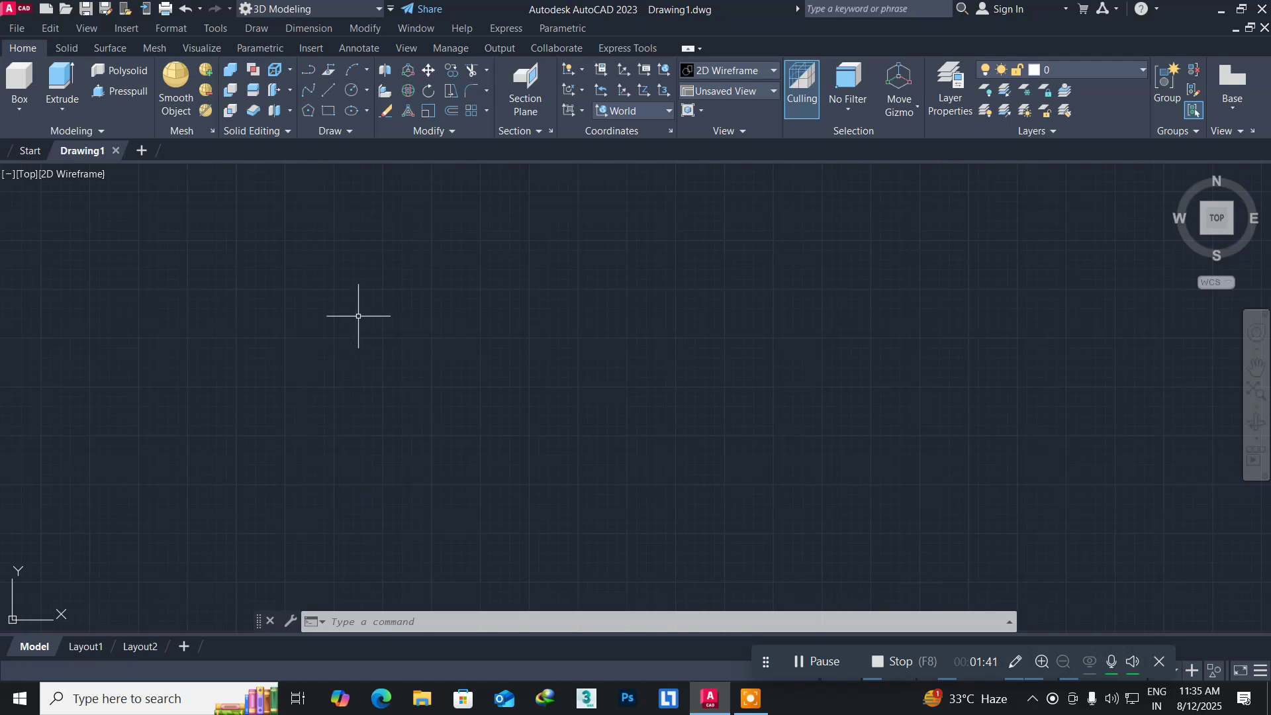
# Draw a rectangle by dimensions with length 100 and width 200 in the lower-left area of the drawing.
pyautogui.click(328, 111)
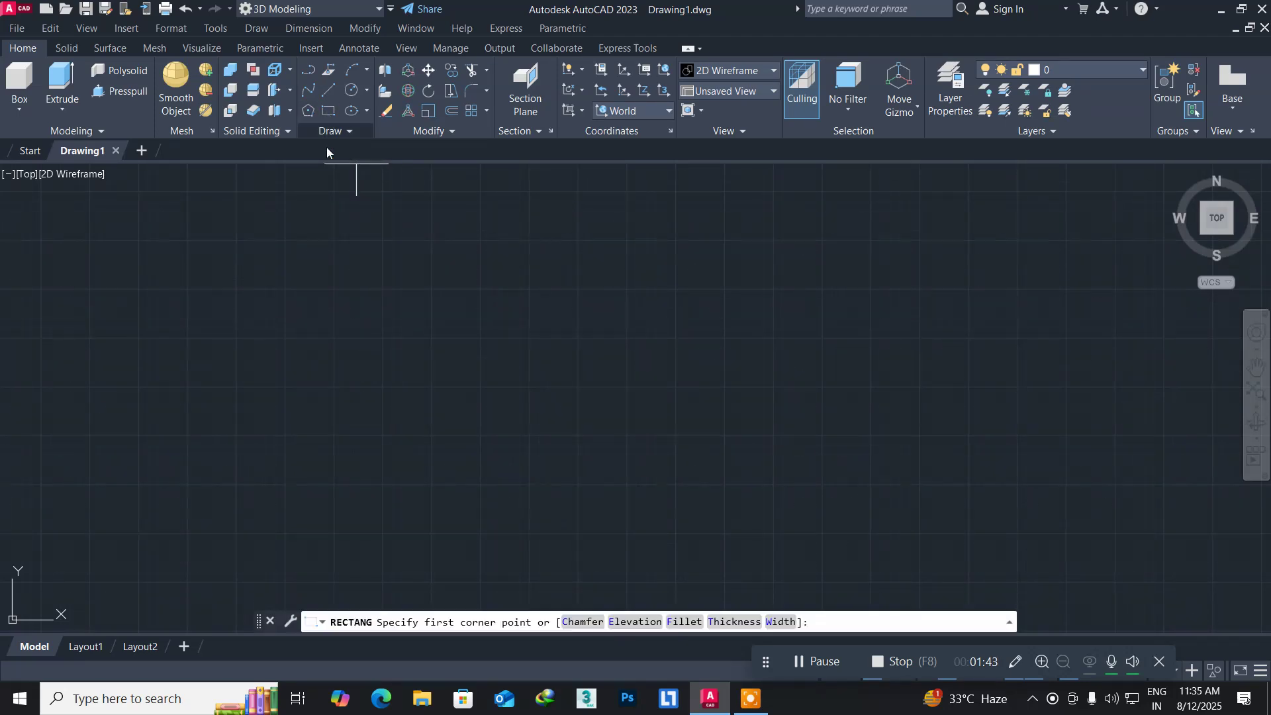
pyautogui.click(176, 484)
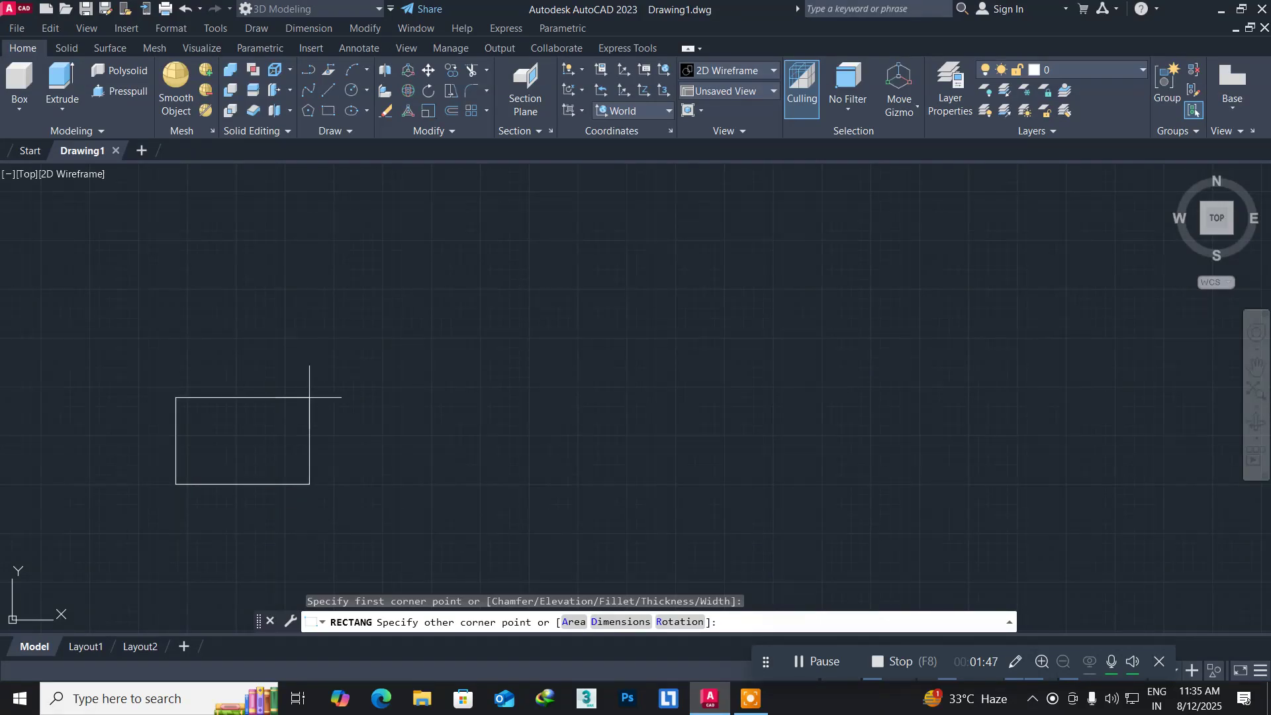
pyautogui.write('d')
pyautogui.press('Return')
pyautogui.write('100')
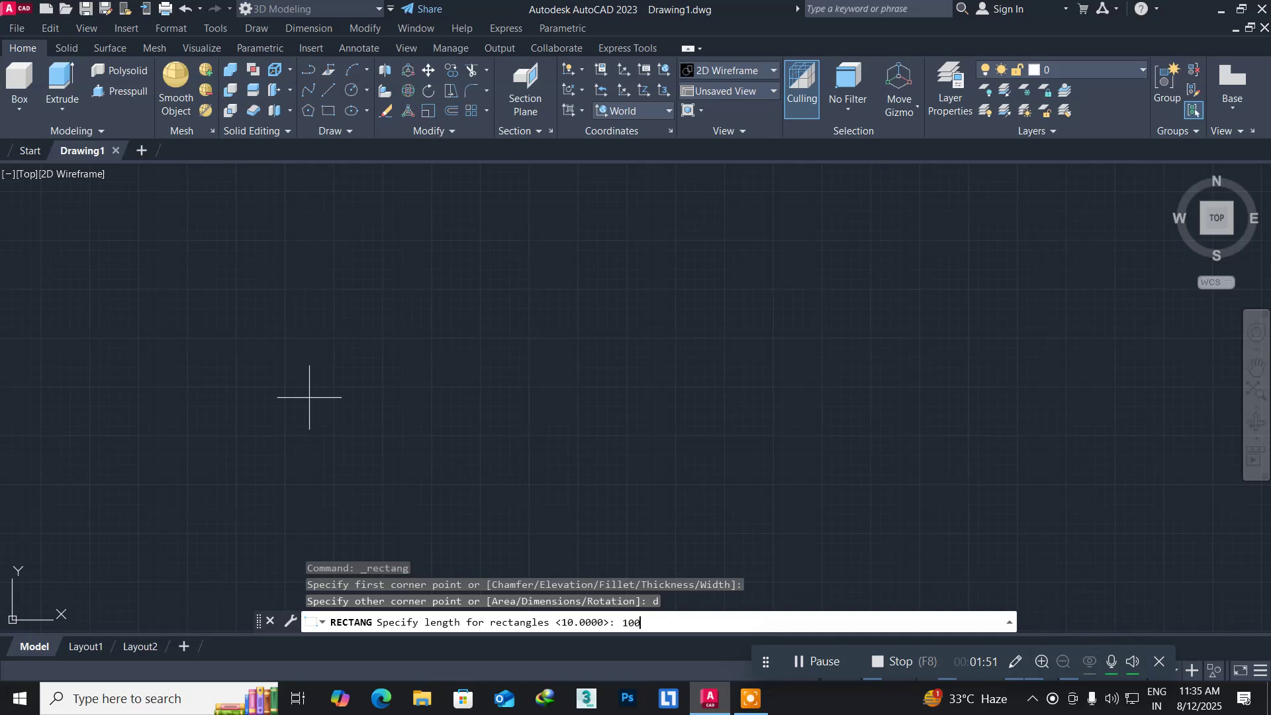
pyautogui.press('Return')
pyautogui.write('200')
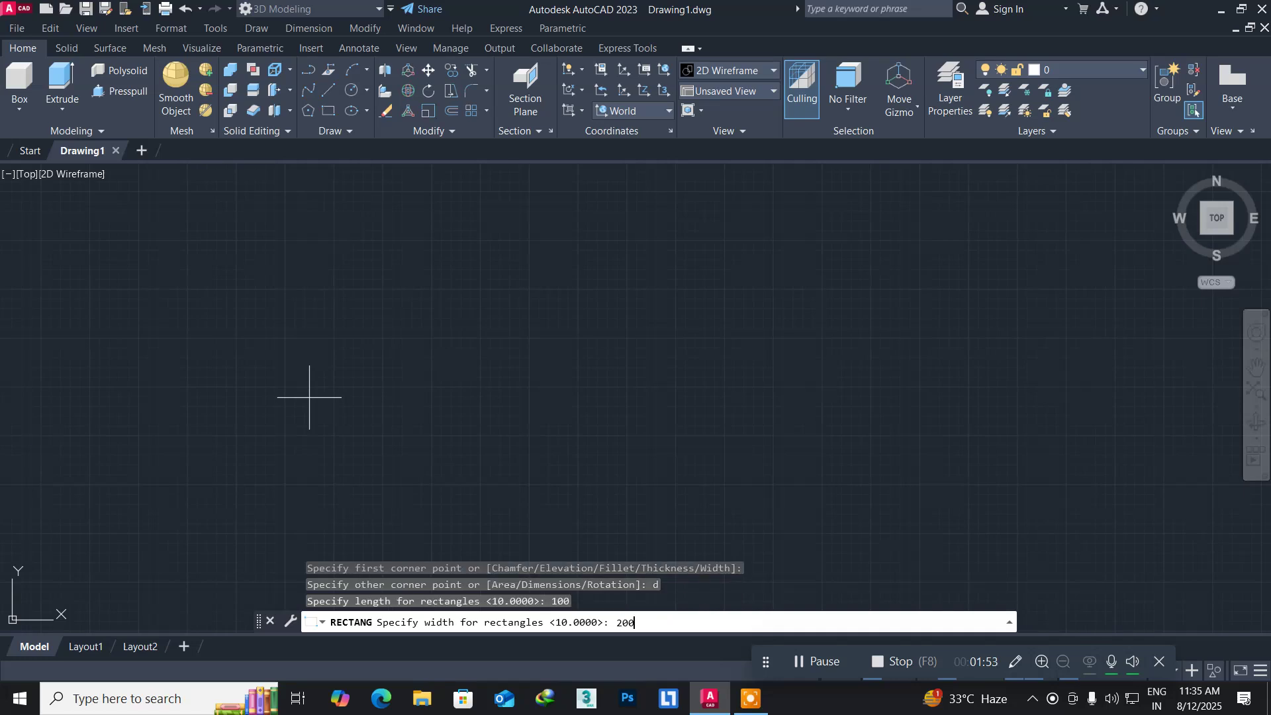
pyautogui.press('Return')
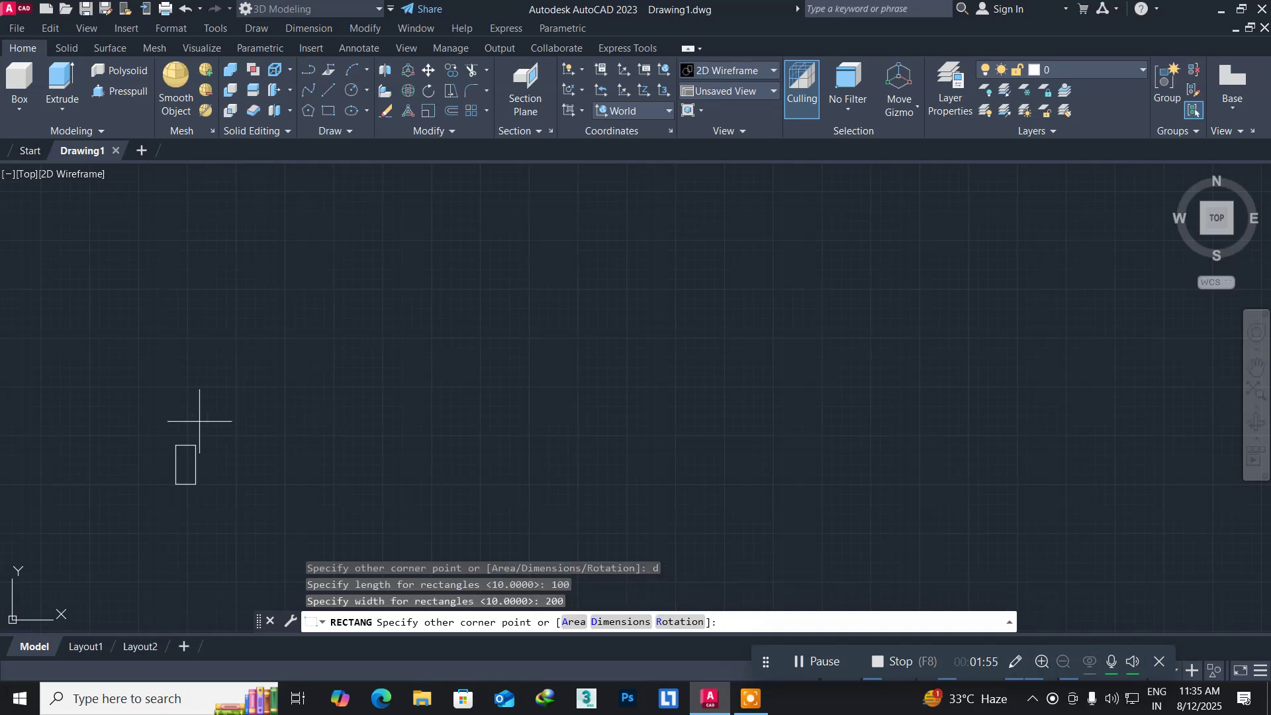
pyautogui.click(192, 461)
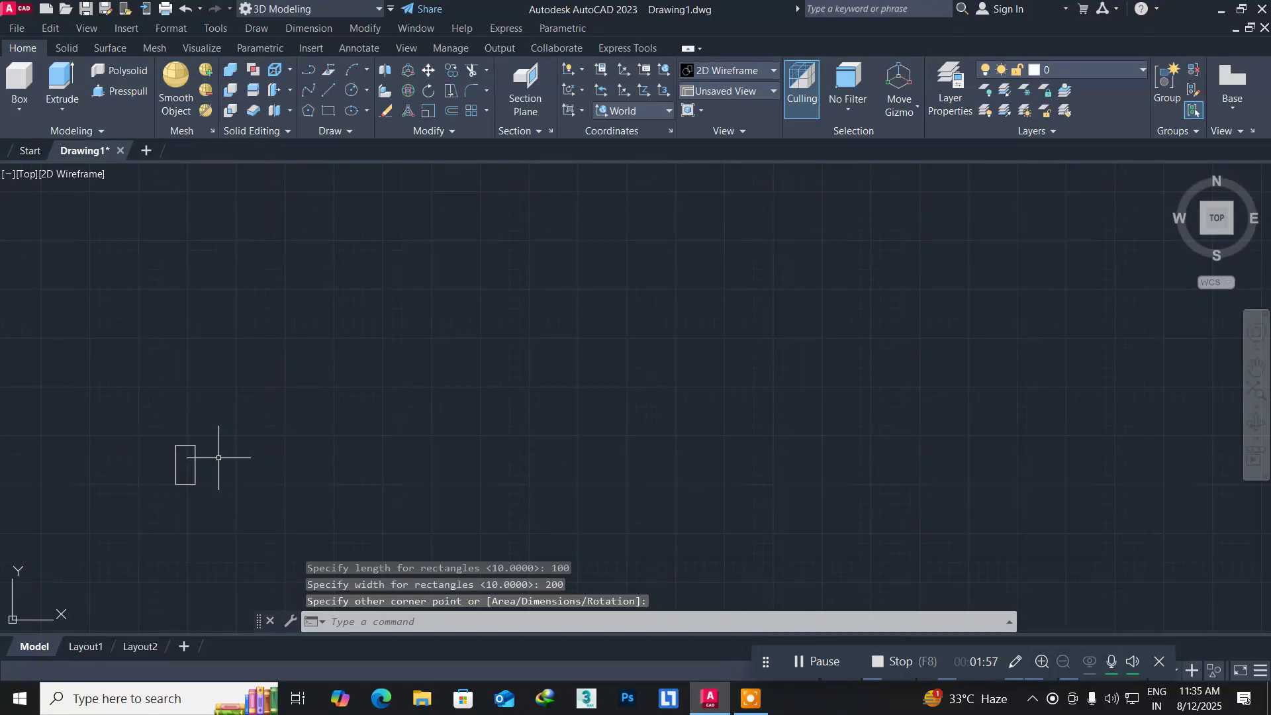
# Set the model view to SW Isometric with the whole rectangle in view.
pyautogui.scroll(5, 219, 457)
pyautogui.moveTo(182, 463); pyautogui.dragTo(302, 393, button='middle')
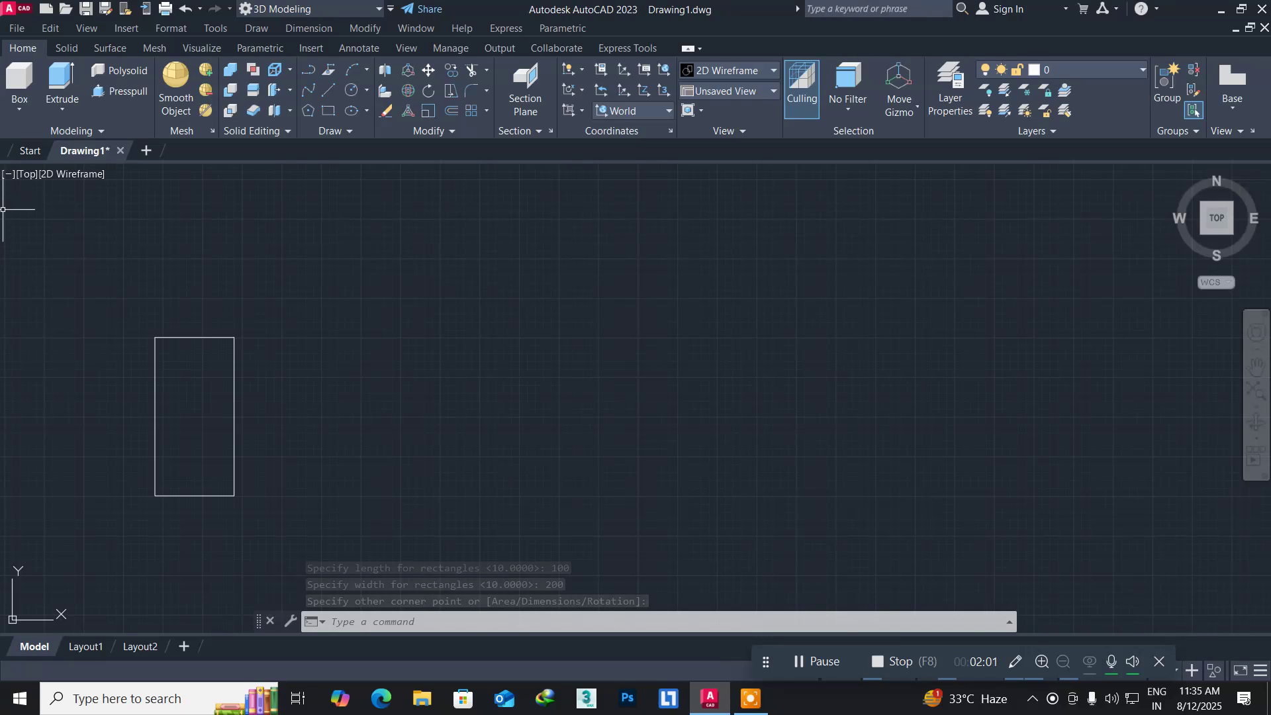
pyautogui.click(26, 174)
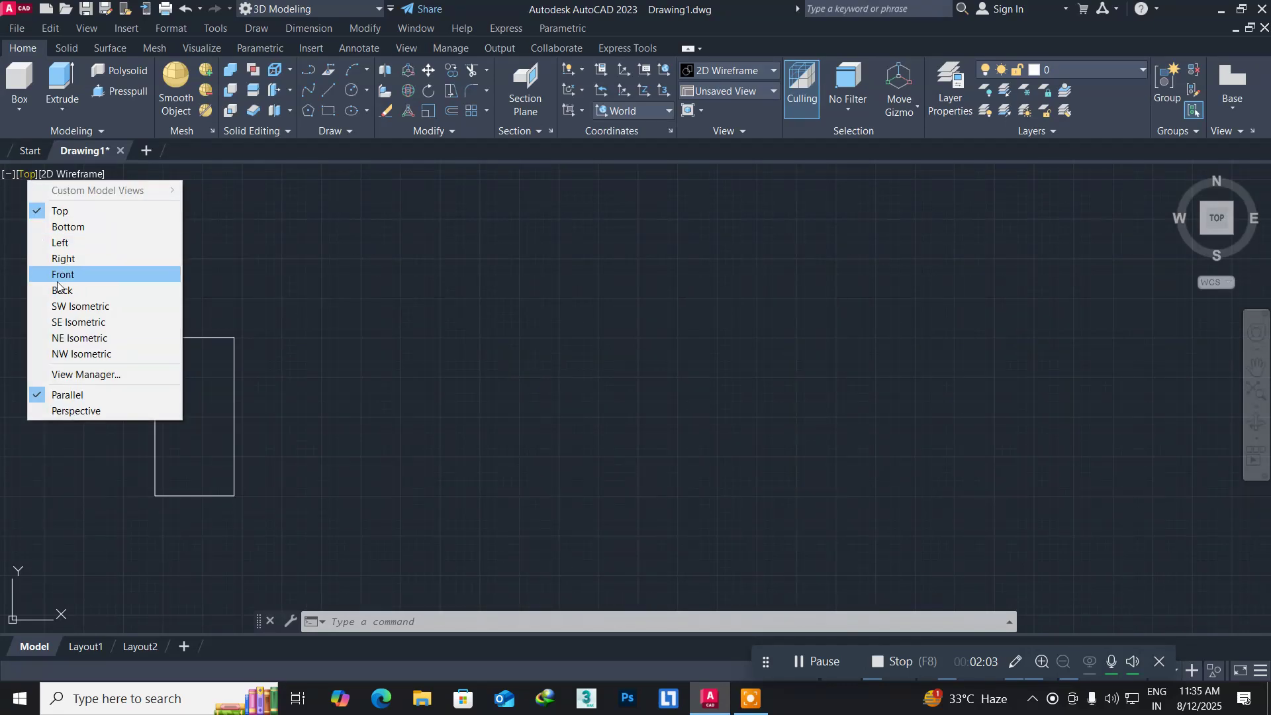
pyautogui.click(76, 311)
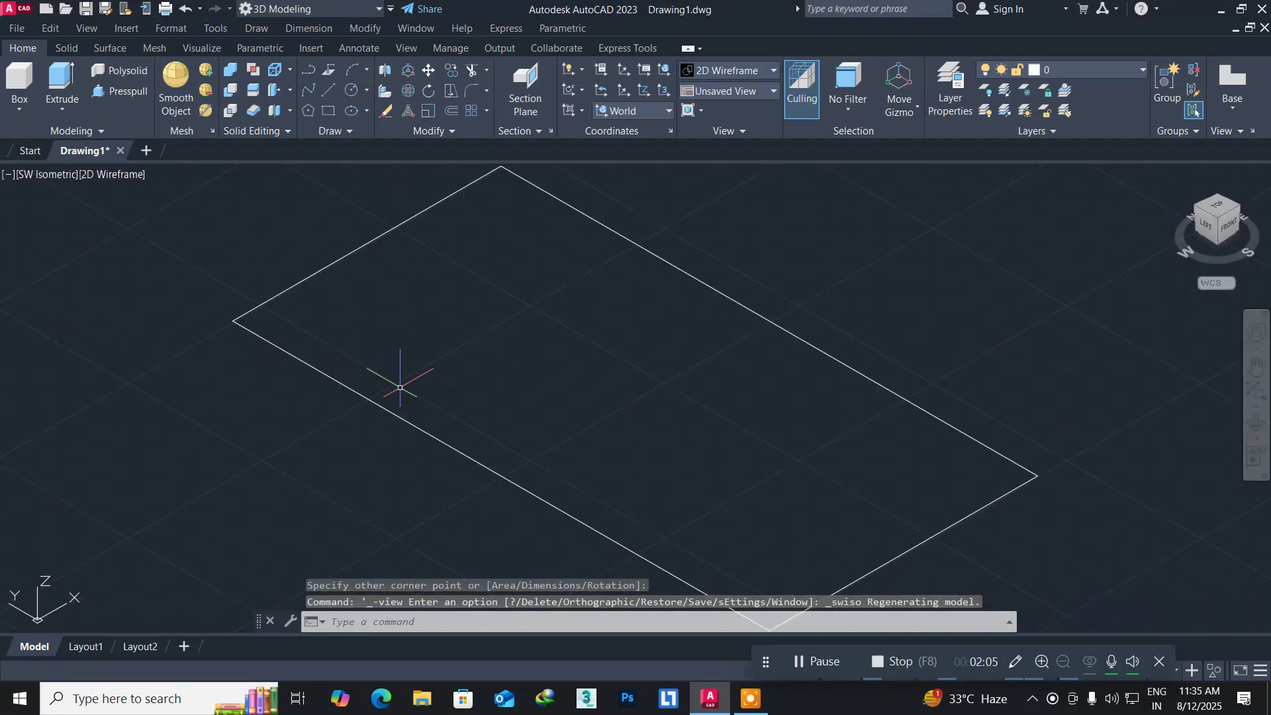
pyautogui.scroll(-2, 401, 387)
pyautogui.moveTo(401, 388); pyautogui.dragTo(358, 416, button='middle')
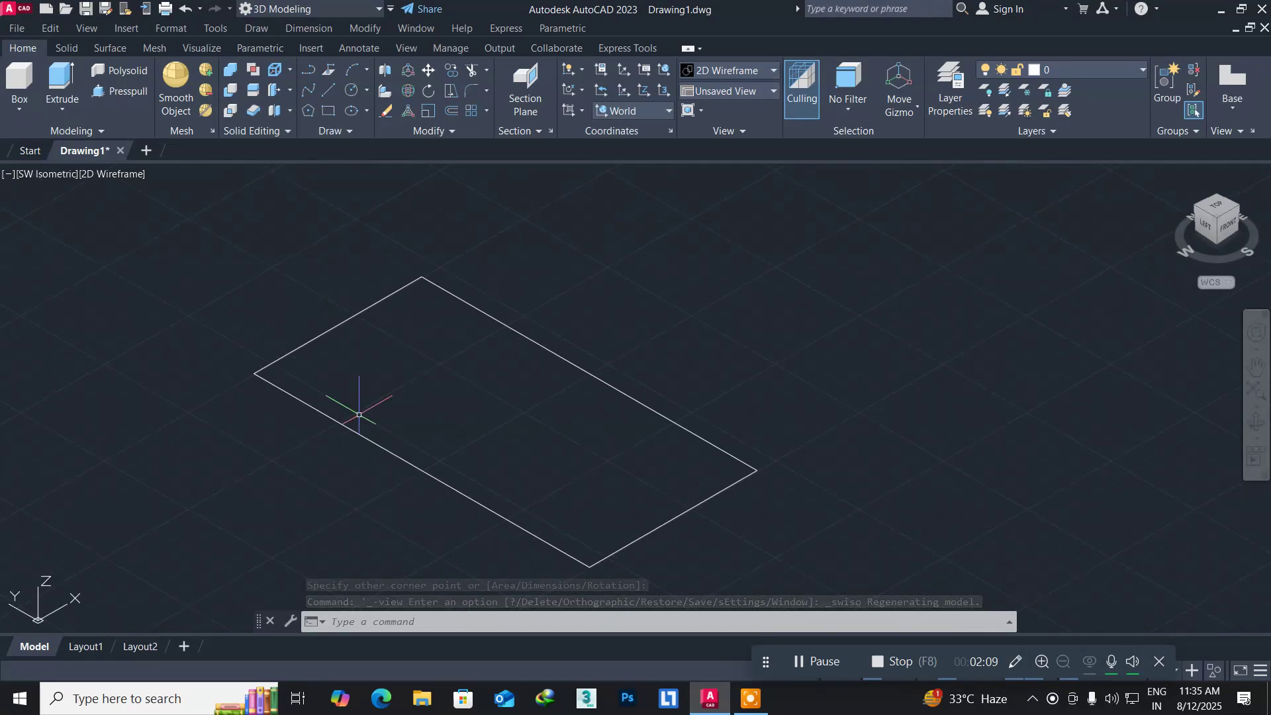
pyautogui.scroll(-2, 364, 405)
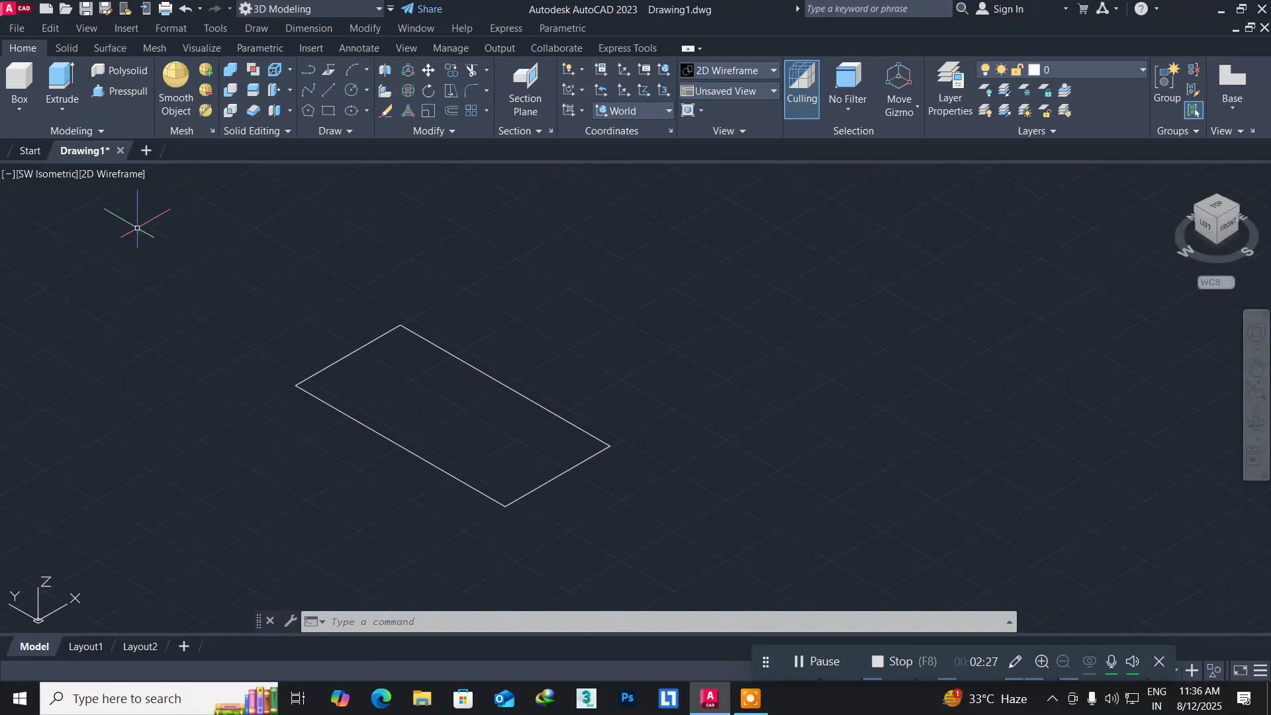
# Extrude the rectangle as a surface to a height of 50.
pyautogui.click(98, 131)
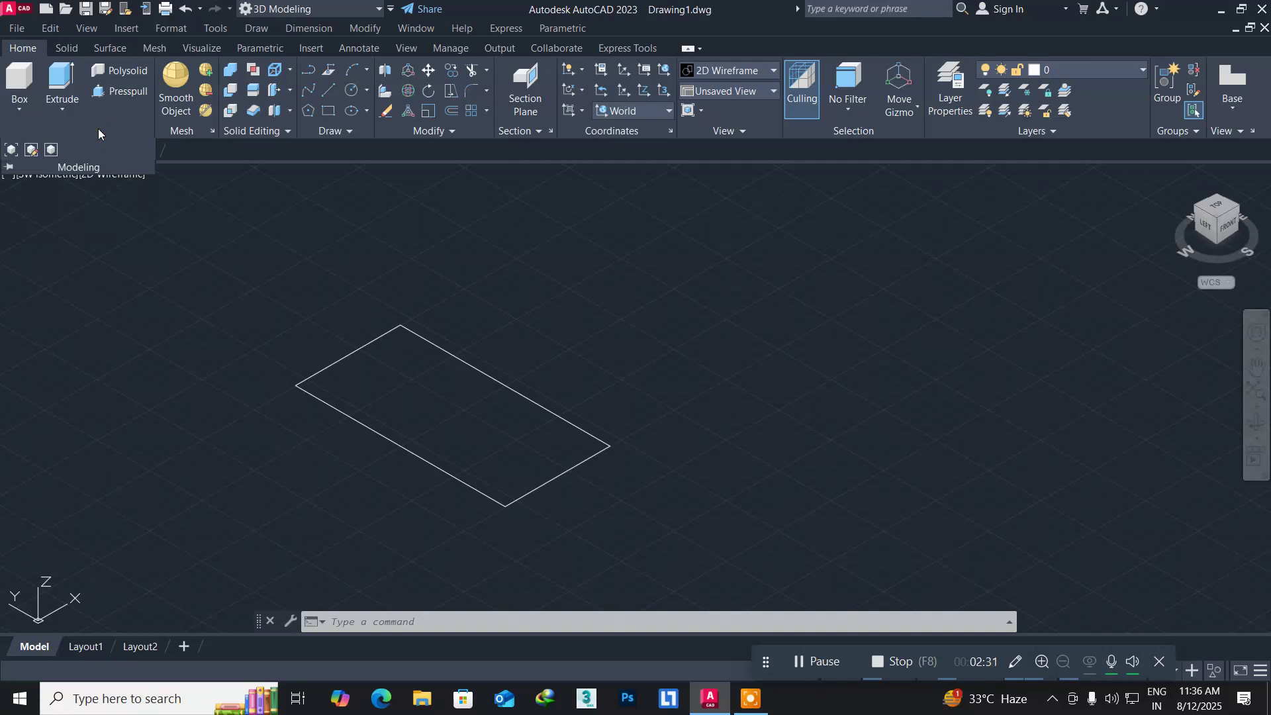
pyautogui.click(66, 112)
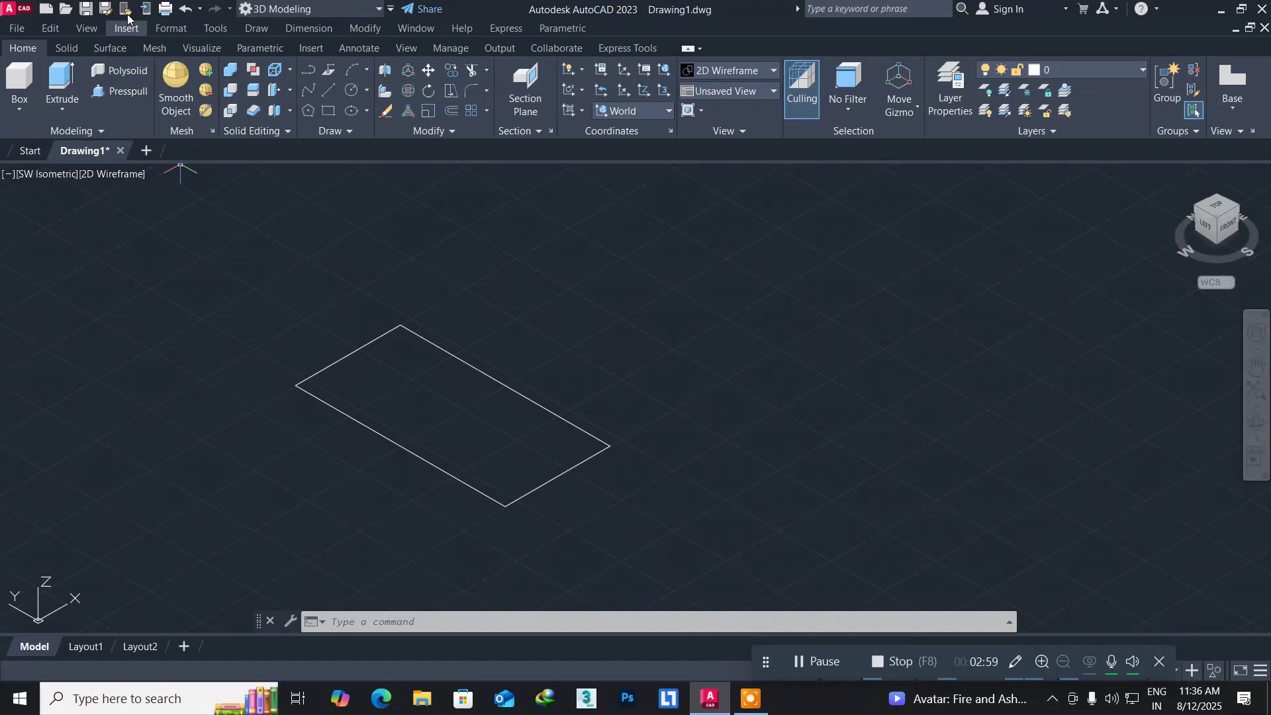
pyautogui.click(106, 49)
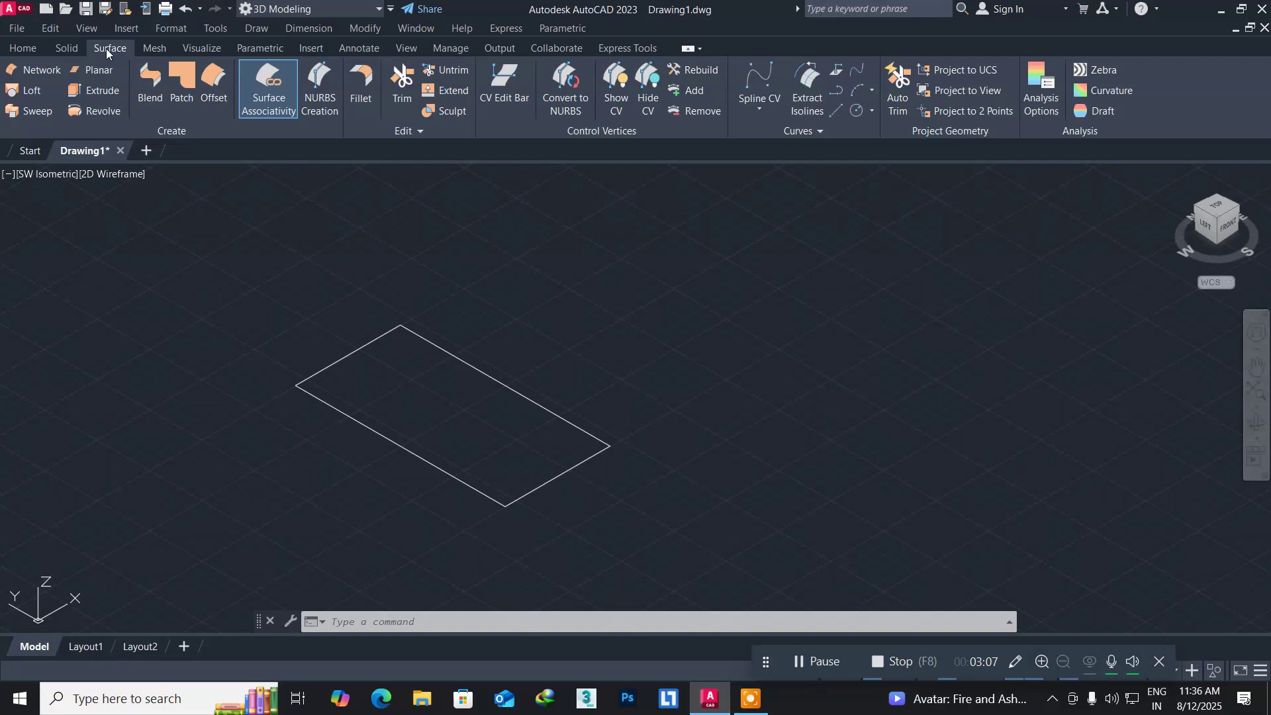
pyautogui.click(96, 93)
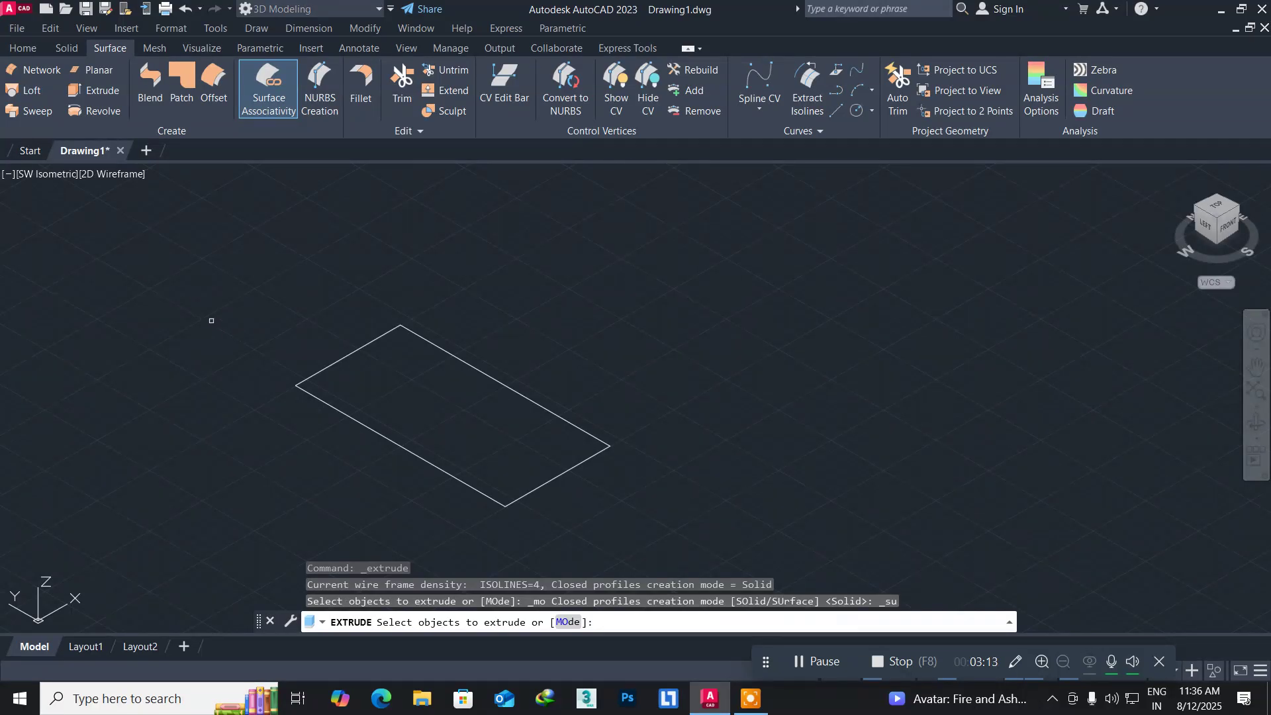
pyautogui.click(349, 354)
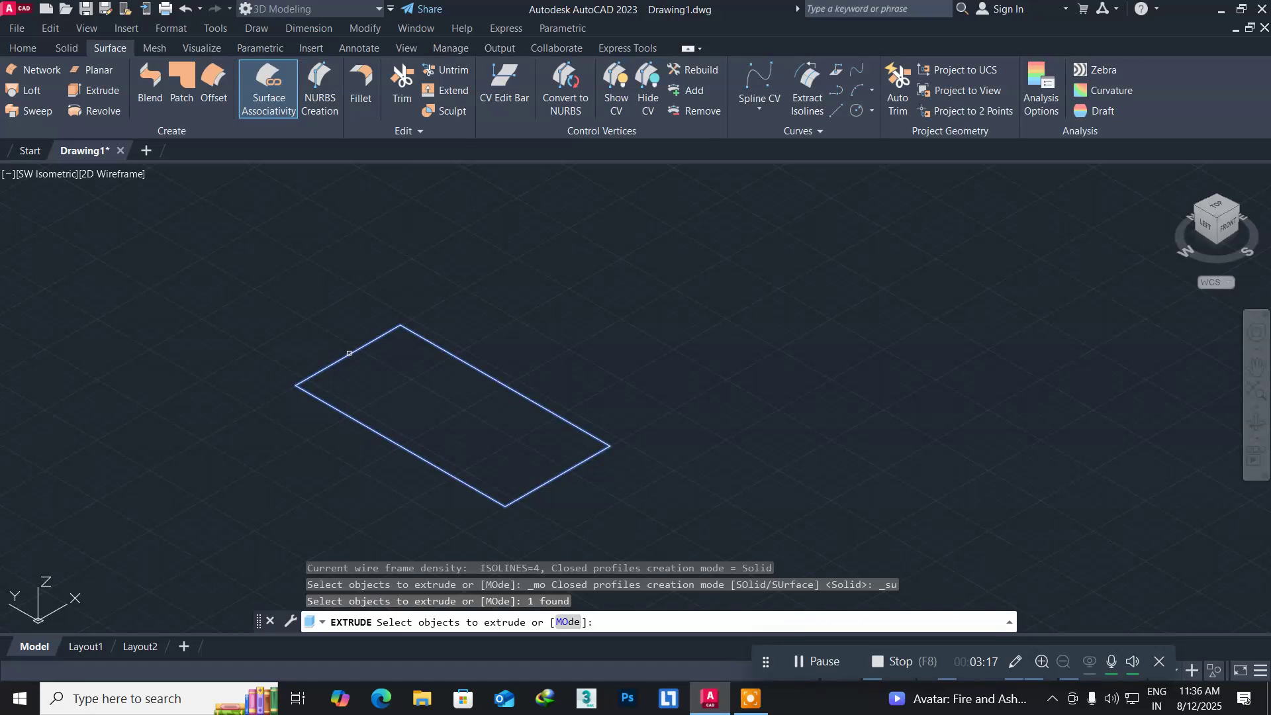
pyautogui.press('Return')
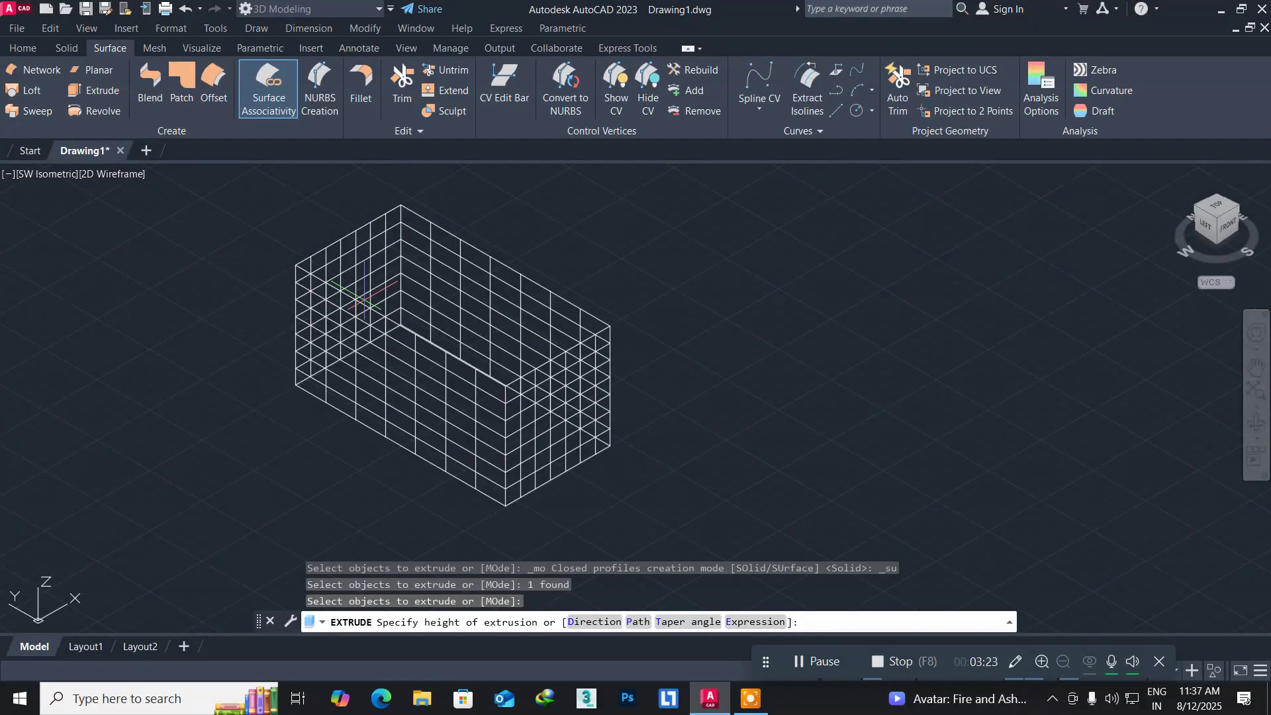
pyautogui.write('50')
pyautogui.press('Return')
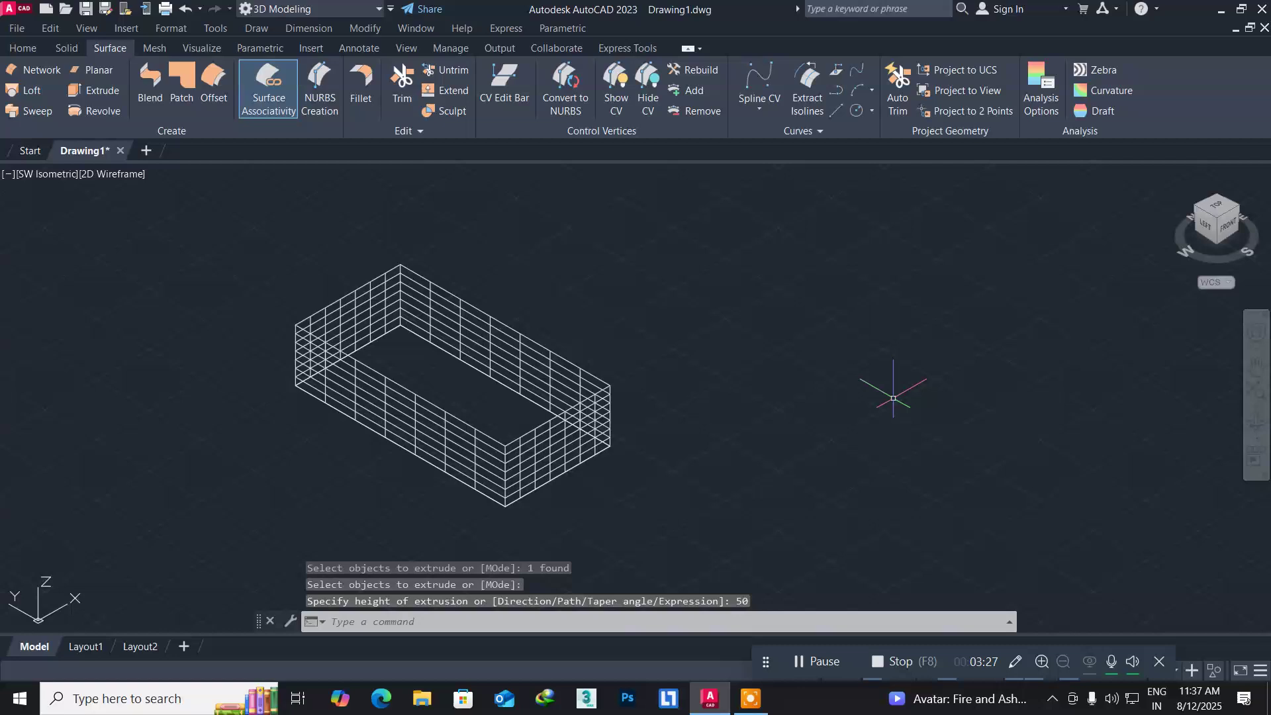
# Undo the surface extrusion of the rectangle.
pyautogui.moveTo(893, 398); pyautogui.dragTo(646, 437, button='middle')
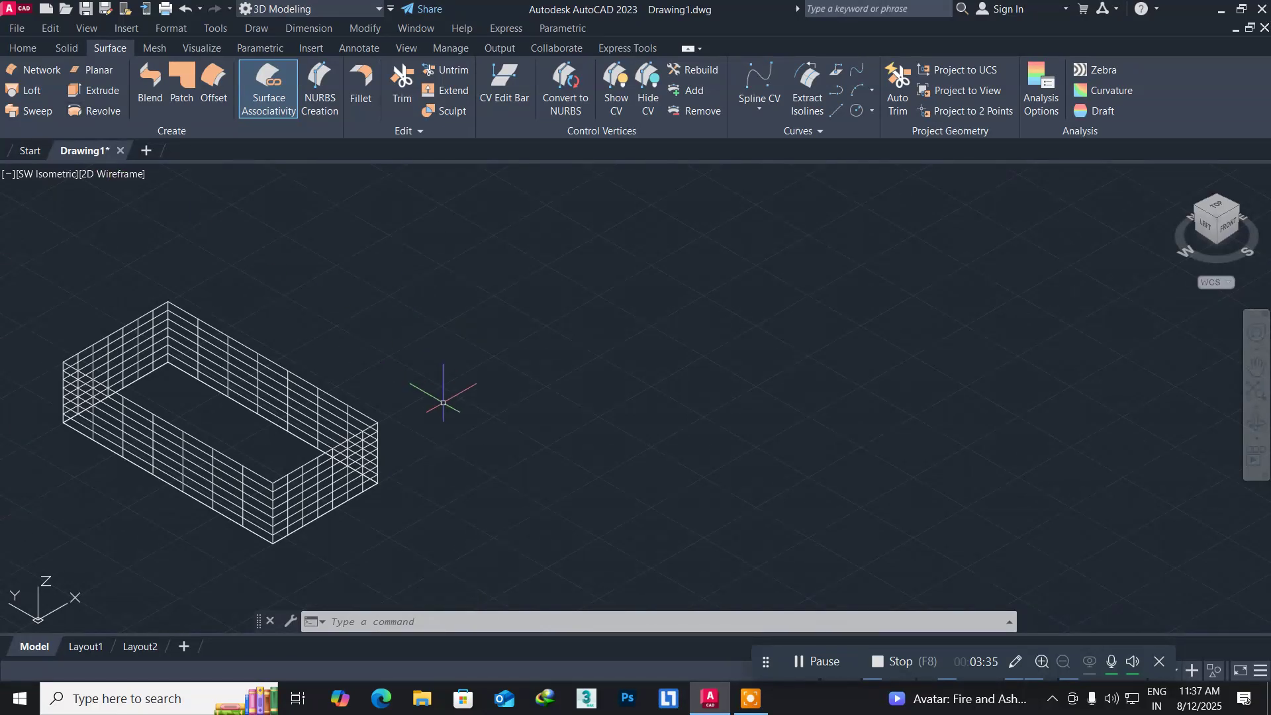
pyautogui.moveTo(431, 403); pyautogui.dragTo(431, 409, button='middle')
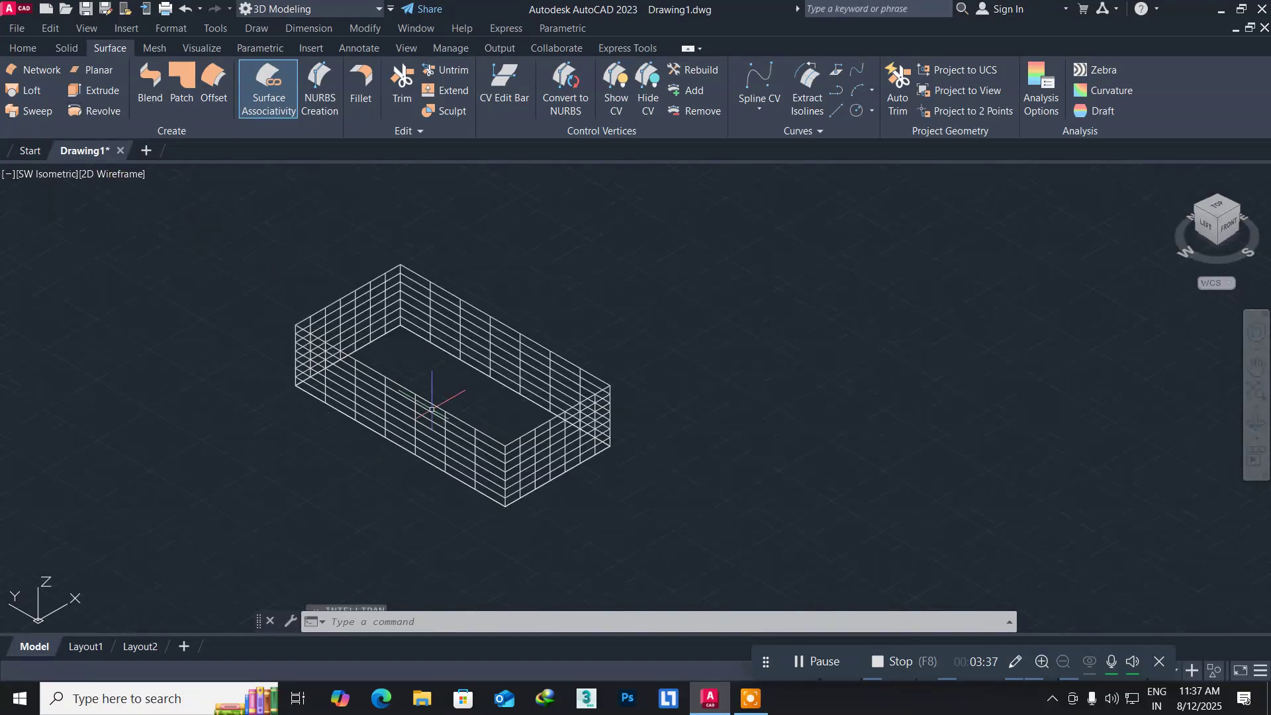
pyautogui.hotkey('ctrl', 'z')
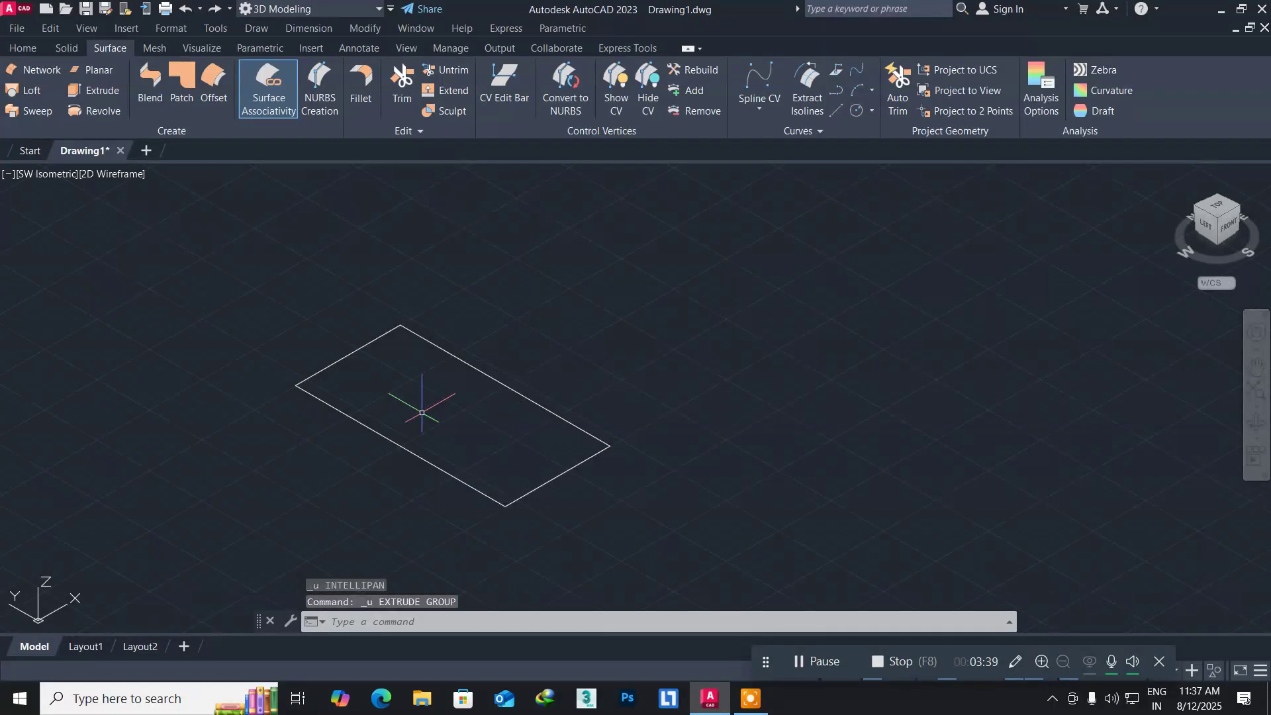
# Draw a straight line parallel to the rectangle's long sides and longer than them, set apart on its southwest side.
pyautogui.moveTo(315, 476); pyautogui.dragTo(414, 355, button='middle')
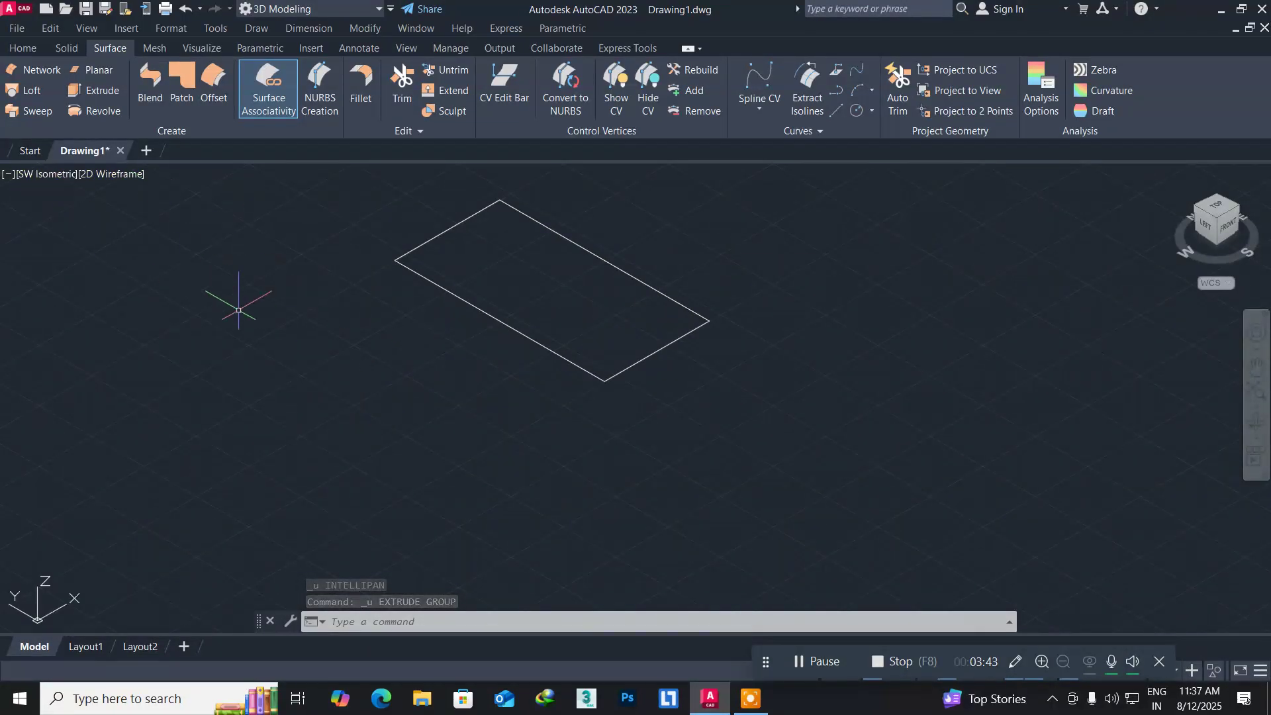
pyautogui.write('1')
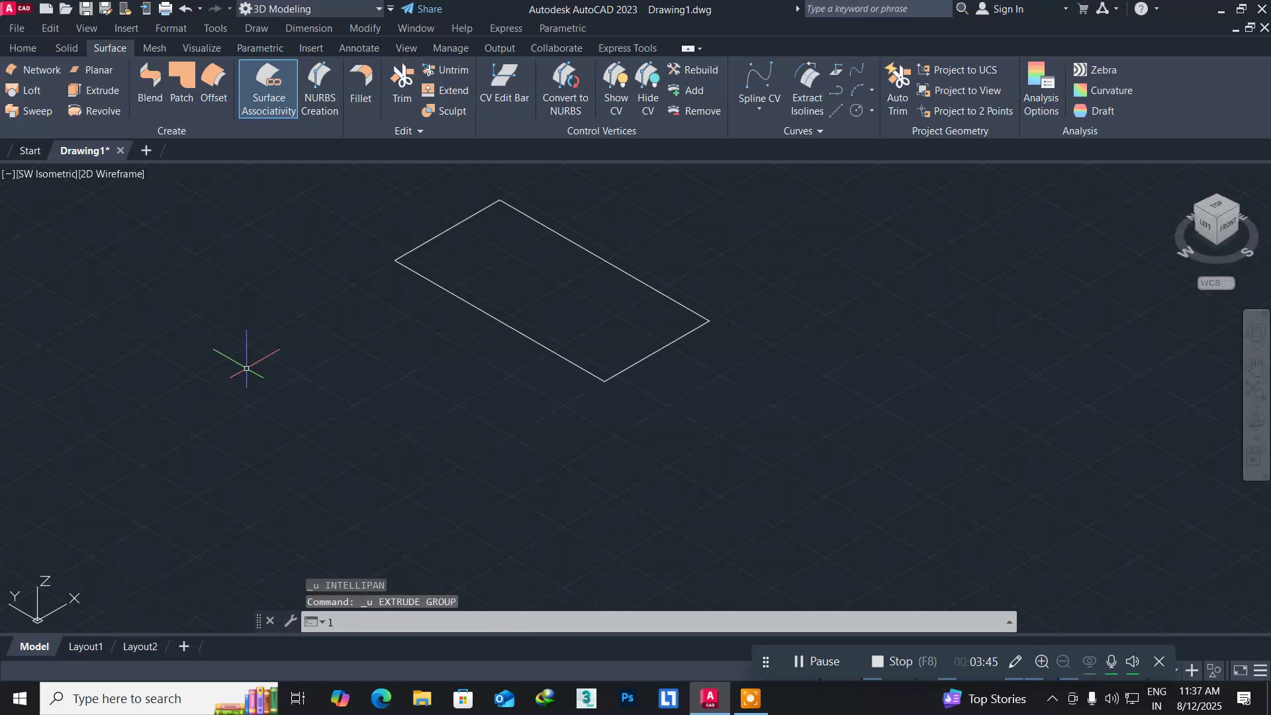
pyautogui.press('Return')
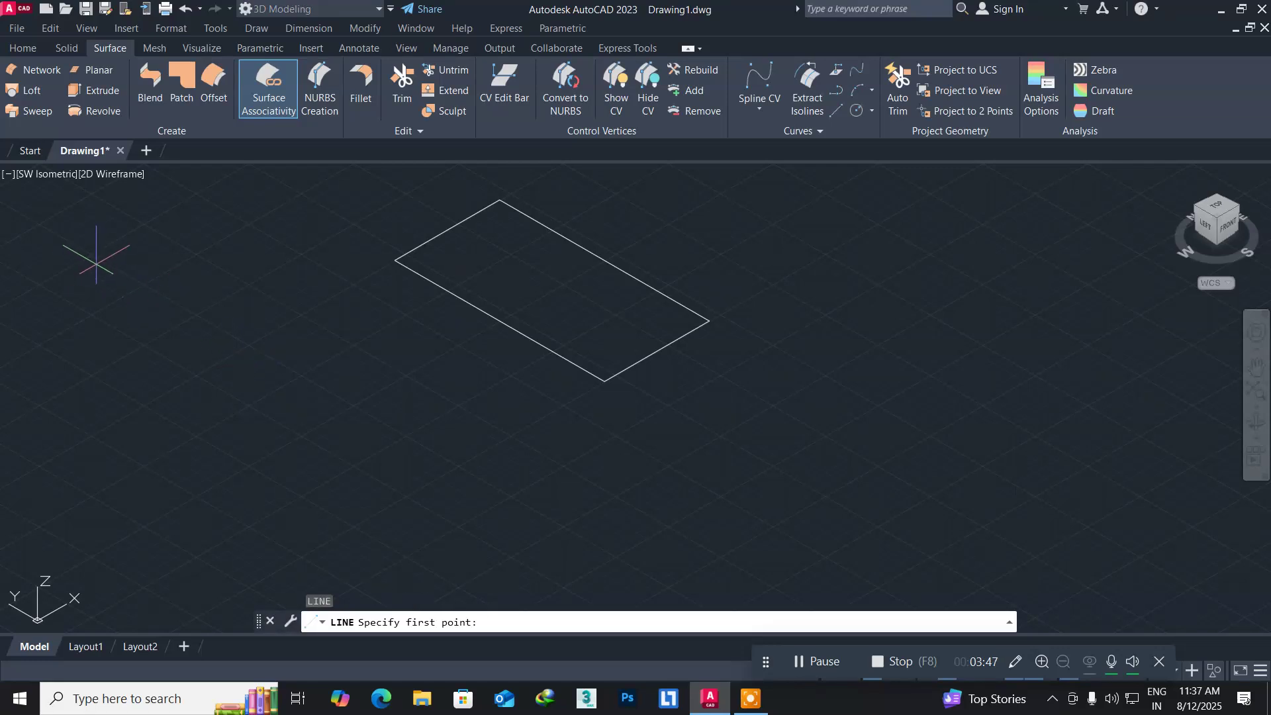
pyautogui.click(86, 274)
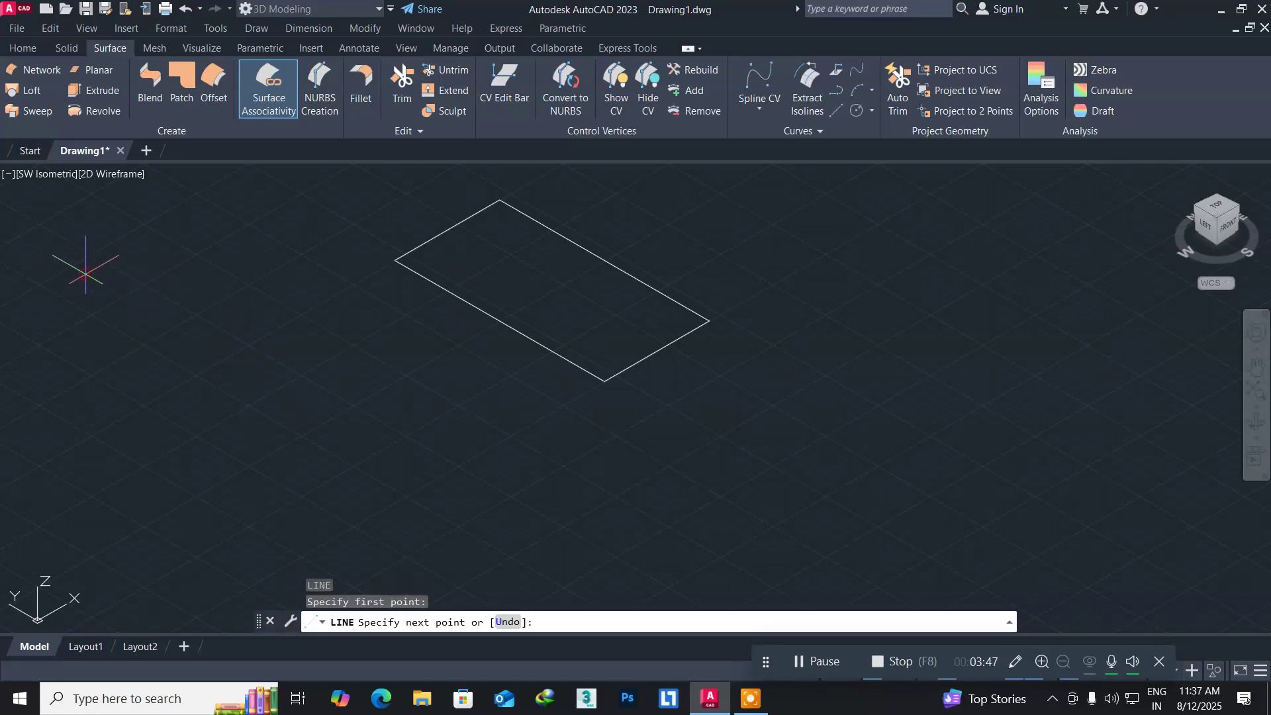
pyautogui.click(477, 501)
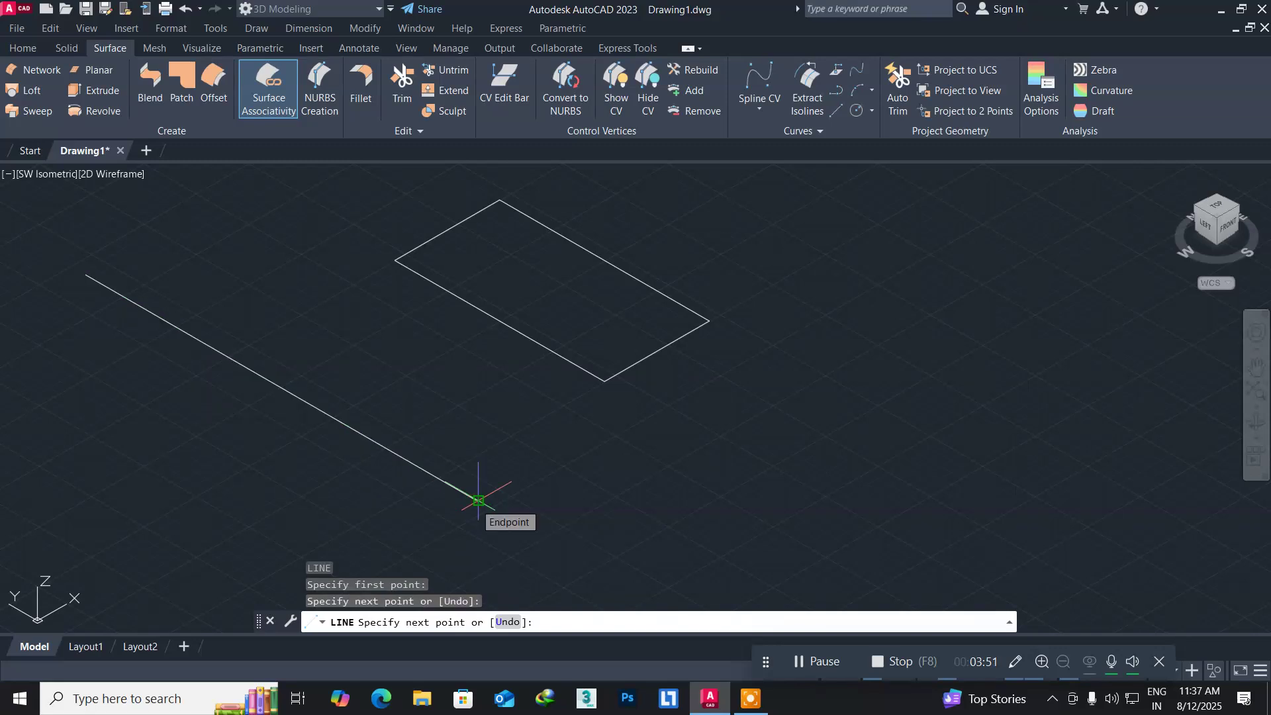
pyautogui.press('Return')
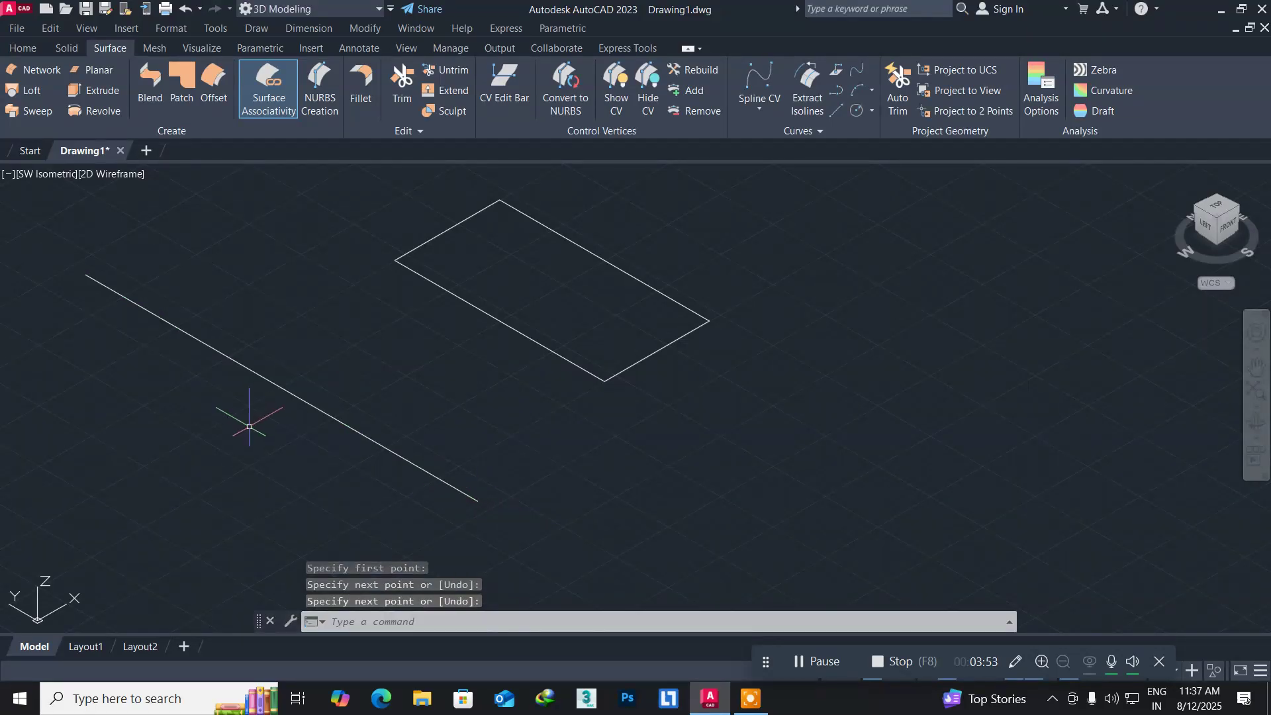
# Revolve the rectangle as a surface through 180 degrees, using the two endpoints of the separate line as the axis.
pyautogui.click(93, 108)
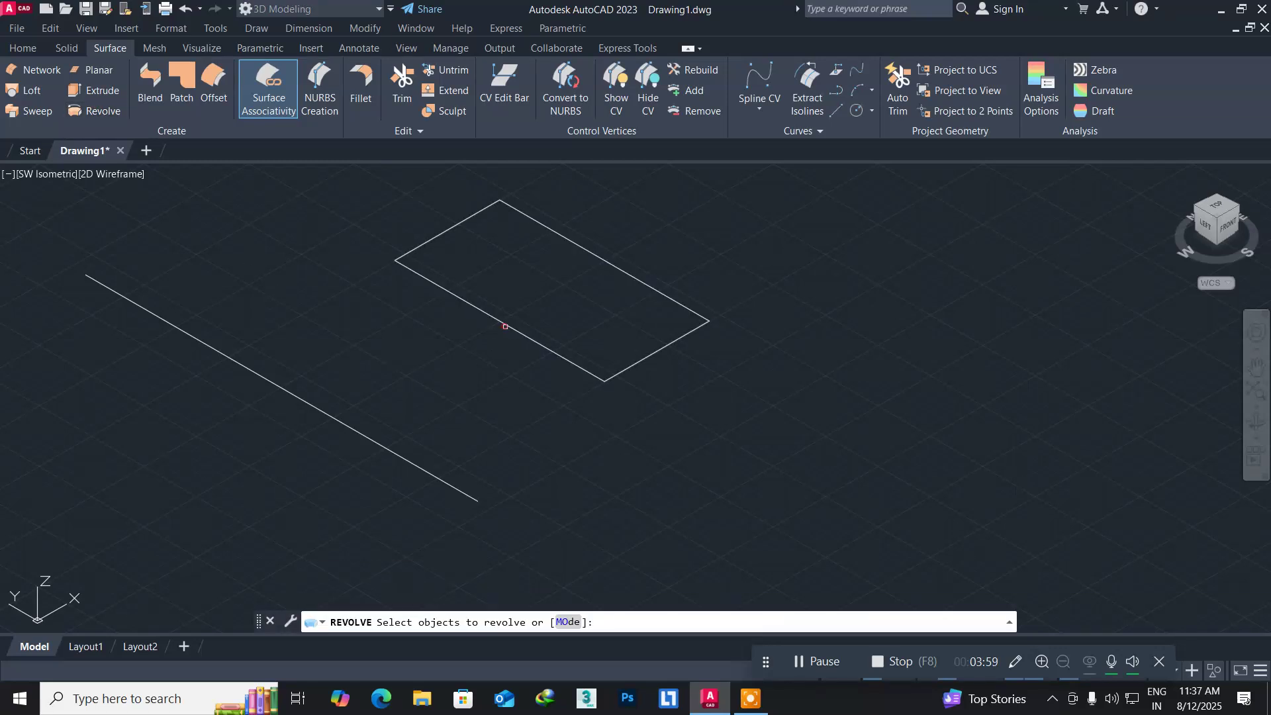
pyautogui.click(505, 326)
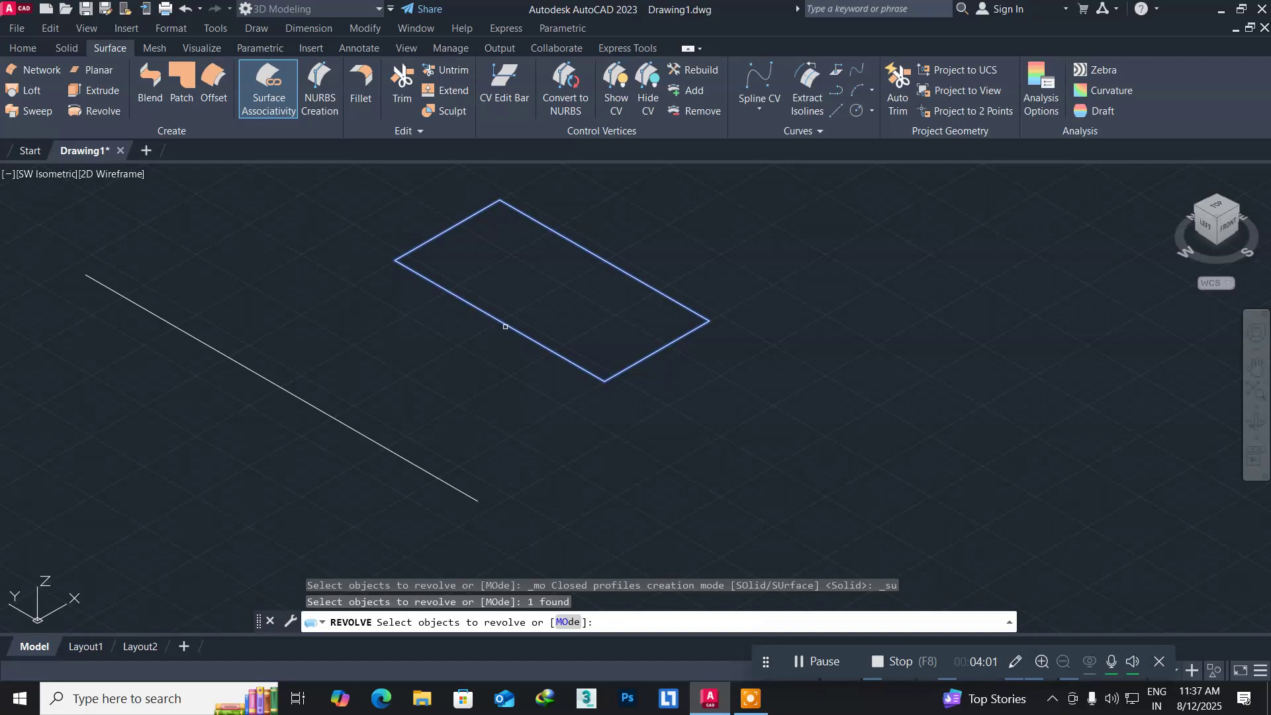
pyautogui.press('Return')
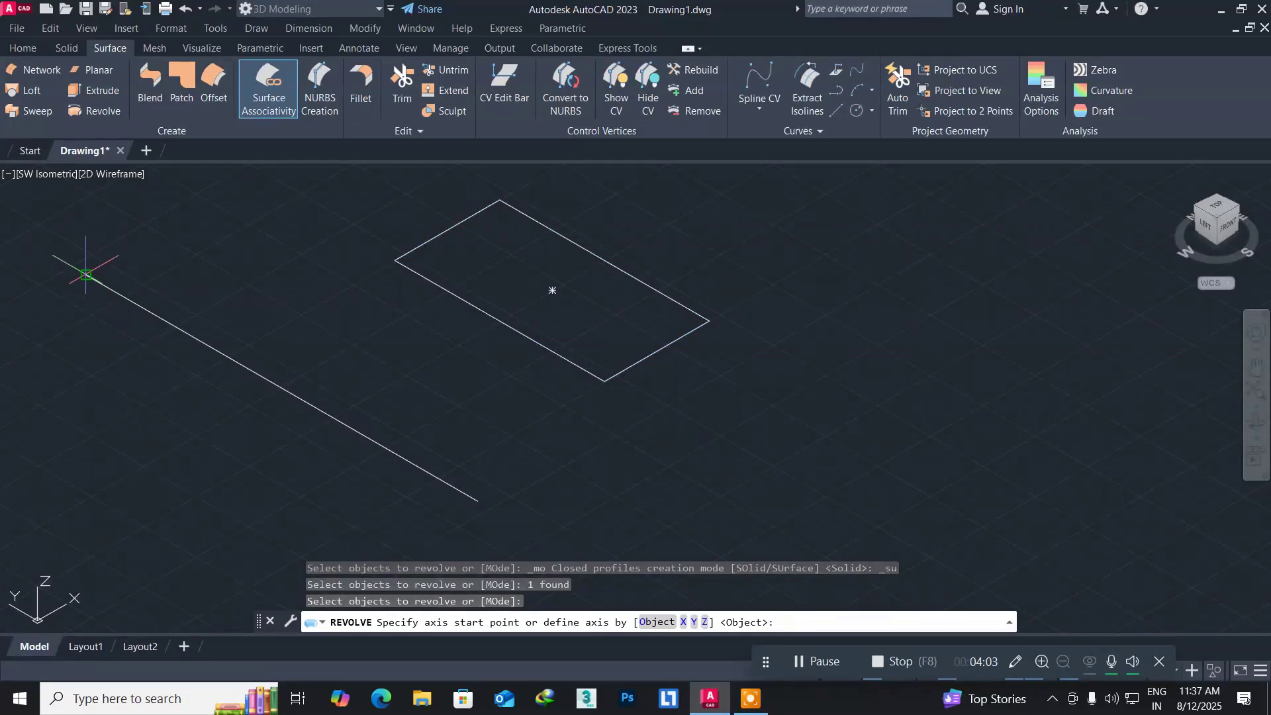
pyautogui.click(85, 275)
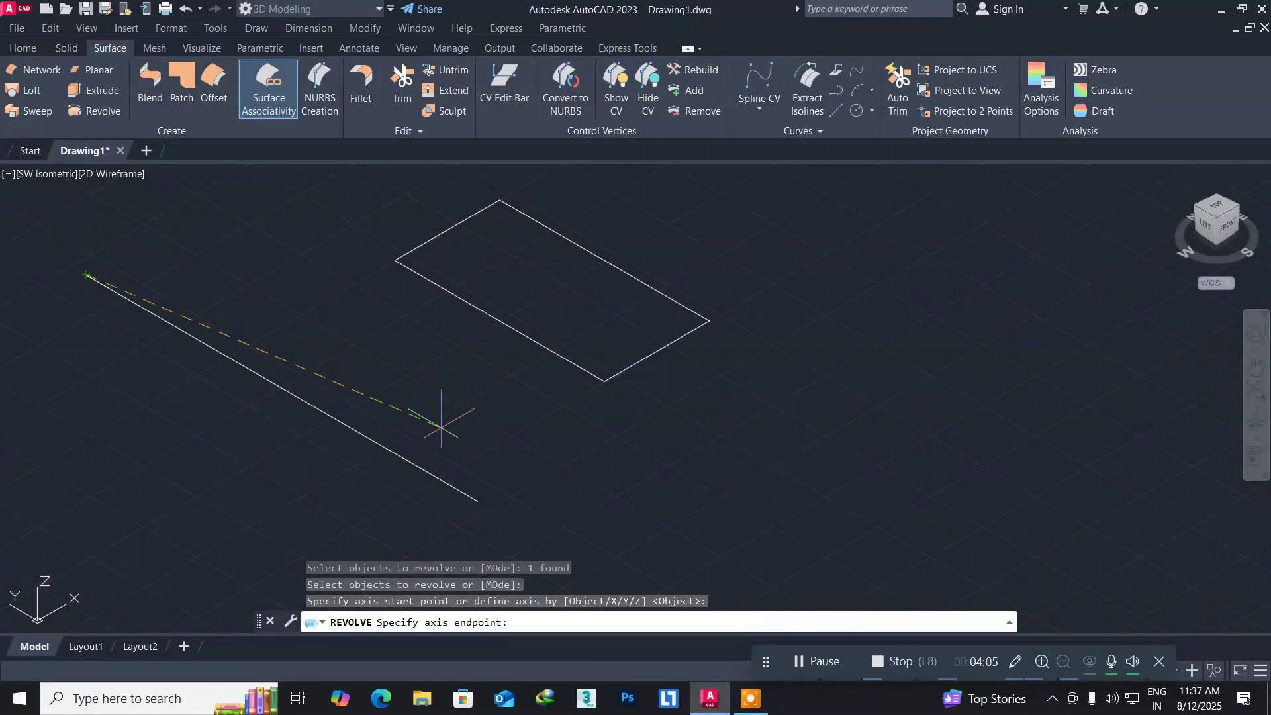
pyautogui.click(478, 501)
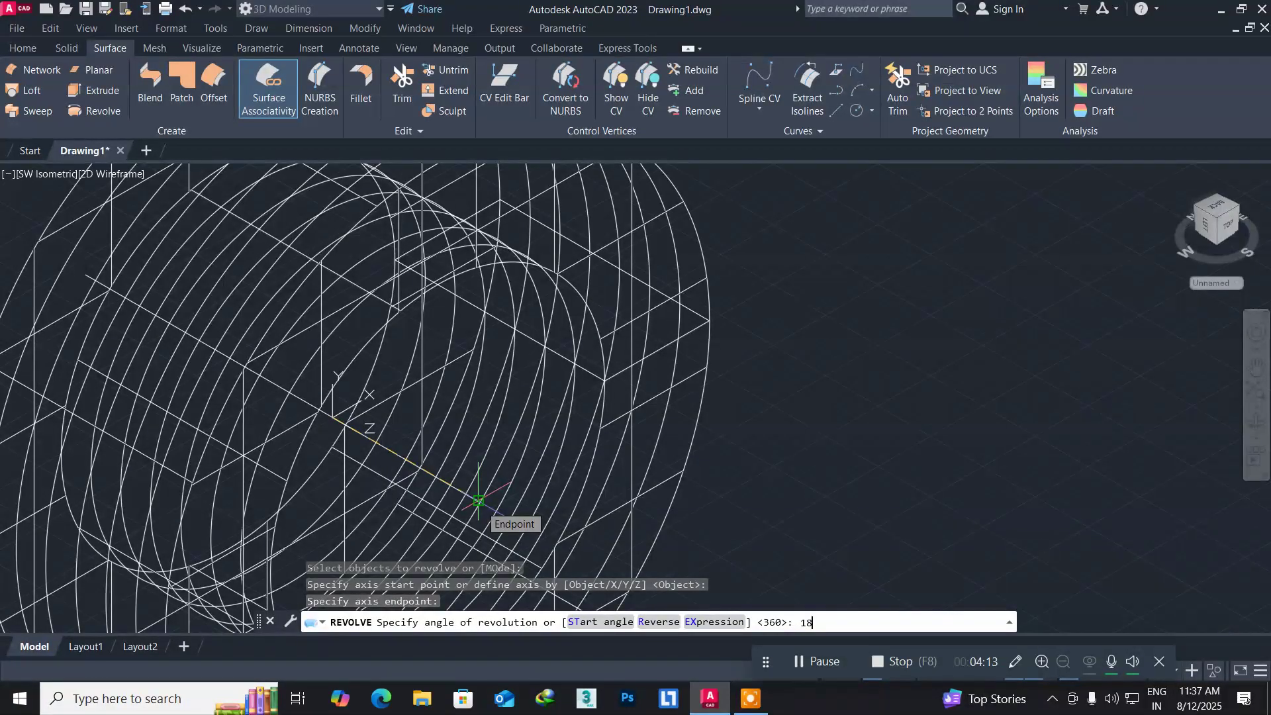
pyautogui.press('Return')
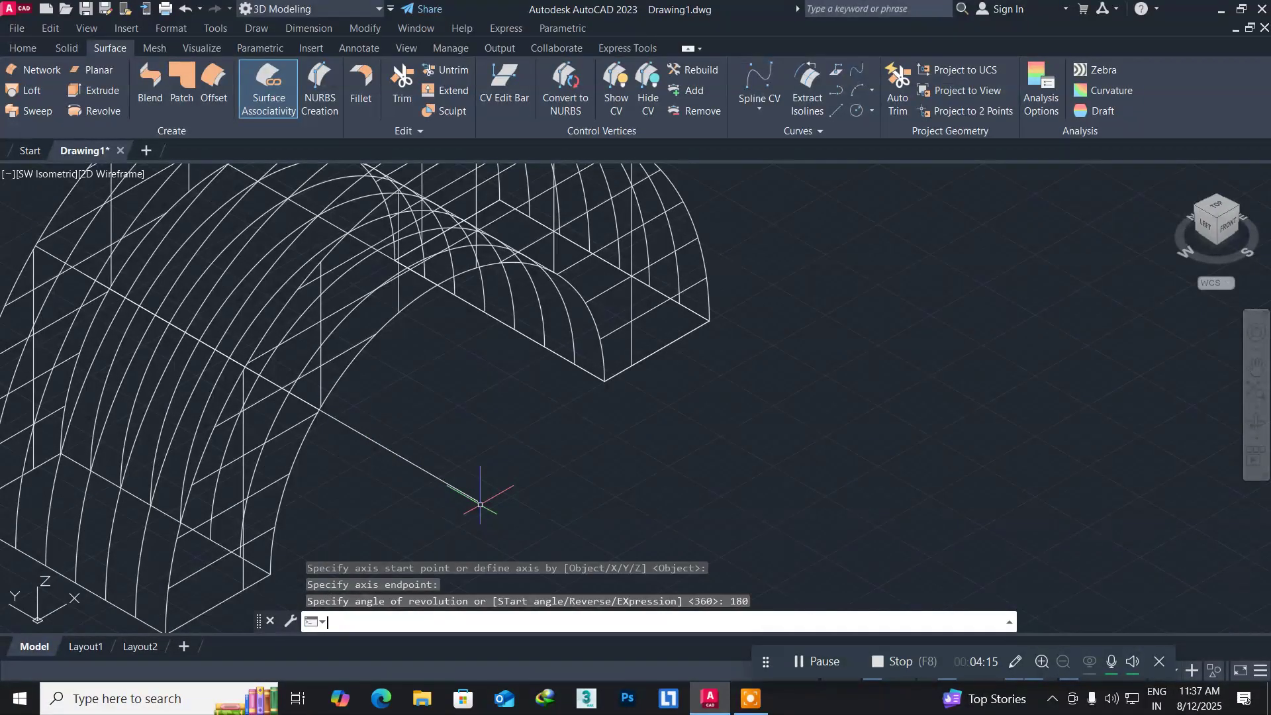
pyautogui.scroll(-3, 493, 439)
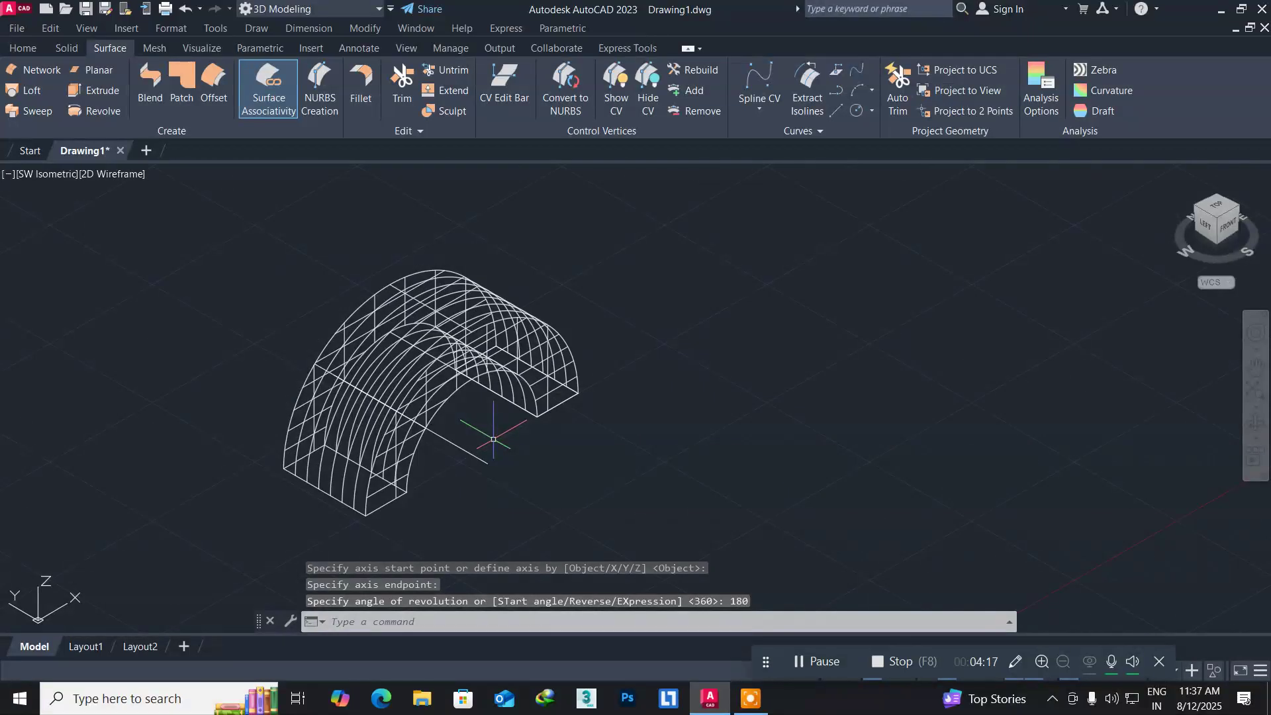
pyautogui.scroll(2, 493, 439)
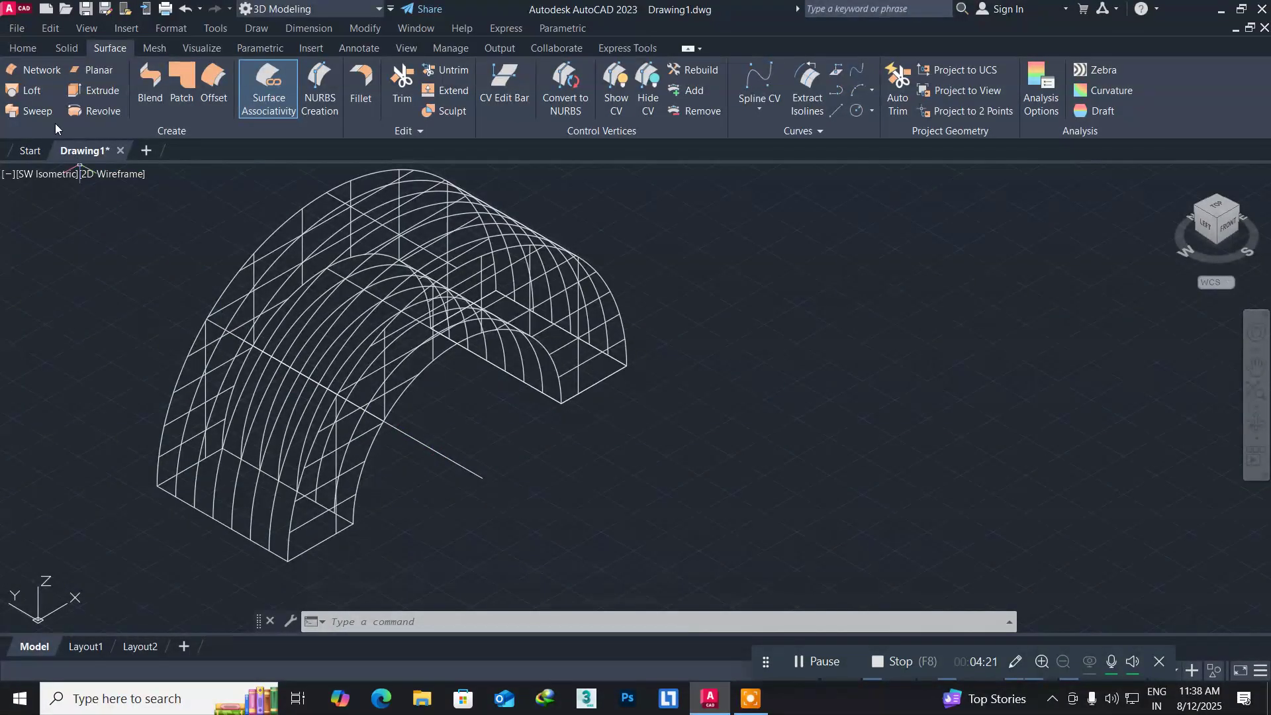
# Set the visual style to Realistic and inspect the revolved arch with Constrained Orbit, turning it towards the front.
pyautogui.click(98, 174)
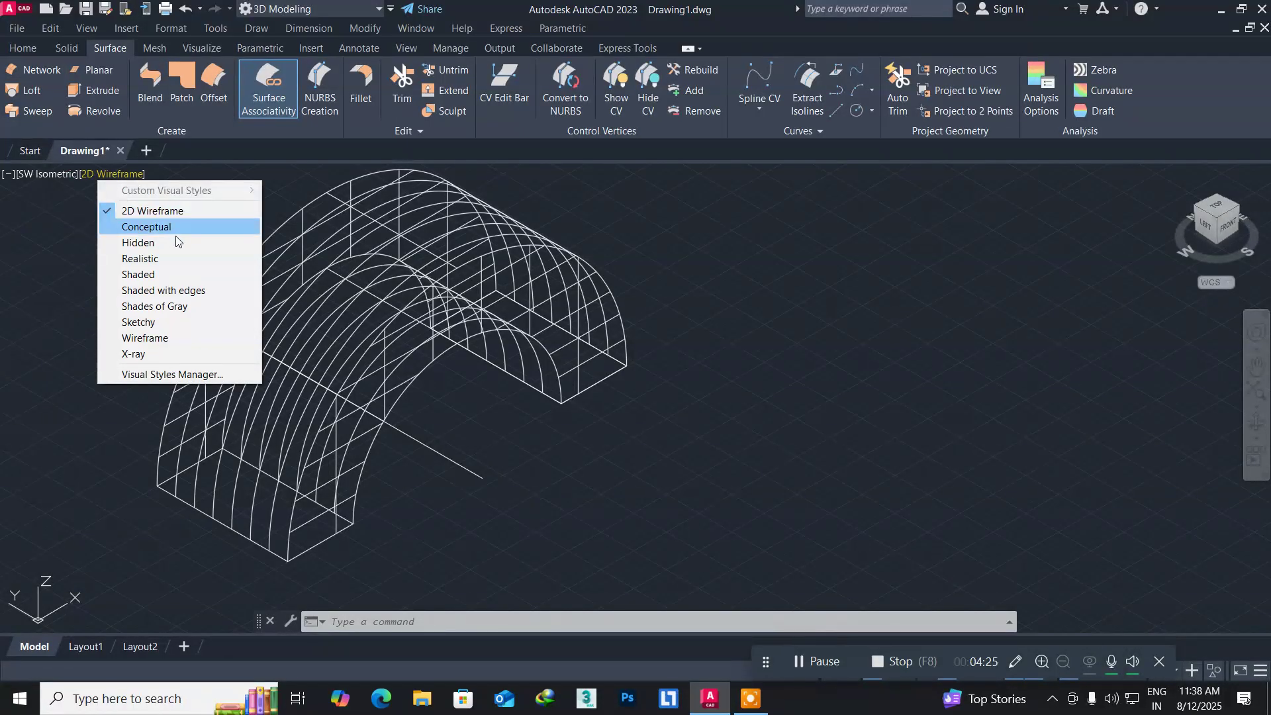
pyautogui.click(167, 257)
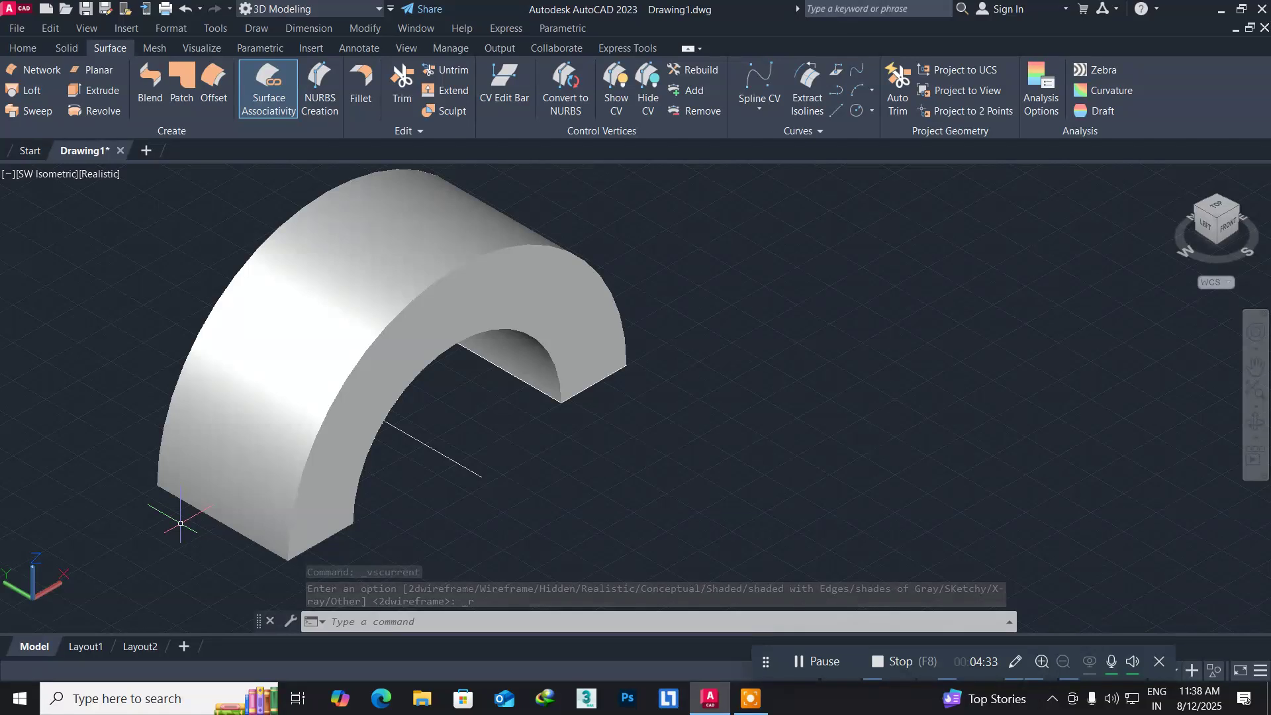
pyautogui.click(93, 30)
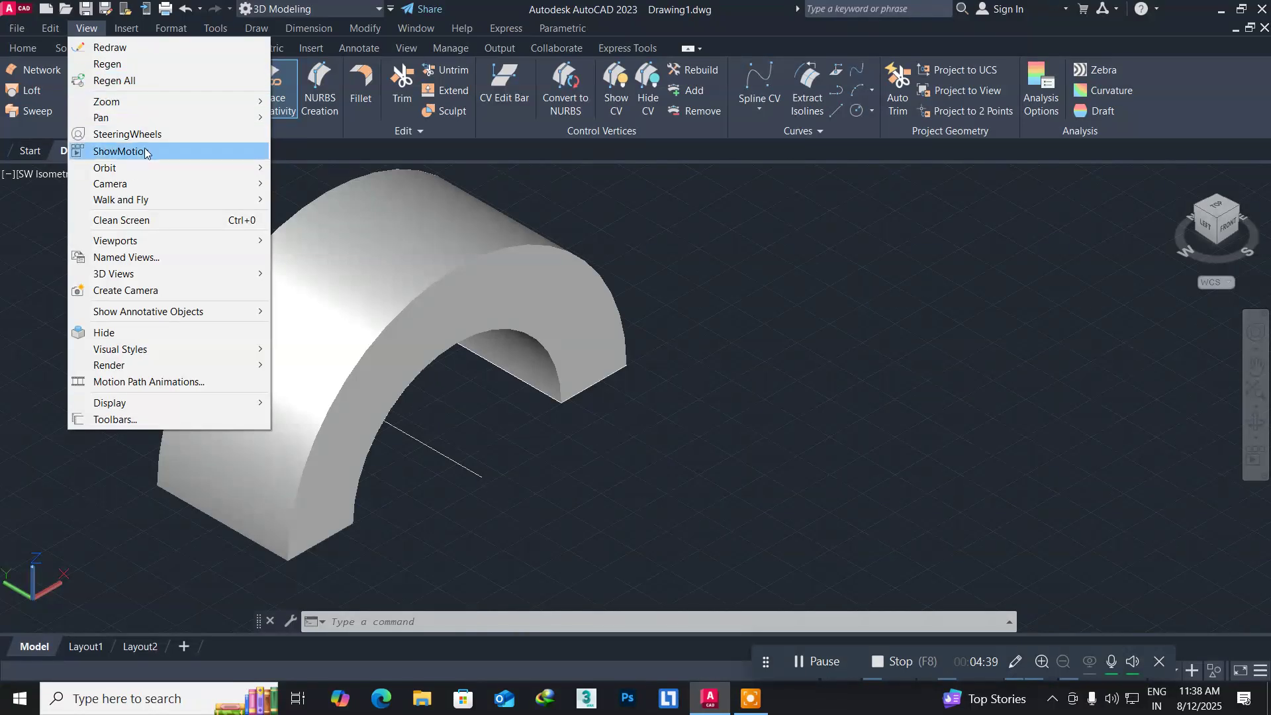
pyautogui.moveTo(144, 168)
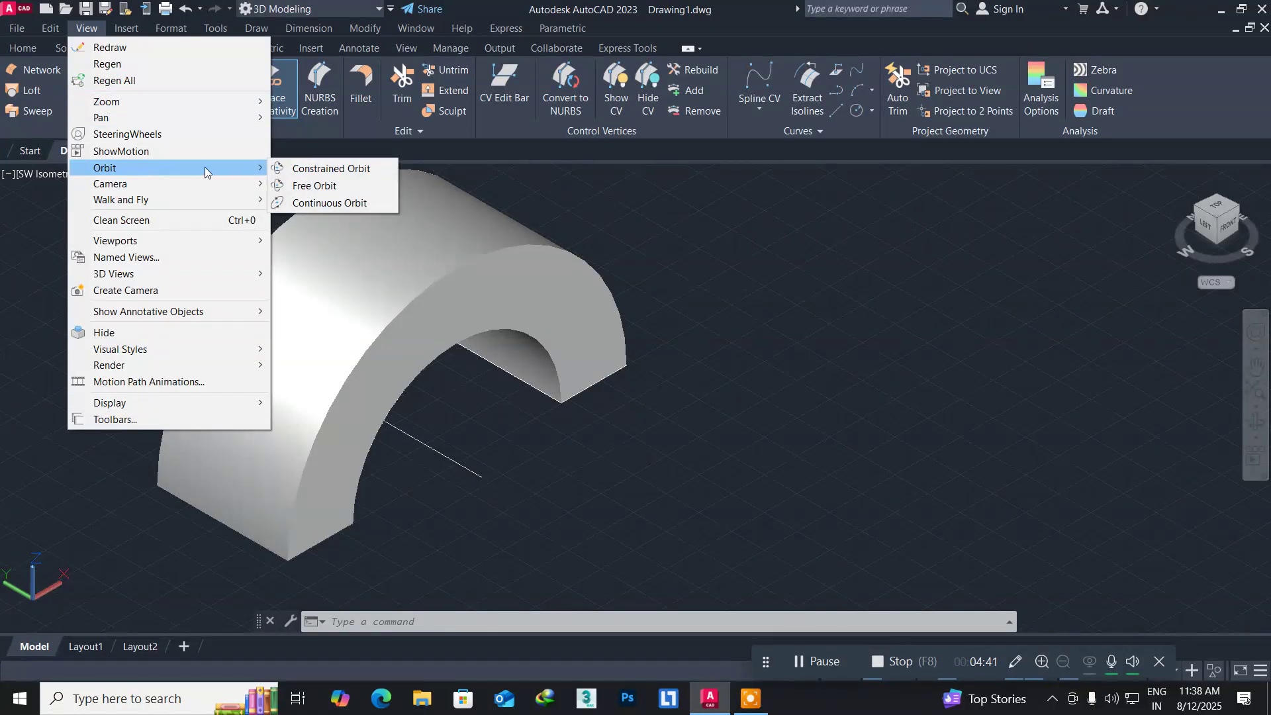
pyautogui.click(306, 173)
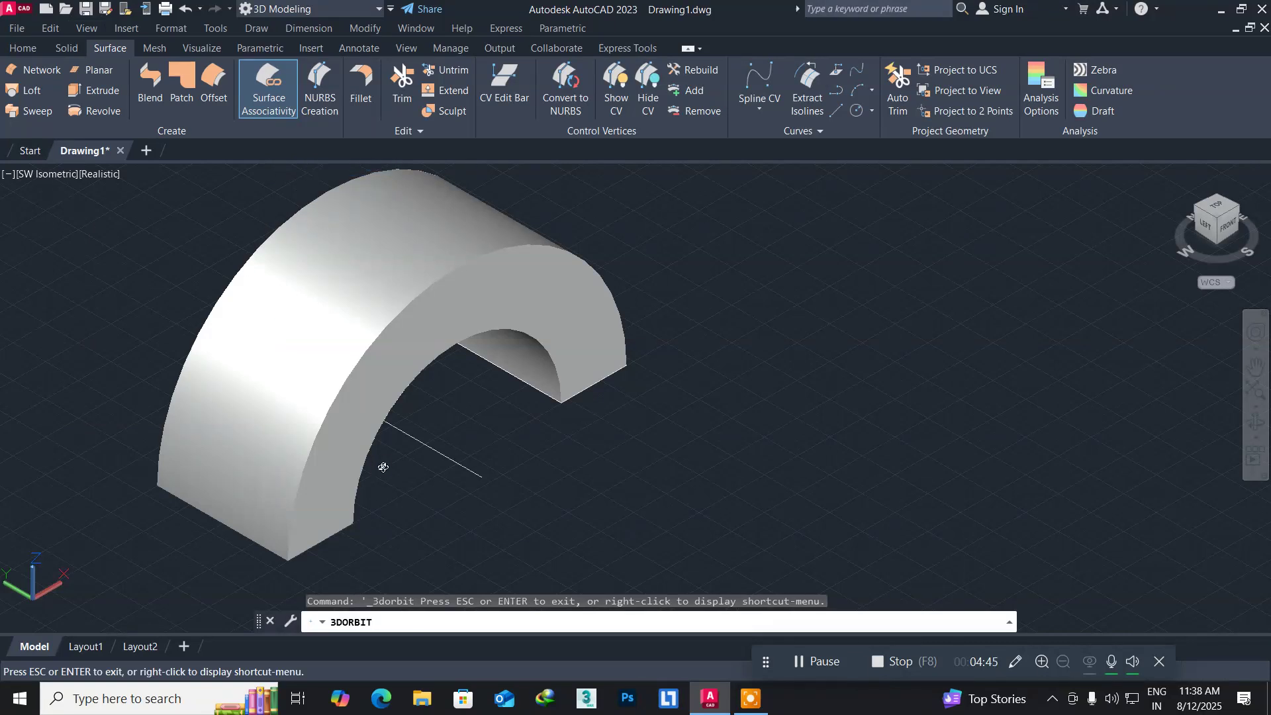
pyautogui.moveTo(383, 459); pyautogui.dragTo(319, 454)
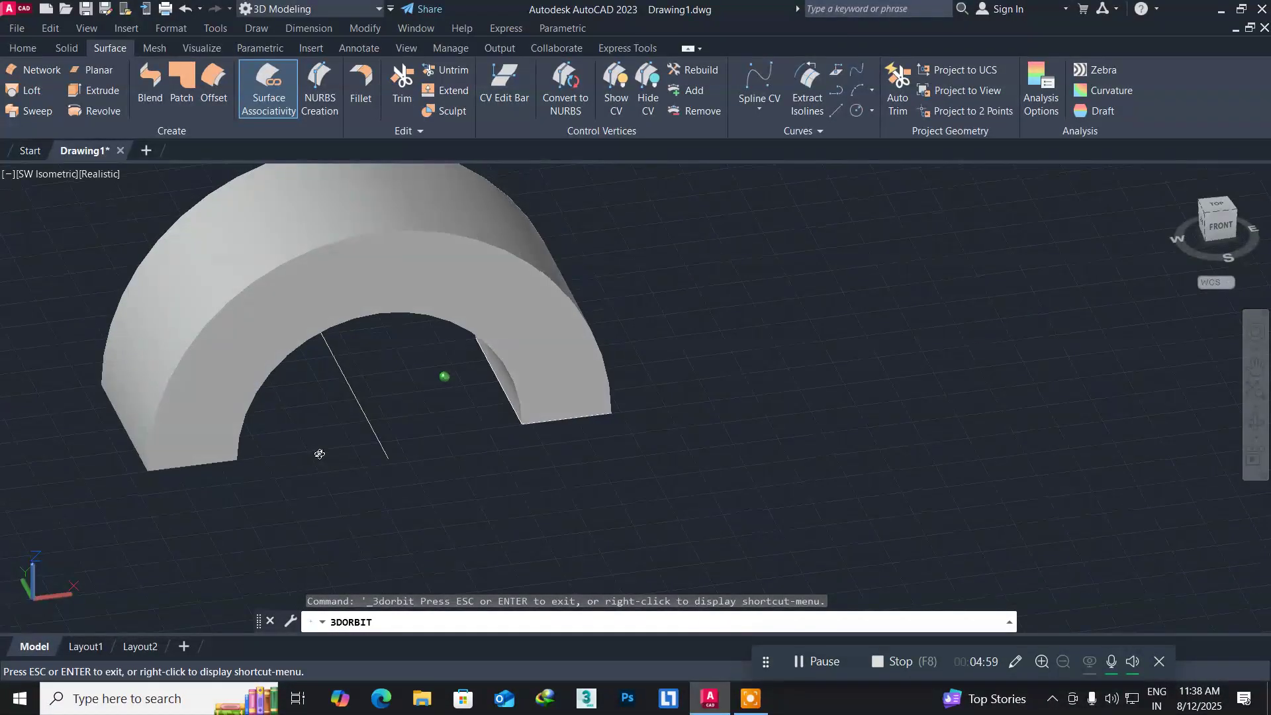
pyautogui.press('Escape')
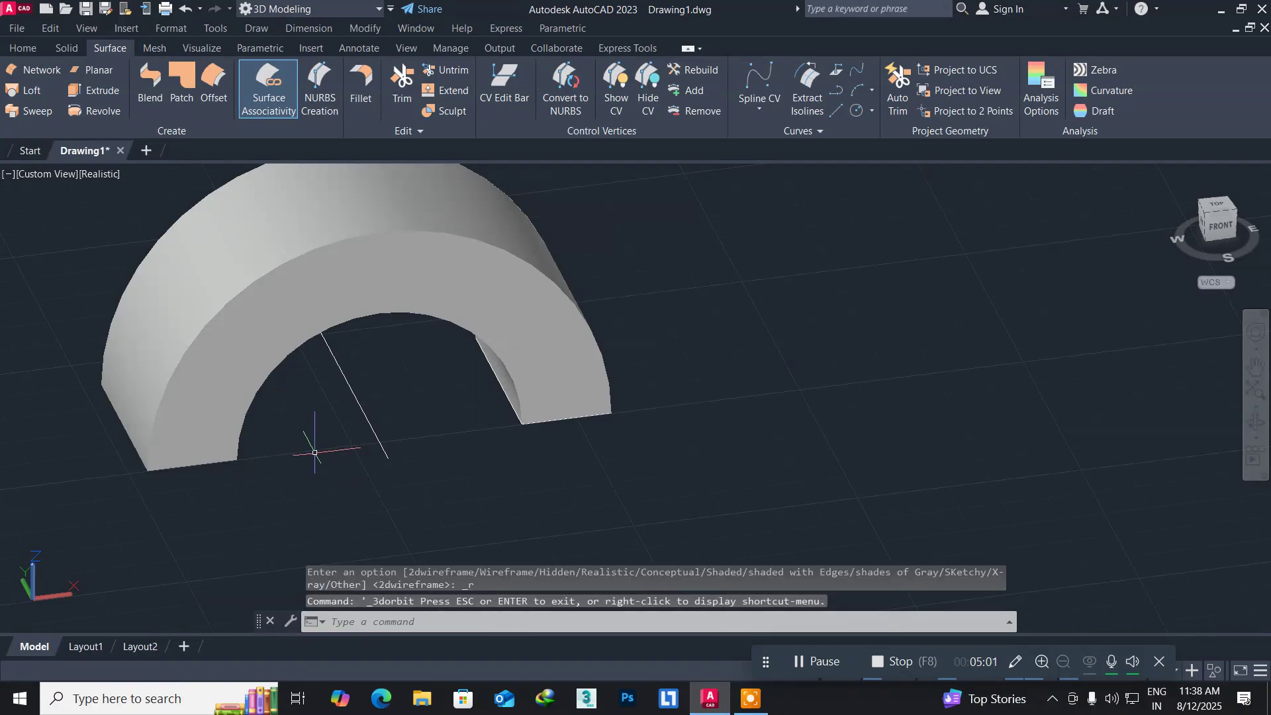
# Undo the orbit, the Realistic visual style and the revolve of the rectangle.
pyautogui.hotkey('ctrl', 'z')
pyautogui.hotkey('ctrl', 'z')
pyautogui.hotkey('ctrl', 'z')
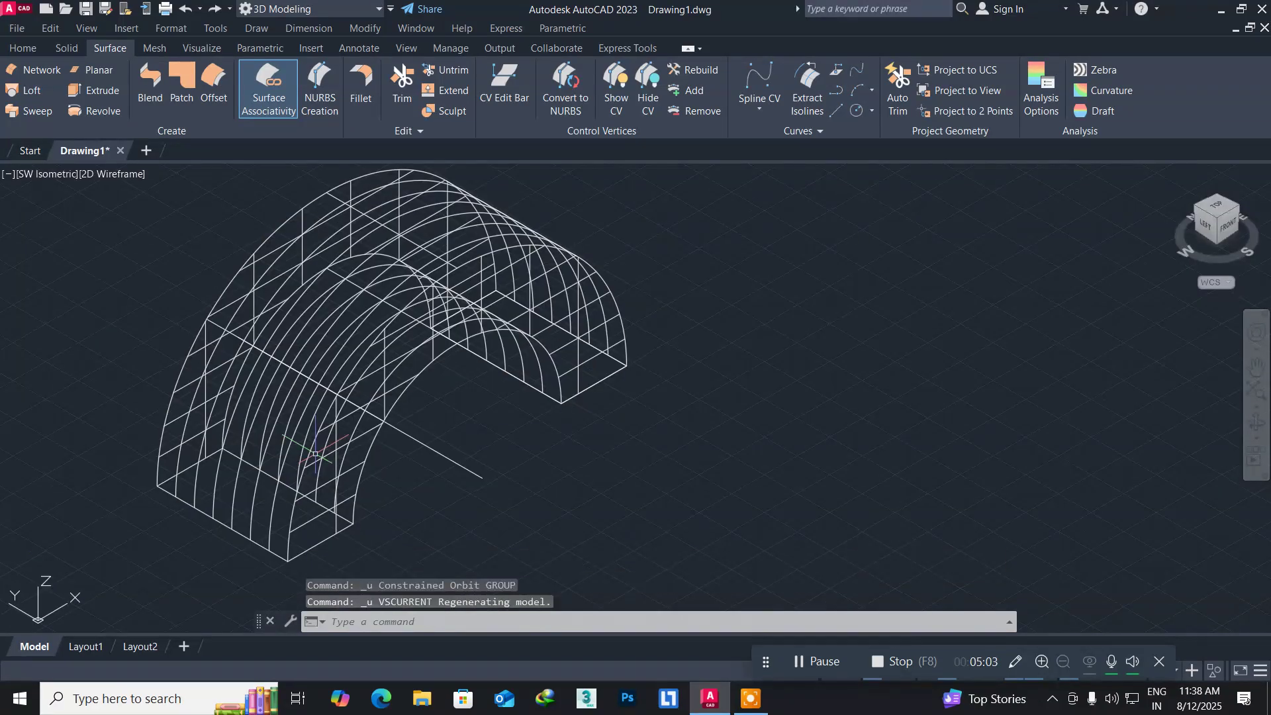
pyautogui.hotkey('ctrl', 'z')
pyautogui.hotkey('ctrl', 'z')
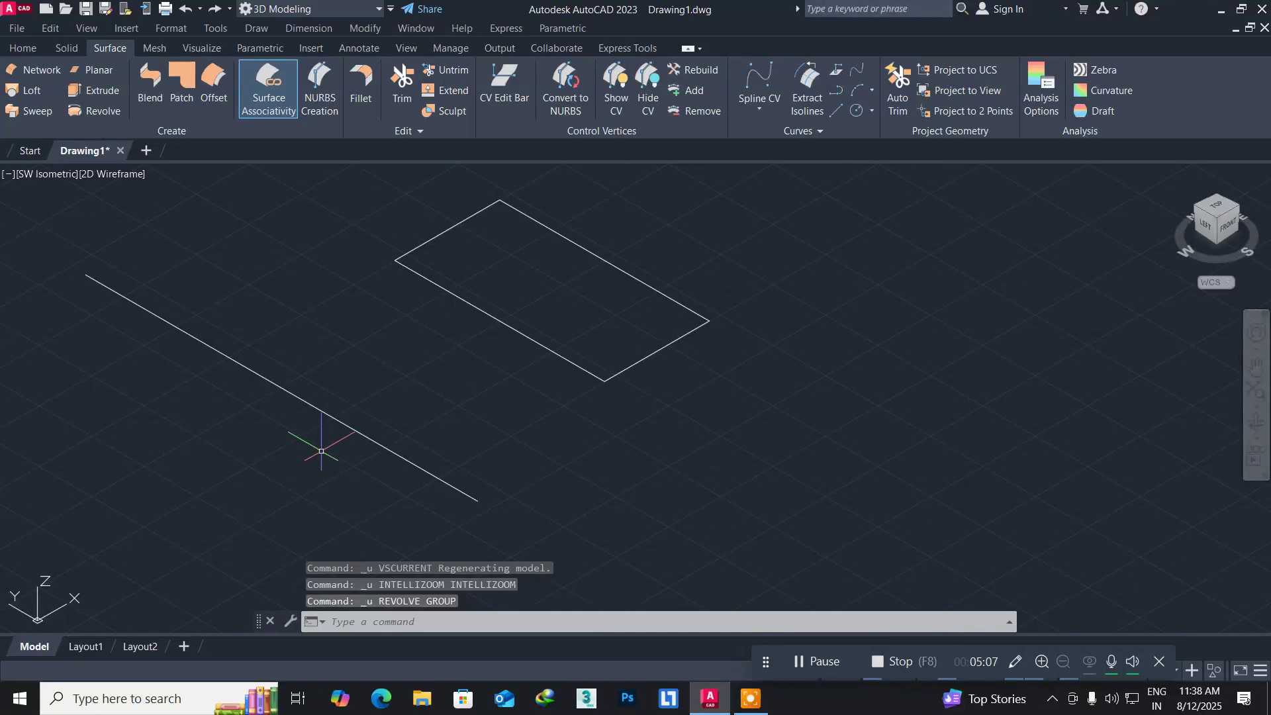
# Delete the axis line beside the rectangle.
pyautogui.click(503, 528)
pyautogui.click(404, 434)
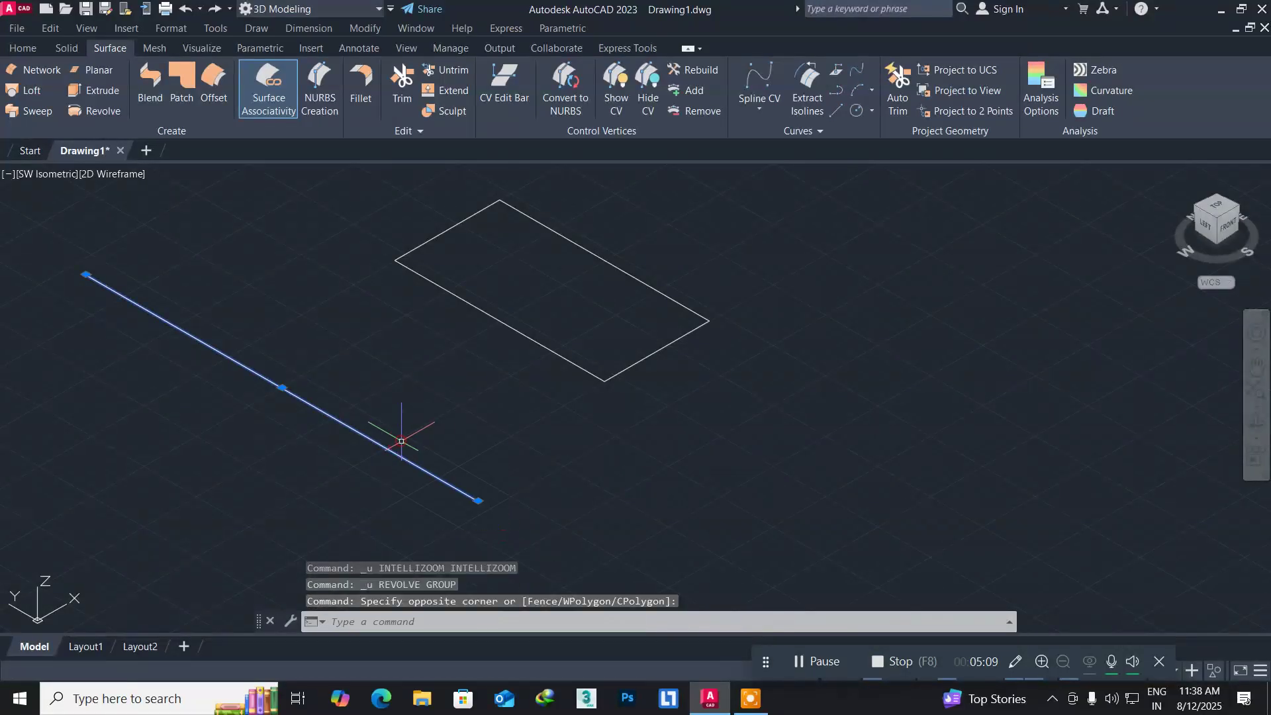
pyautogui.press('Delete')
# Draw a wavy control-vertex spline with five vertices, starting at the rectangle's centre and running away across its long side.
pyautogui.moveTo(426, 389); pyautogui.dragTo(159, 503, button='middle')
pyautogui.scroll(-4, 463, 378)
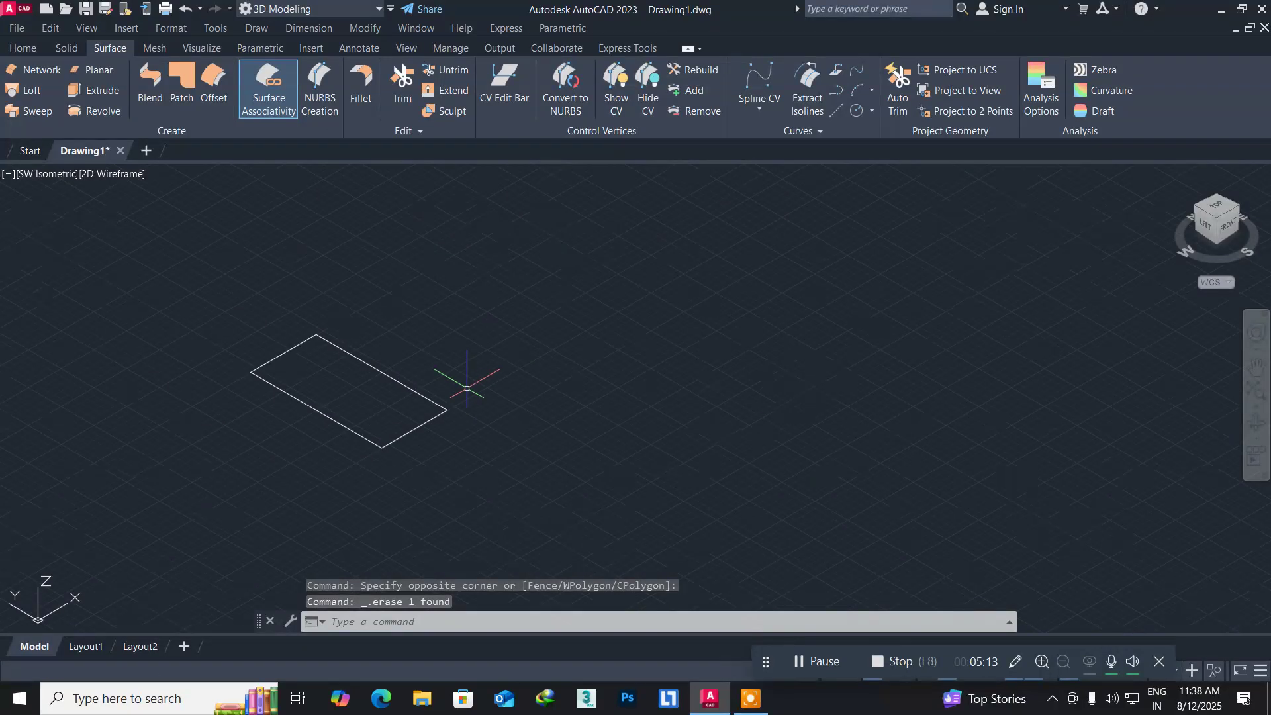
pyautogui.moveTo(463, 391); pyautogui.dragTo(335, 425, button='middle')
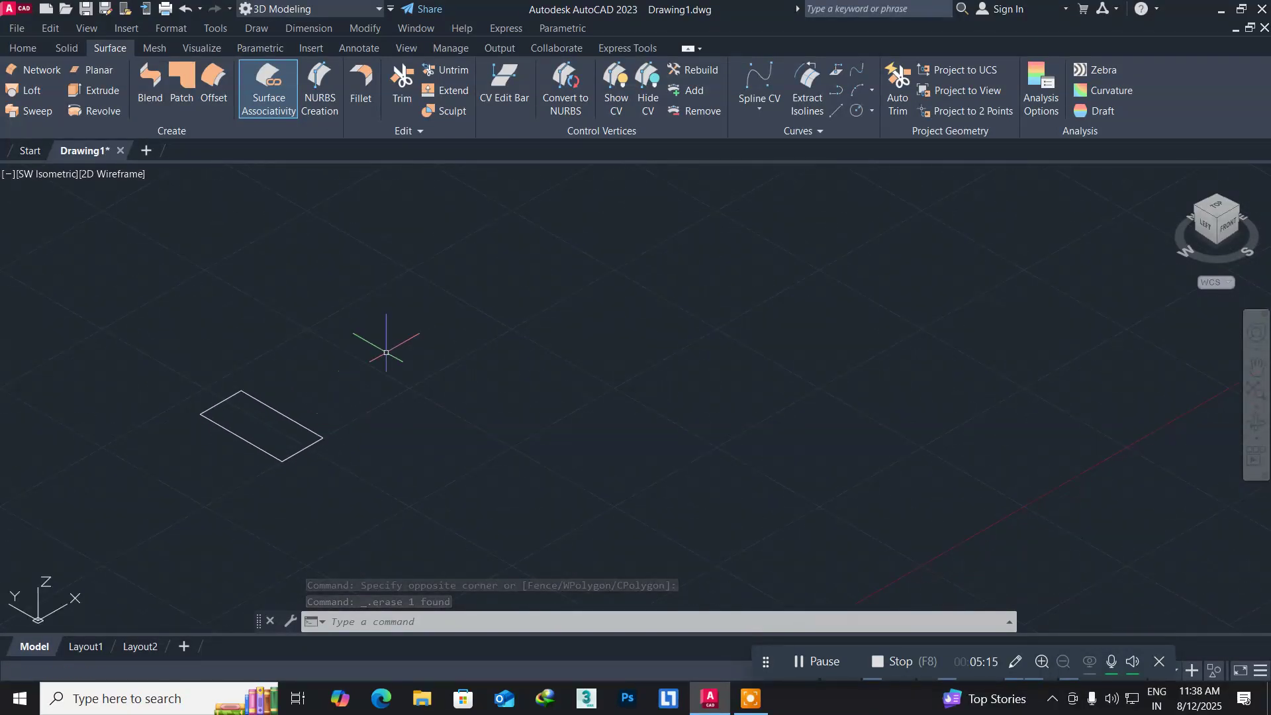
pyautogui.click(755, 83)
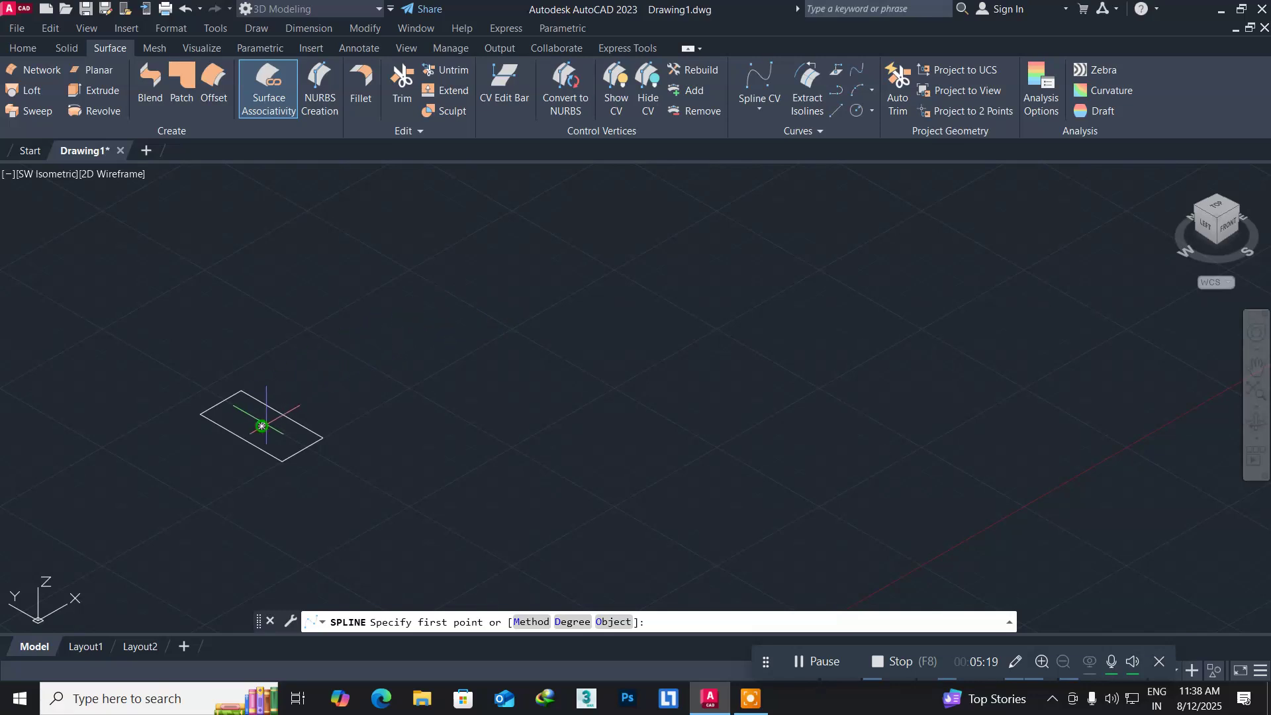
pyautogui.click(263, 427)
pyautogui.click(518, 278)
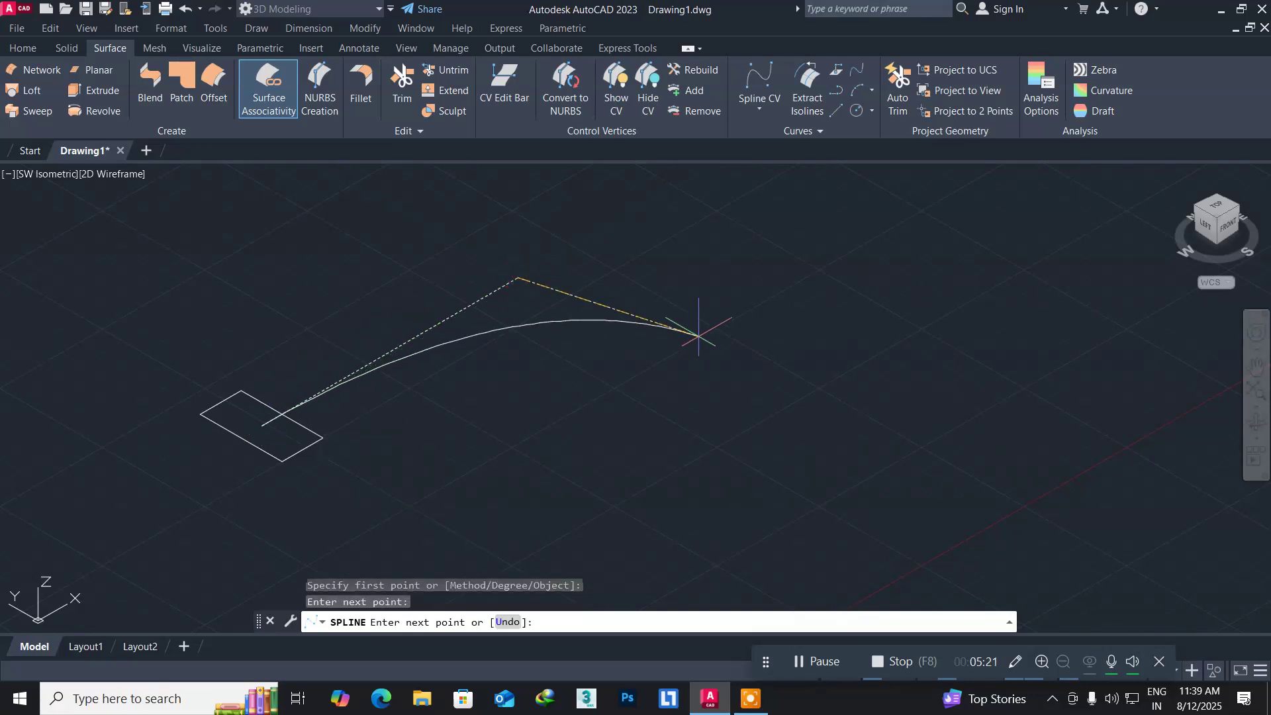
pyautogui.click(801, 376)
pyautogui.click(1045, 305)
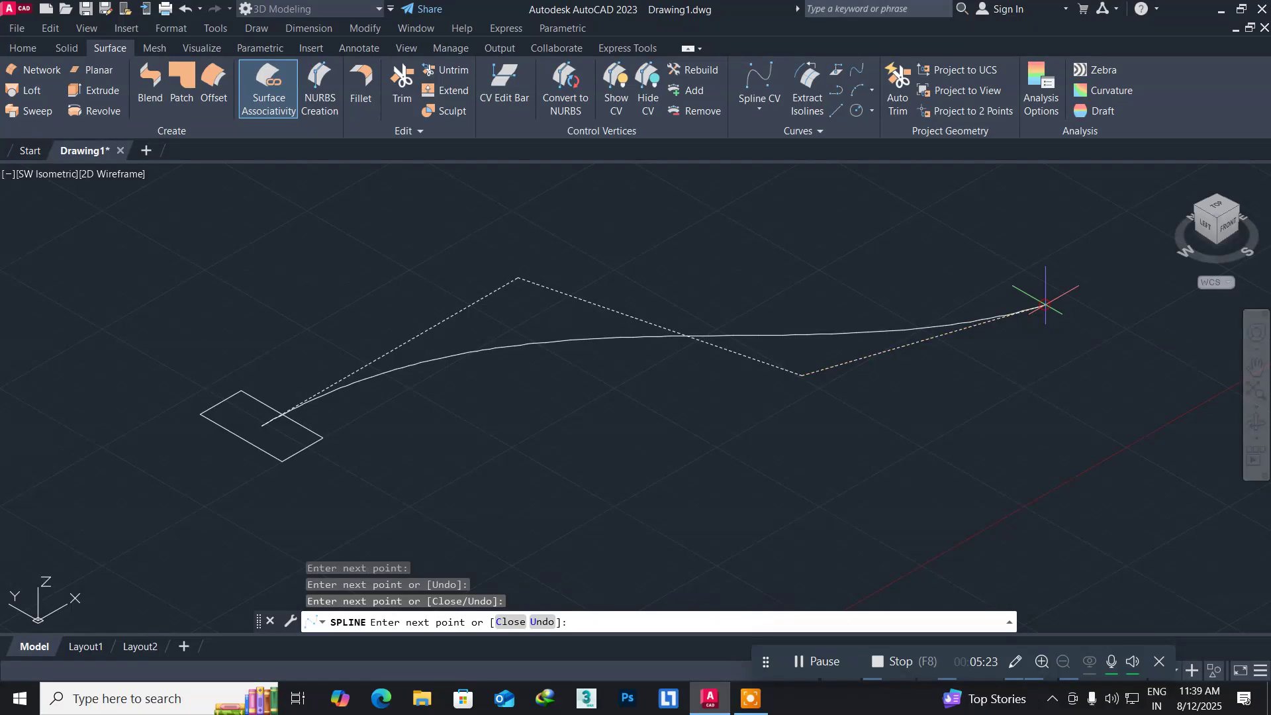
pyautogui.click(1189, 423)
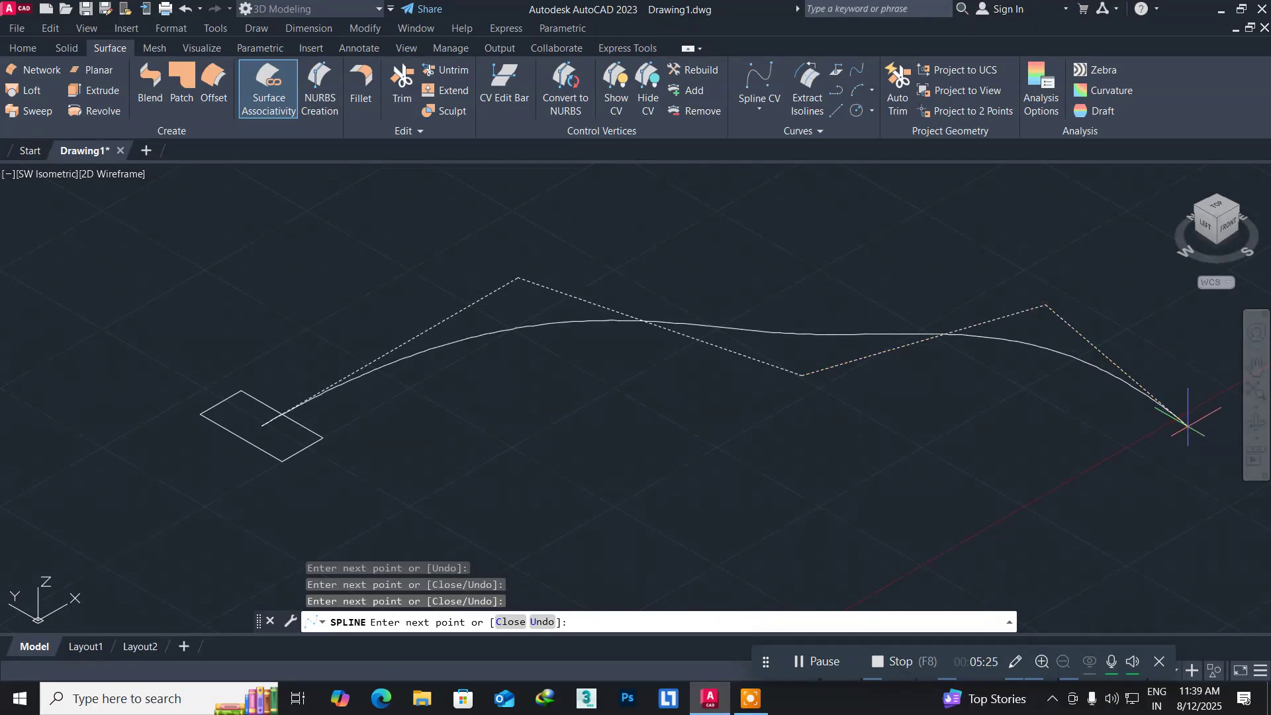
pyautogui.press('Return')
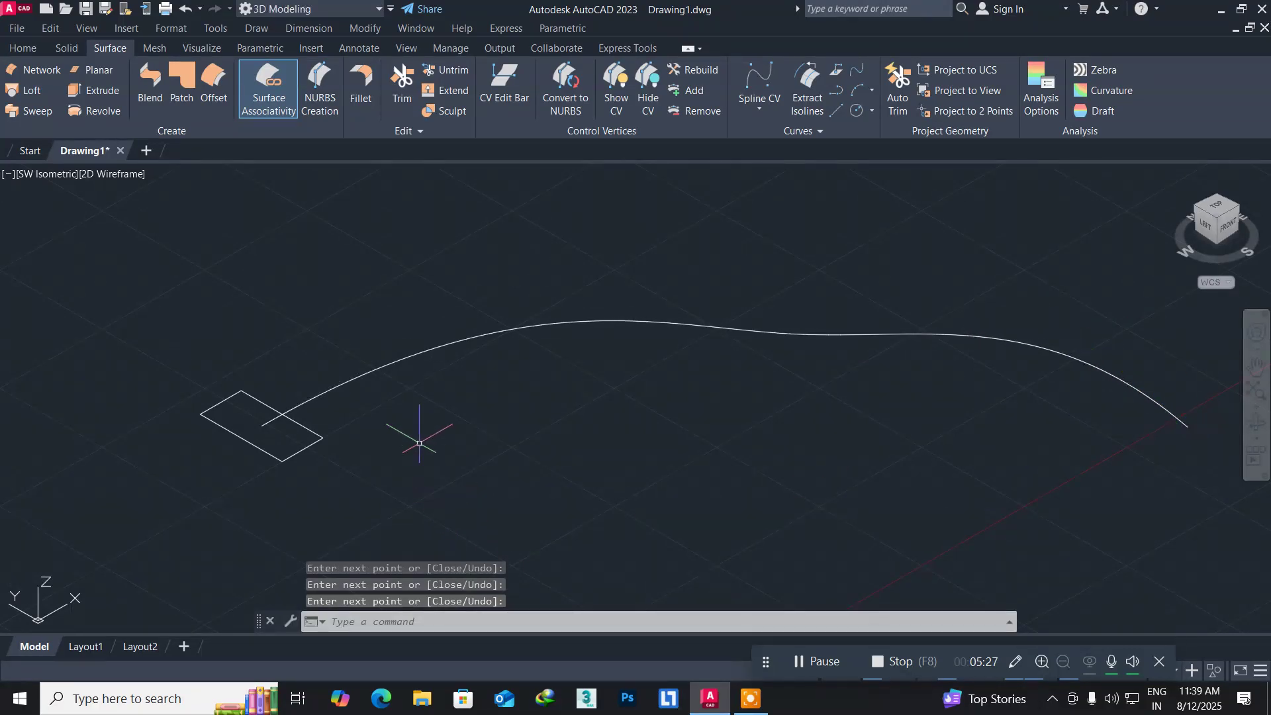
# Sweep the rectangle as a surface along the wavy spline.
pyautogui.click(30, 110)
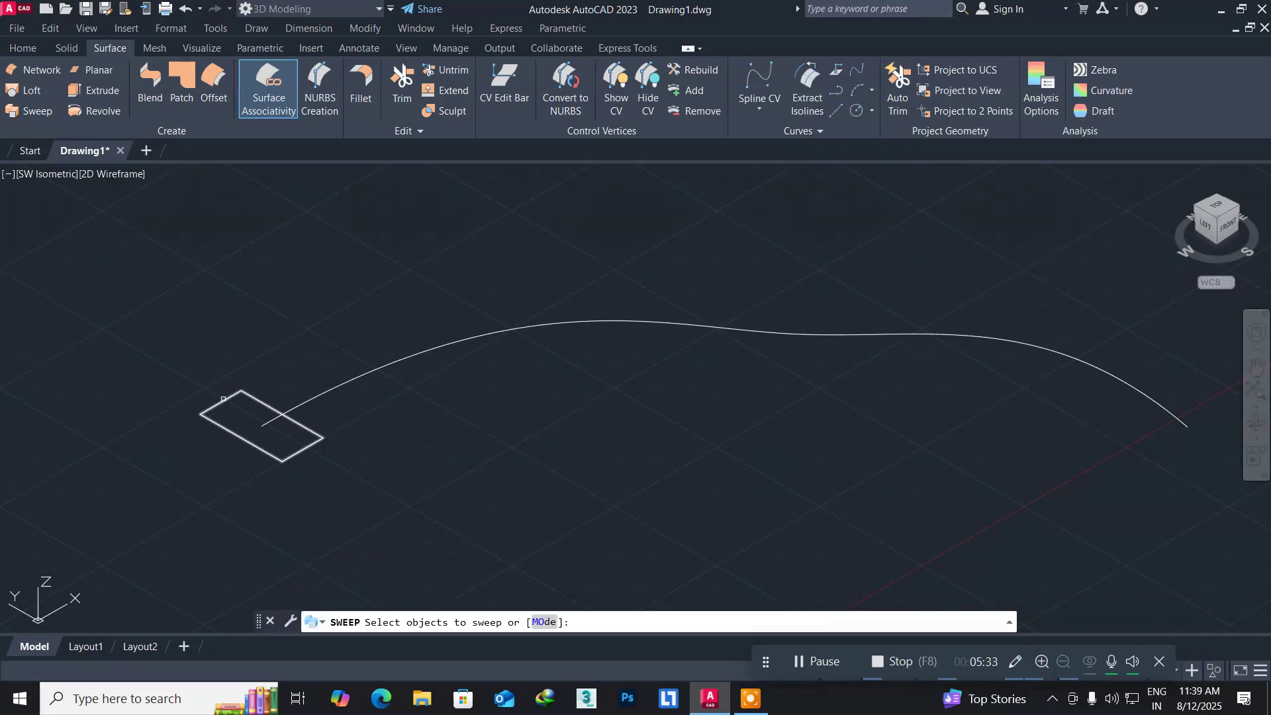
pyautogui.click(223, 399)
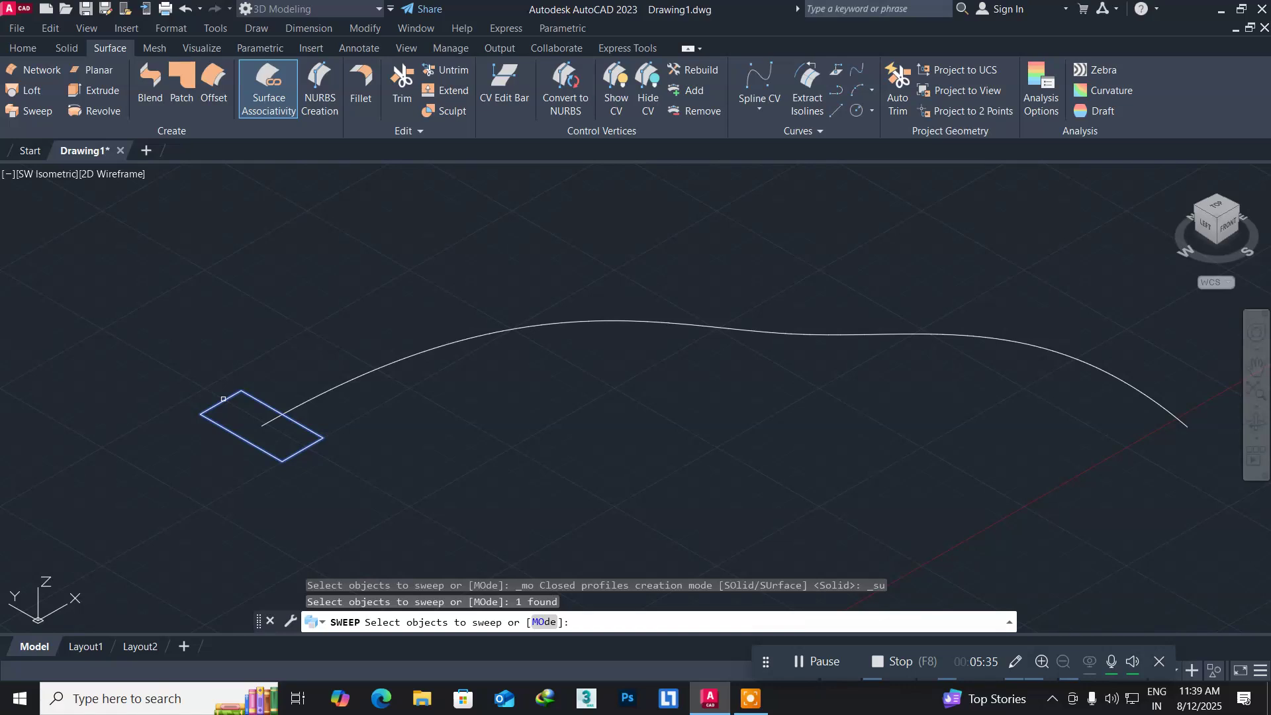
pyautogui.press('Return')
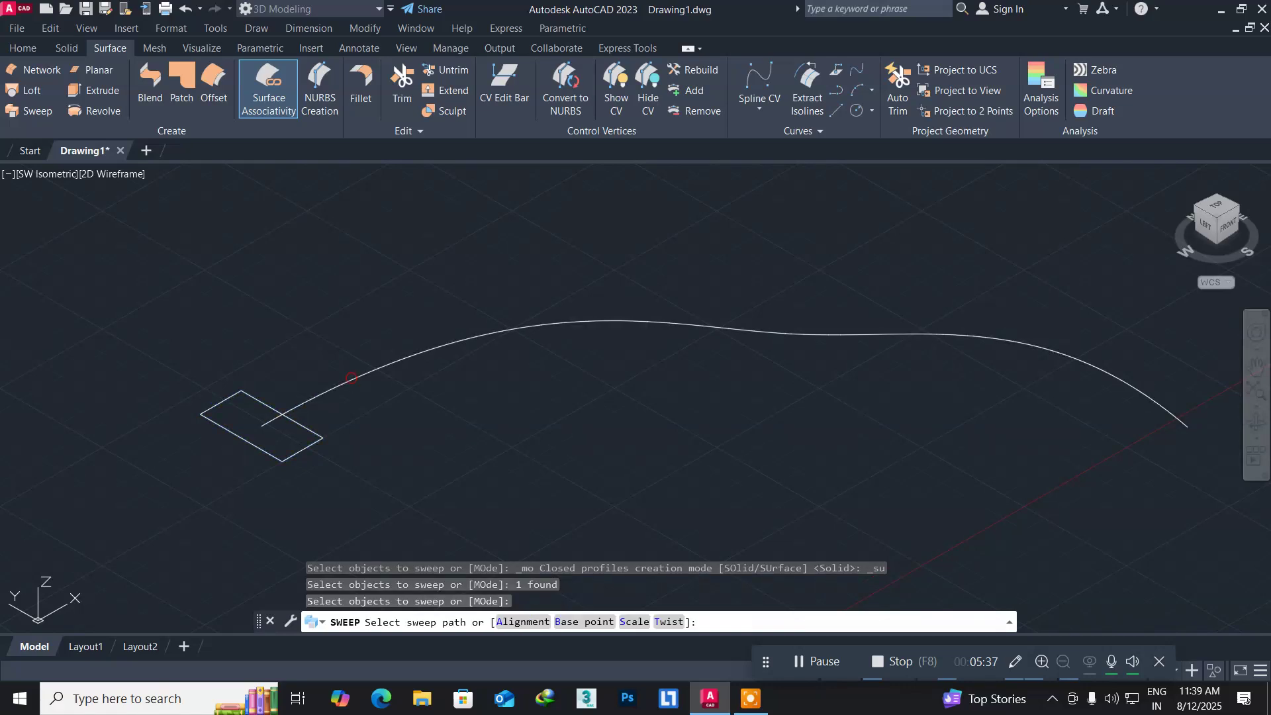
pyautogui.click(352, 378)
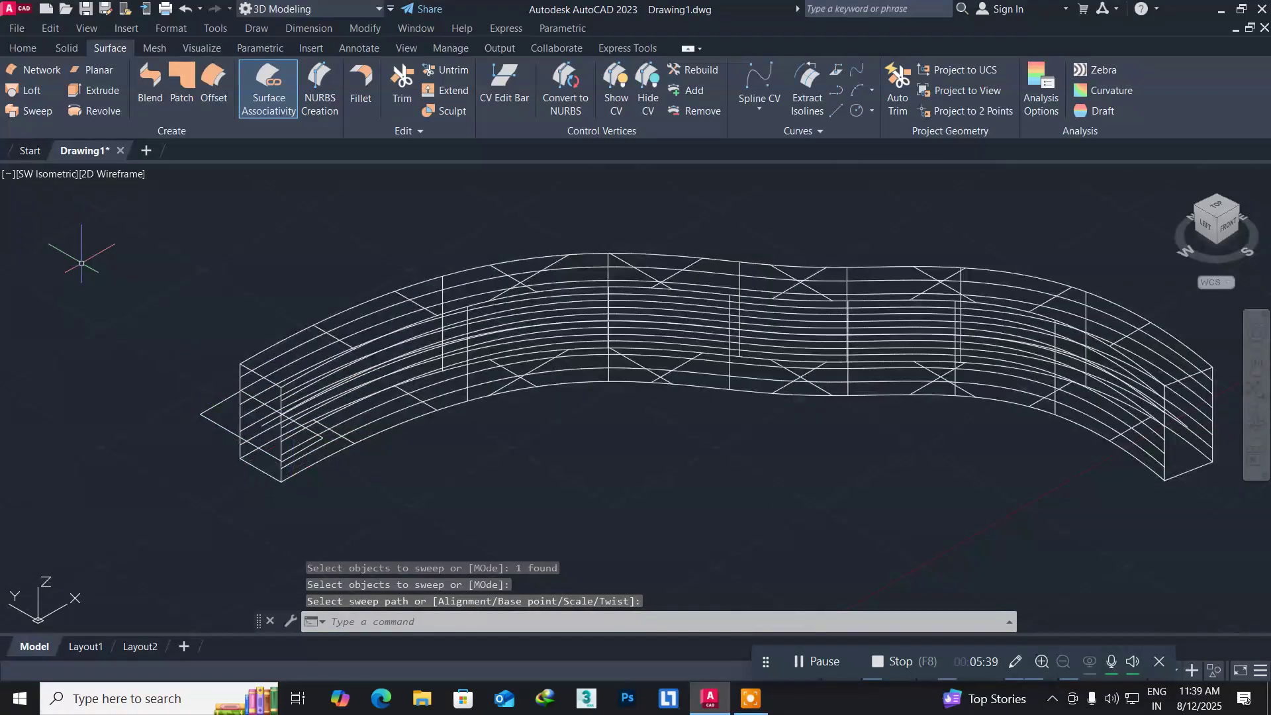
# Display the swept surface in the Realistic visual style.
pyautogui.click(122, 173)
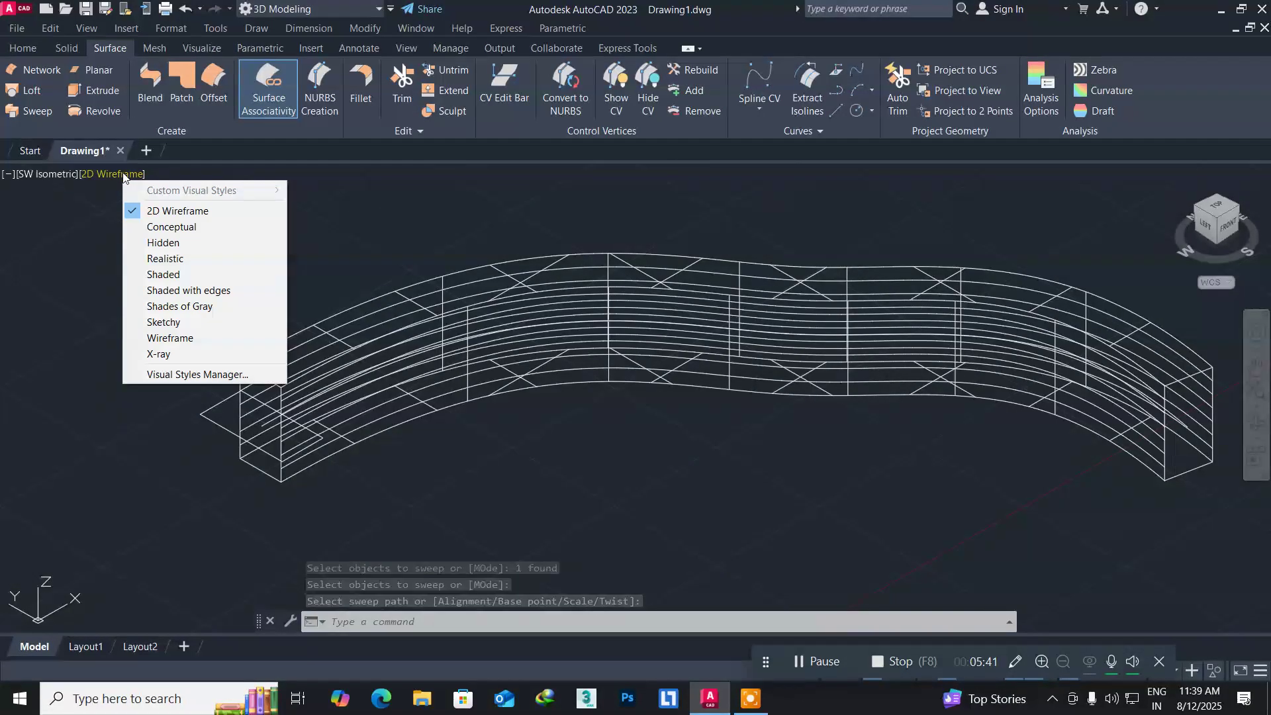
pyautogui.click(177, 258)
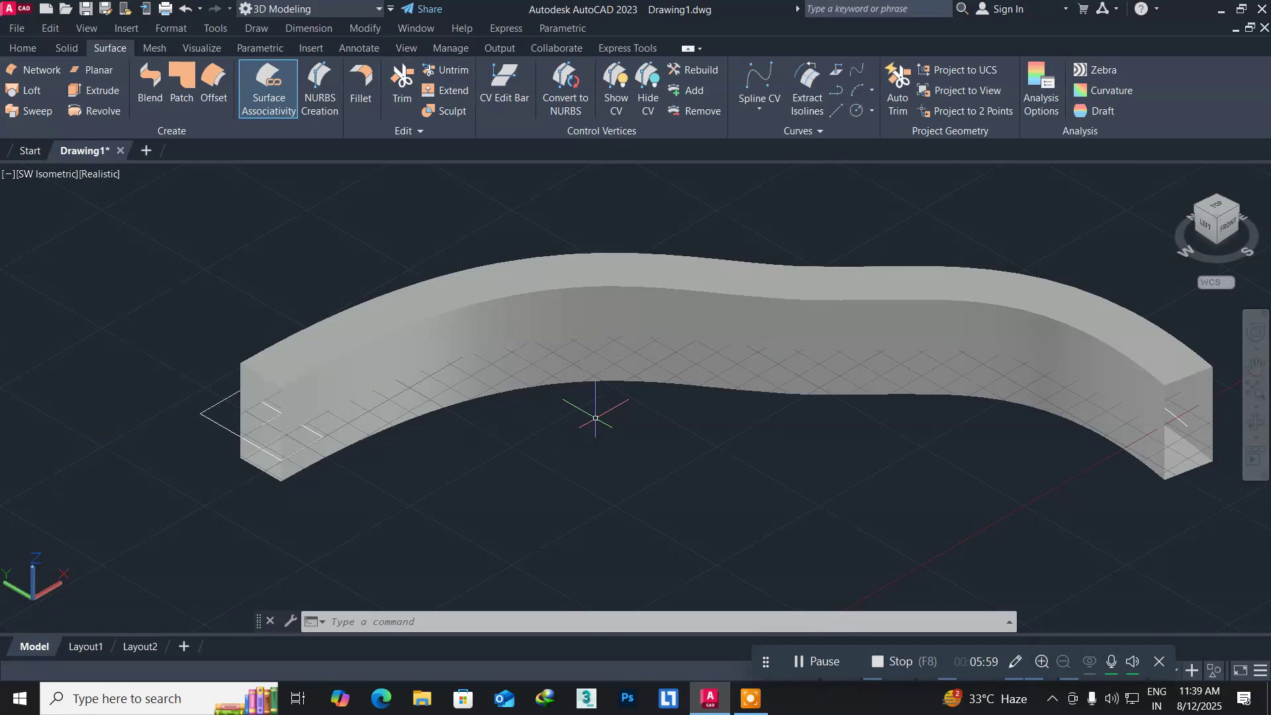
# Undo the Realistic visual style and the sweep, and delete the wavy spline.
pyautogui.hotkey('ctrl', 'z')
pyautogui.hotkey('ctrl', 'z')
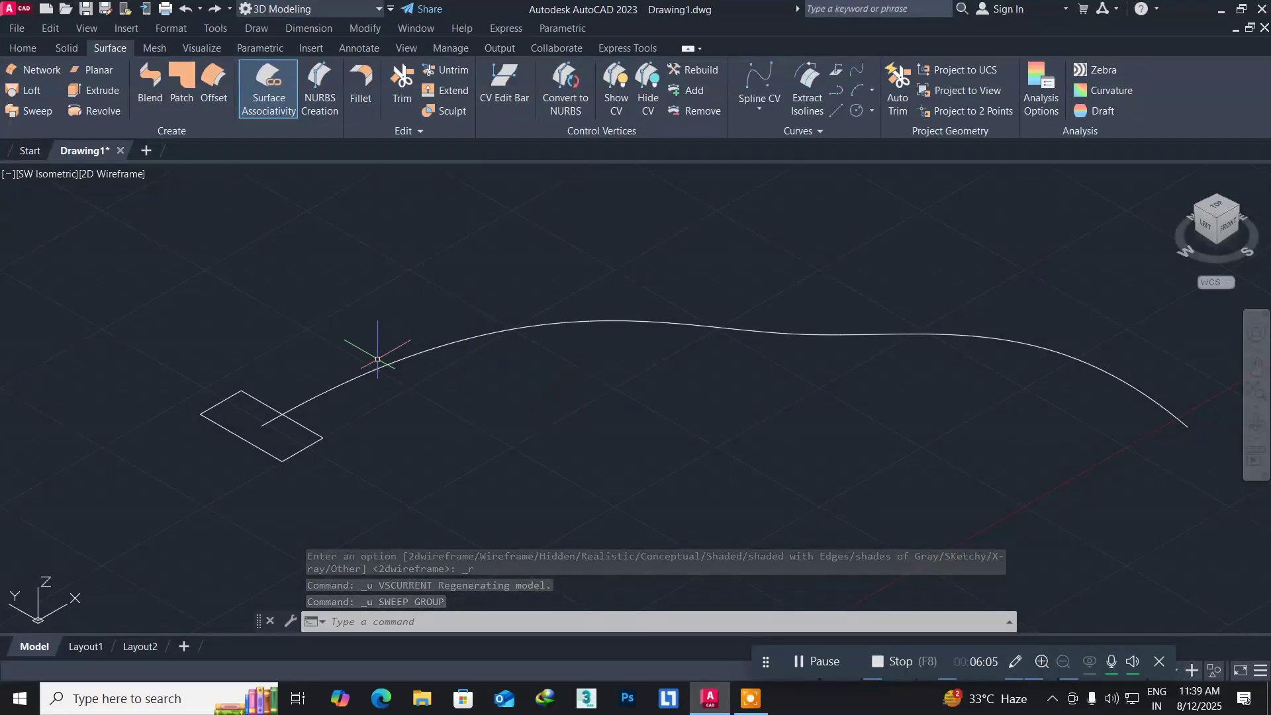
pyautogui.click(372, 398)
pyautogui.click(330, 332)
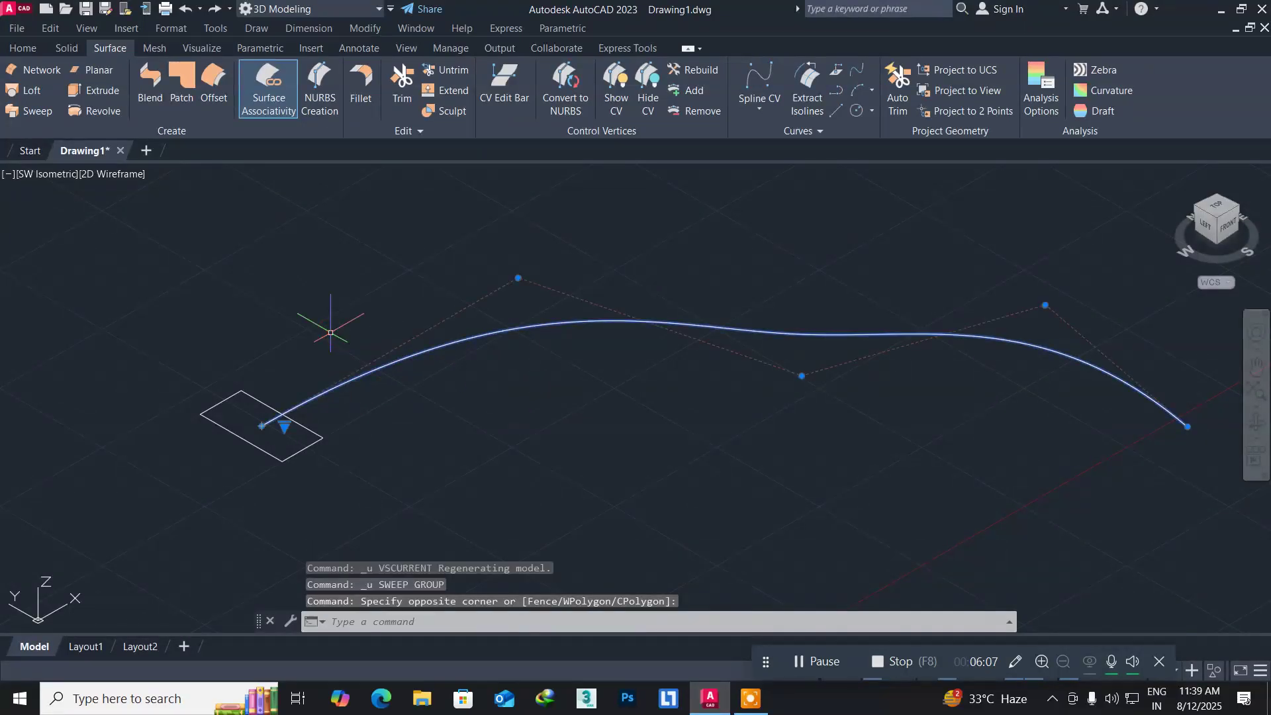
pyautogui.press('Delete')
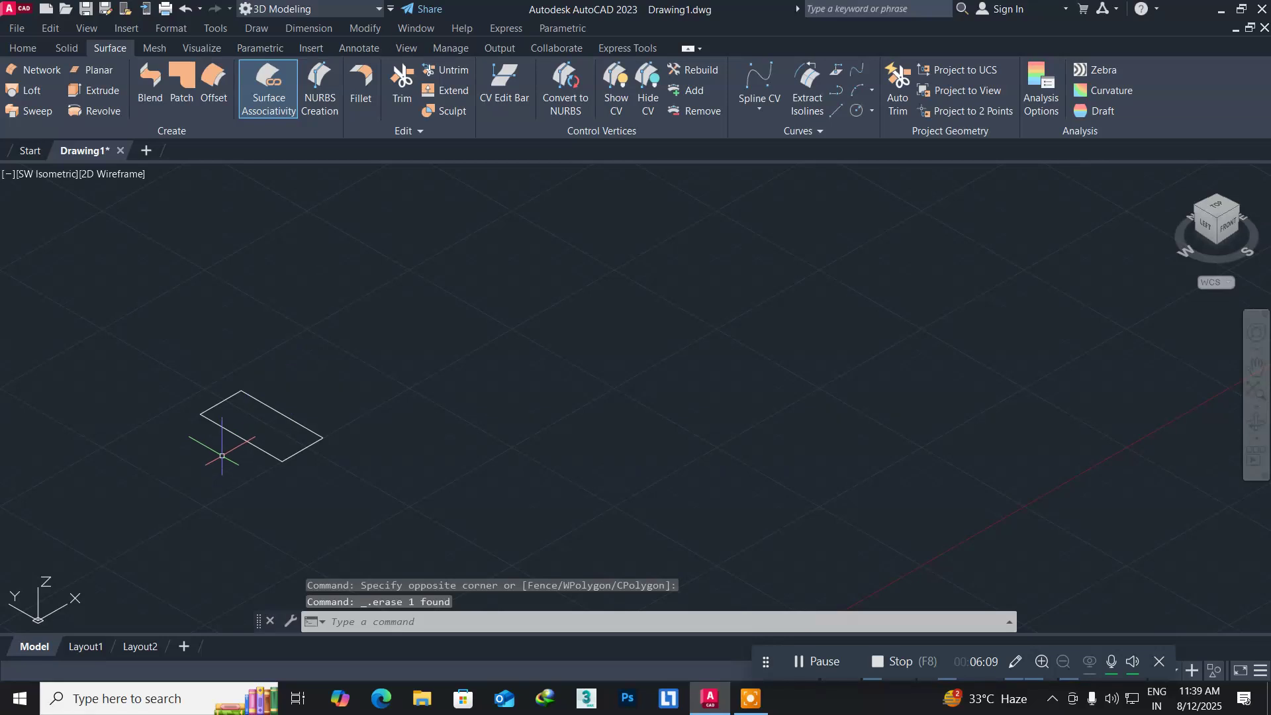
# Draw a second rectangle inside the first, from a point partway along its long side to the diagonally opposite corner.
pyautogui.scroll(6, 228, 427)
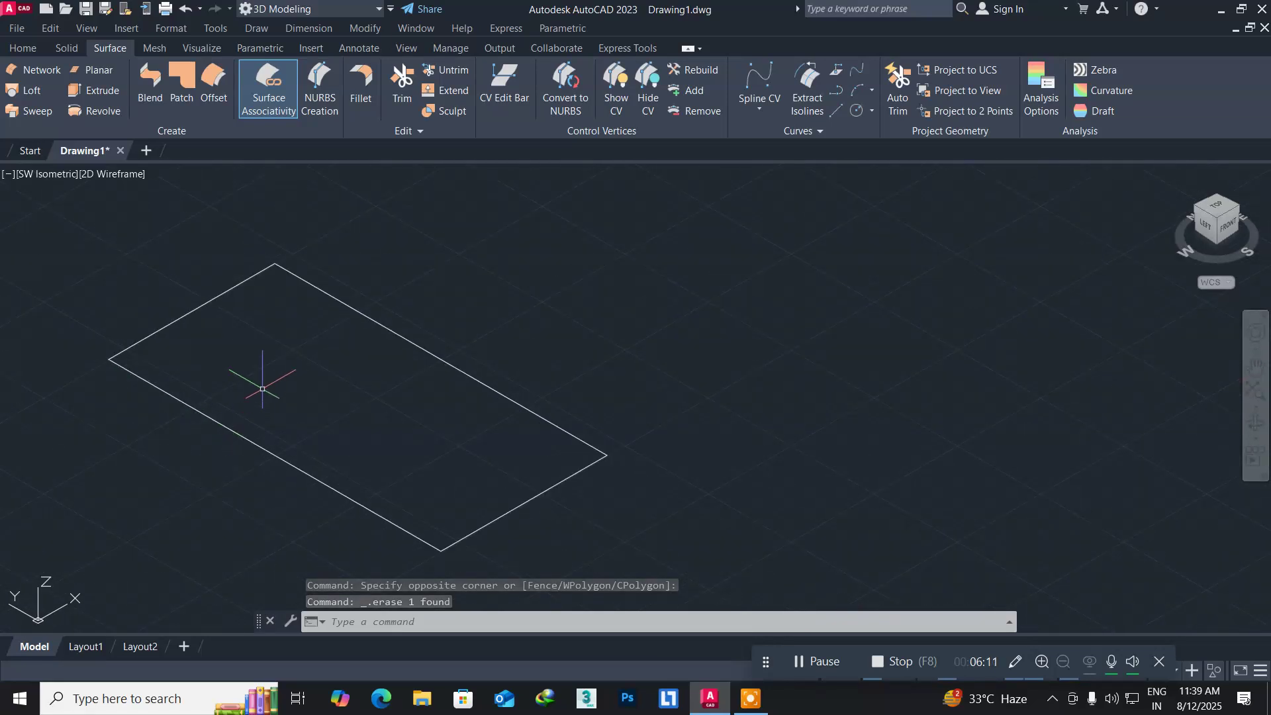
pyautogui.scroll(-3, 281, 417)
pyautogui.scroll(-2, 284, 418)
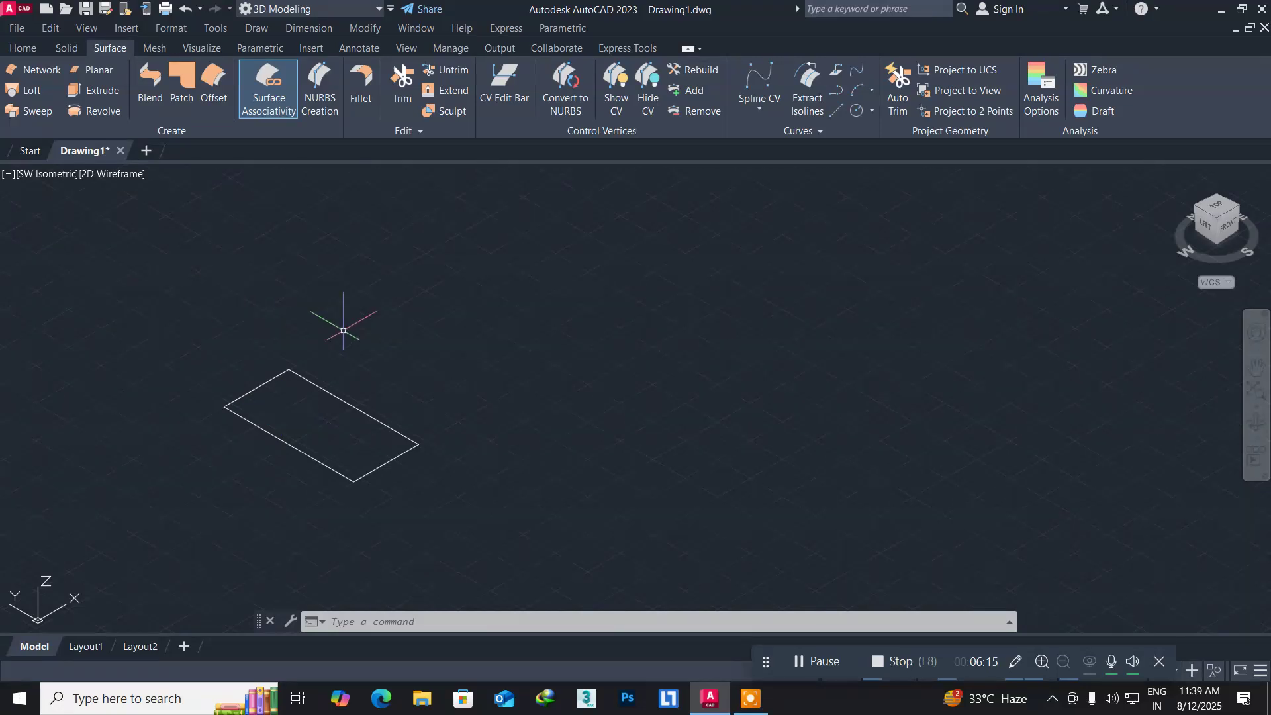
pyautogui.write('r')
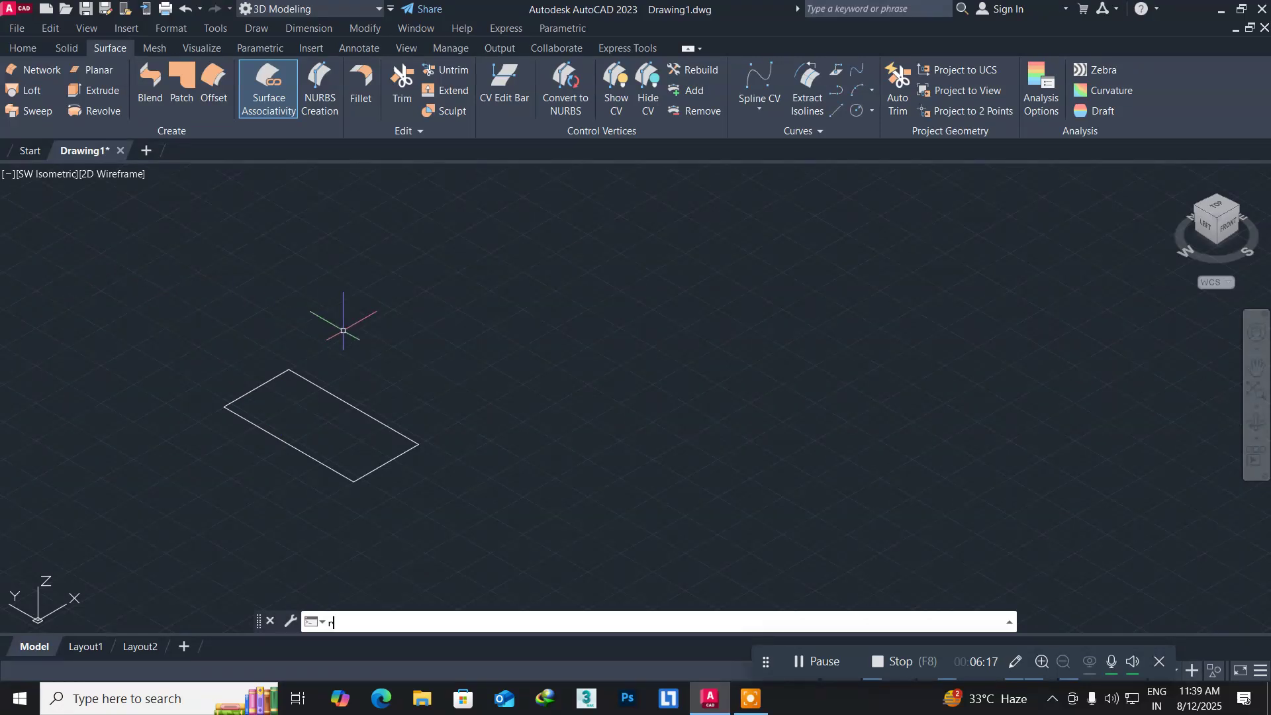
pyautogui.write('ec')
pyautogui.press('Return')
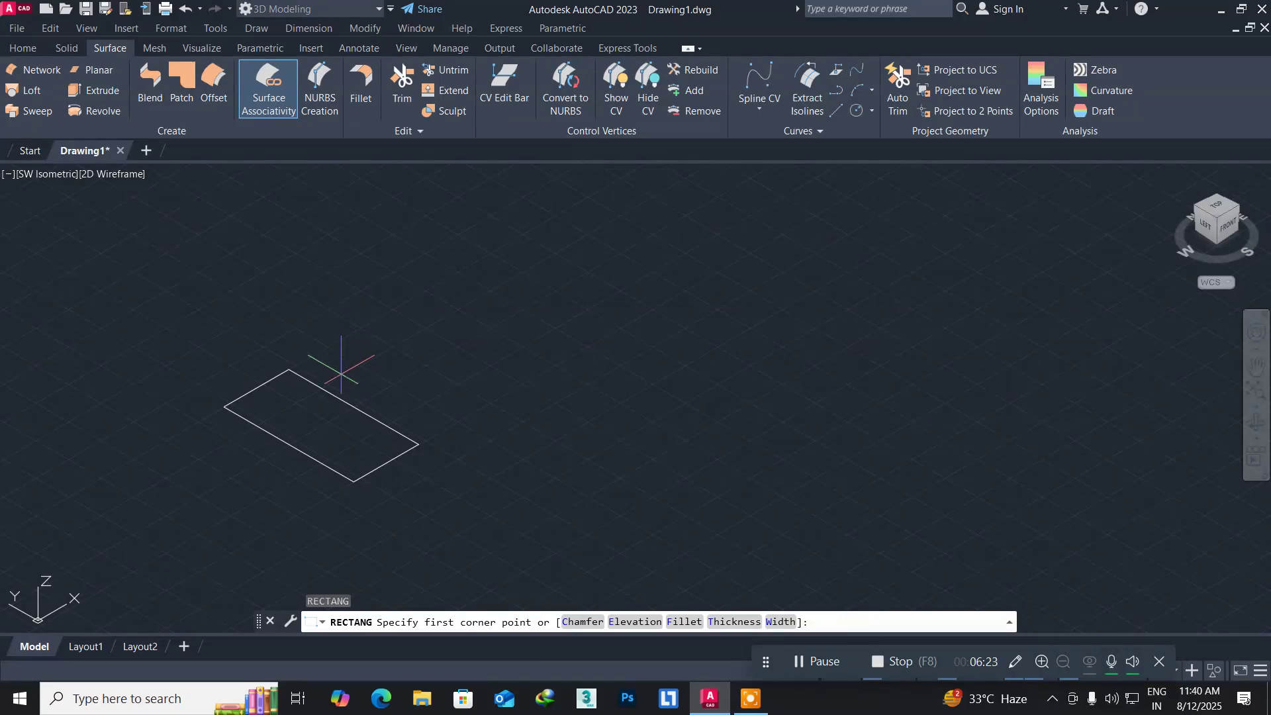
pyautogui.click(268, 432)
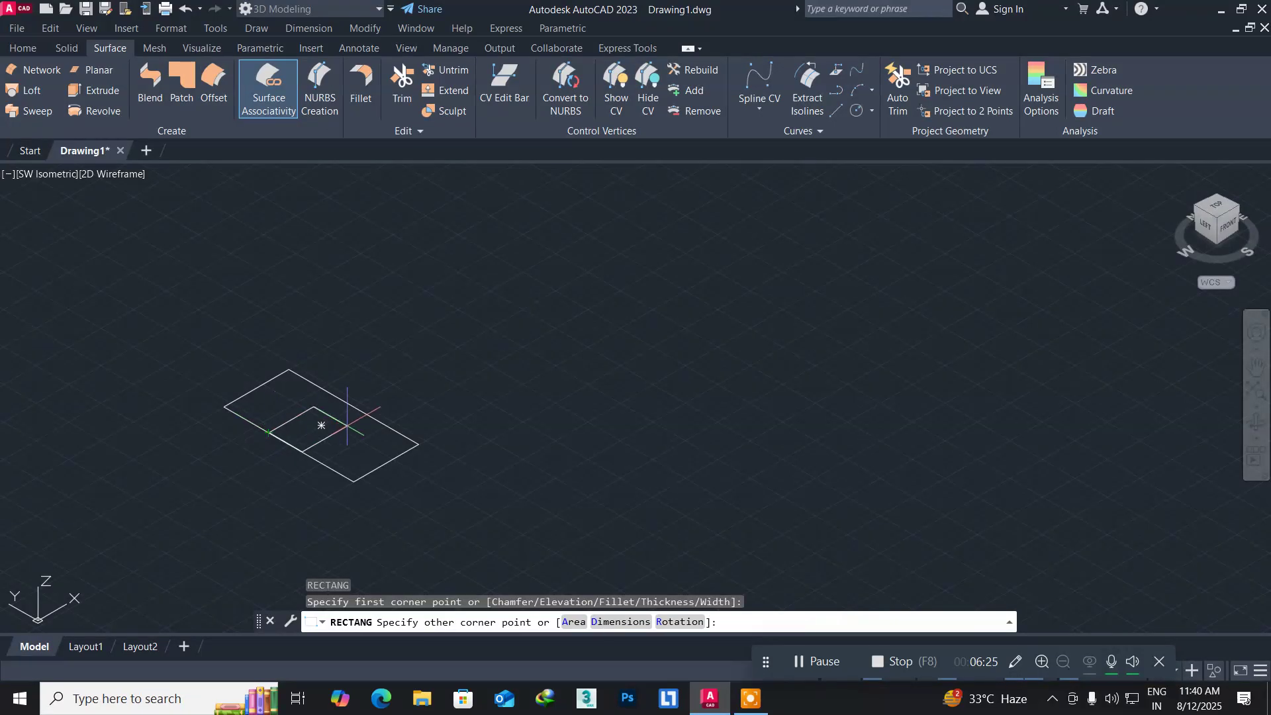
pyautogui.click(419, 444)
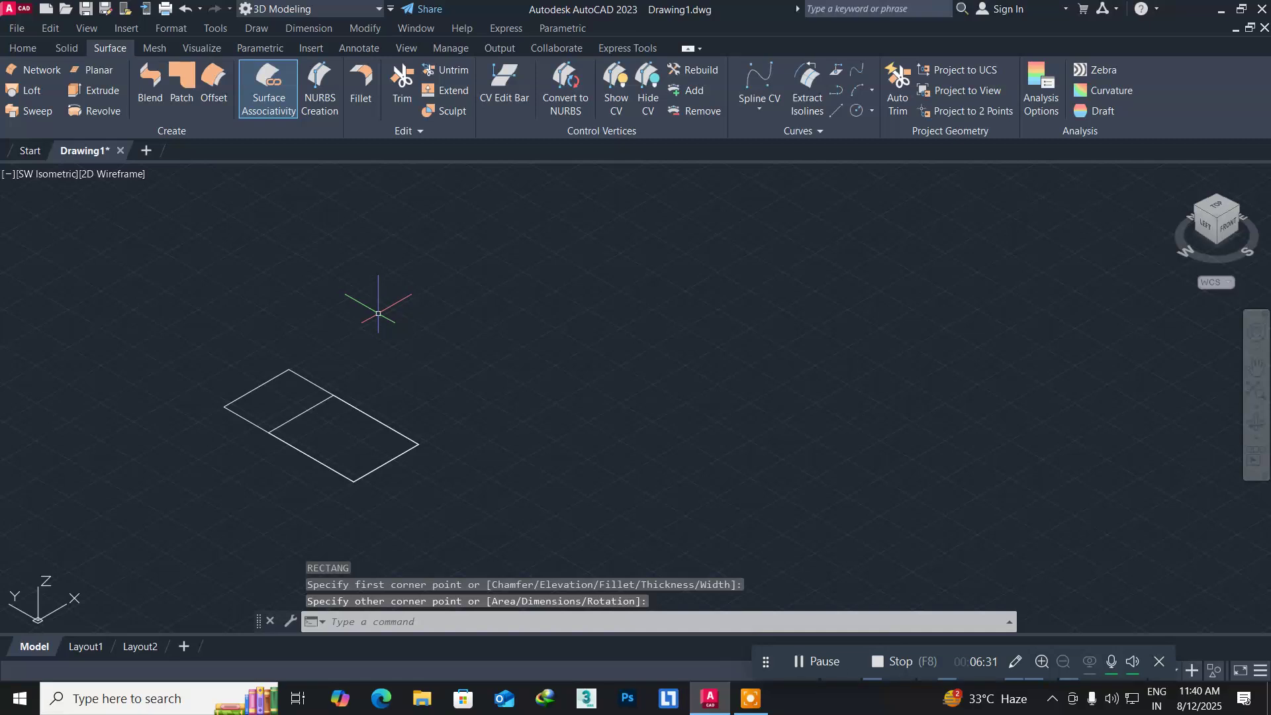
# Move the second rectangle vertically along Z so it floats well above the first rectangle.
pyautogui.press('Return')
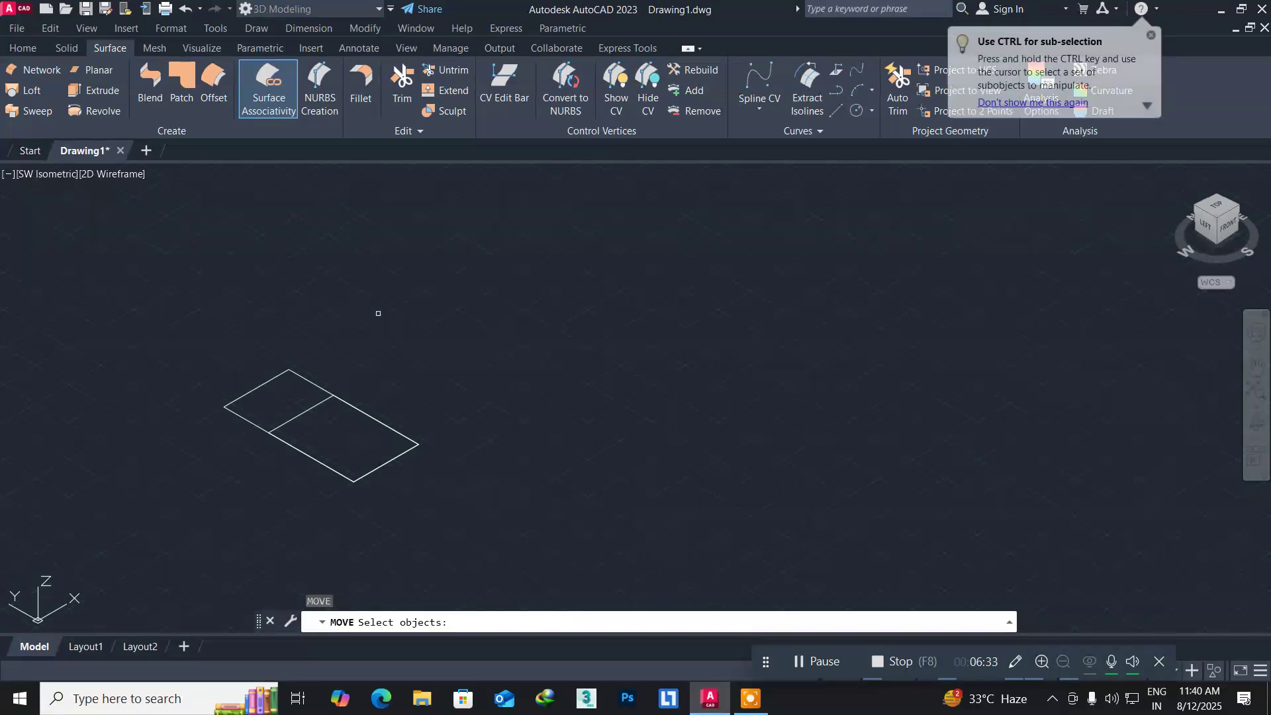
pyautogui.click(300, 415)
pyautogui.press('Return')
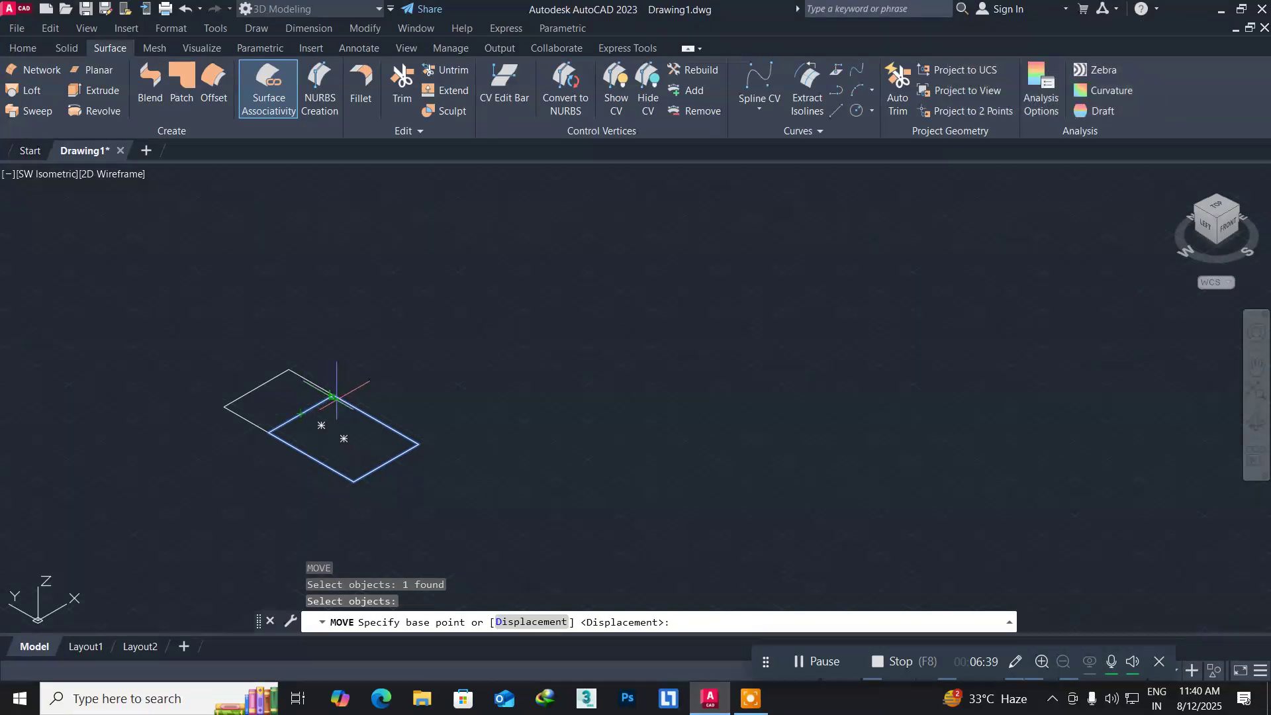
pyautogui.click(334, 396)
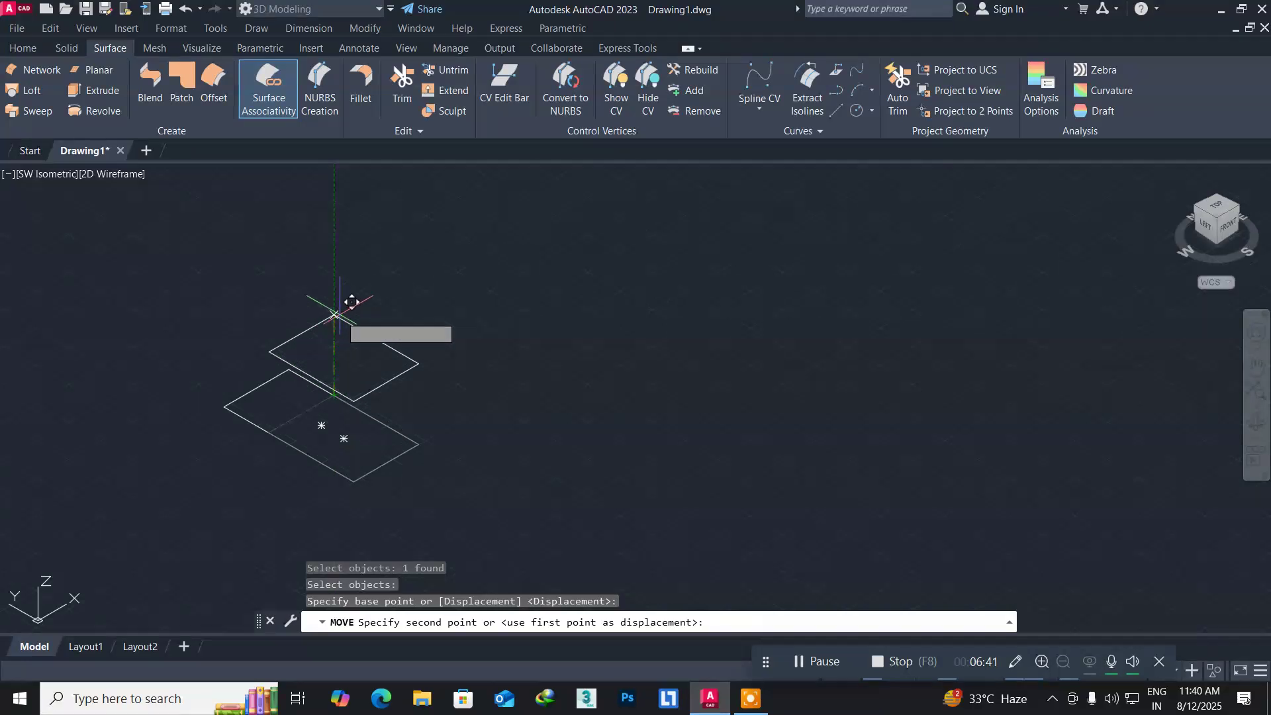
pyautogui.click(337, 229)
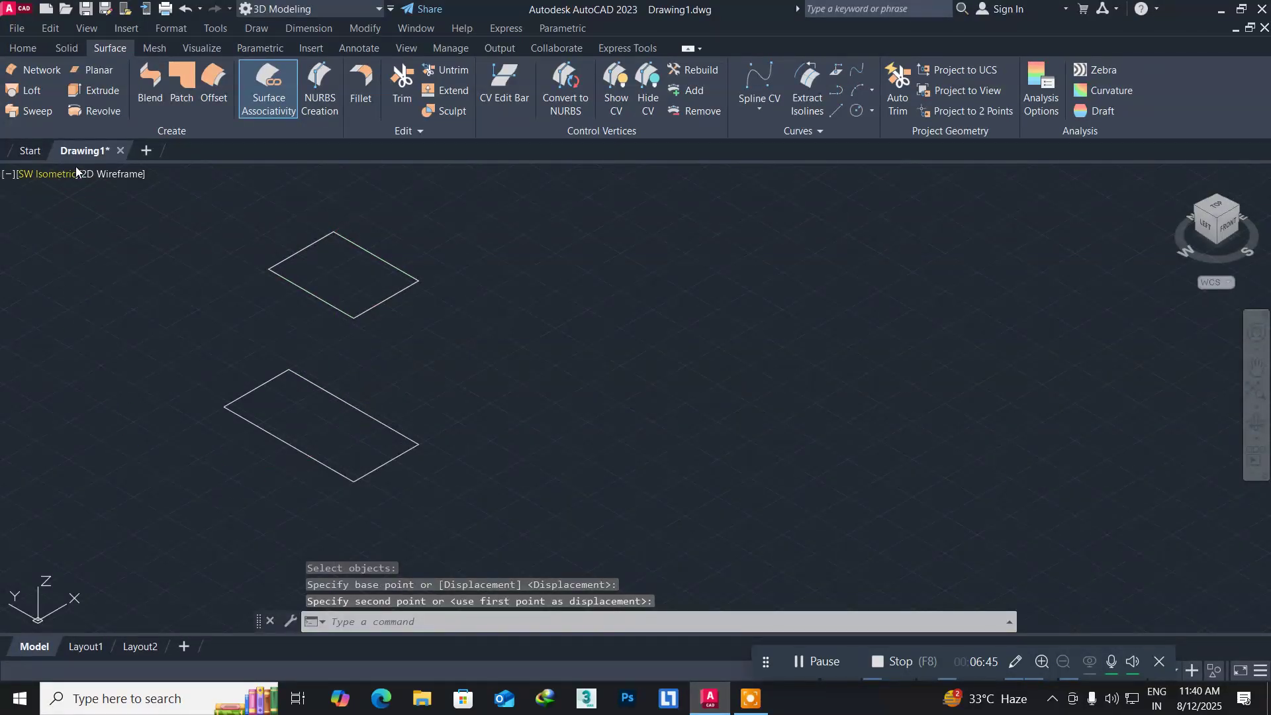
# Loft a surface from the base rectangle to the raised rectangle using cross sections only.
pyautogui.click(29, 92)
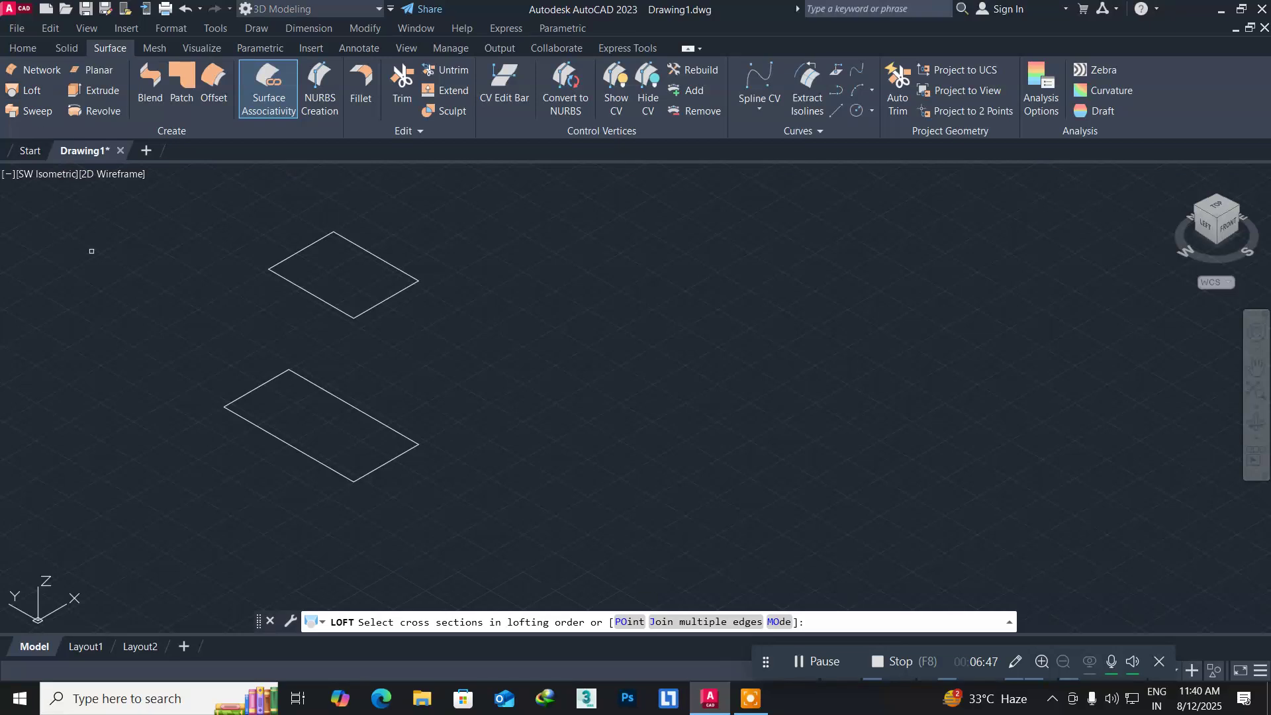
pyautogui.click(296, 447)
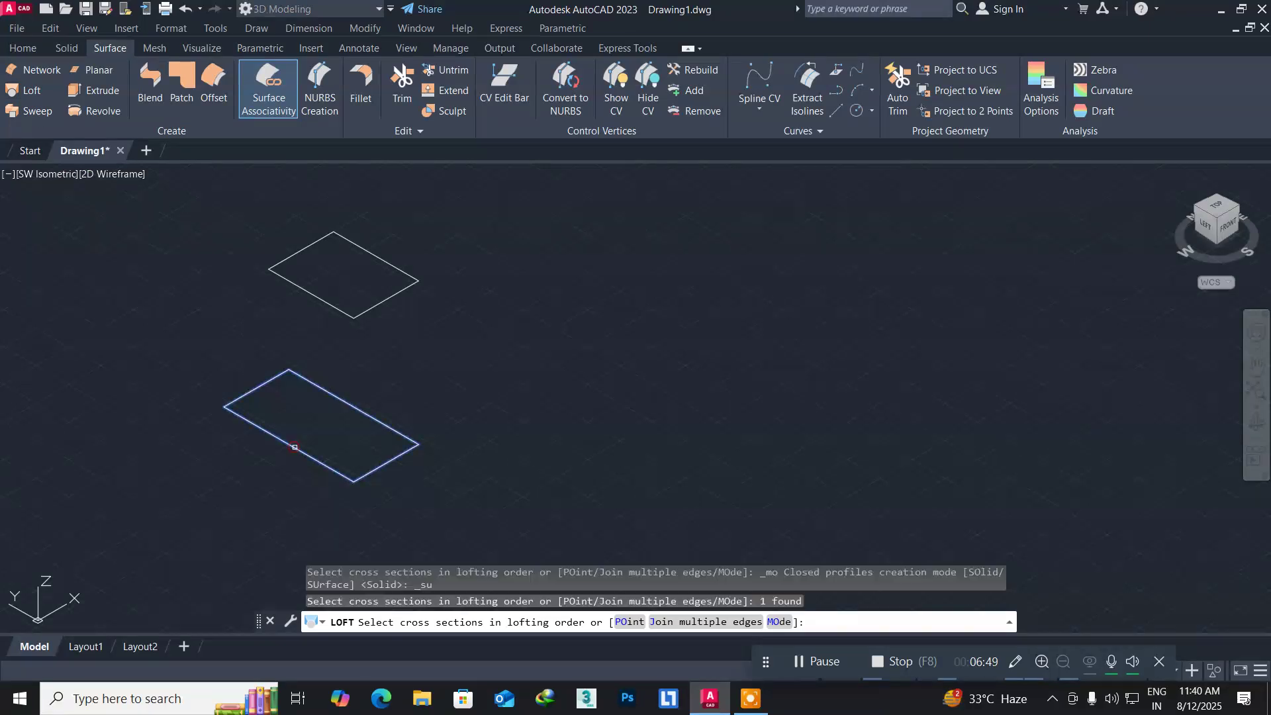
pyautogui.click(300, 284)
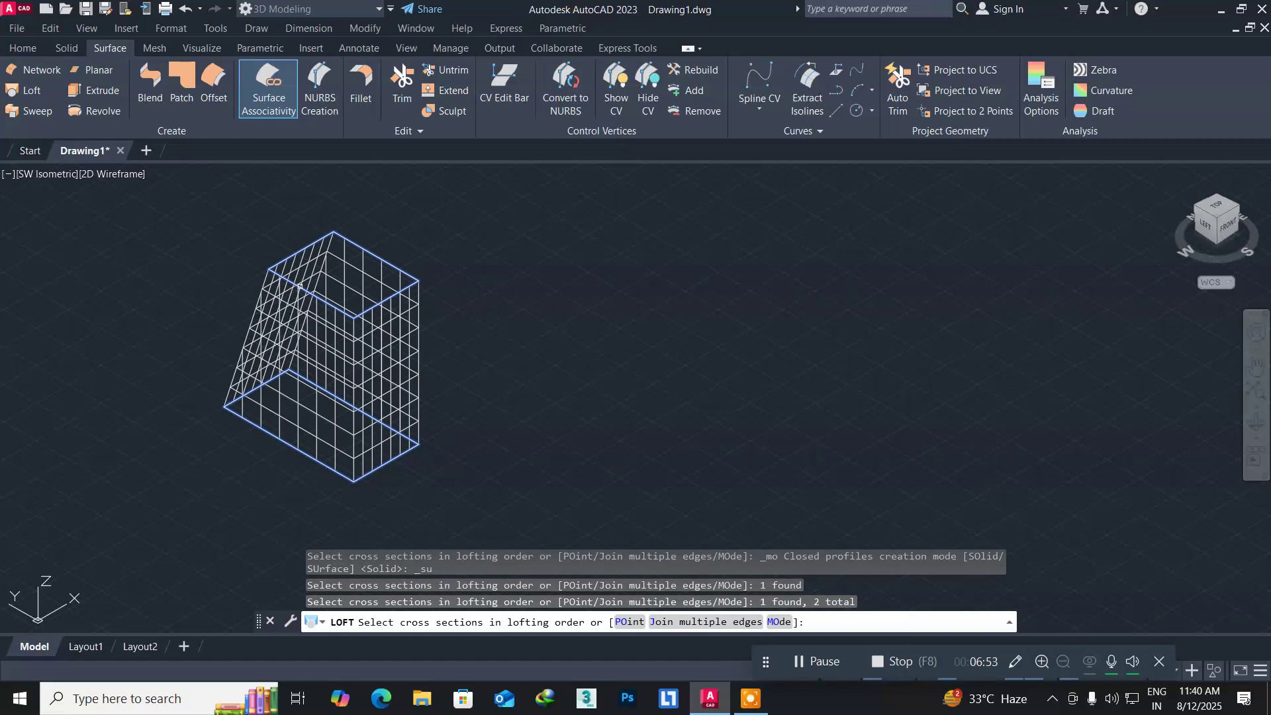
pyautogui.press('Return')
pyautogui.press('Return')
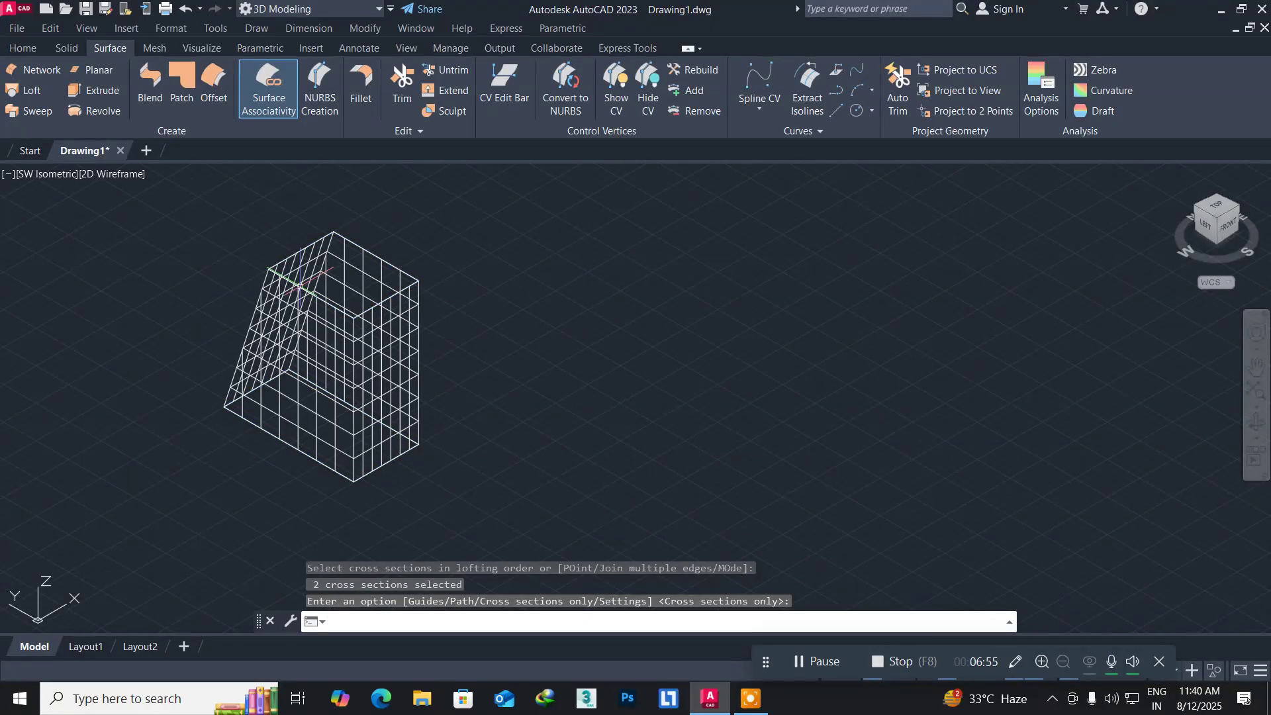
# Display the lofted surface in the Realistic visual style and orbit it with Constrained Orbit to look into its open top.
pyautogui.click(114, 175)
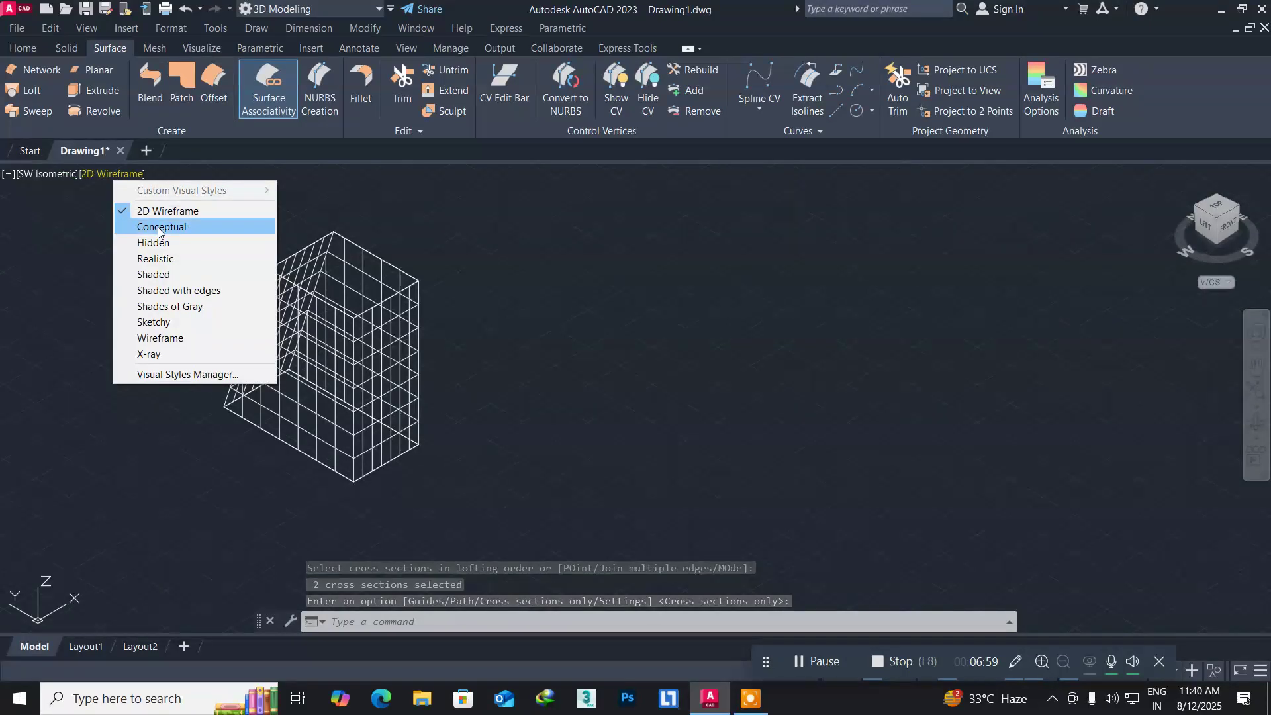
pyautogui.click(166, 257)
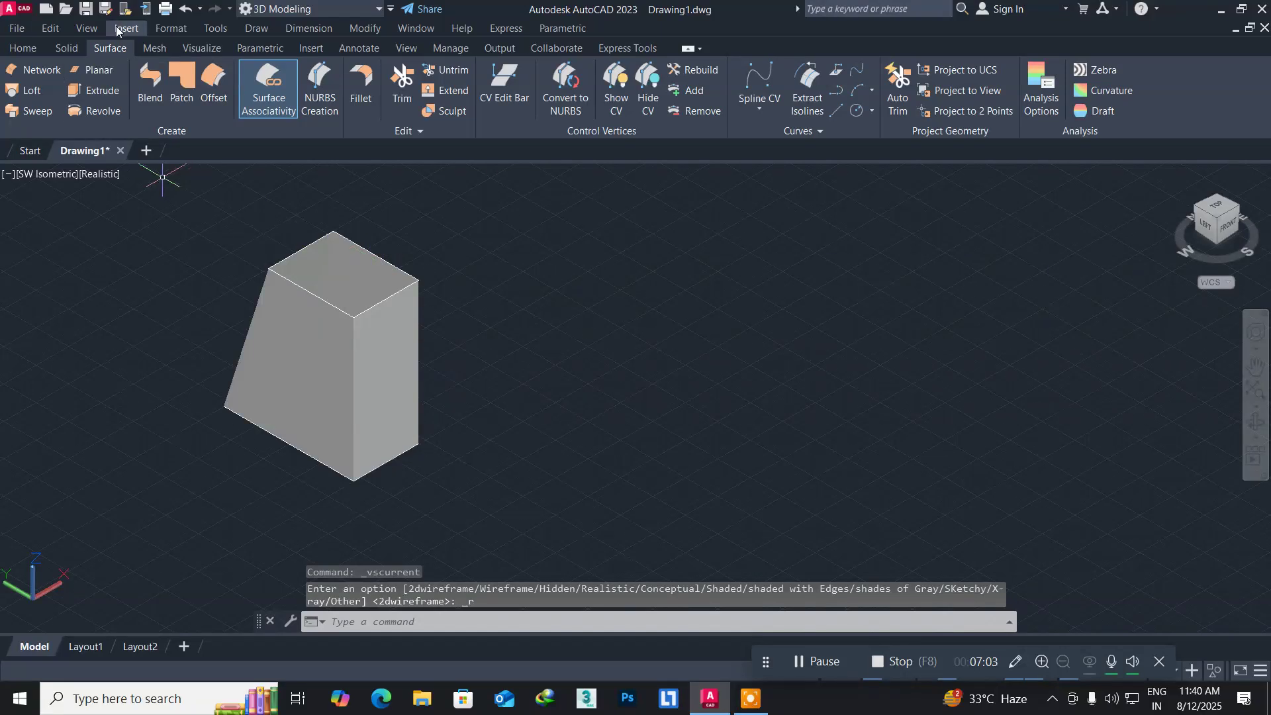
pyautogui.click(95, 30)
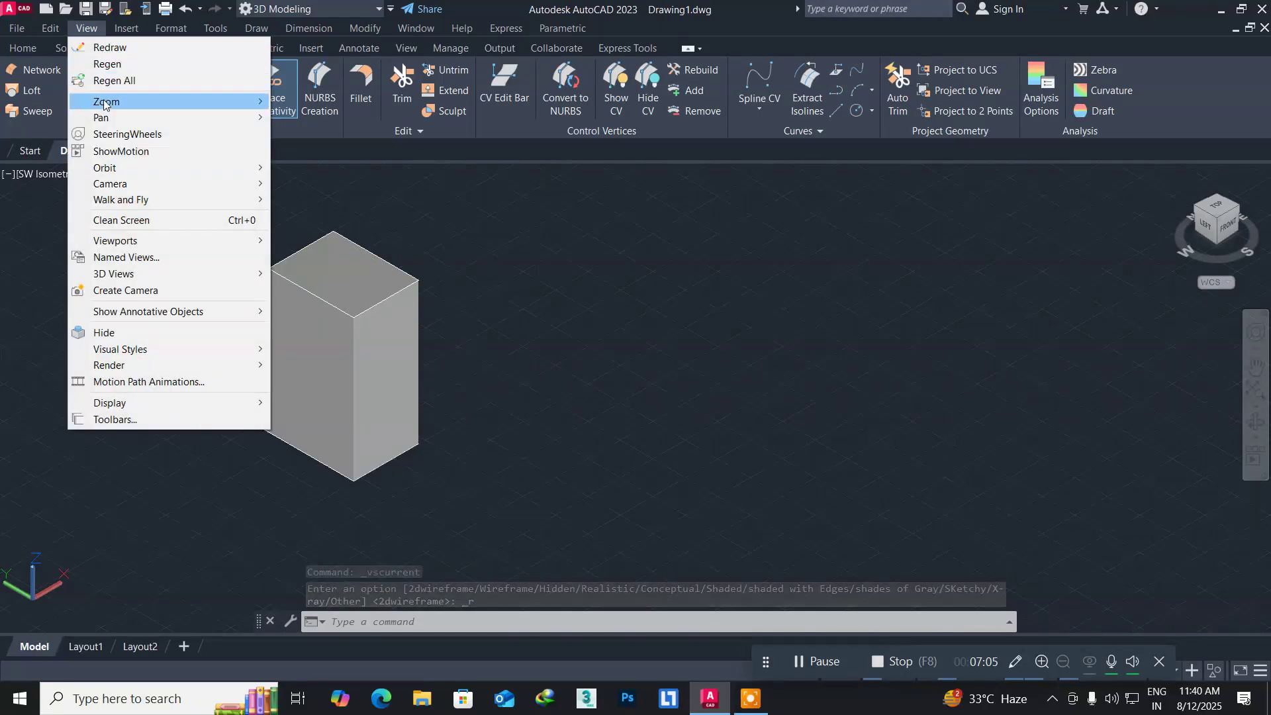
pyautogui.moveTo(143, 171)
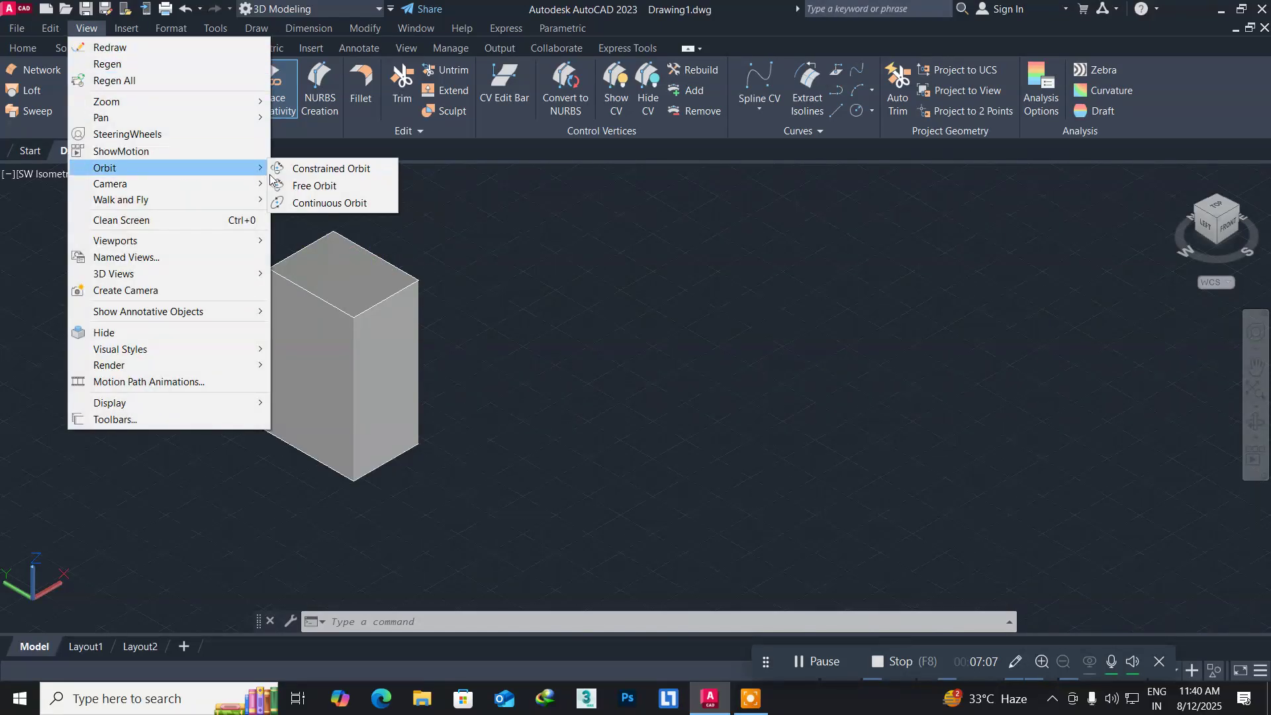
pyautogui.click(318, 169)
pyautogui.moveTo(340, 261); pyautogui.dragTo(419, 341)
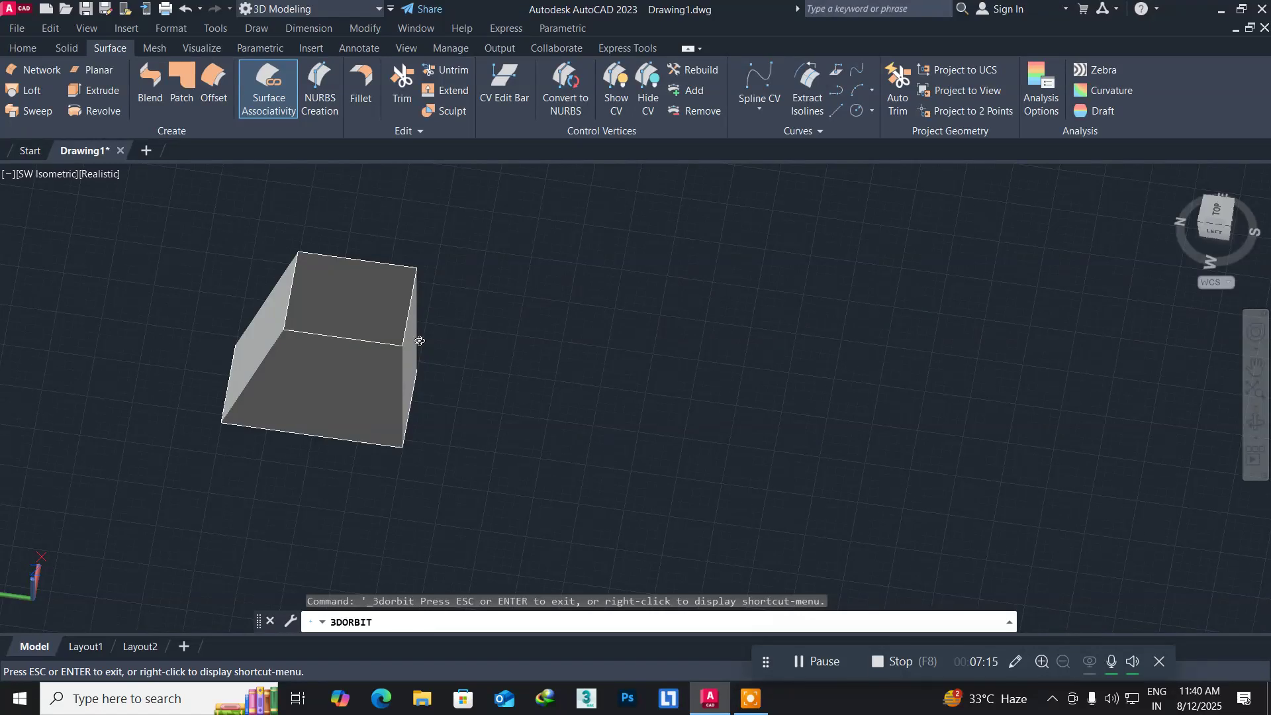
# Undo the orbit, the Realistic visual style, the loft, the move and the second rectangle.
pyautogui.hotkey('ctrl', 'z')
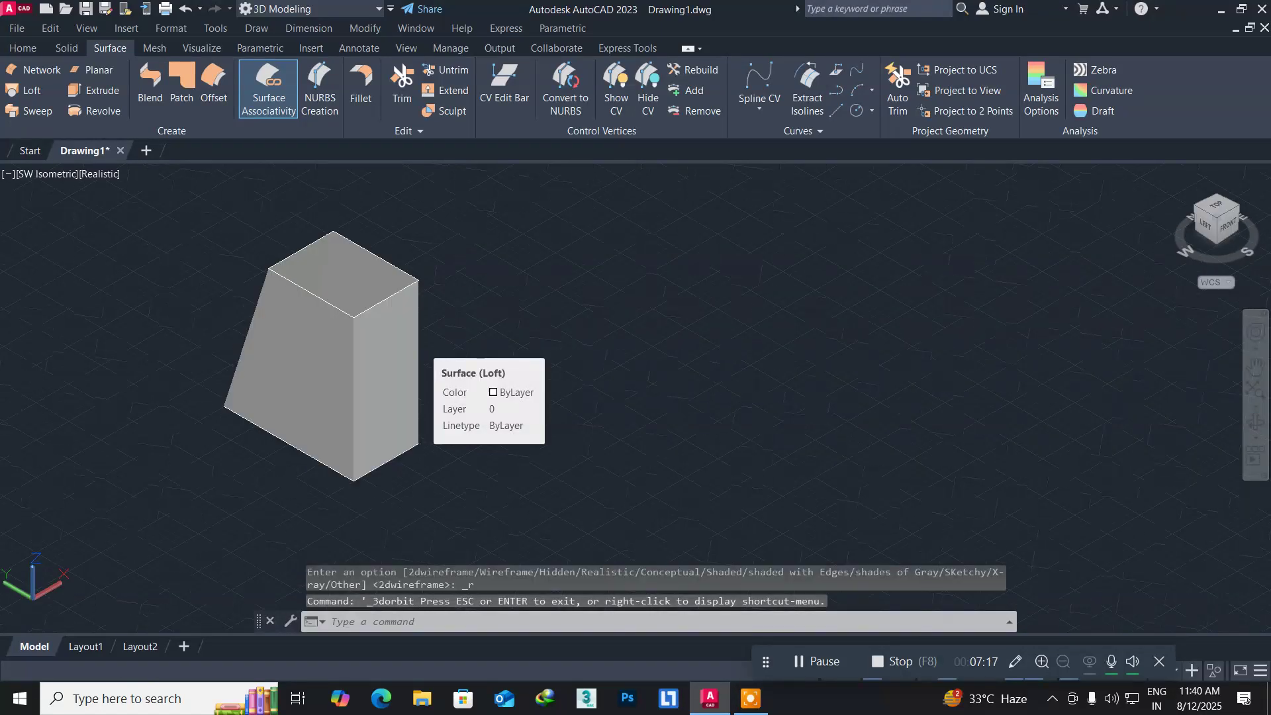
pyautogui.hotkey('ctrl', 'z')
pyautogui.hotkey('ctrl', 'z')
pyautogui.hotkey('ctrl', 'z')
pyautogui.hotkey('ctrl', 'z')
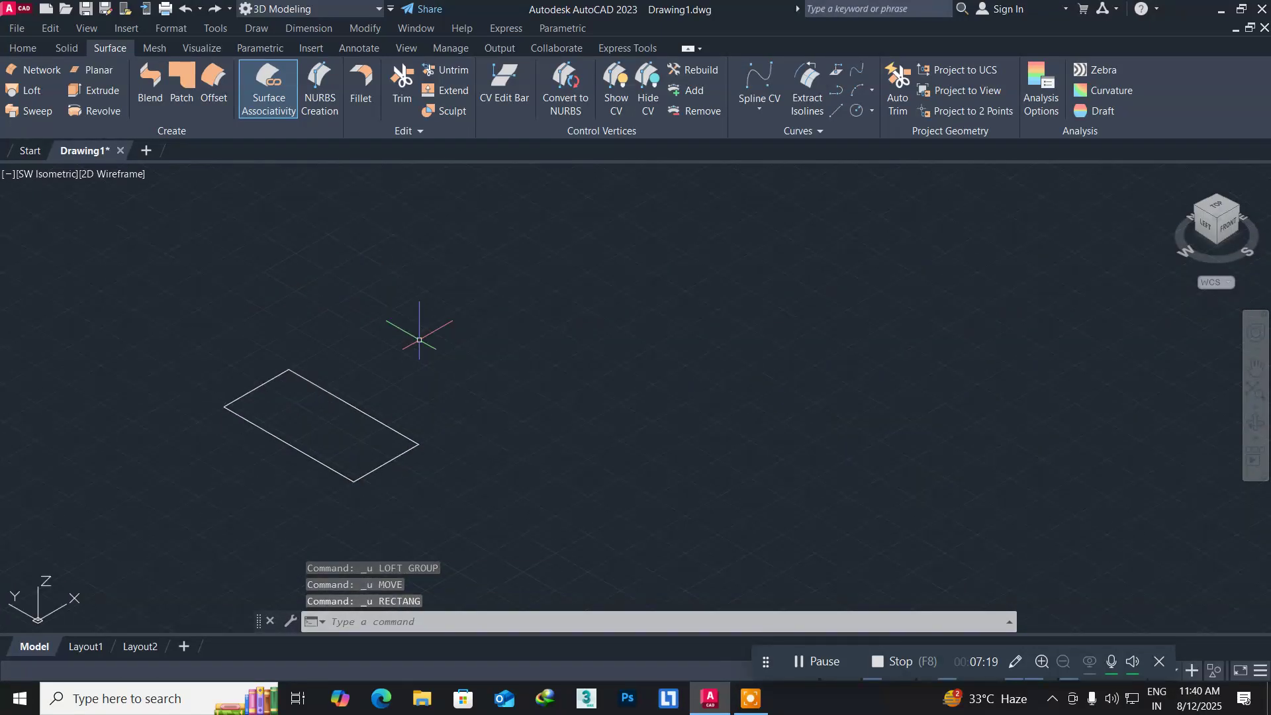
# Undo further back through the wavy spline's deletion, its drawing and the earlier view changes.
pyautogui.hotkey('ctrl', 'z')
pyautogui.hotkey('ctrl', 'z')
pyautogui.hotkey('ctrl', 'z')
pyautogui.hotkey('ctrl', 'z')
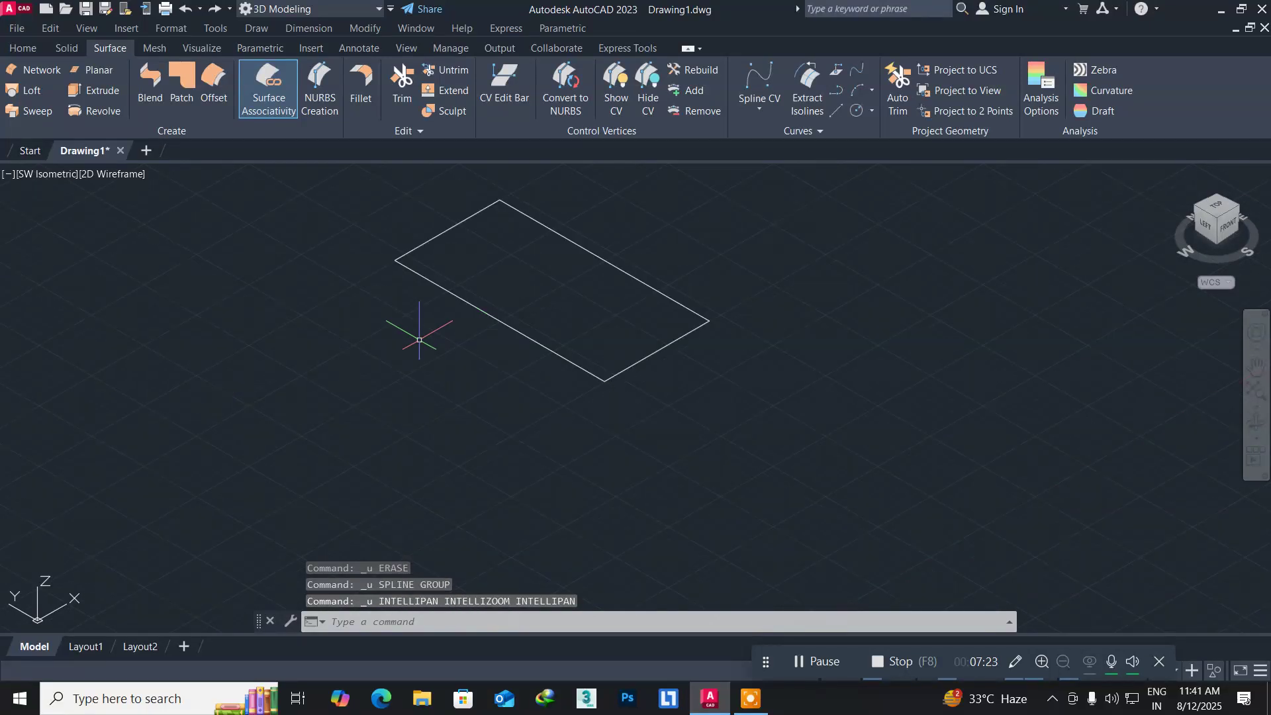
# Delete the remaining rectangle to empty the drawing.
pyautogui.click(824, 442)
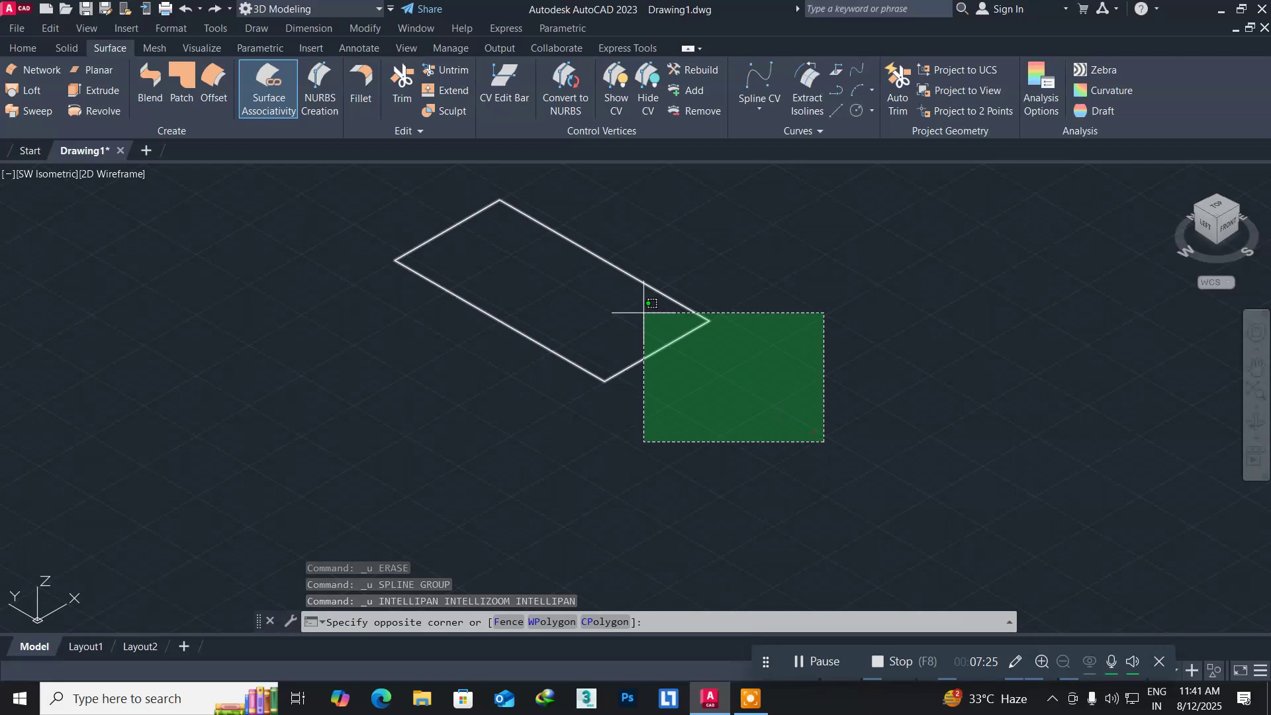
pyautogui.click(318, 179)
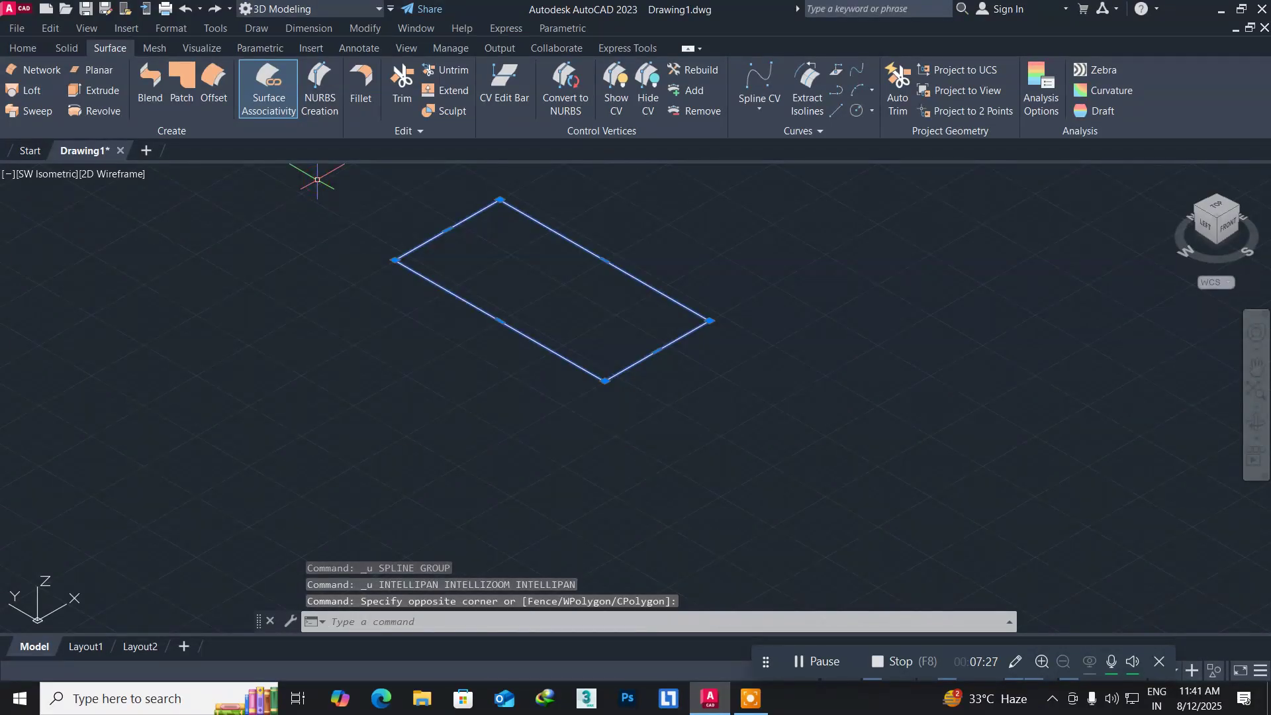
pyautogui.press('Delete')
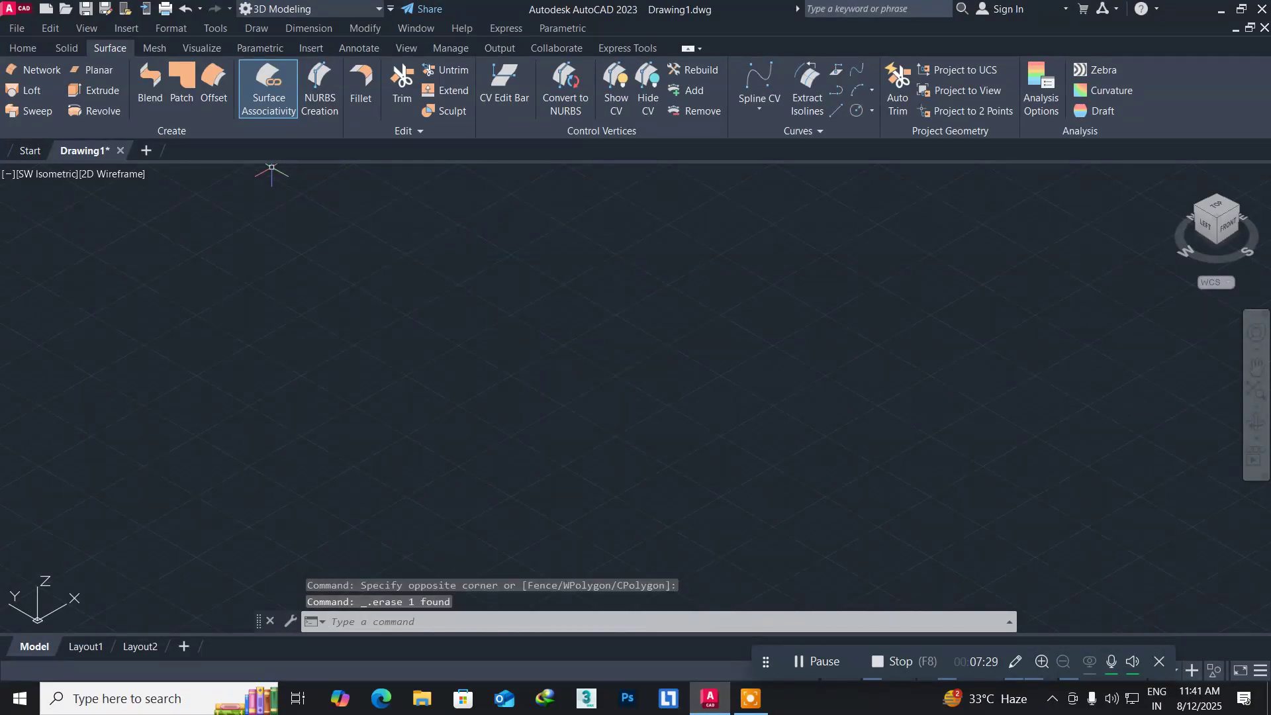
# Create a rectangular planar surface between two freely picked opposite corners and display it in the Realistic visual style.
pyautogui.click(263, 29)
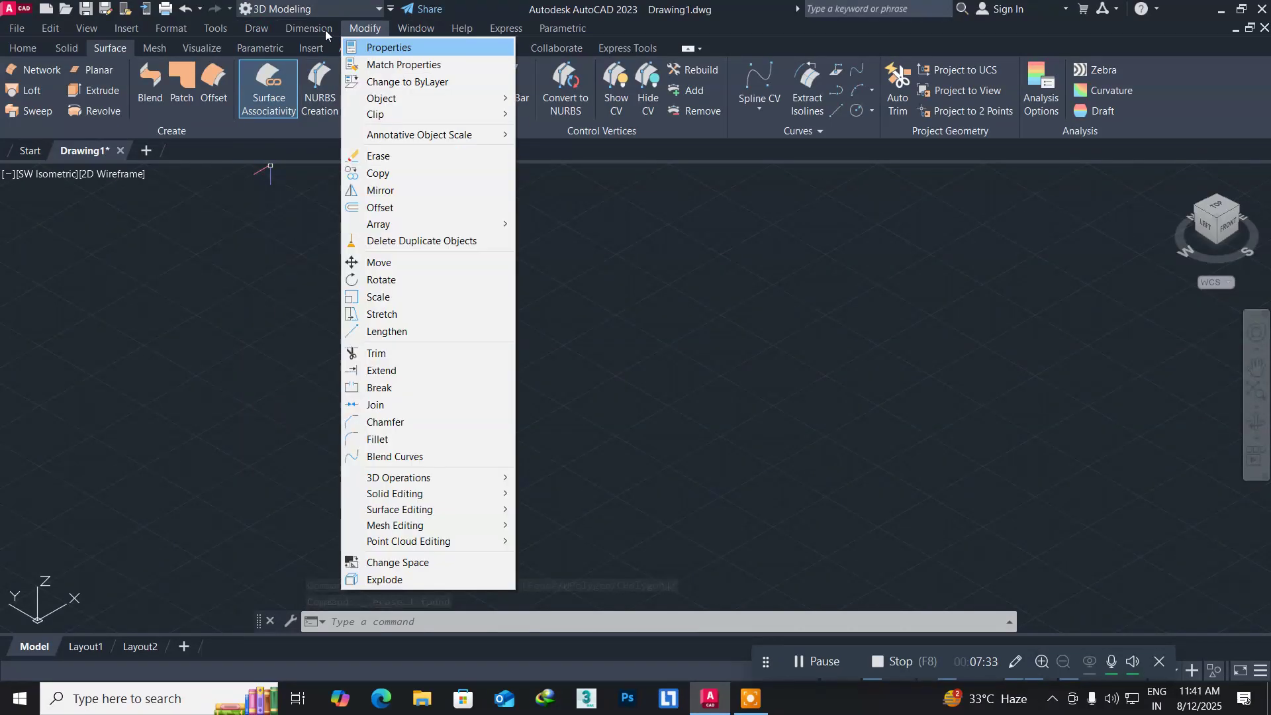
pyautogui.moveTo(335, 46)
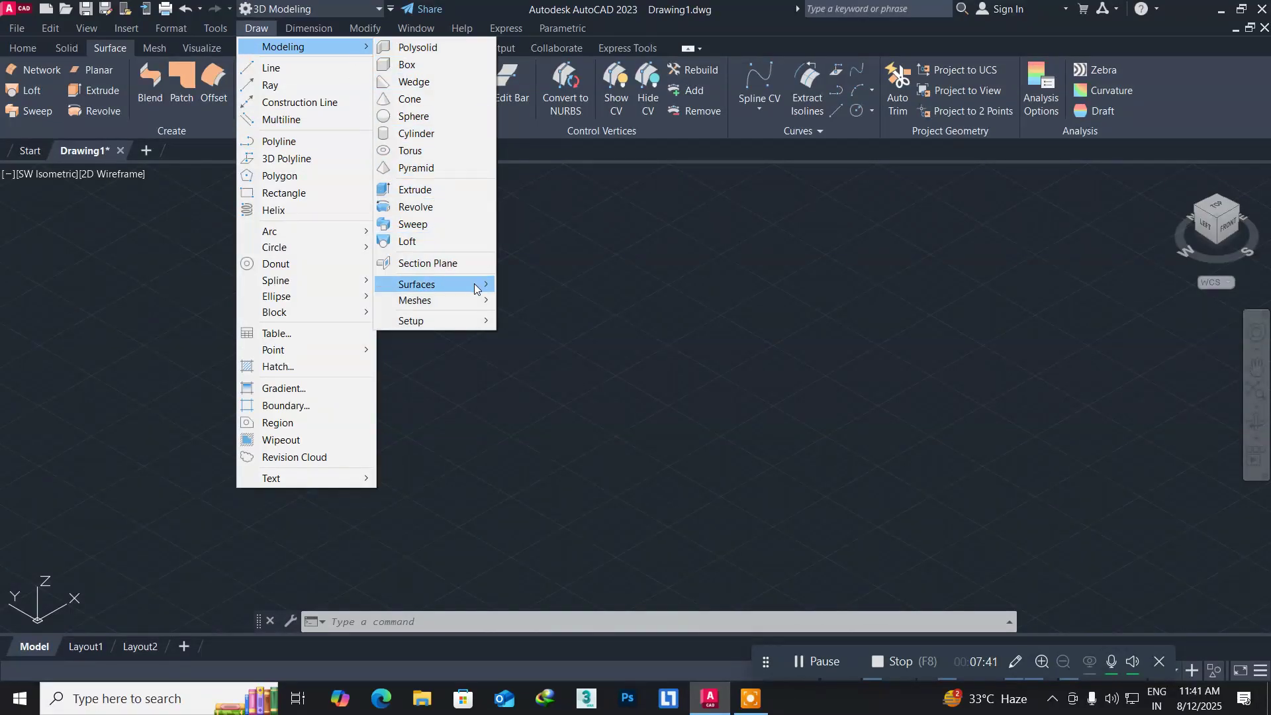
pyautogui.moveTo(474, 284)
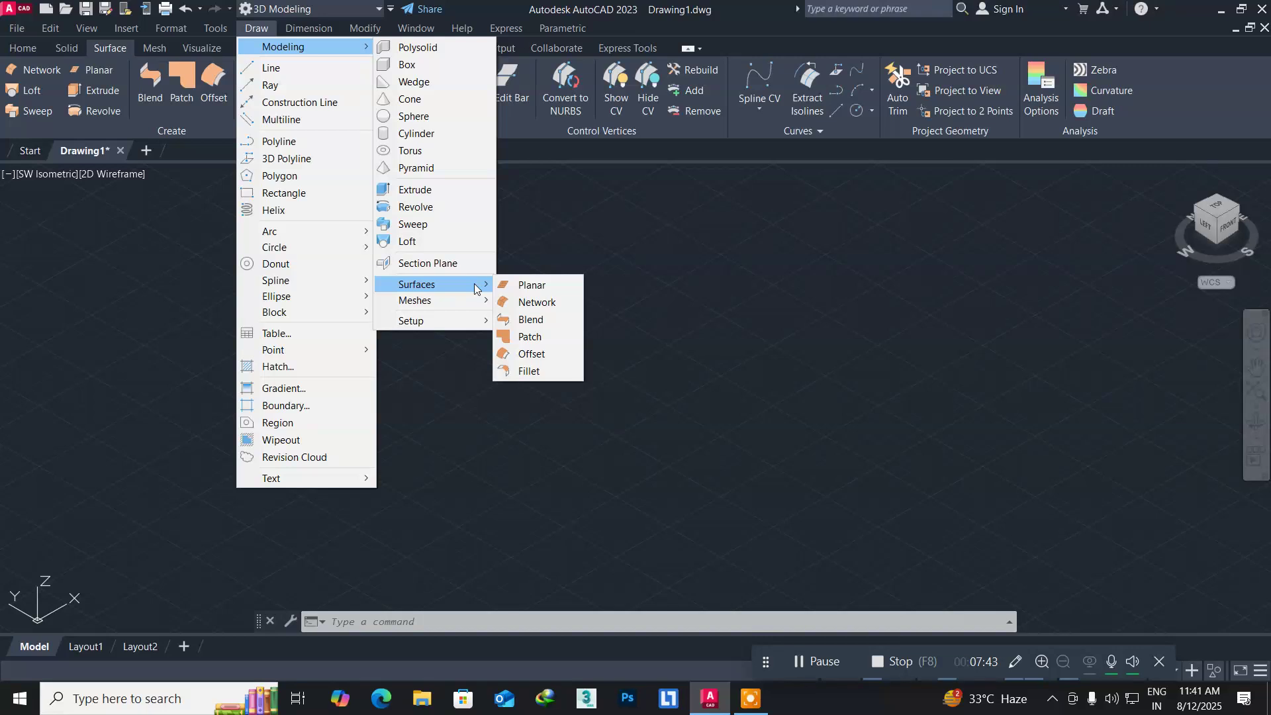
pyautogui.click(520, 285)
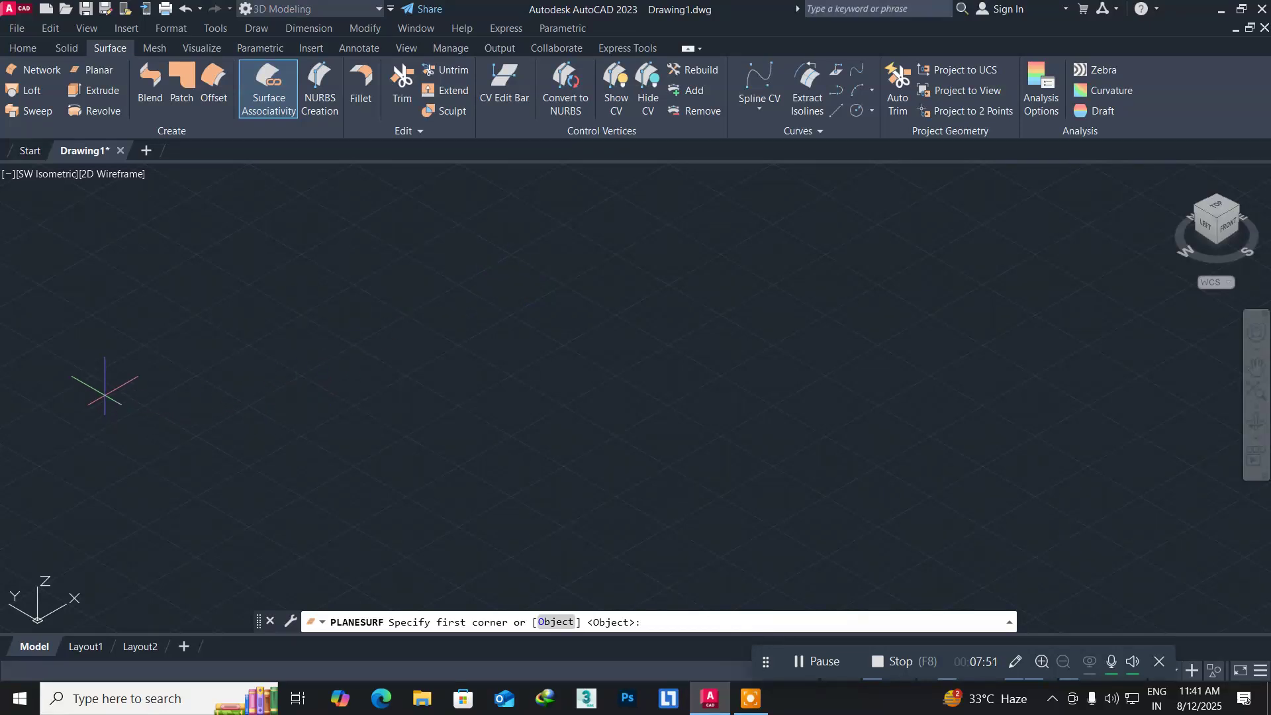
pyautogui.click(107, 394)
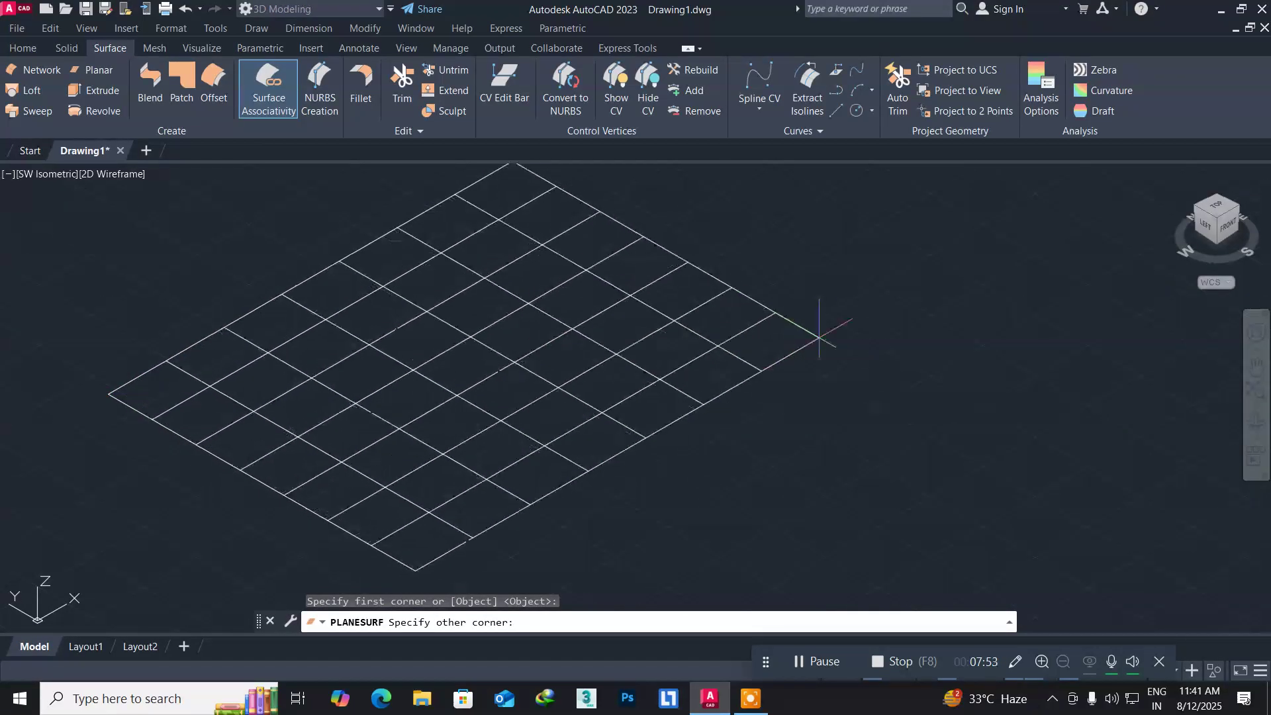
pyautogui.click(839, 337)
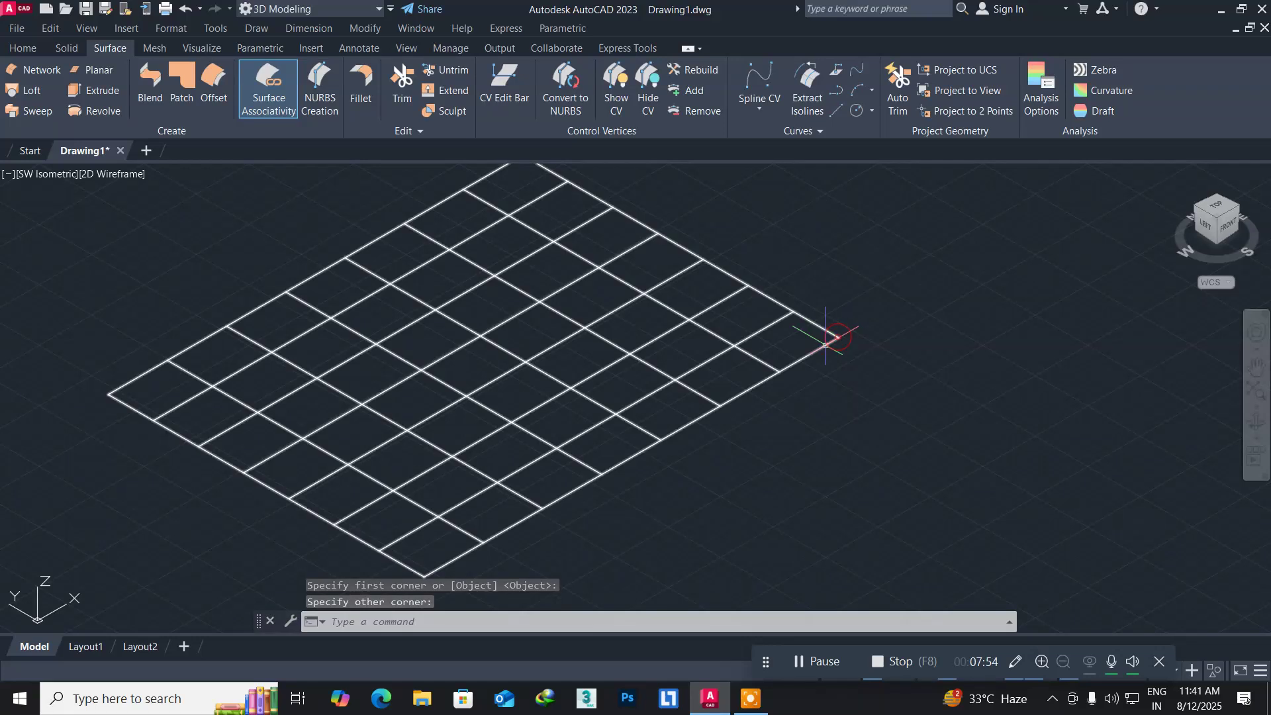
pyautogui.click(104, 175)
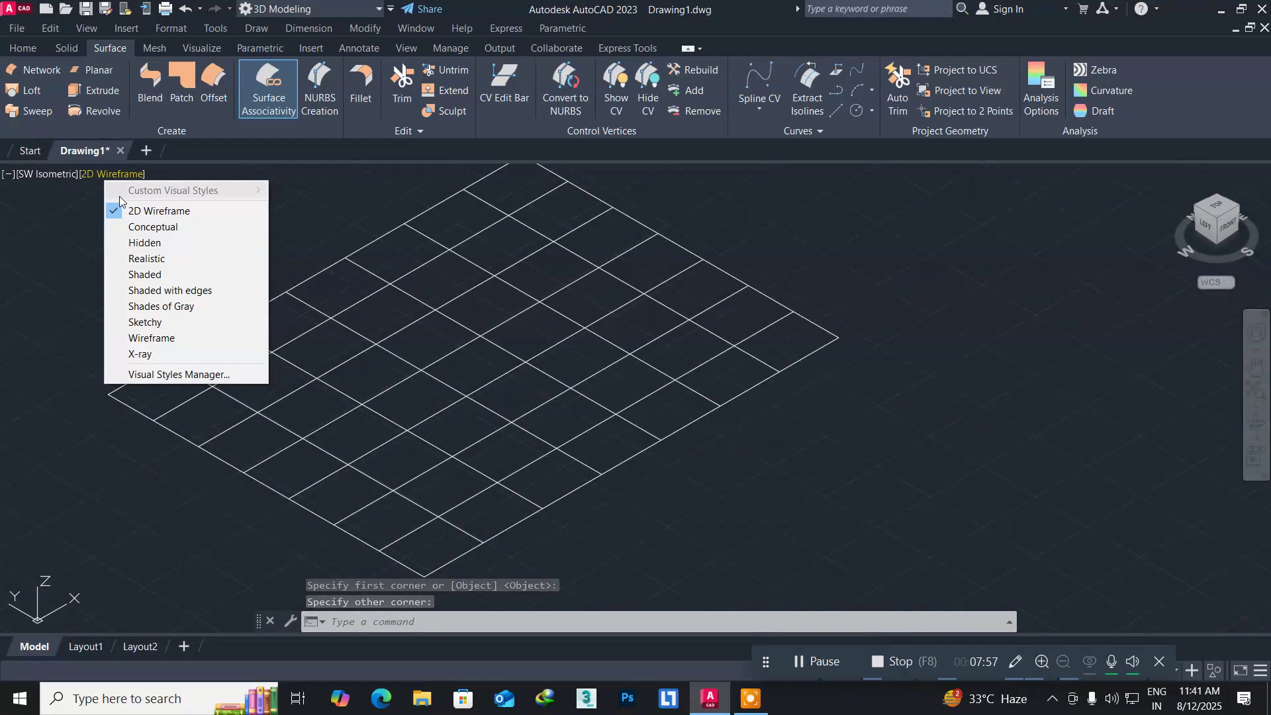
pyautogui.click(164, 259)
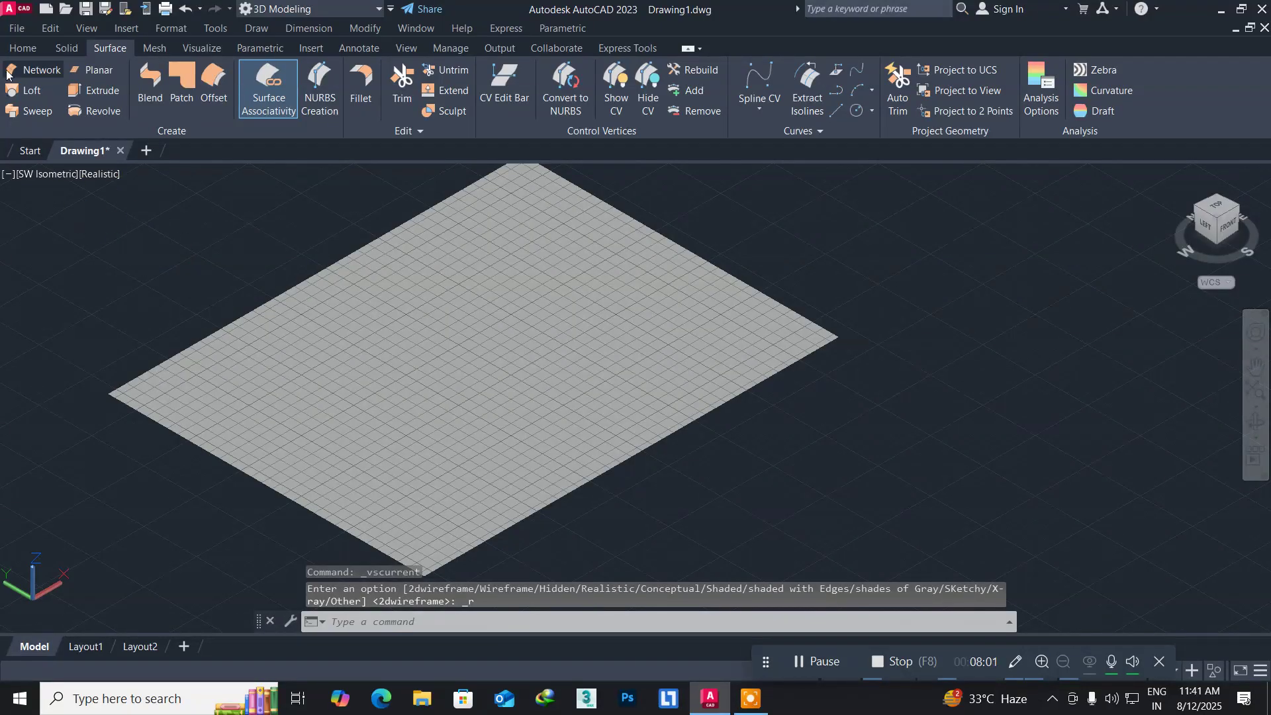
# Delete the planar surface to empty the drawing.
pyautogui.click(22, 49)
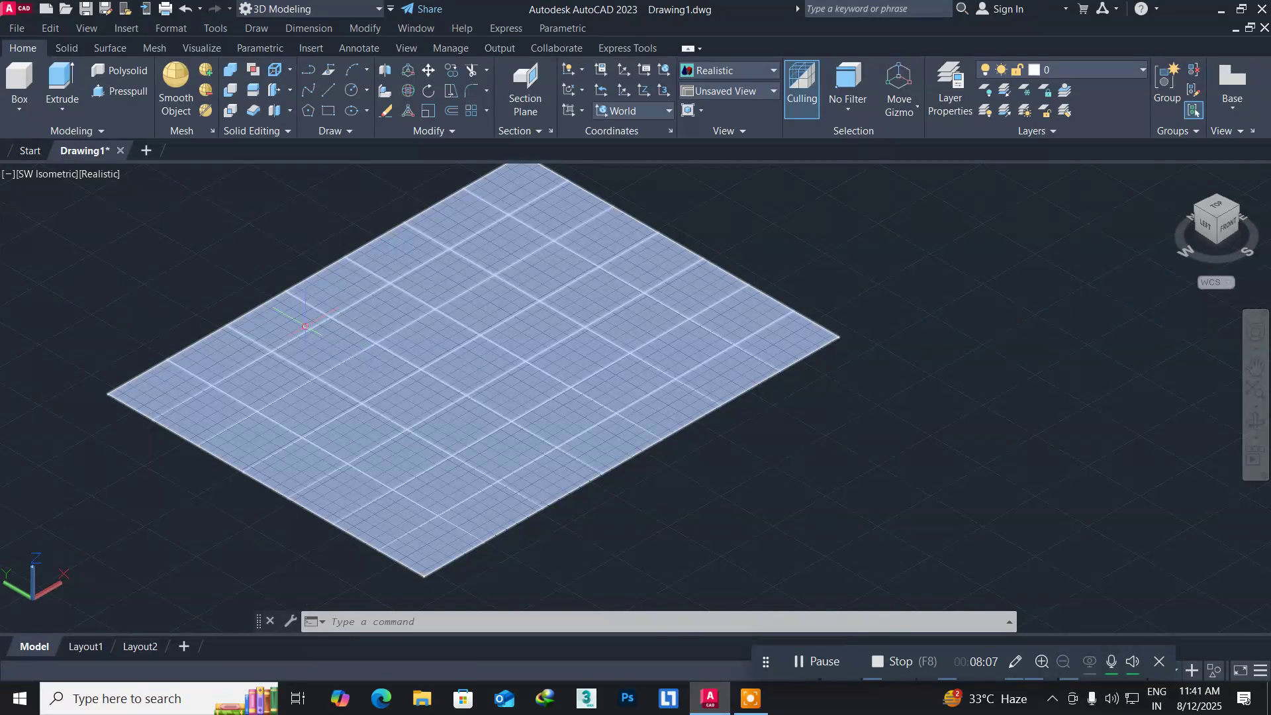
pyautogui.click(306, 326)
pyautogui.press('Delete')
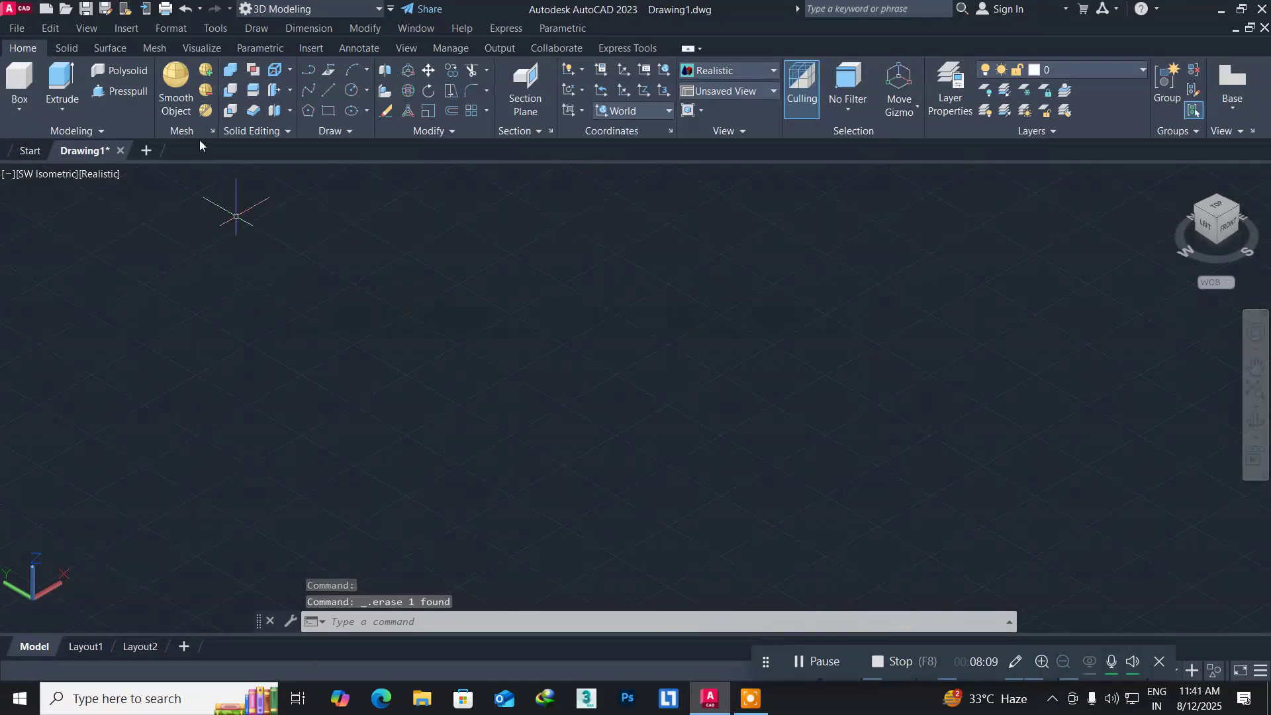
pyautogui.click(258, 28)
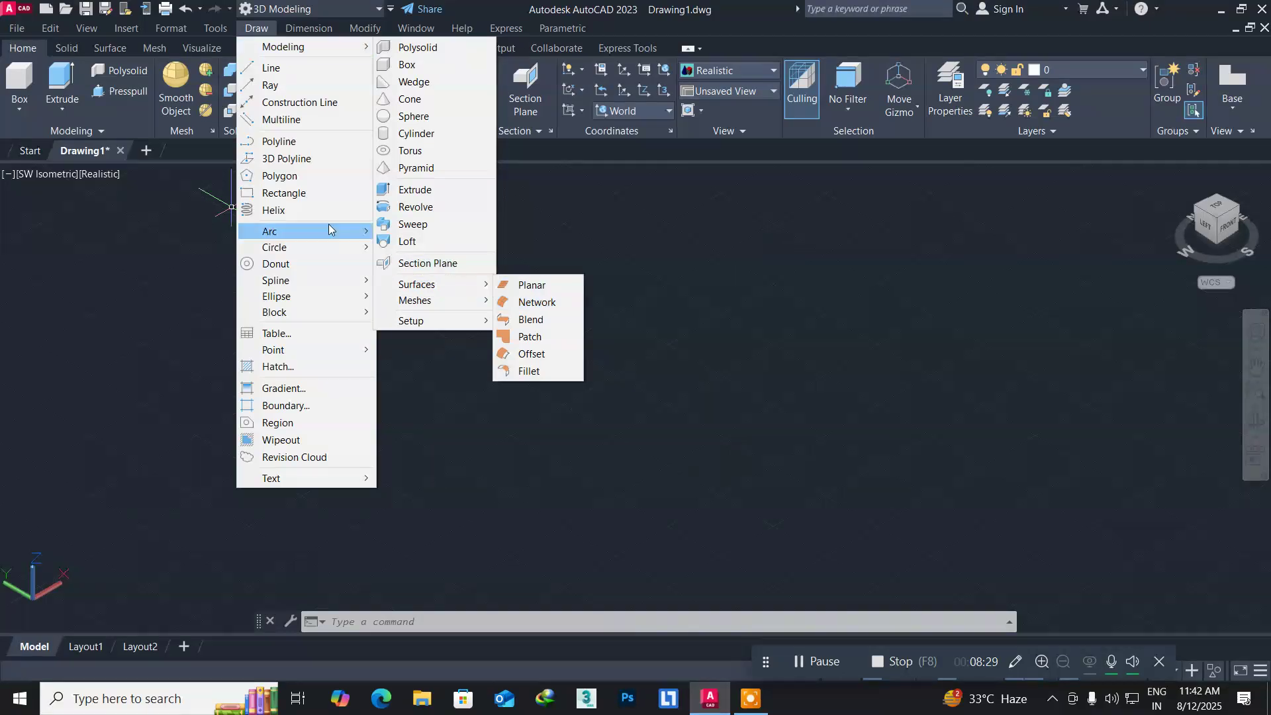
pyautogui.click(53, 298)
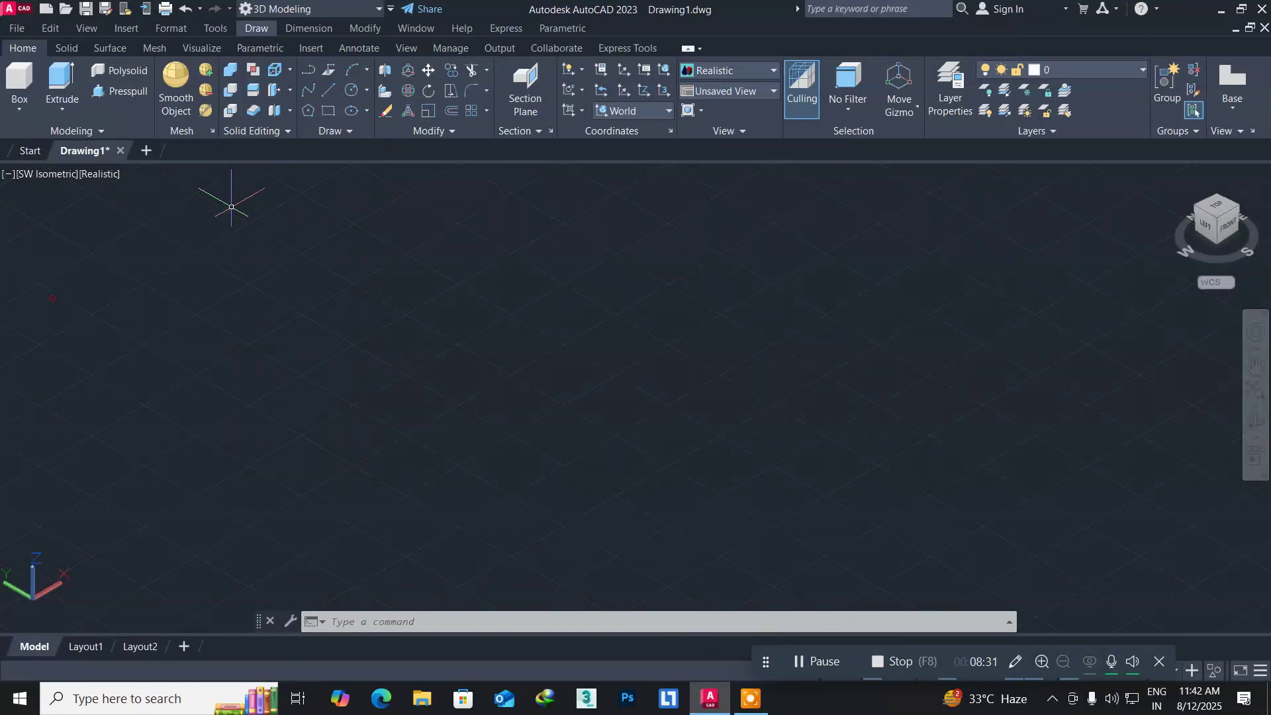
pyautogui.click(53, 238)
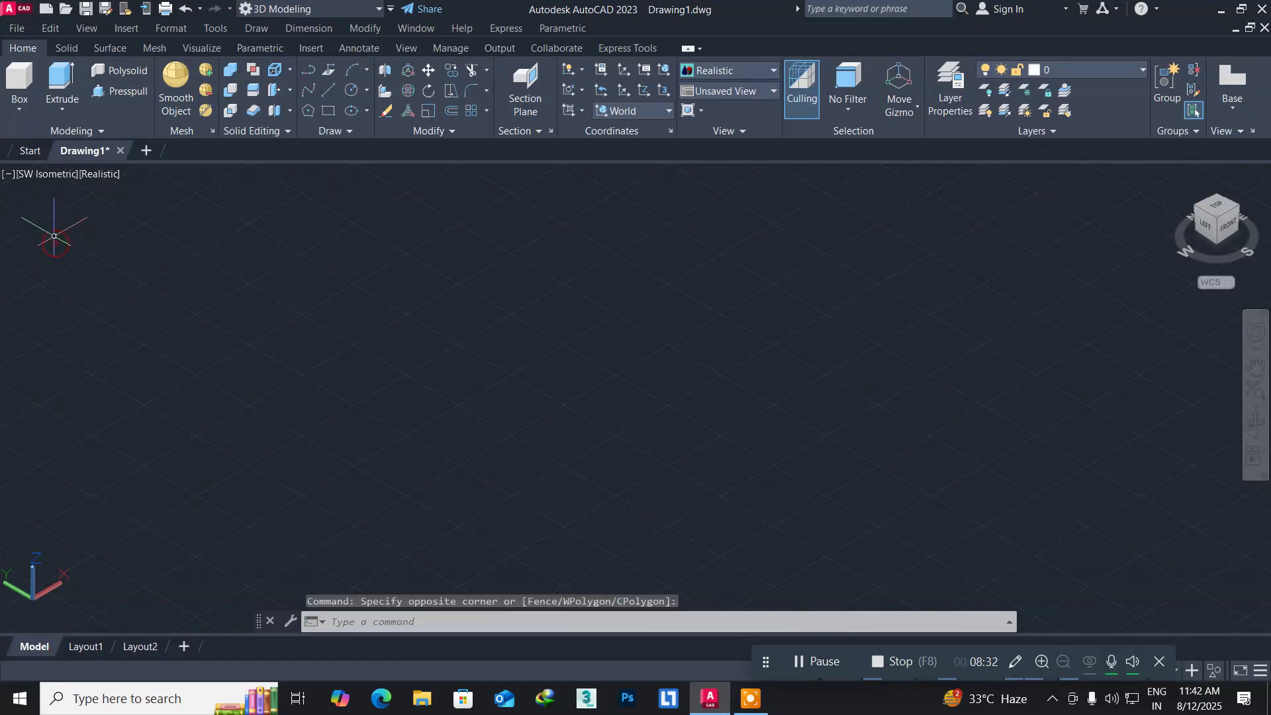
# Switch the drawing from SW Isometric to the Right view.
pyautogui.click(25, 175)
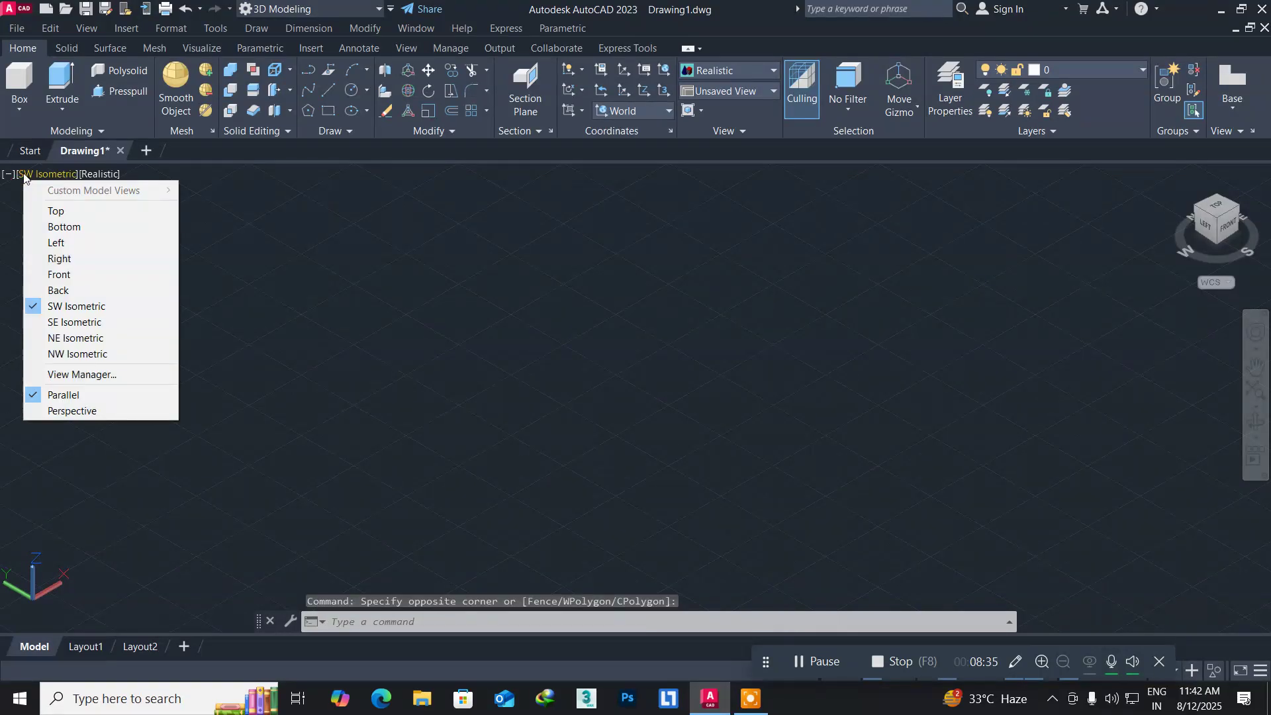
pyautogui.click(69, 261)
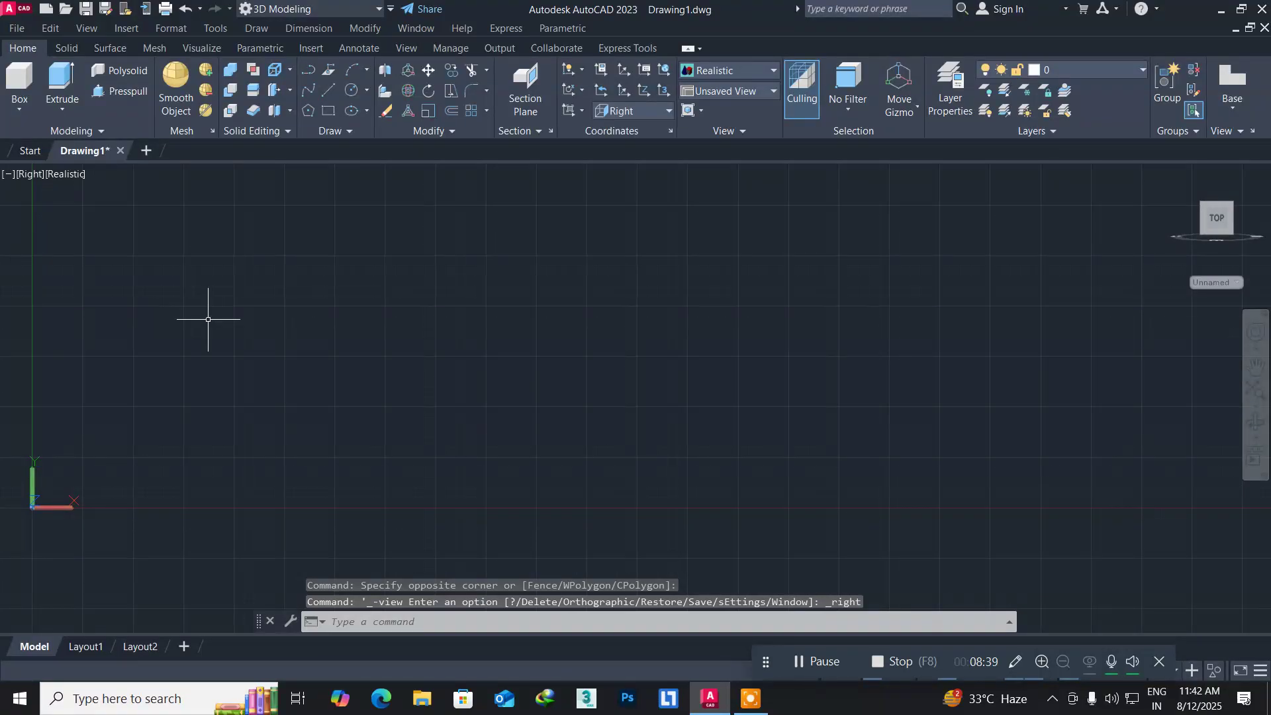
pyautogui.moveTo(252, 454); pyautogui.dragTo(292, 368, button='middle')
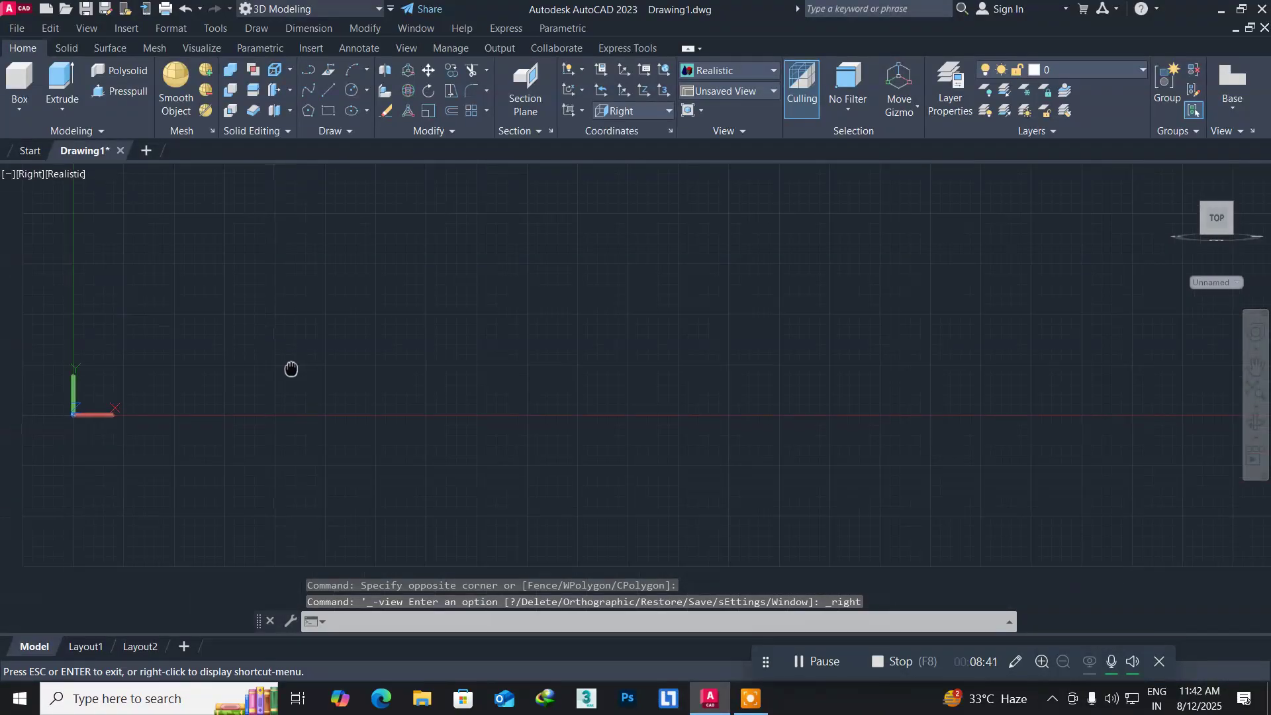
pyautogui.press('Escape')
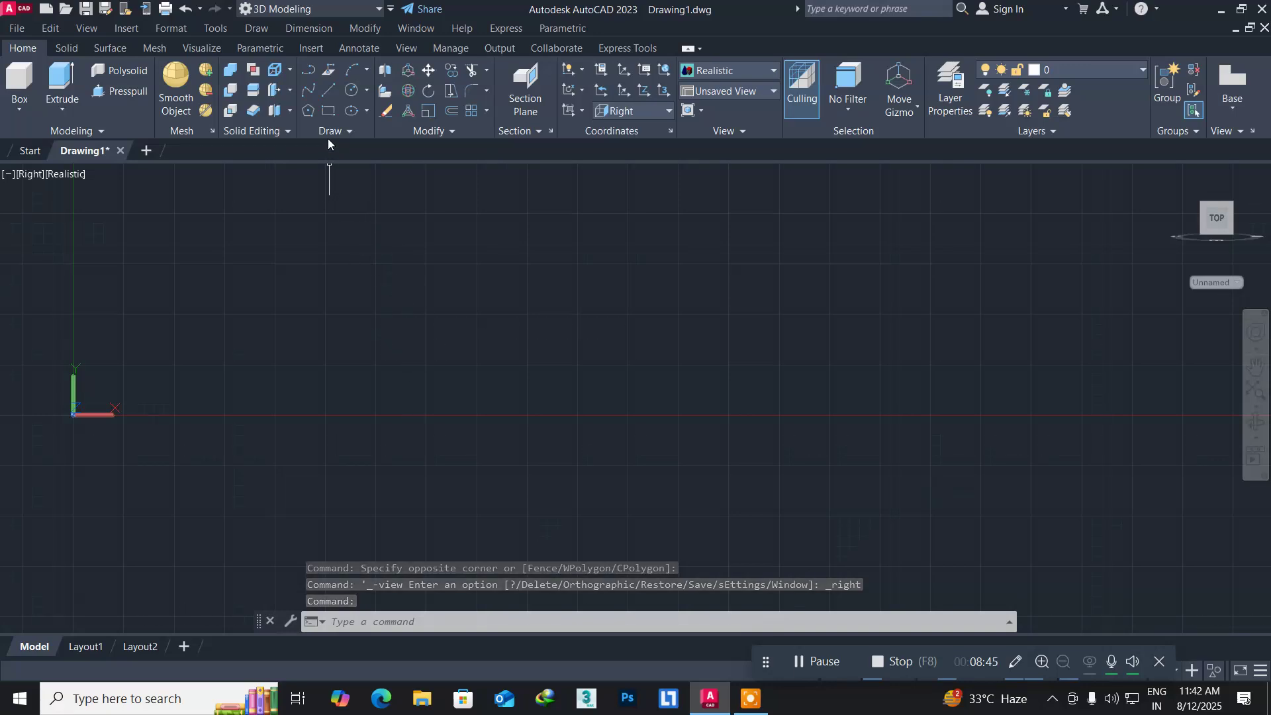
# Draw a wavy four-point Spline Fit curve that rises, dips just above the X axis and rises again.
pyautogui.click(343, 131)
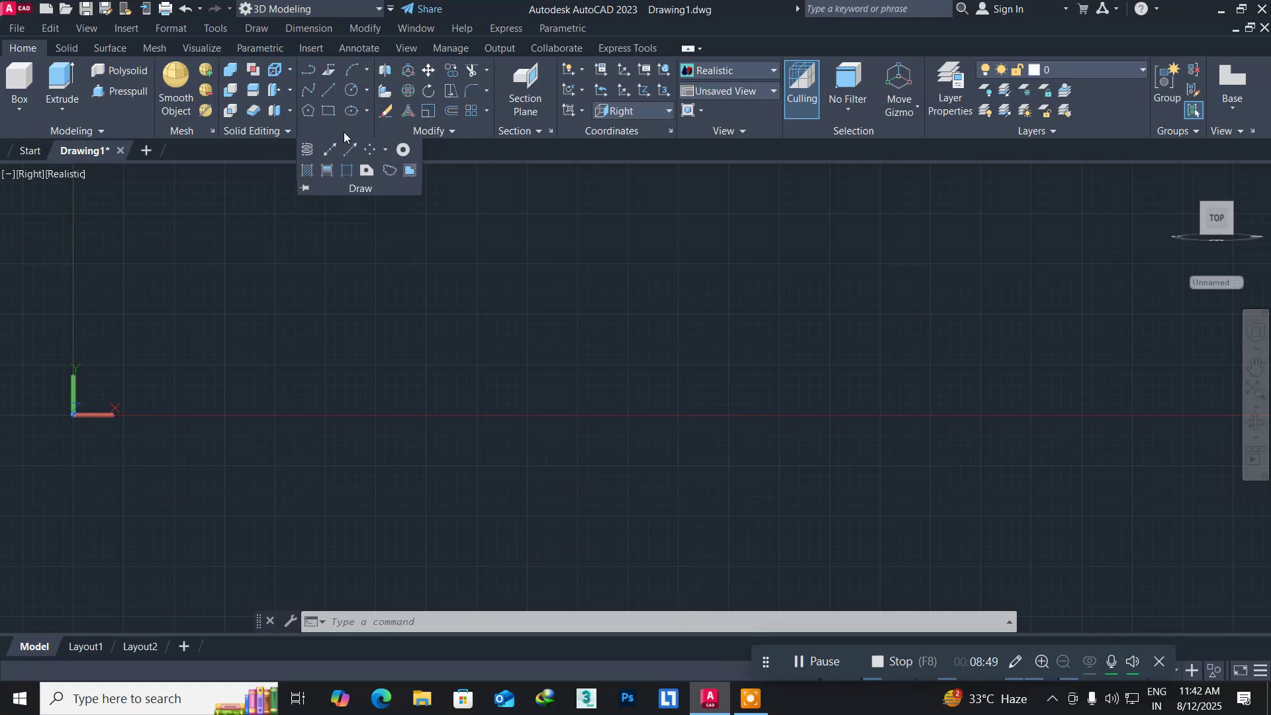
pyautogui.click(308, 91)
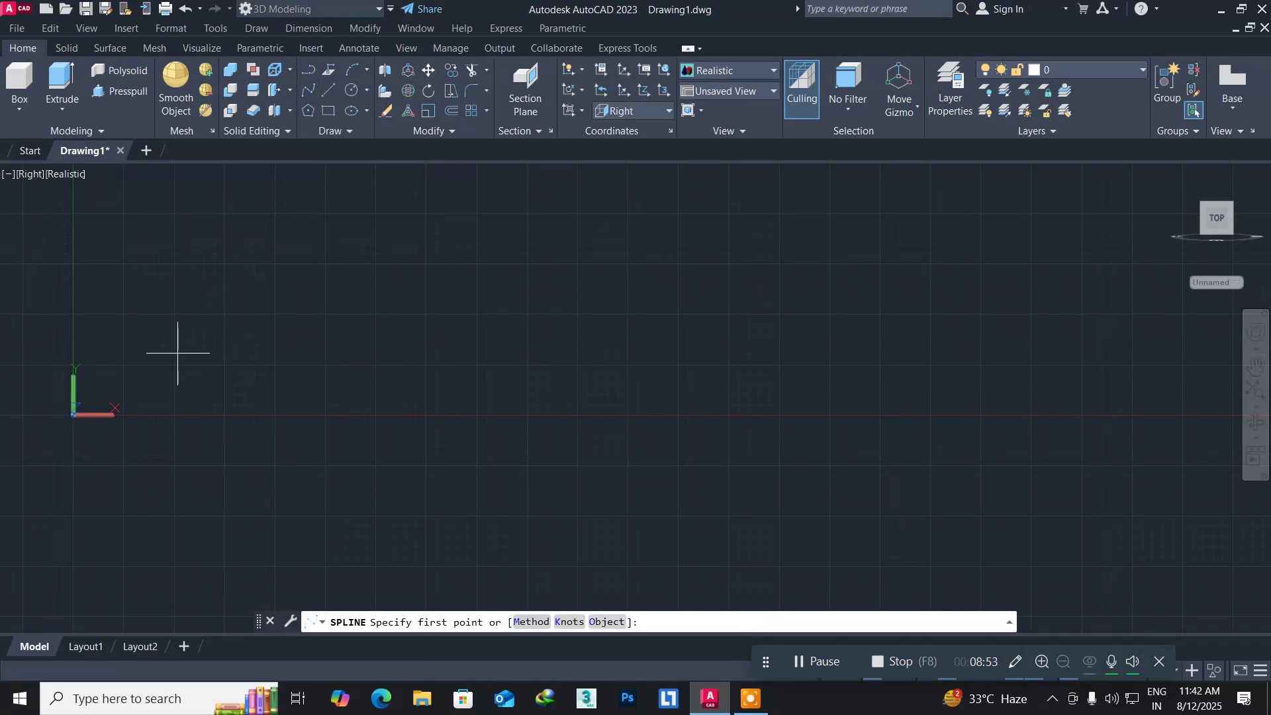
pyautogui.click(169, 381)
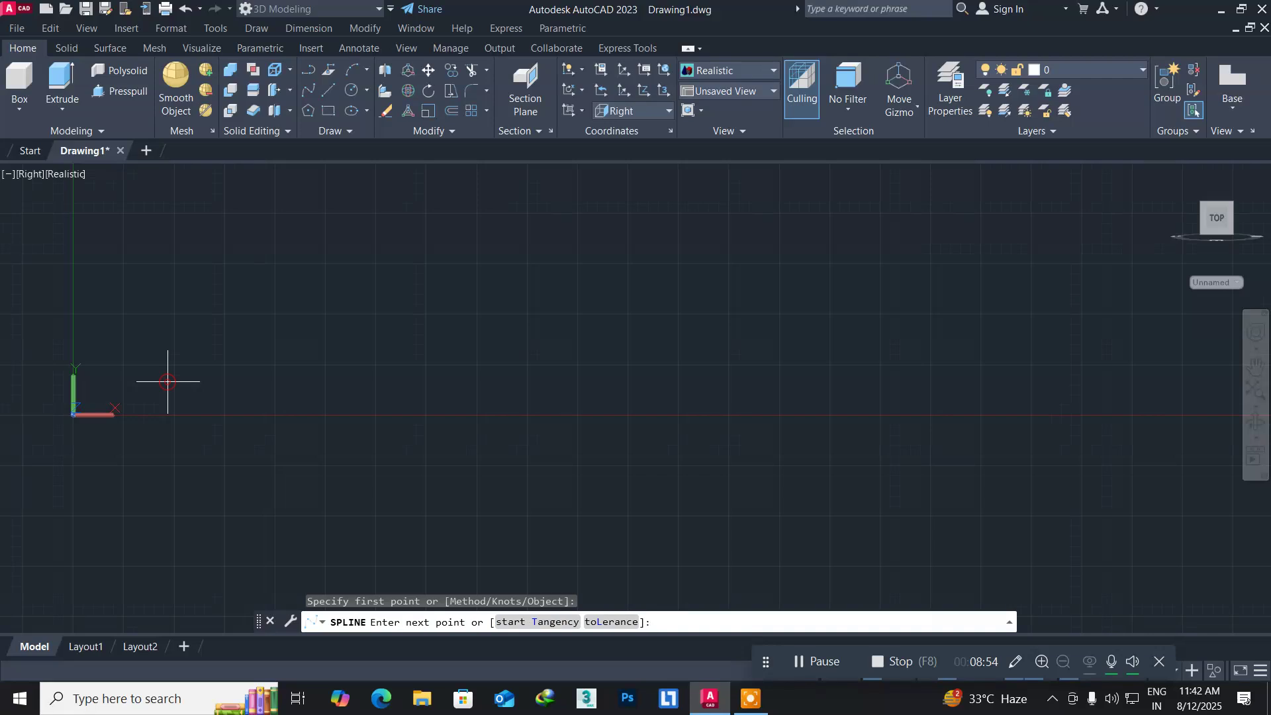
pyautogui.click(398, 296)
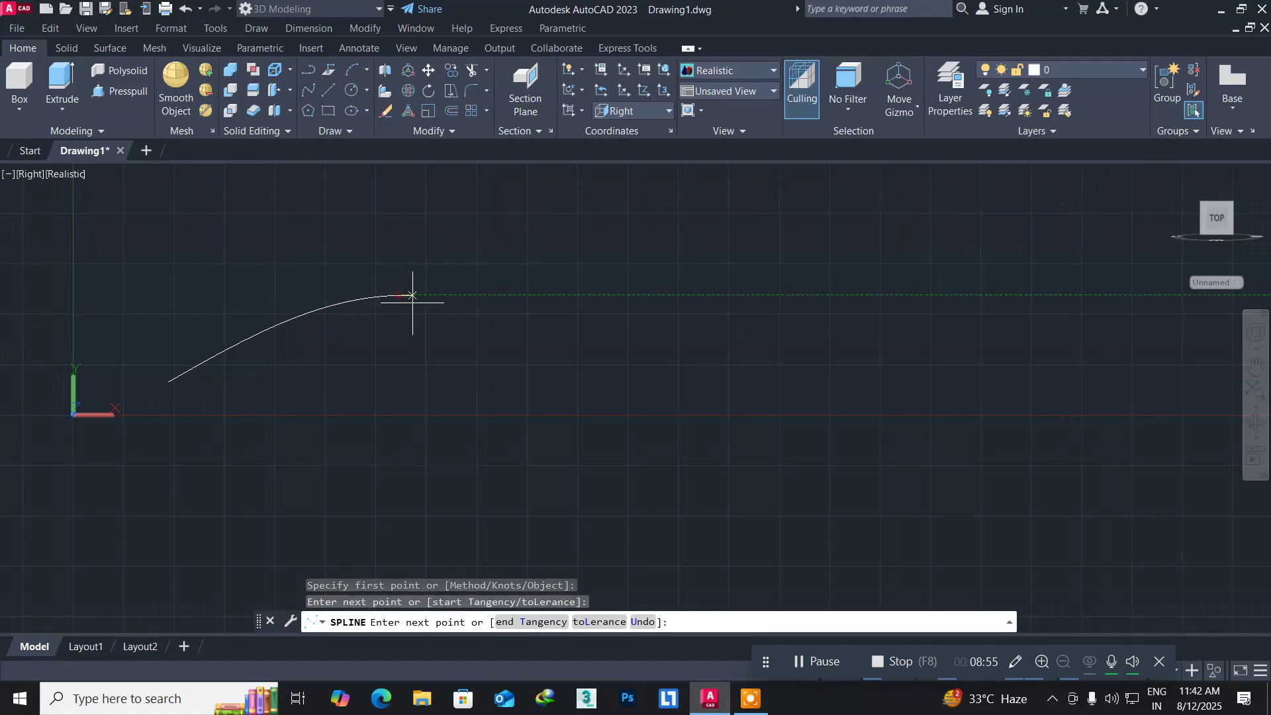
pyautogui.click(626, 388)
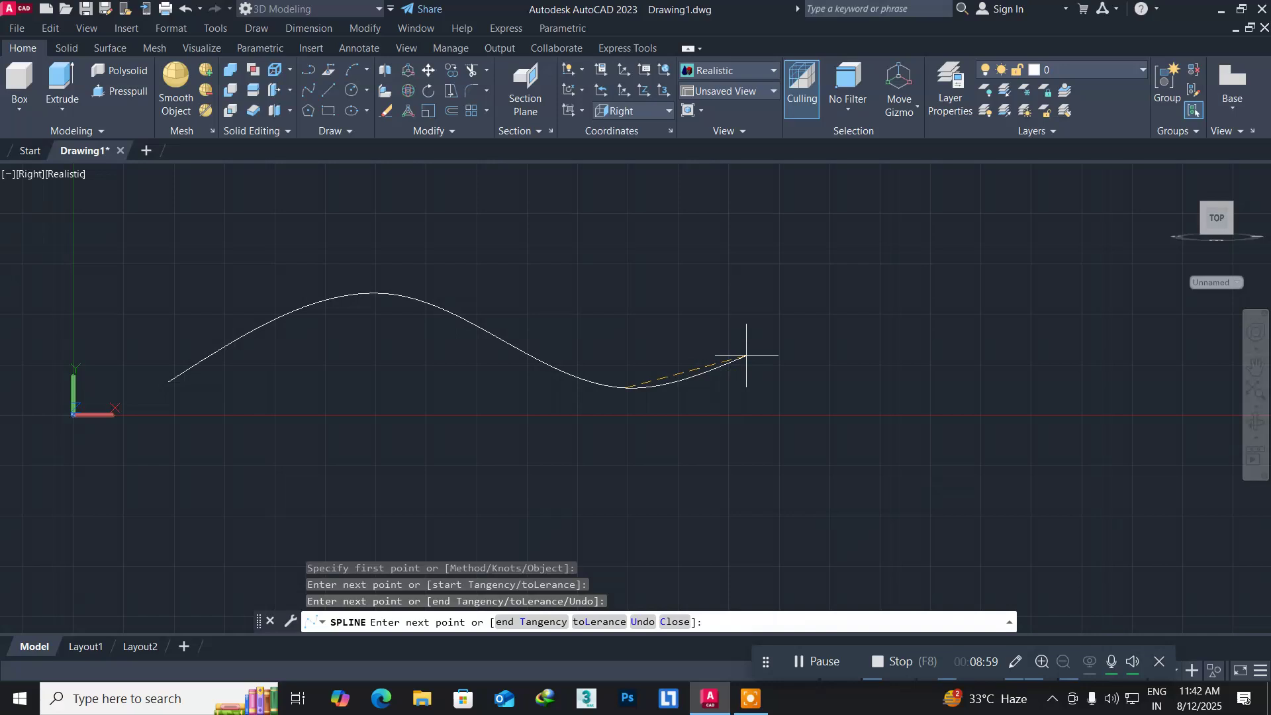
pyautogui.click(873, 291)
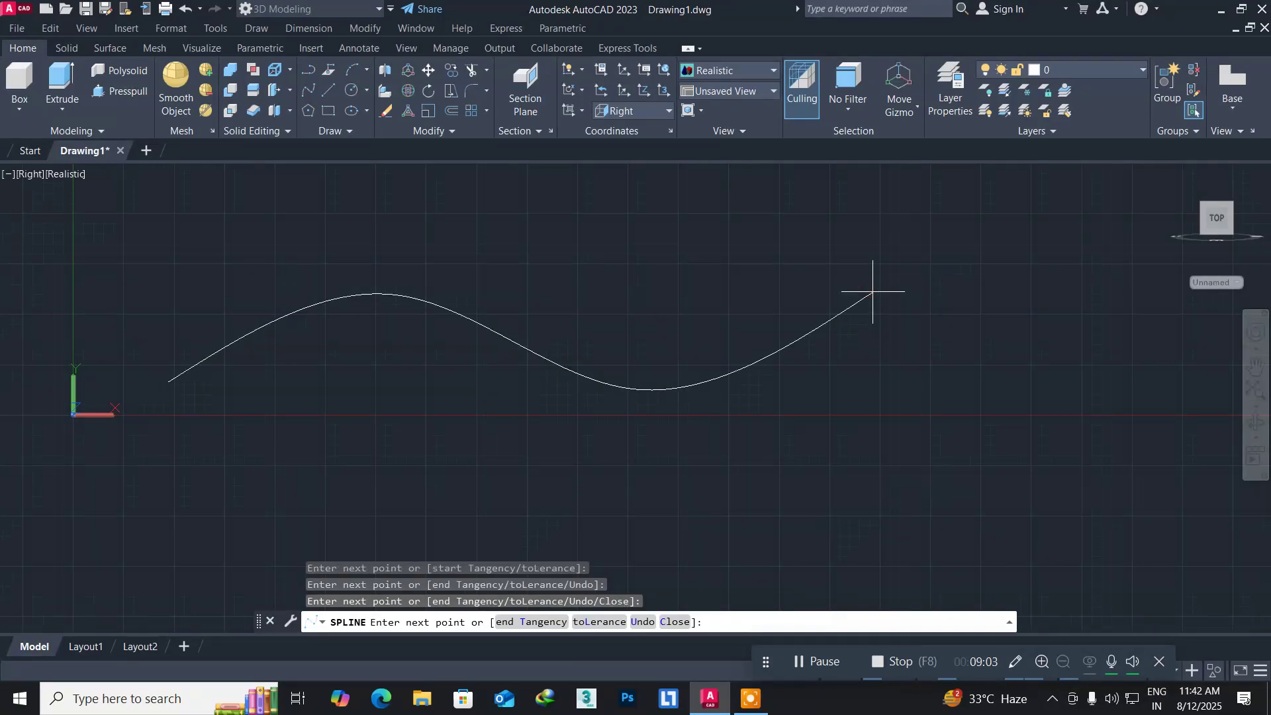
pyautogui.press('Return')
# Draw a second wavy spline from the first spline's far end back to its start, crossing it midway.
pyautogui.press('Return')
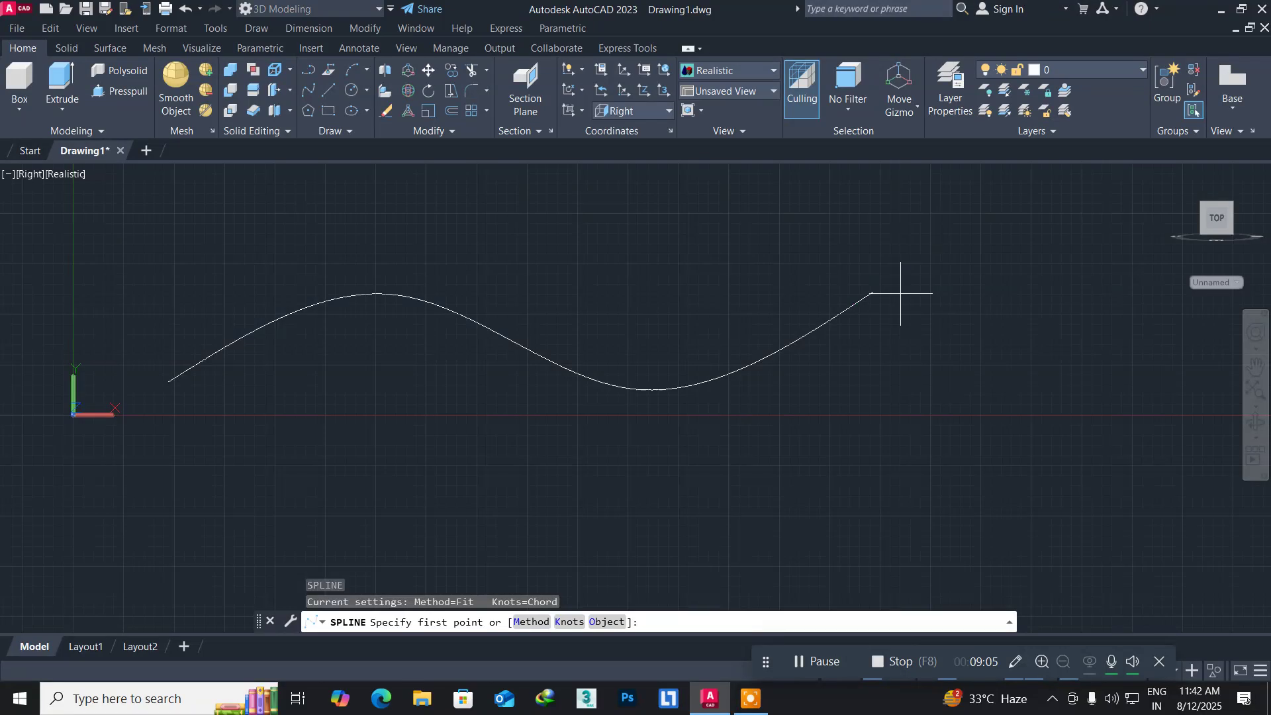
pyautogui.click(873, 292)
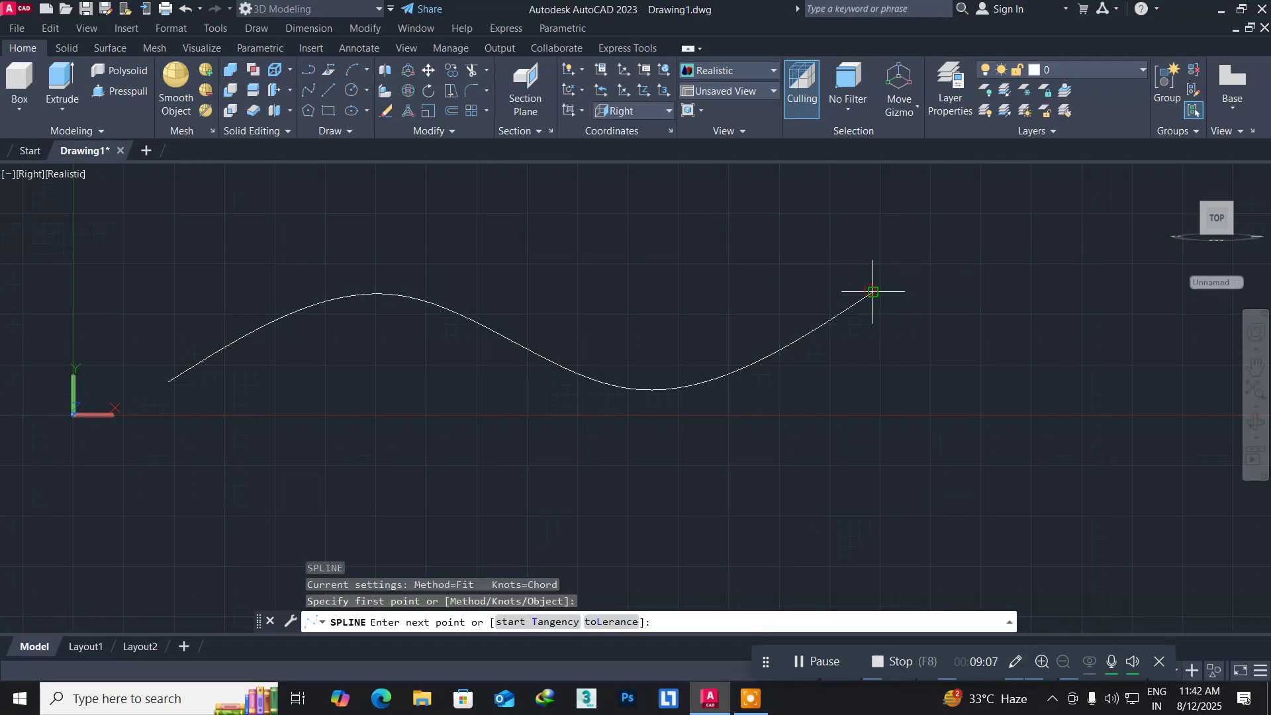
pyautogui.click(634, 207)
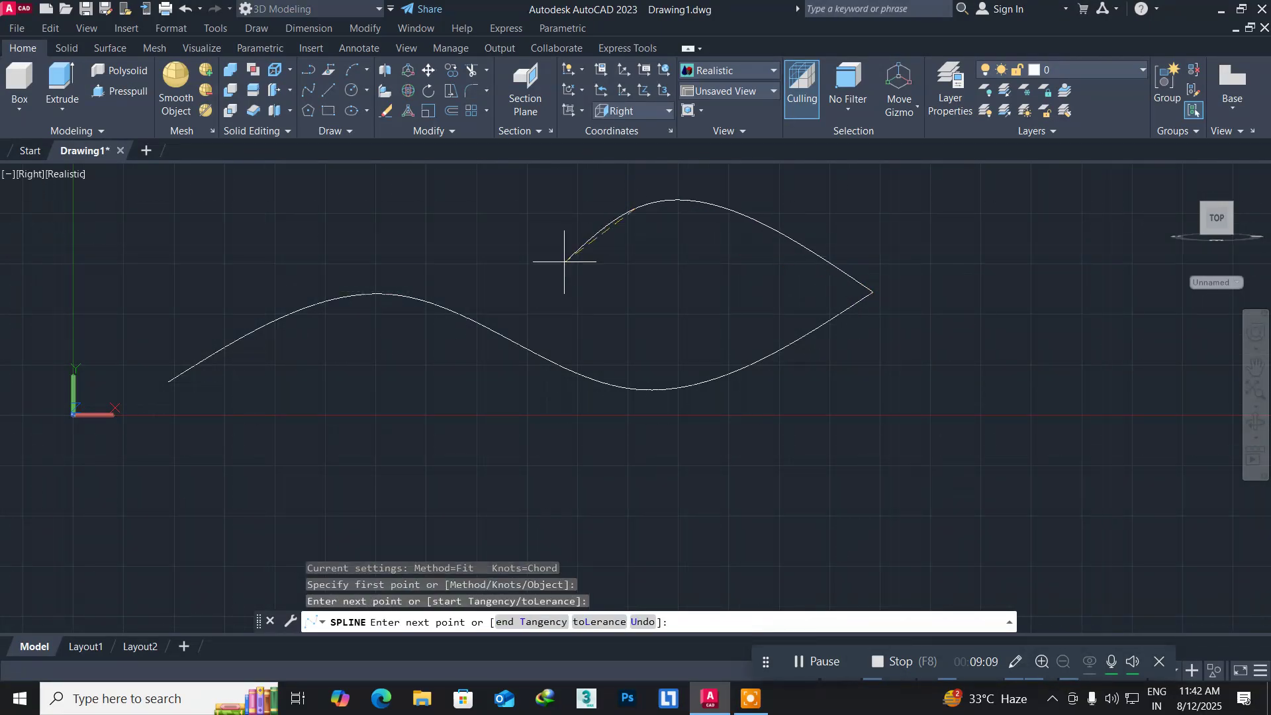
pyautogui.click(425, 393)
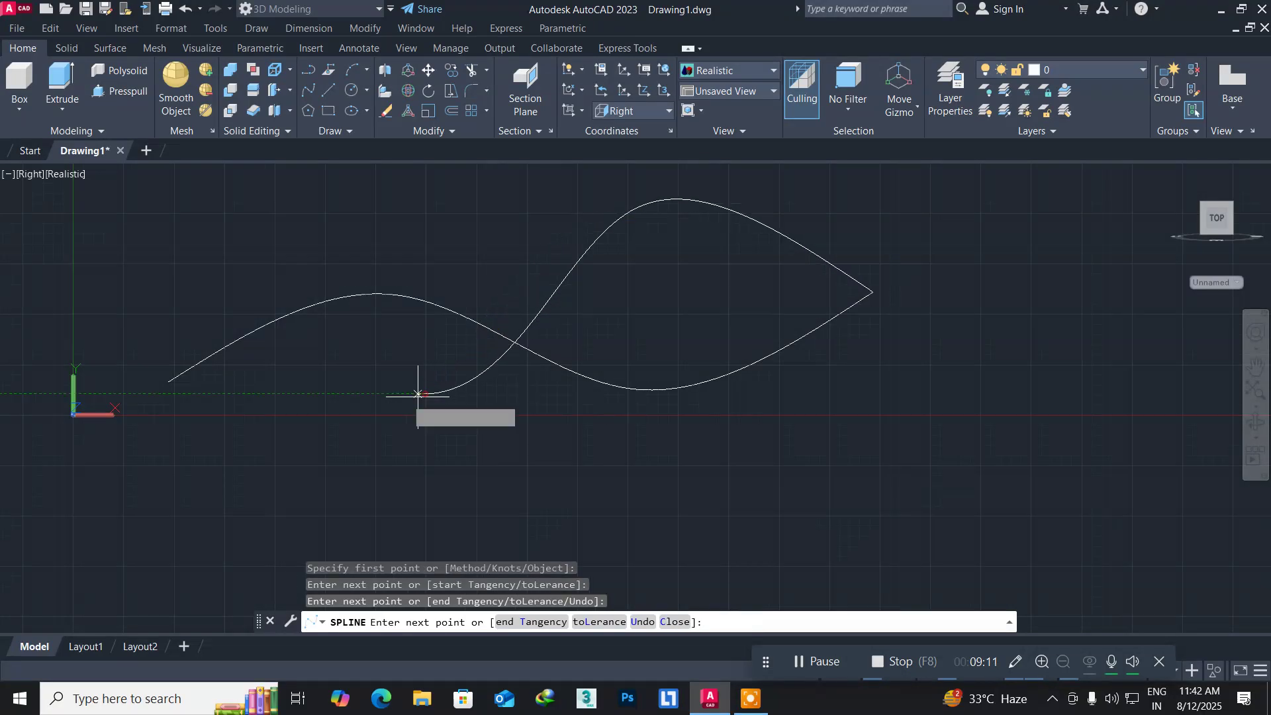
pyautogui.click(168, 381)
pyautogui.press('Return')
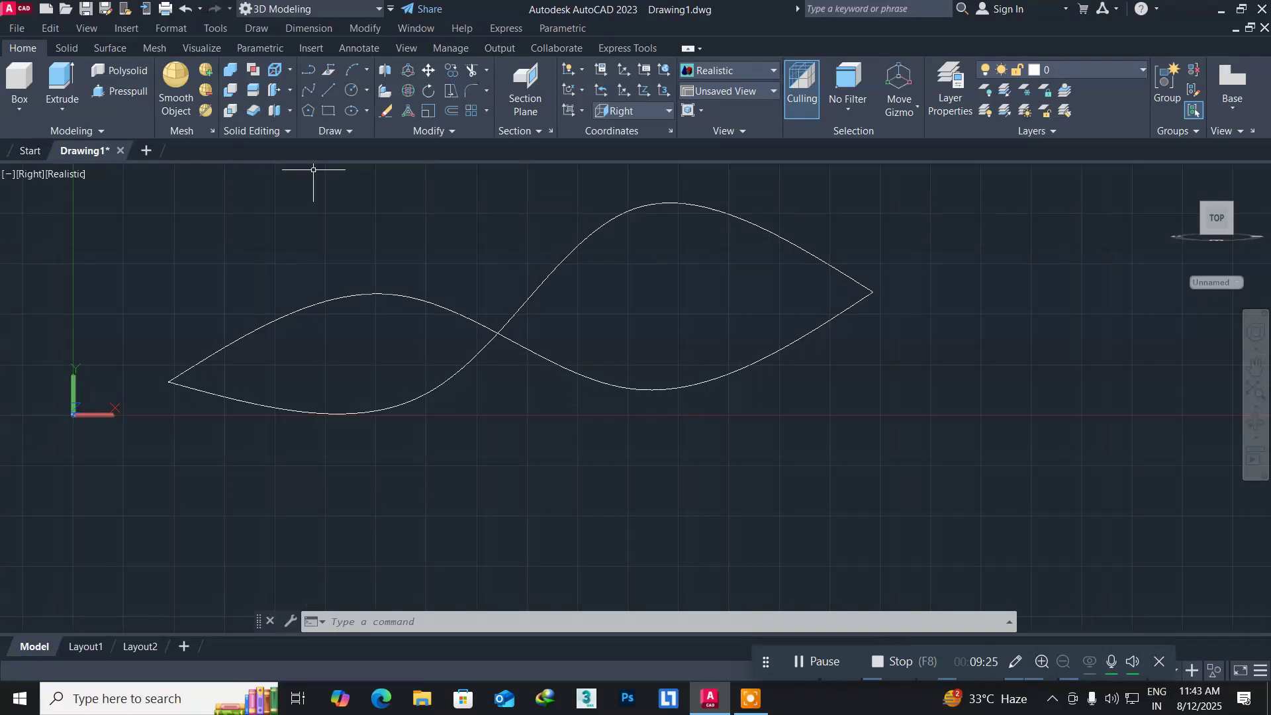
# Switch the view of the two crossing splines to SW Isometric.
pyautogui.click(73, 174)
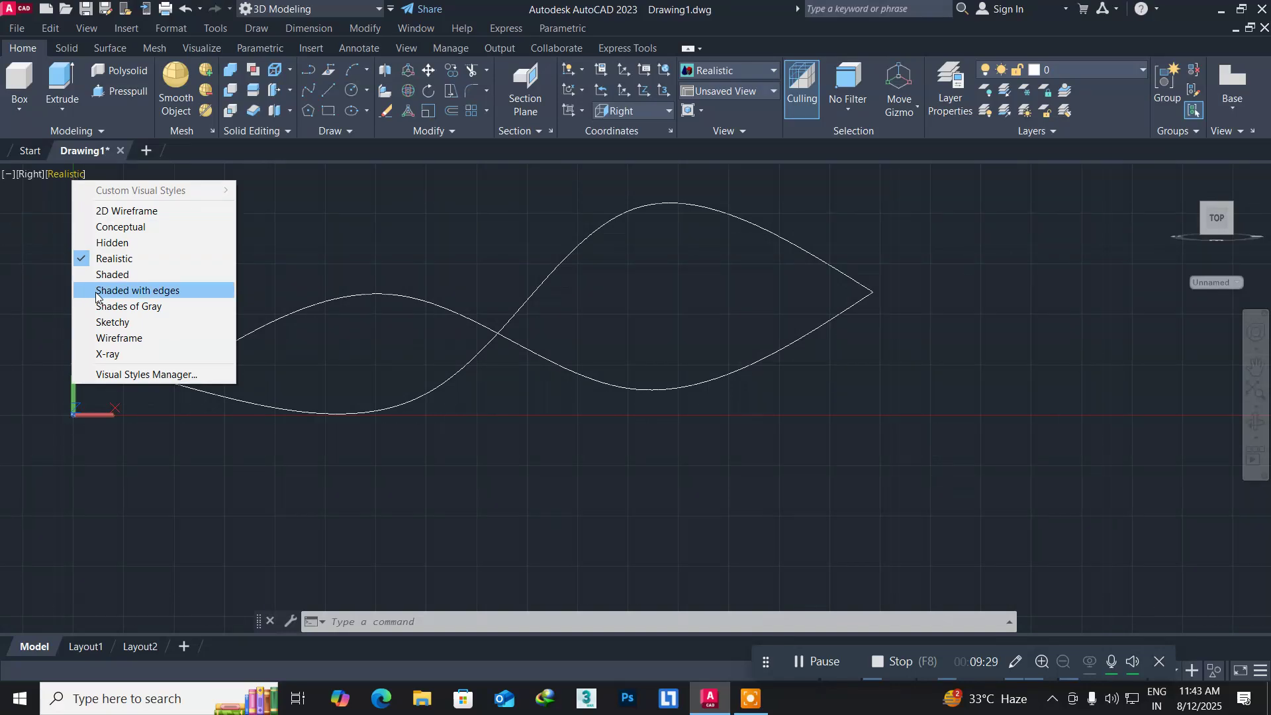
pyautogui.click(21, 178)
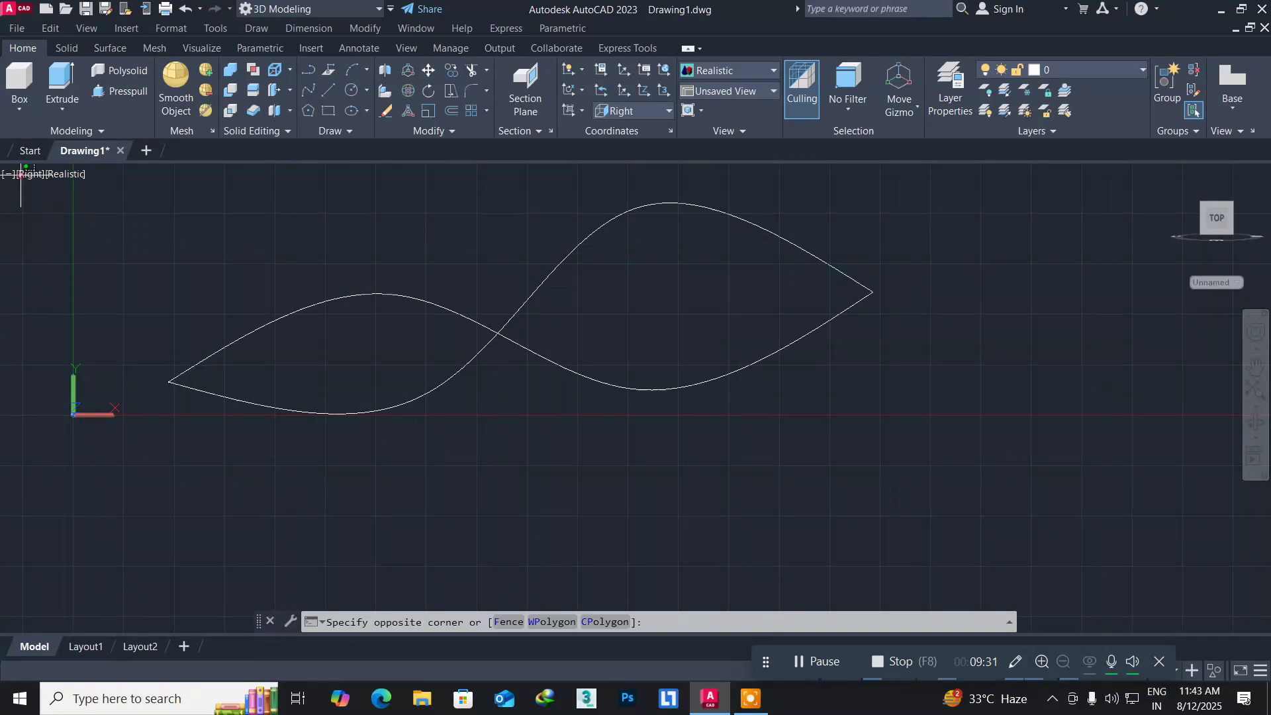
pyautogui.click(29, 217)
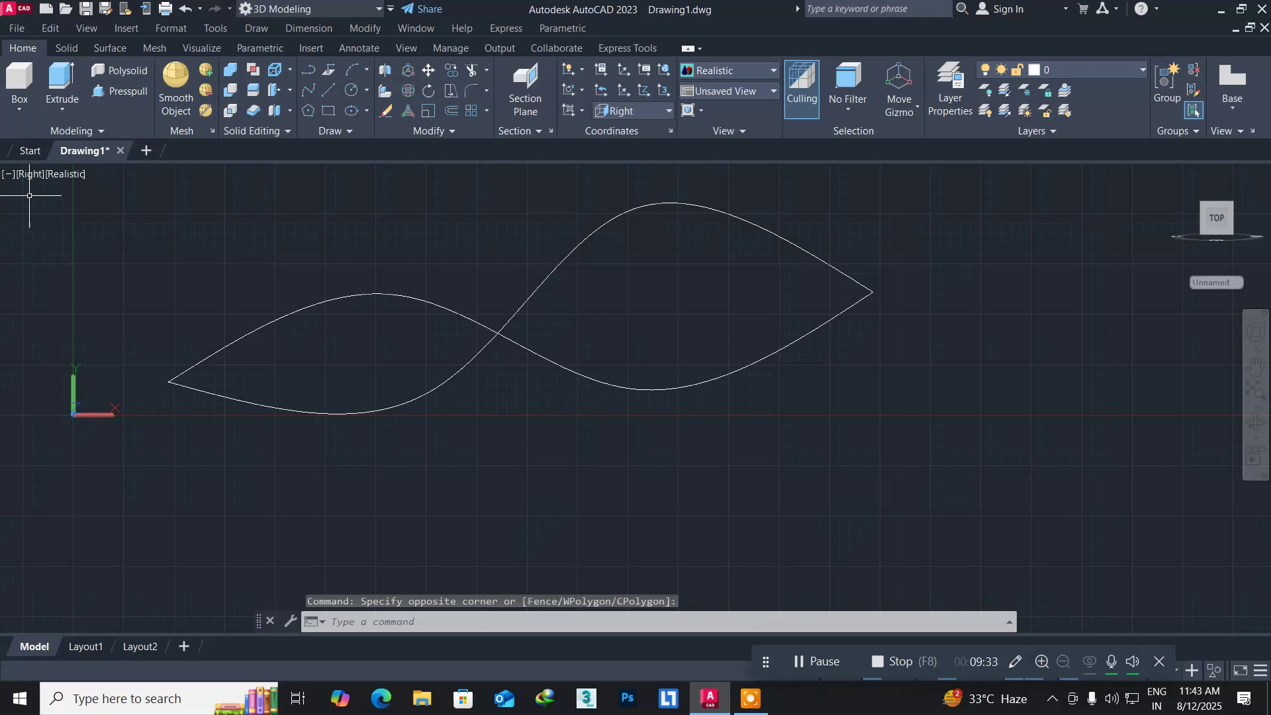
pyautogui.click(25, 175)
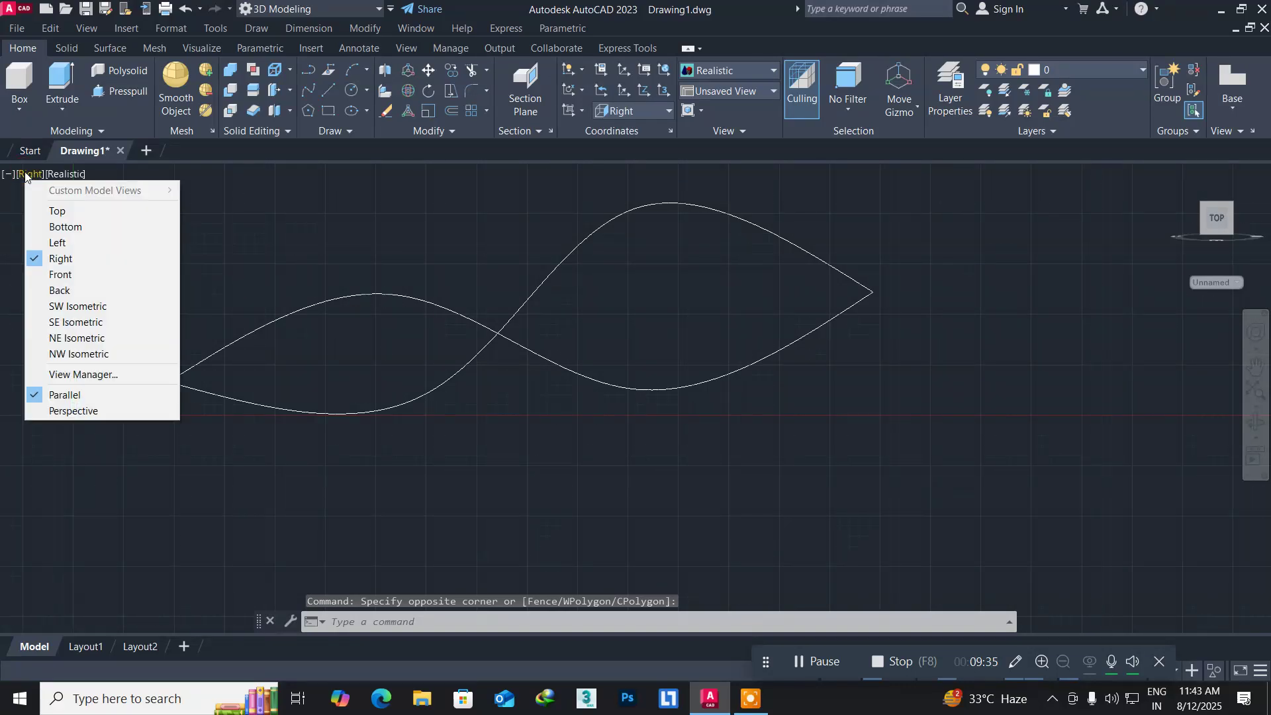
pyautogui.click(75, 306)
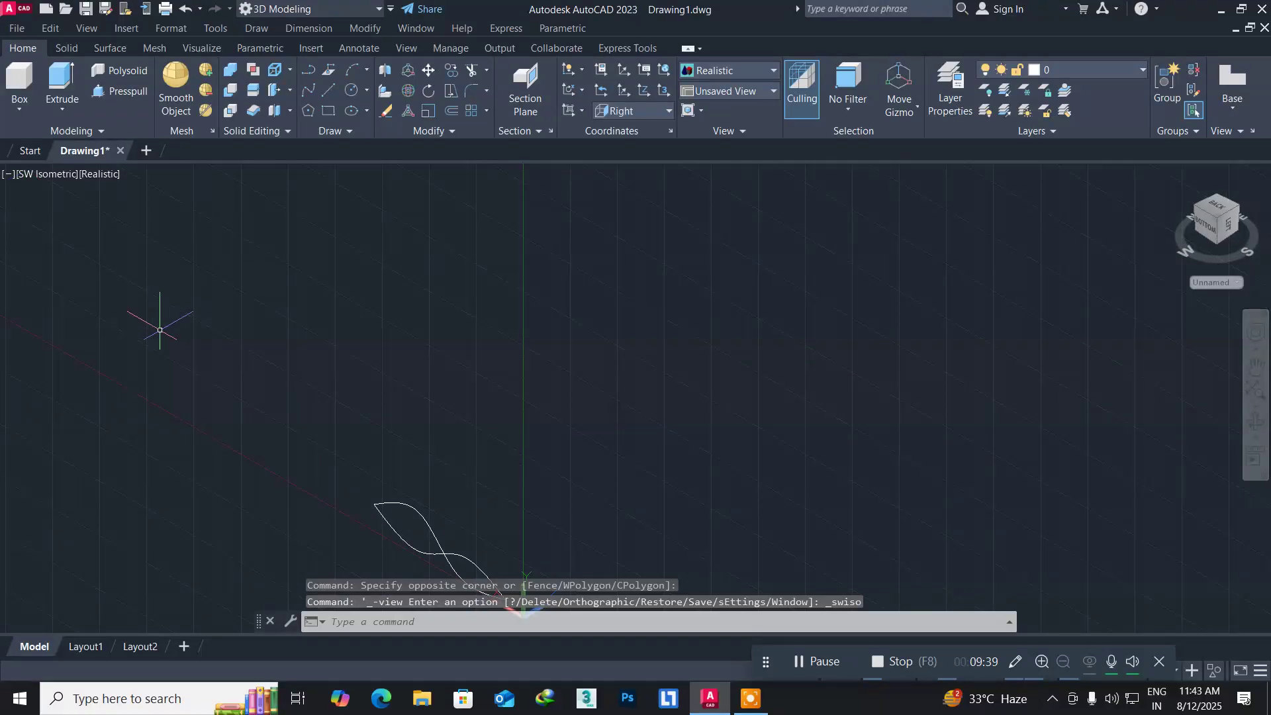
pyautogui.moveTo(326, 522); pyautogui.dragTo(209, 382, button='middle')
pyautogui.scroll(2, 269, 430)
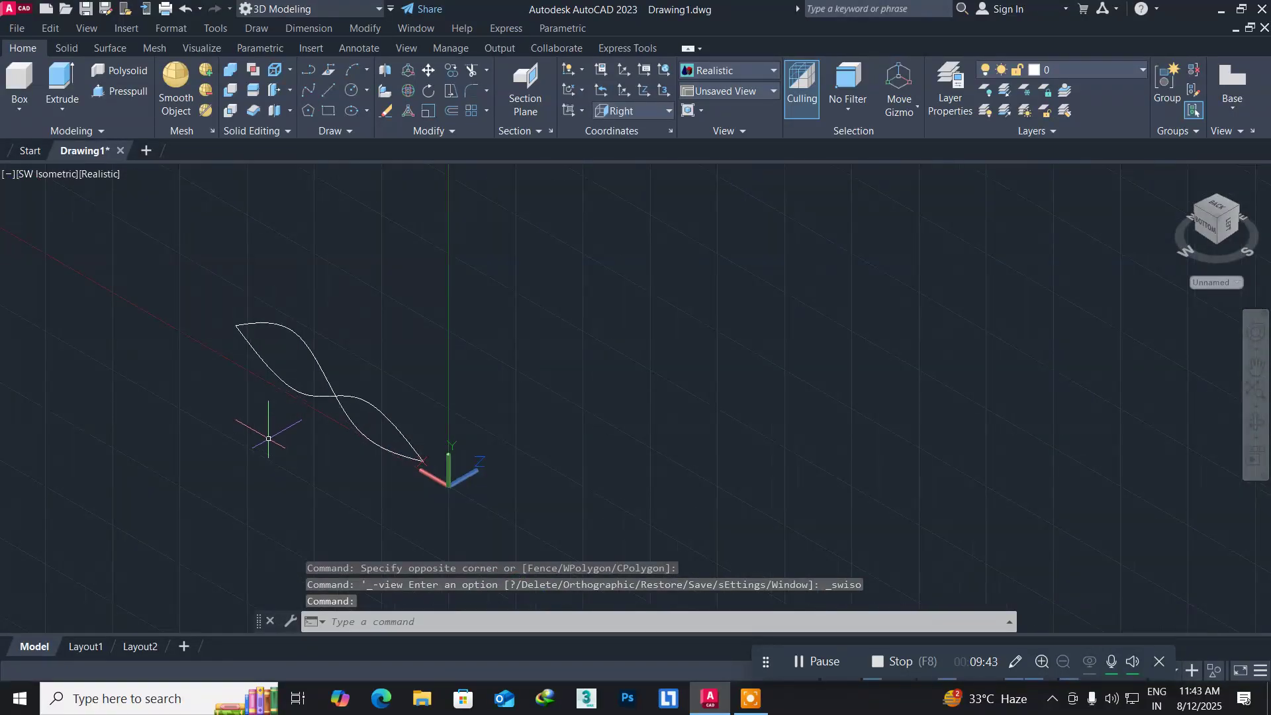
# Move the first wavy spline by its far endpoint along the Z direction, well clear of the other spline.
pyautogui.moveTo(272, 438); pyautogui.dragTo(217, 467, button='middle')
pyautogui.write('m')
pyautogui.press('Return')
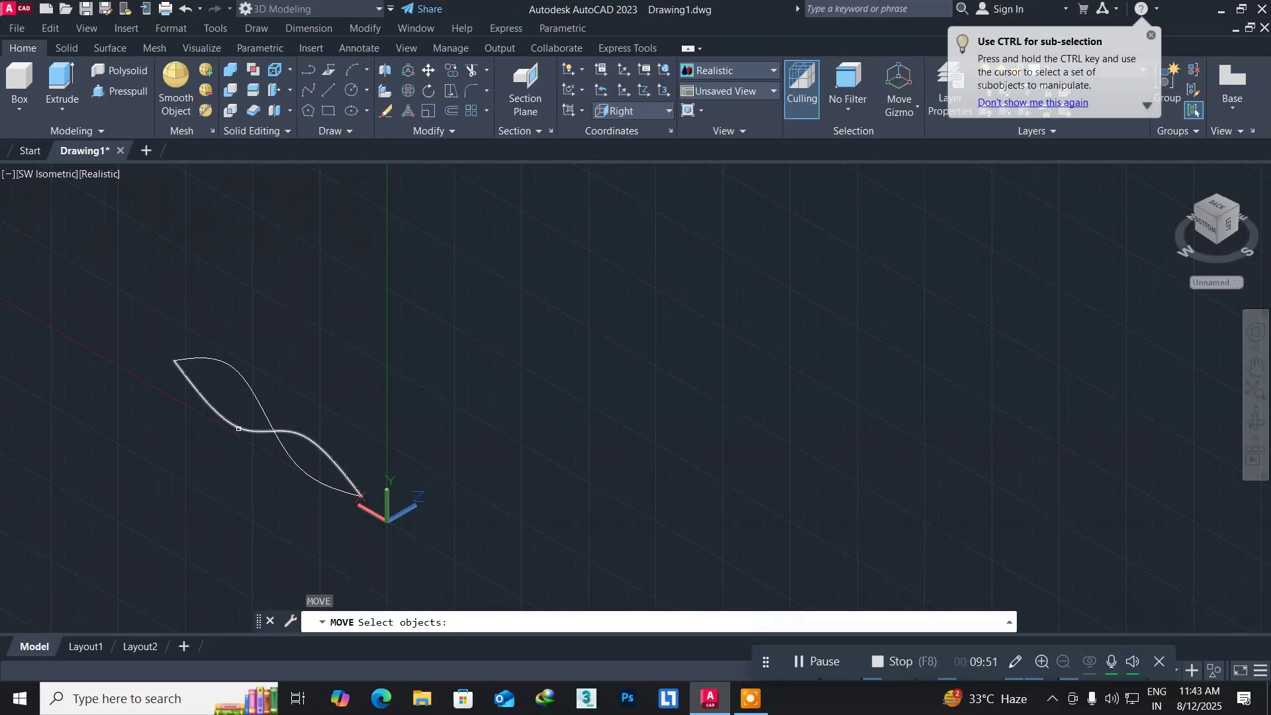
pyautogui.click(238, 429)
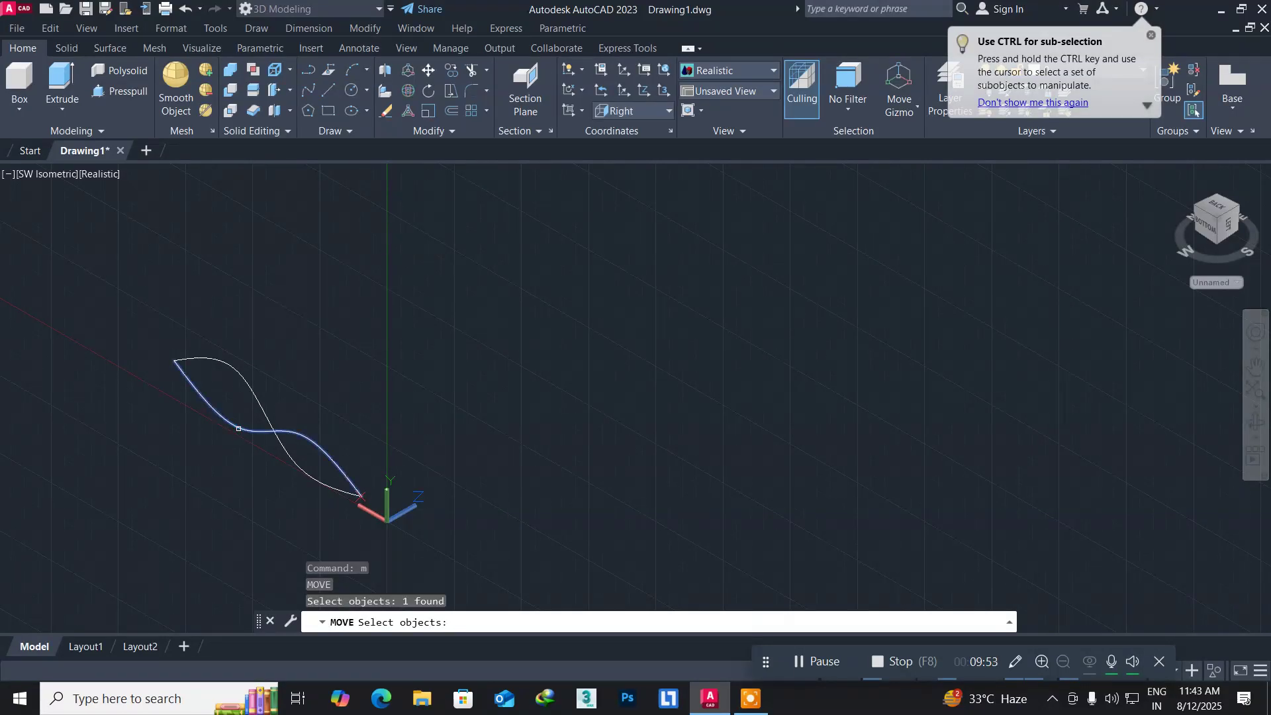
pyautogui.press('Return')
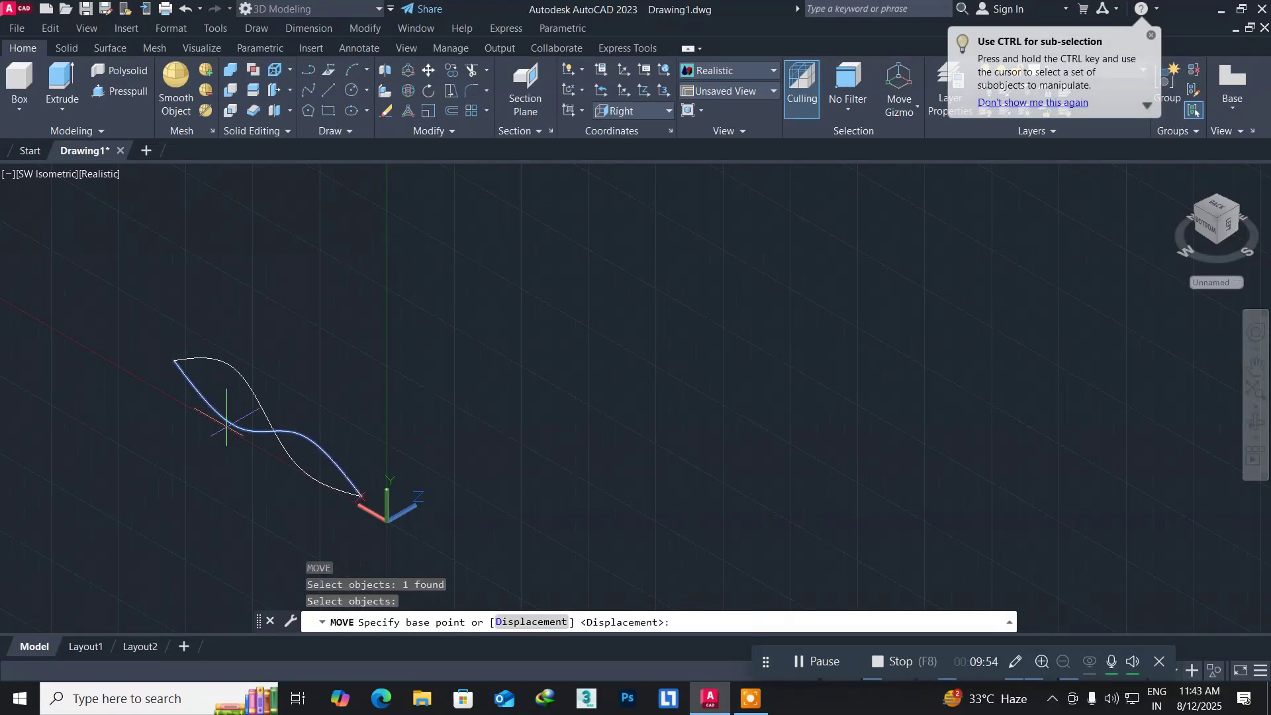
pyautogui.click(174, 361)
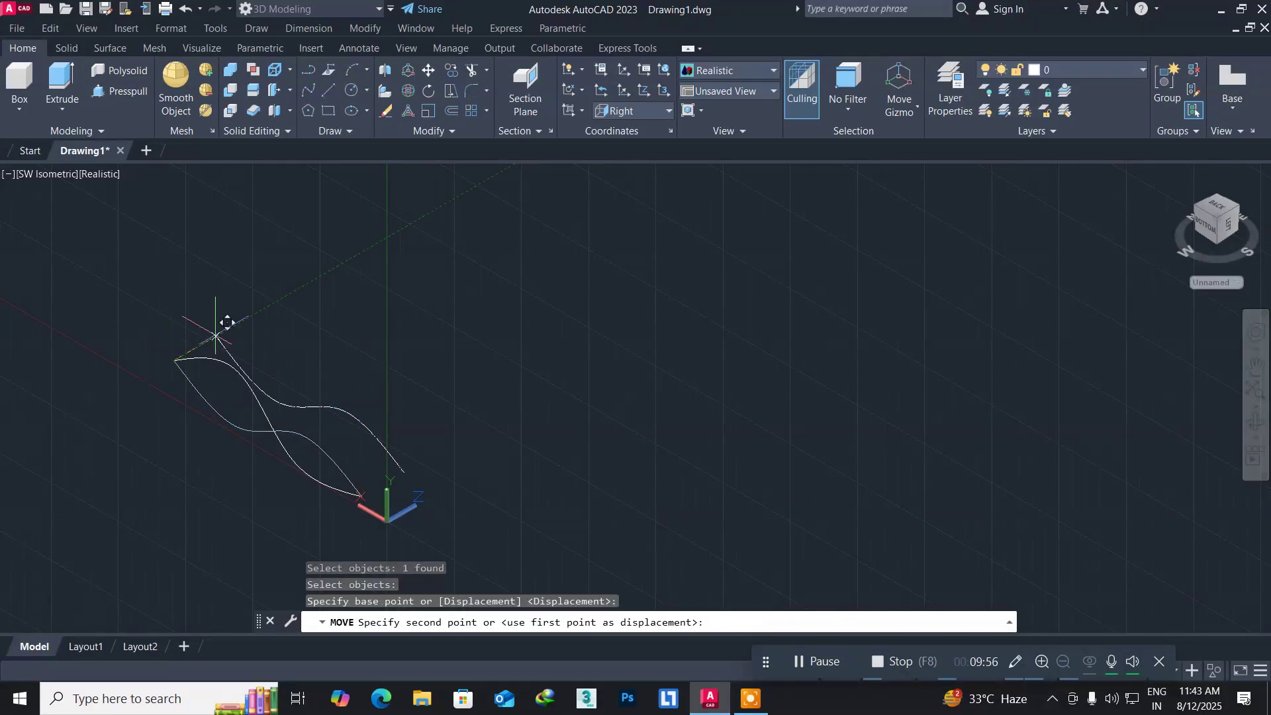
pyautogui.click(412, 226)
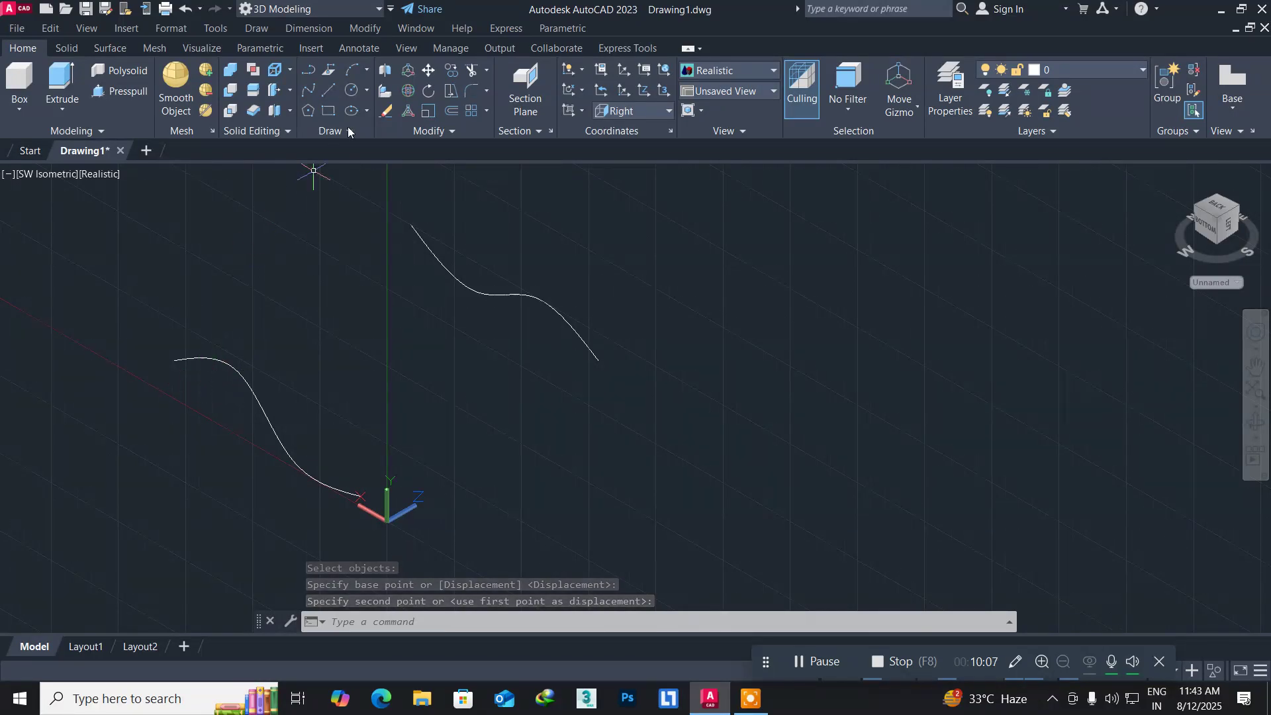
# Draw two straight two-point splines connecting the matching endpoints of the separated wavy curves into a closed four-sided outline.
pyautogui.click(315, 91)
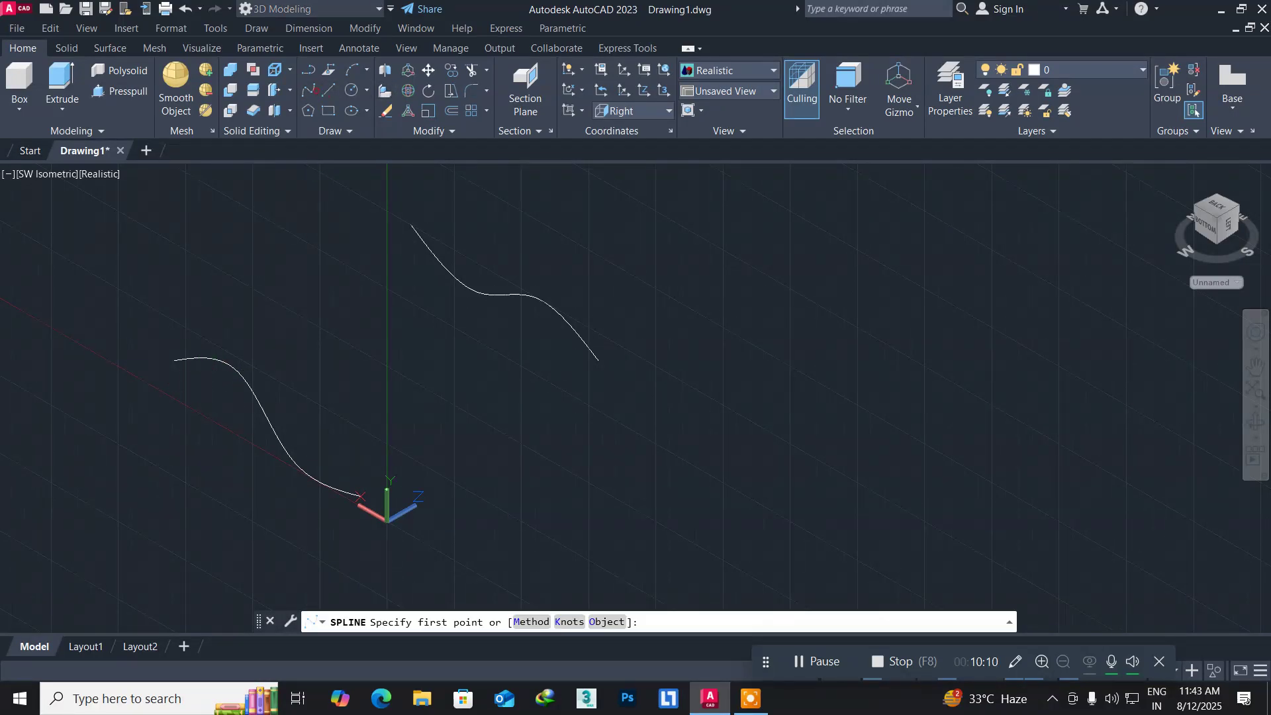
pyautogui.click(175, 360)
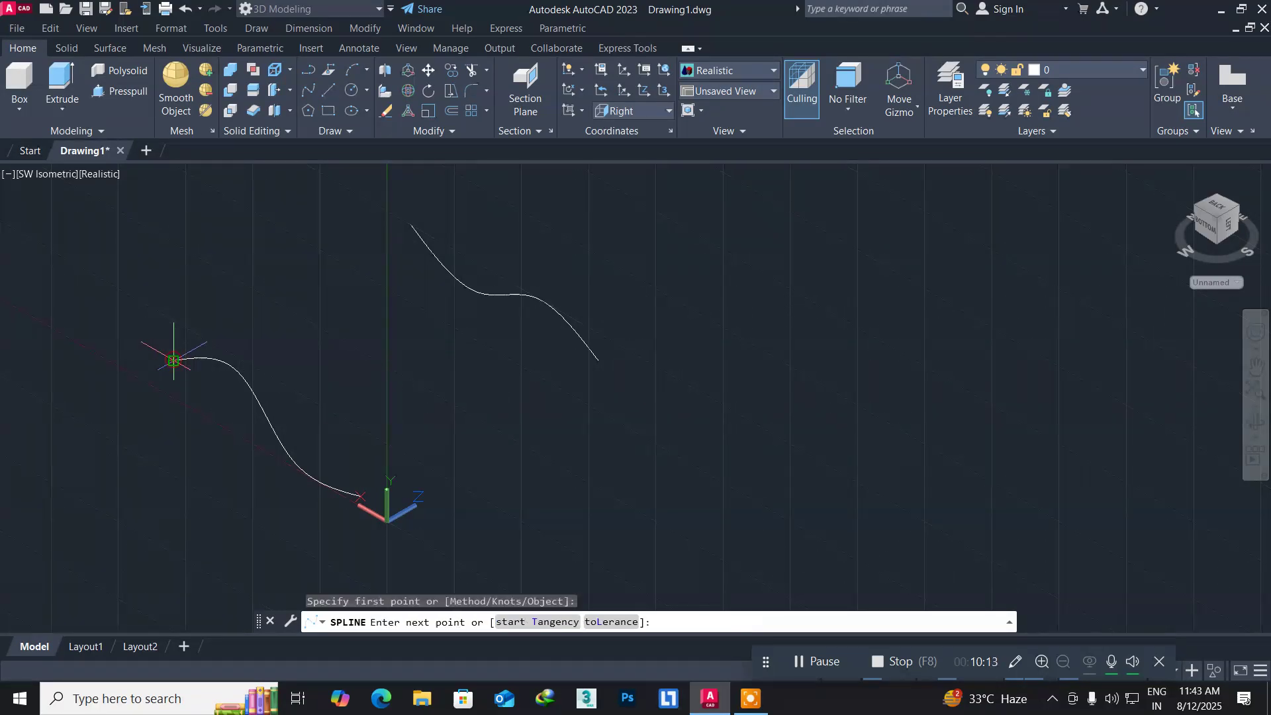
pyautogui.click(409, 224)
pyautogui.press('Return')
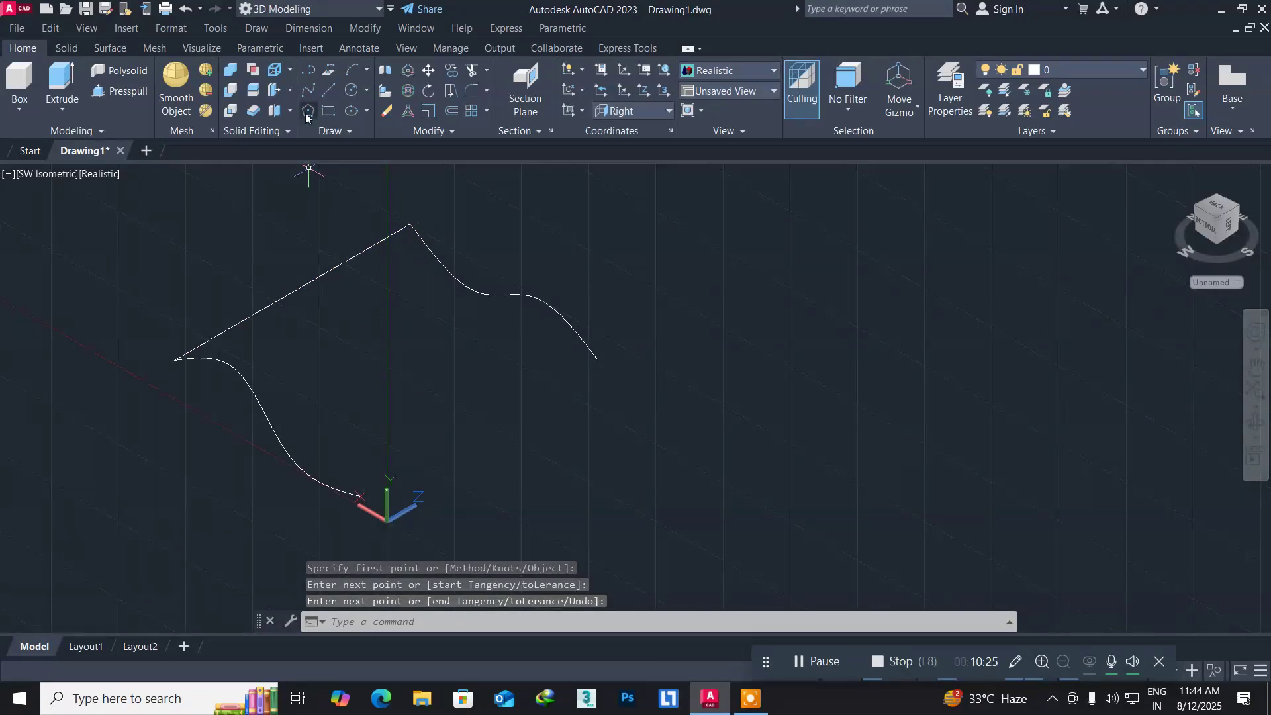
pyautogui.press('Return')
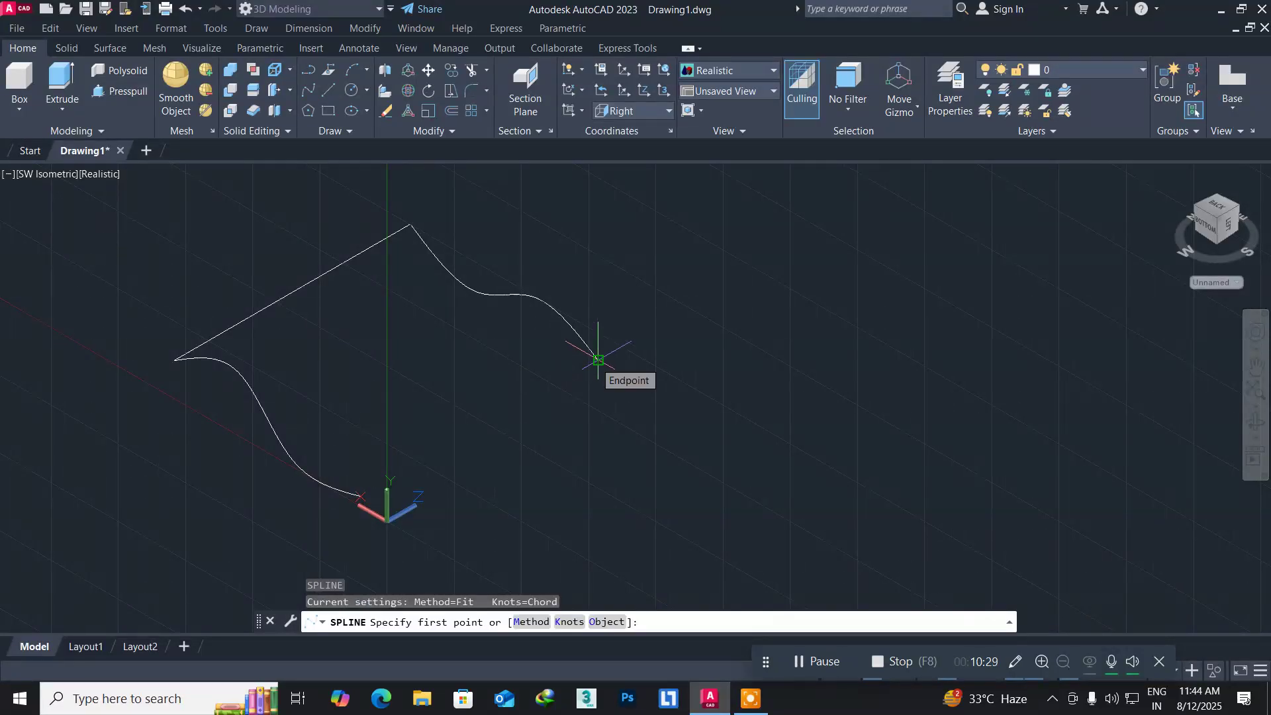
pyautogui.click(598, 360)
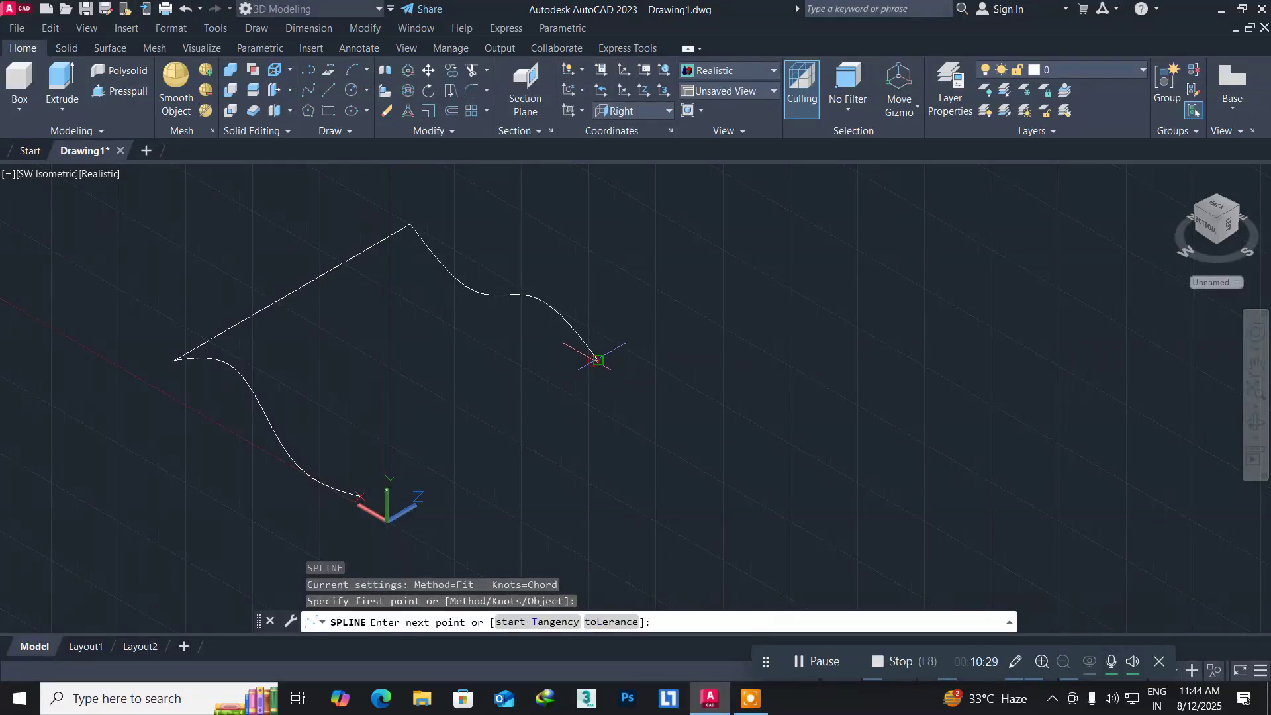
pyautogui.click(361, 497)
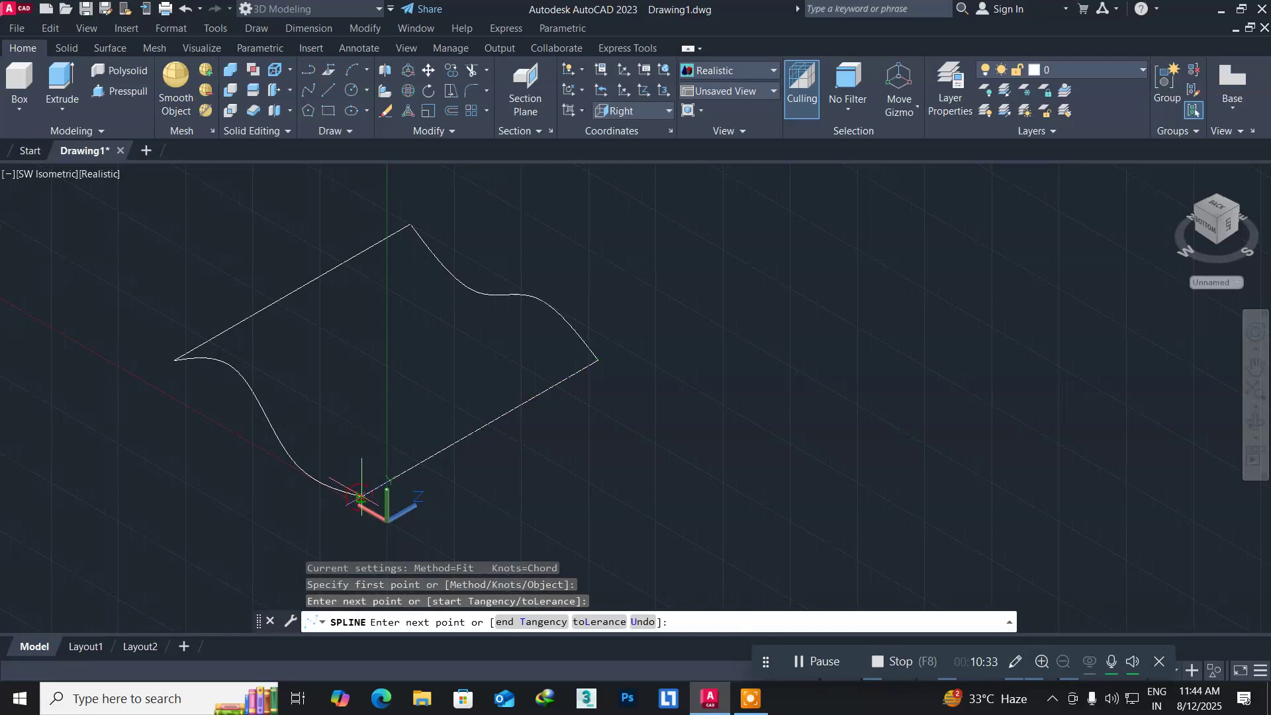
pyautogui.press('Return')
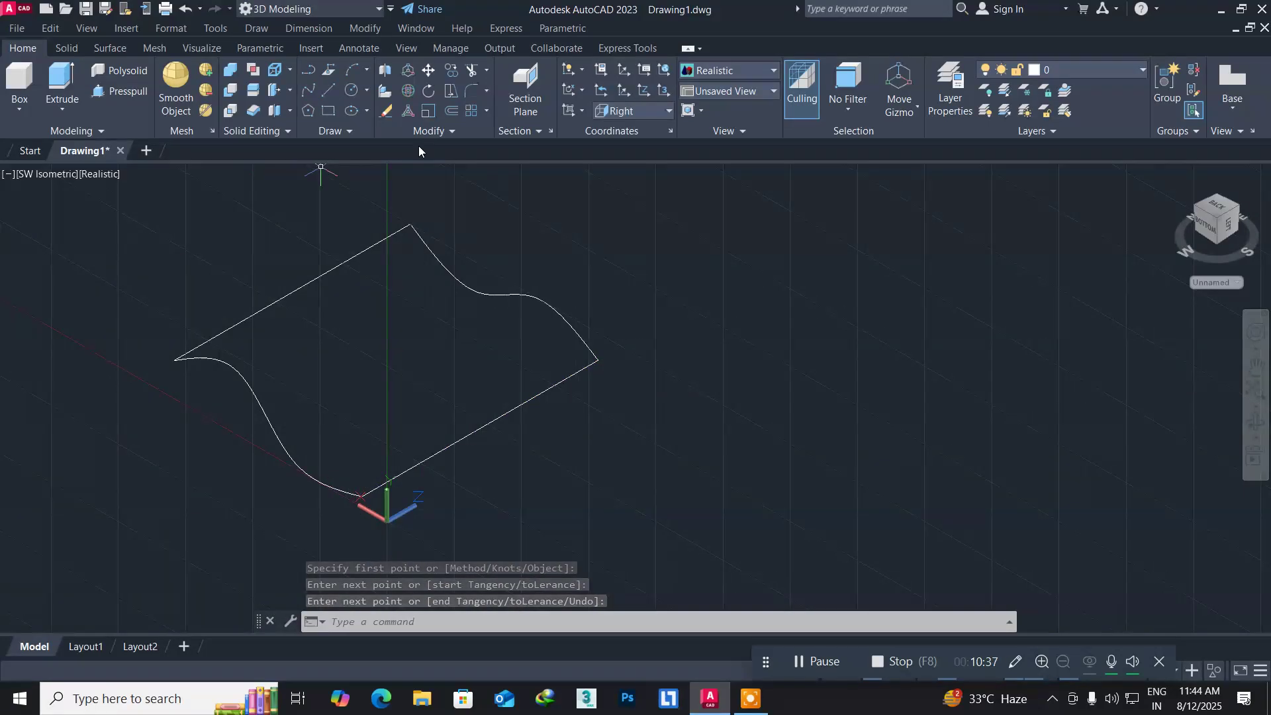
# Start a Network surface with the two wavy splines as the first-direction curves.
pyautogui.click(255, 28)
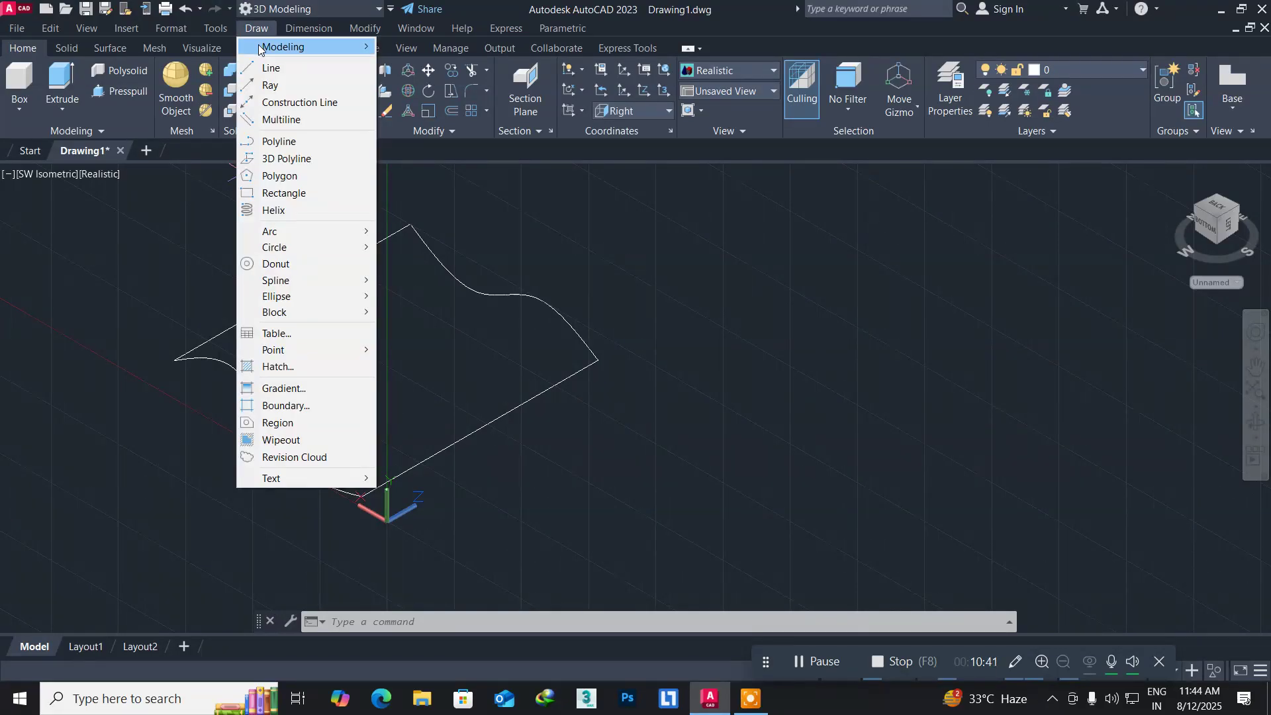
pyautogui.moveTo(289, 45)
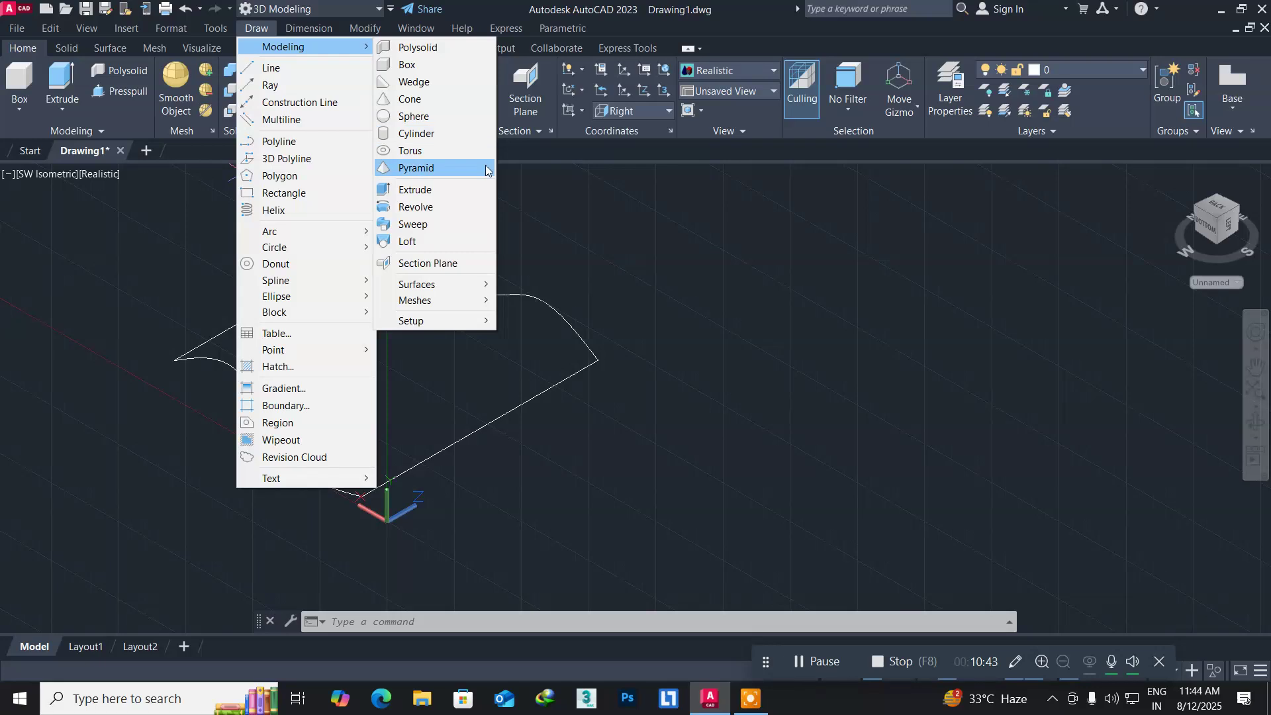
pyautogui.moveTo(485, 284)
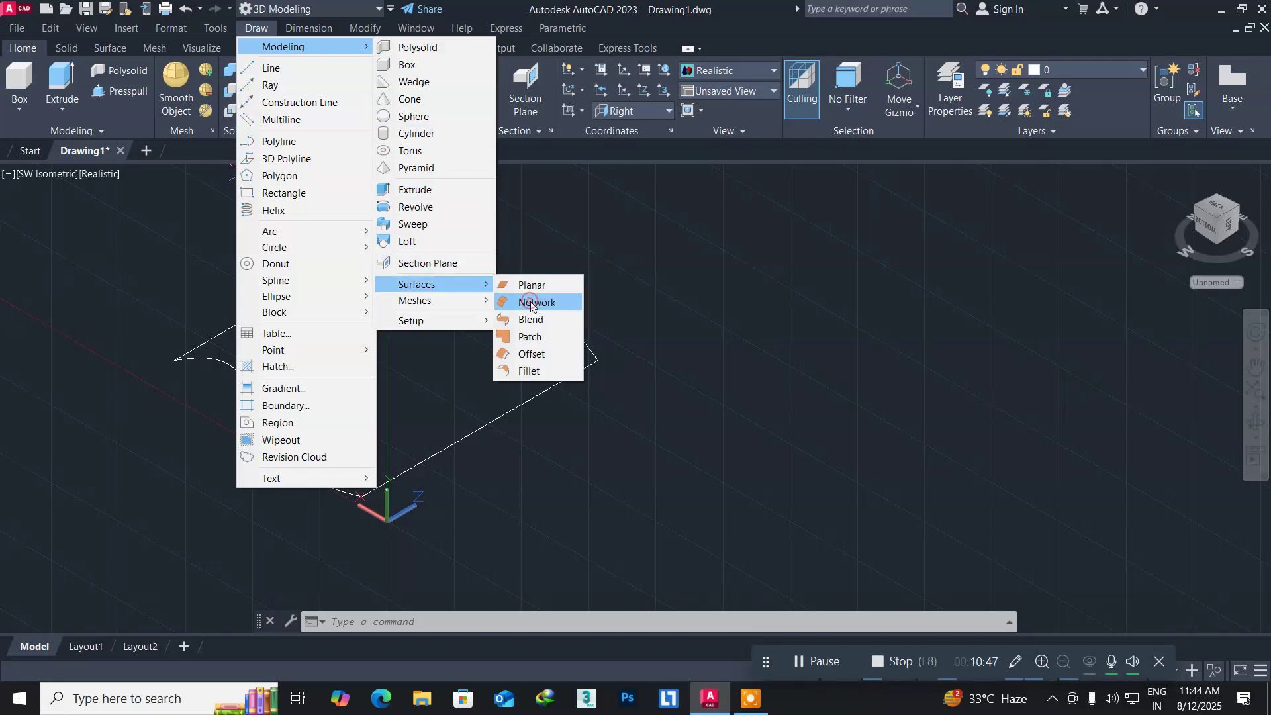
pyautogui.click(531, 305)
pyautogui.click(519, 261)
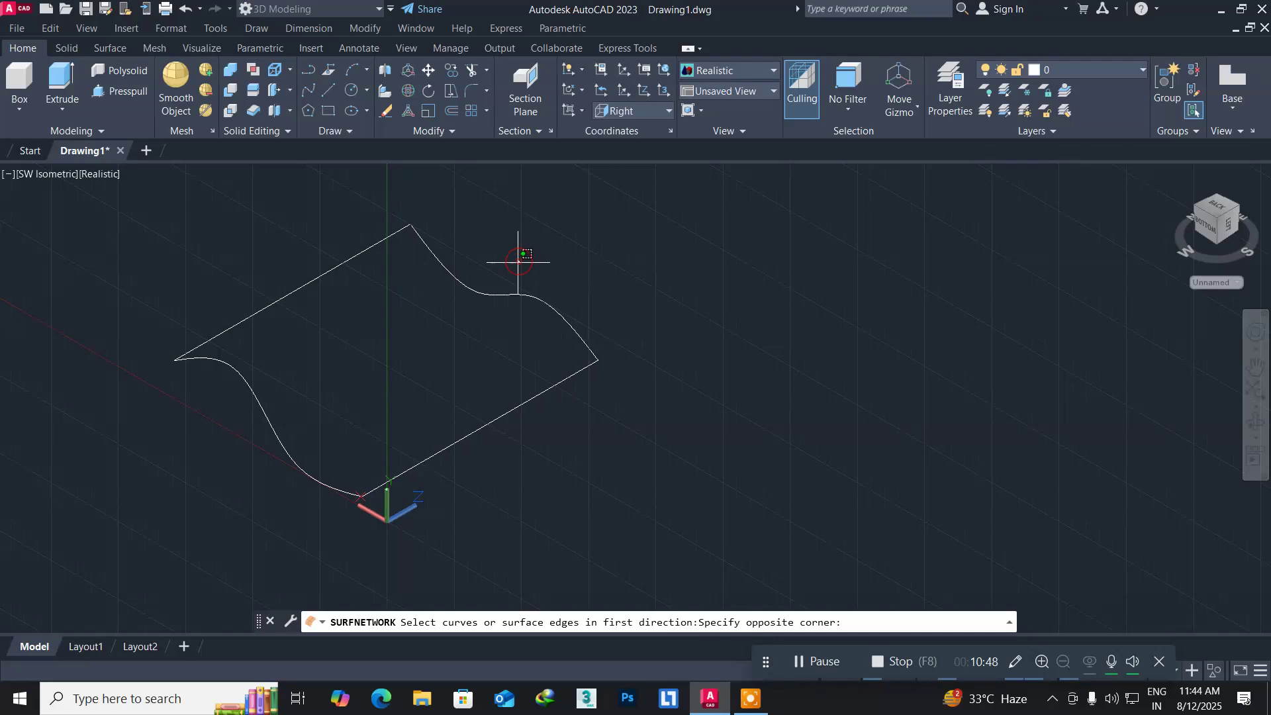
pyautogui.click(437, 334)
pyautogui.click(269, 404)
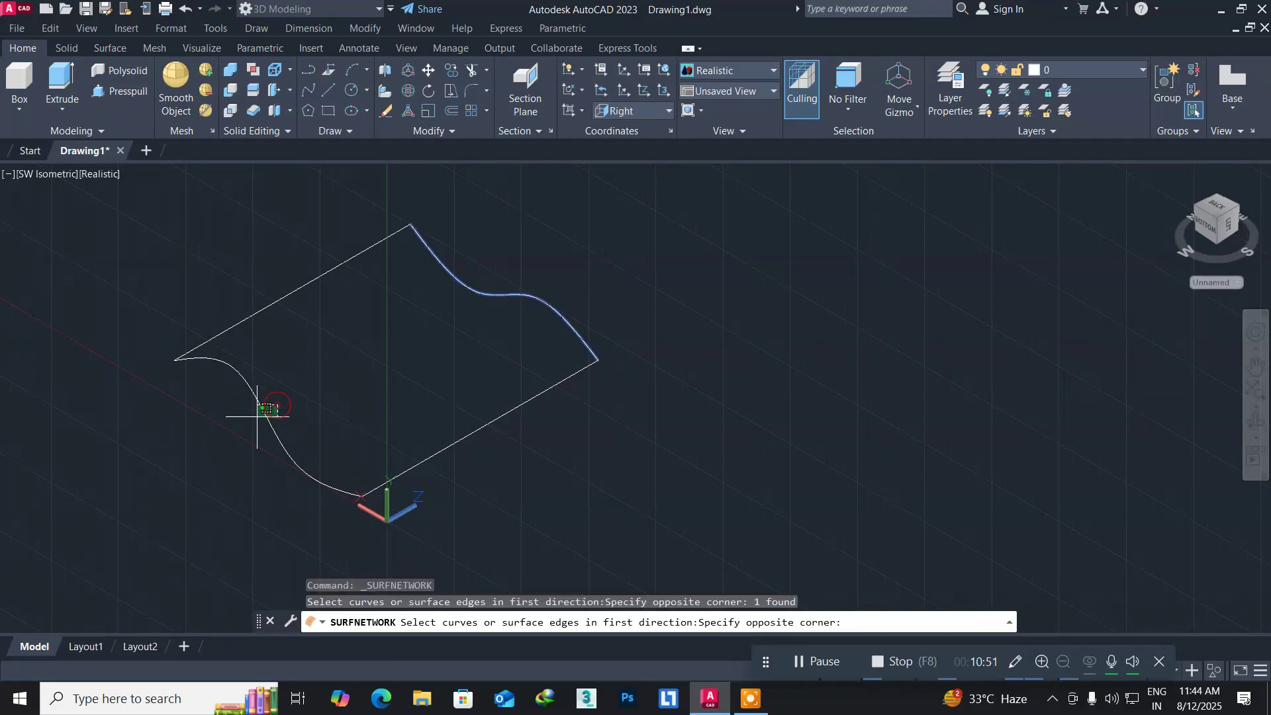
pyautogui.click(217, 451)
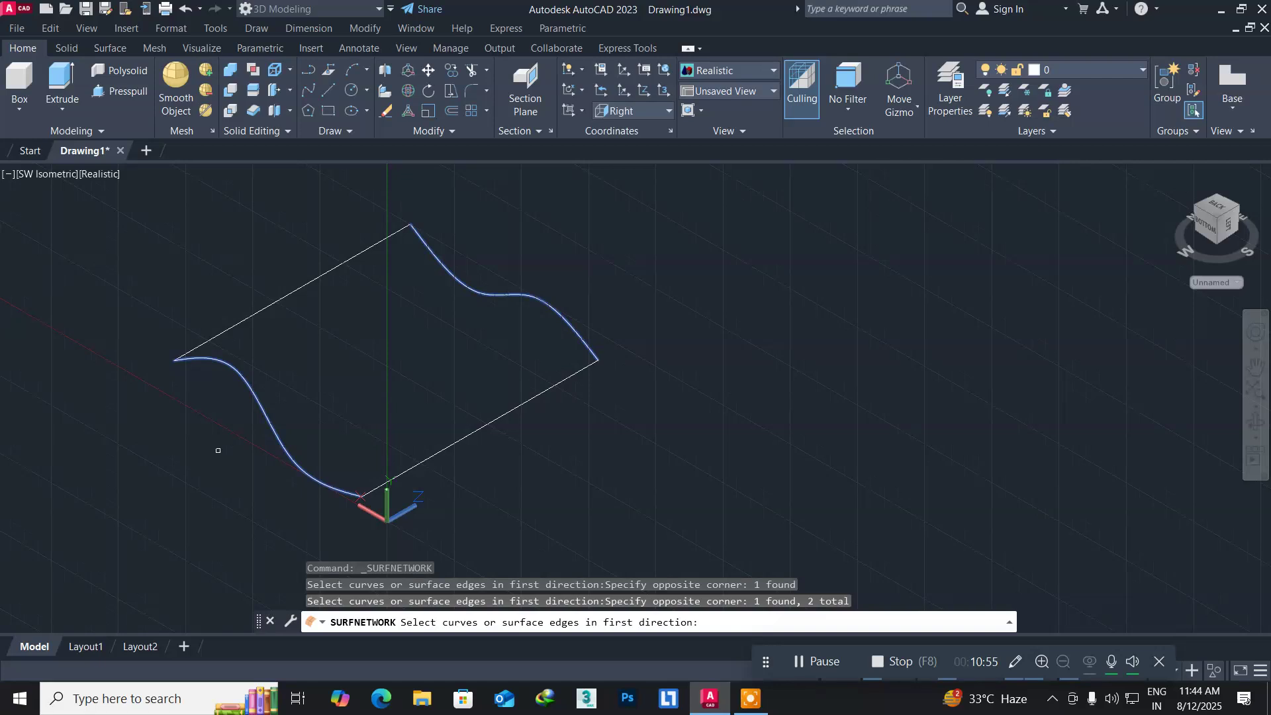
pyautogui.press('Return')
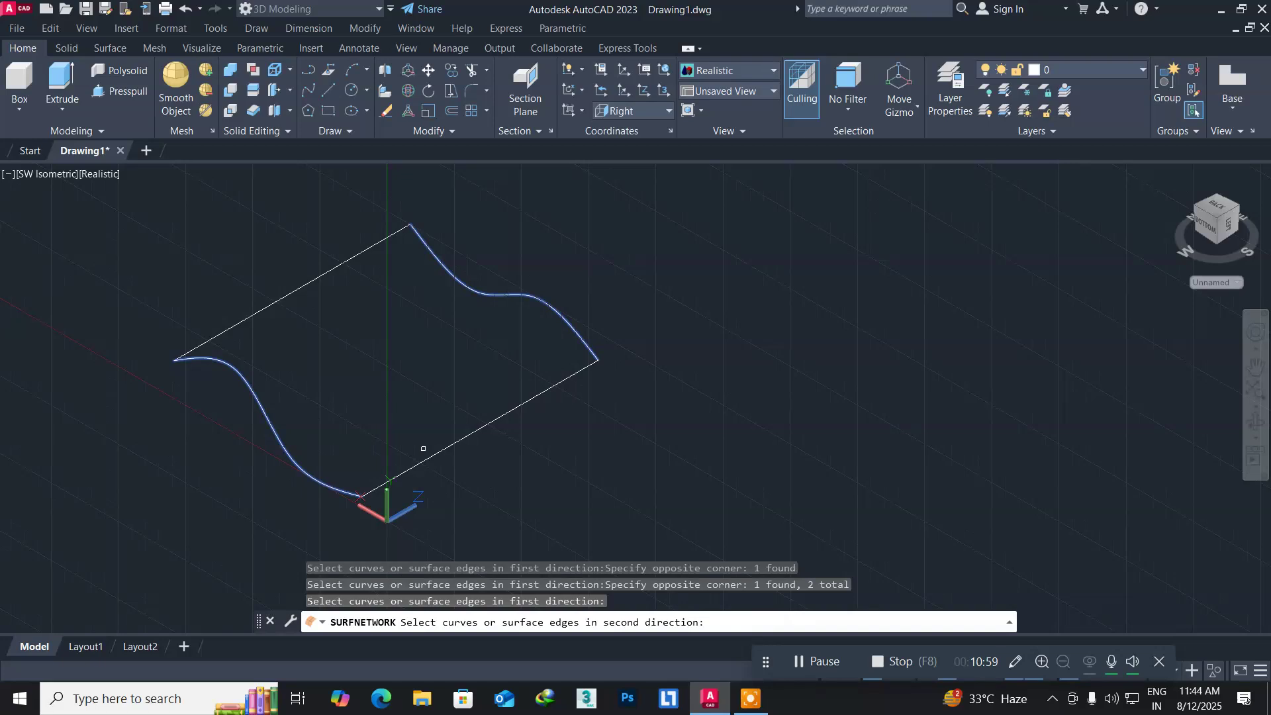
# Complete the network surface with the two straight splines as second-direction curves and display it in 2D Wireframe.
pyautogui.click(470, 478)
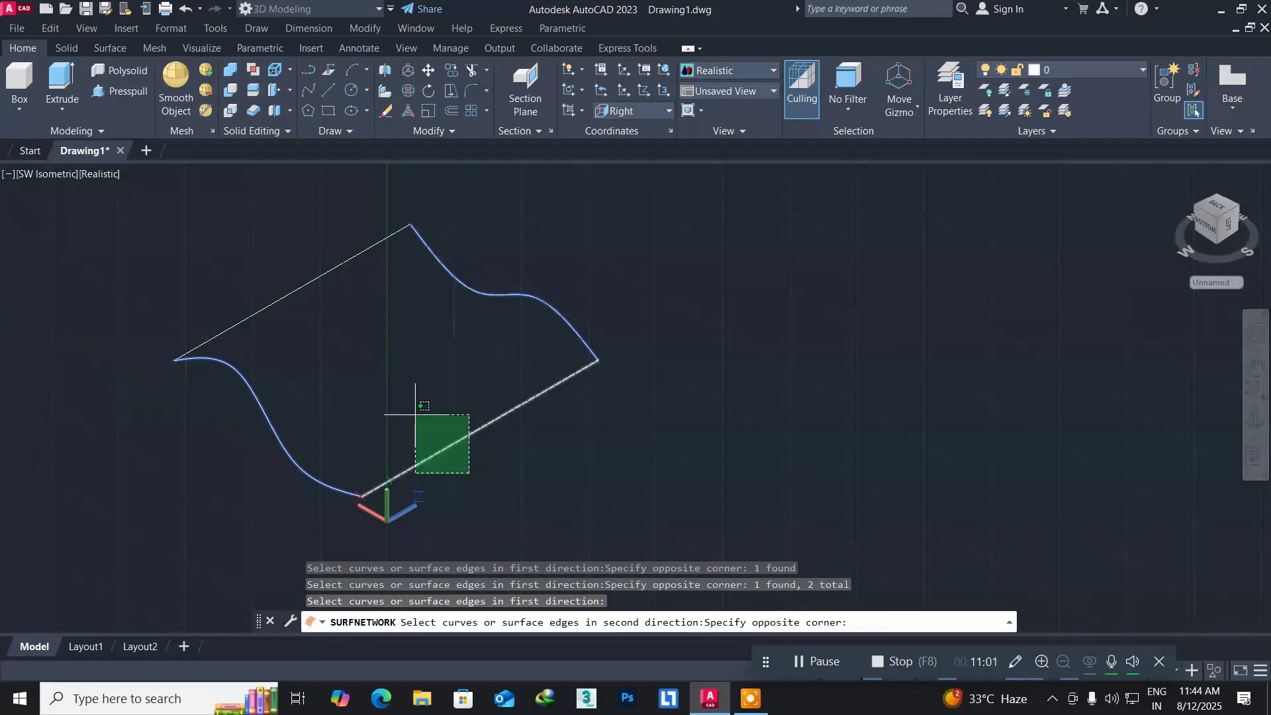
pyautogui.click(415, 415)
pyautogui.click(292, 324)
pyautogui.click(227, 273)
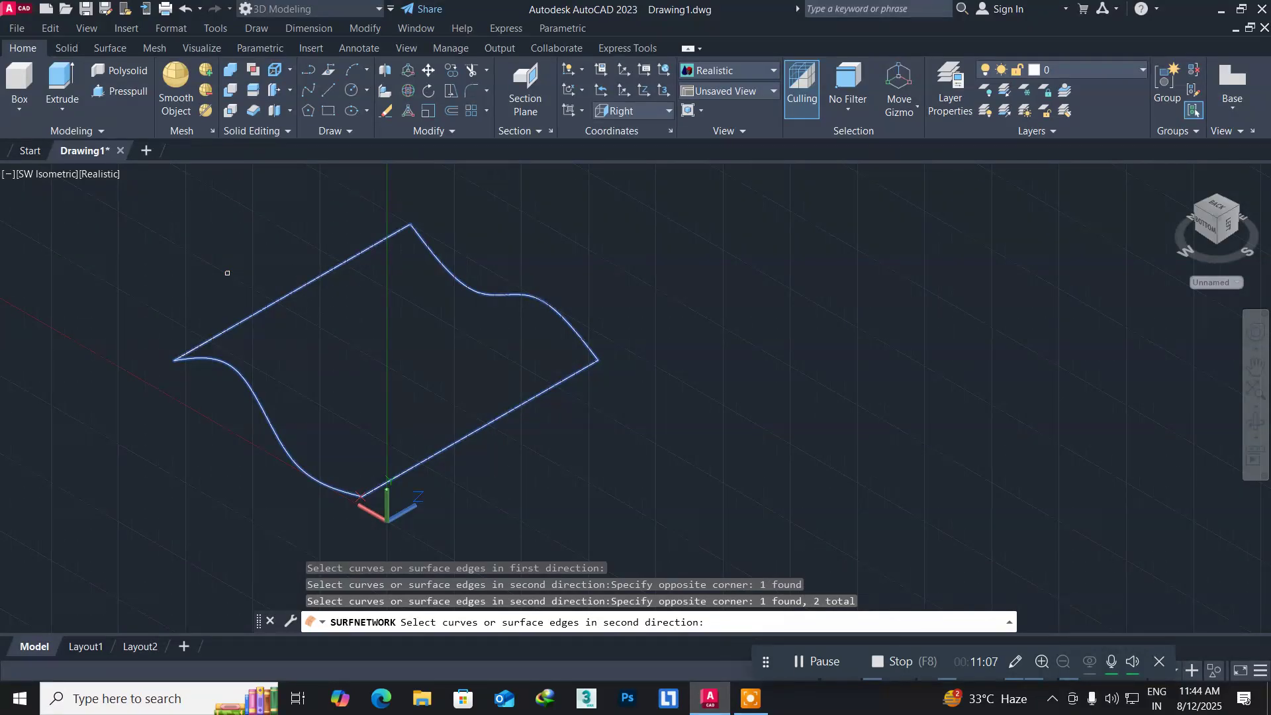
pyautogui.press('Return')
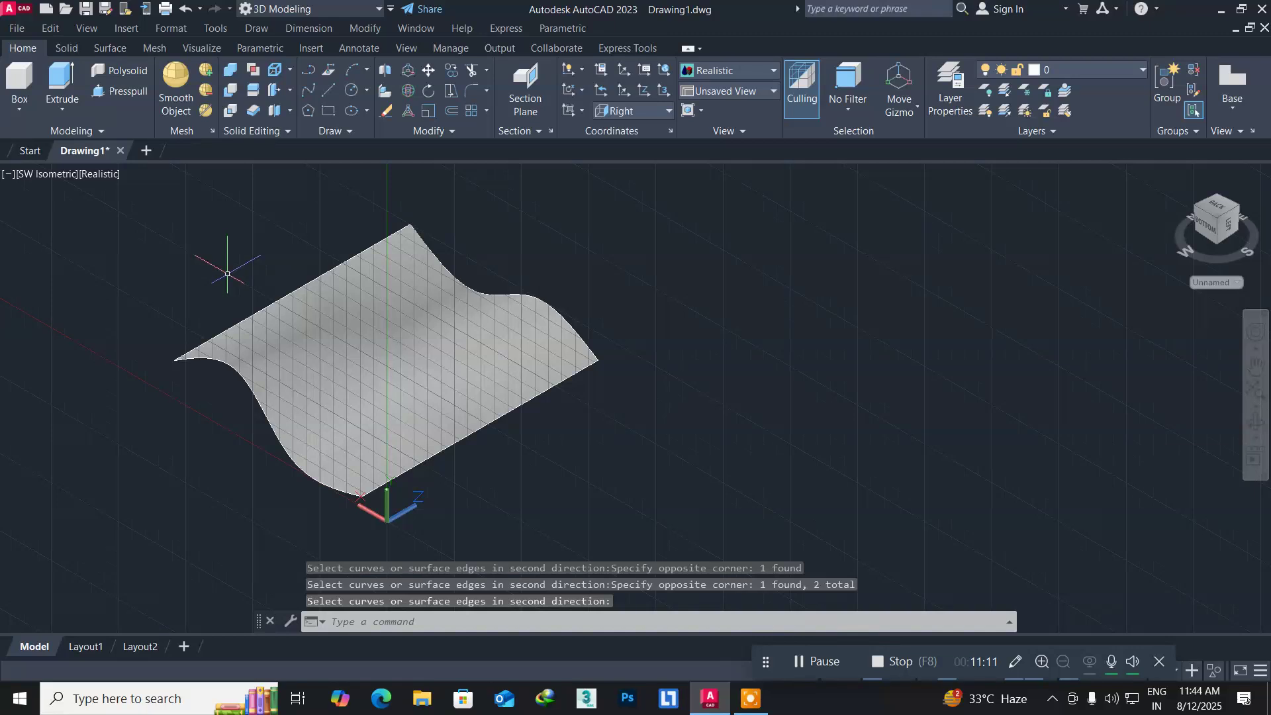
pyautogui.click(86, 175)
pyautogui.click(110, 210)
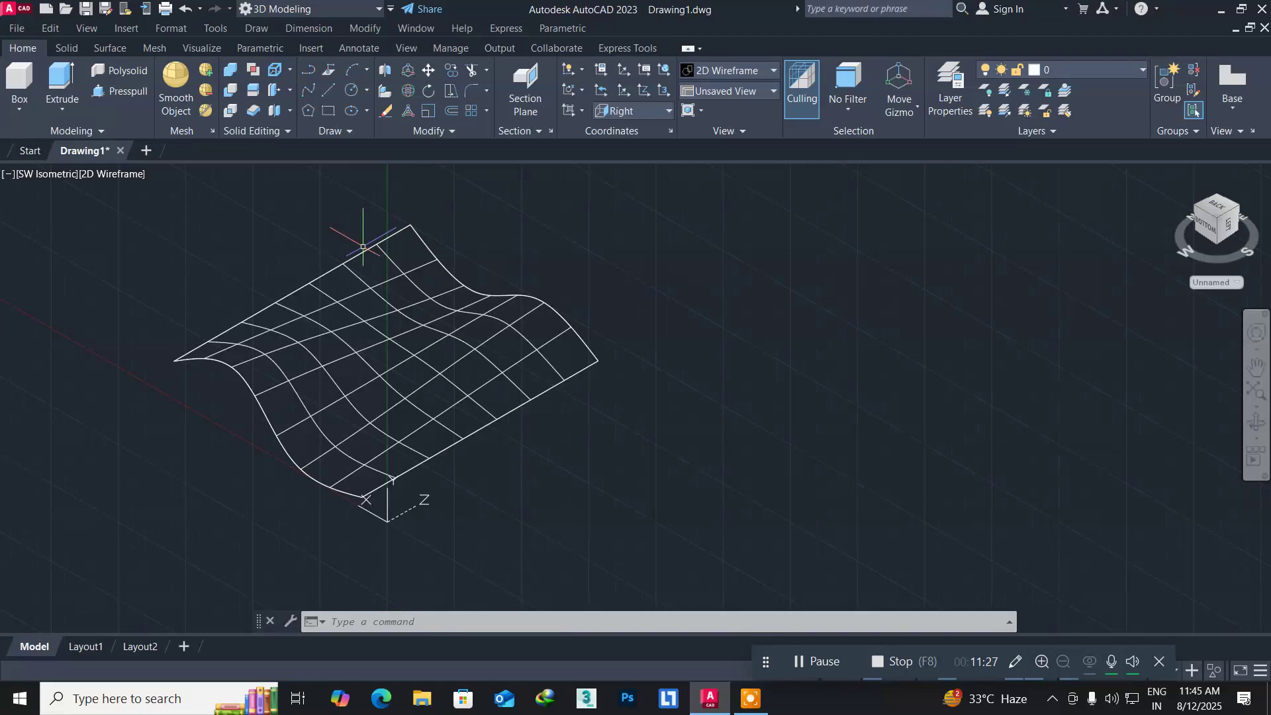
# Undo the visual style change, network surface, connecting splines, move and view change, back to the crossing splines in the Right view.
pyautogui.hotkey('ctrl', 'z')
pyautogui.hotkey('ctrl', 'z')
pyautogui.hotkey('ctrl', 'z')
pyautogui.hotkey('ctrl', 'z')
pyautogui.hotkey('ctrl', 'z')
pyautogui.hotkey('ctrl', 'z')
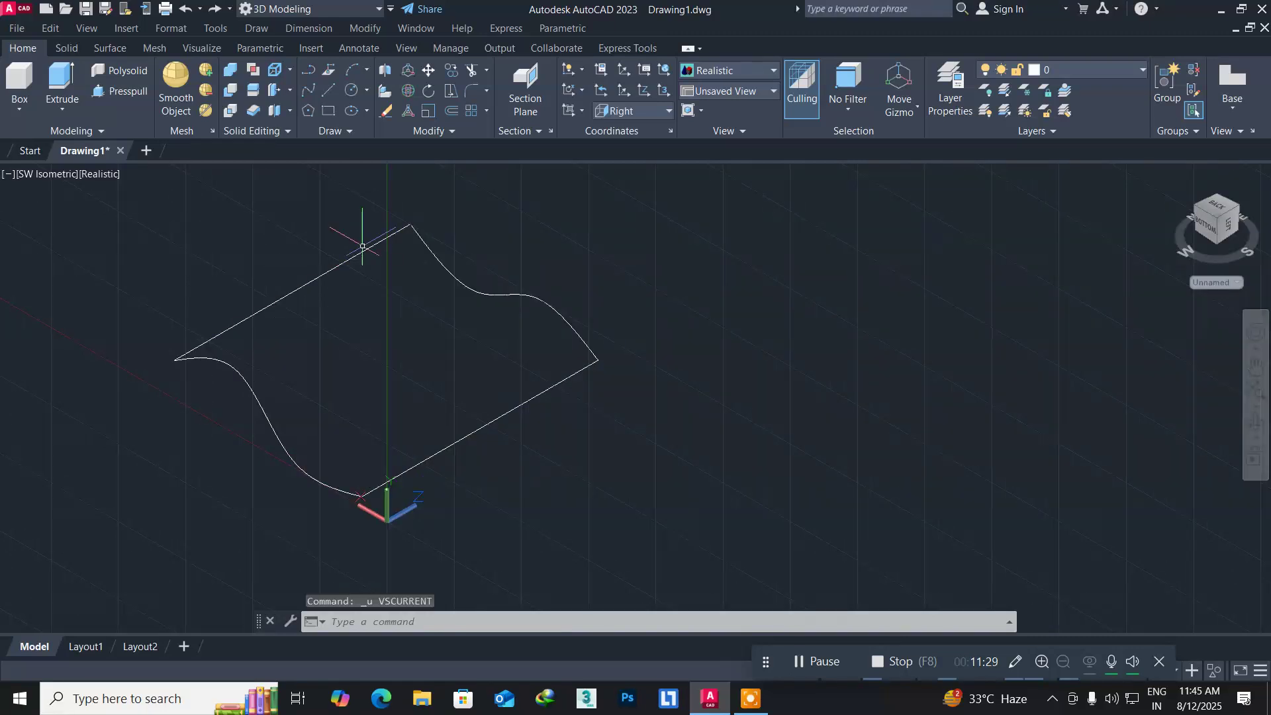
pyautogui.hotkey('ctrl', 'z')
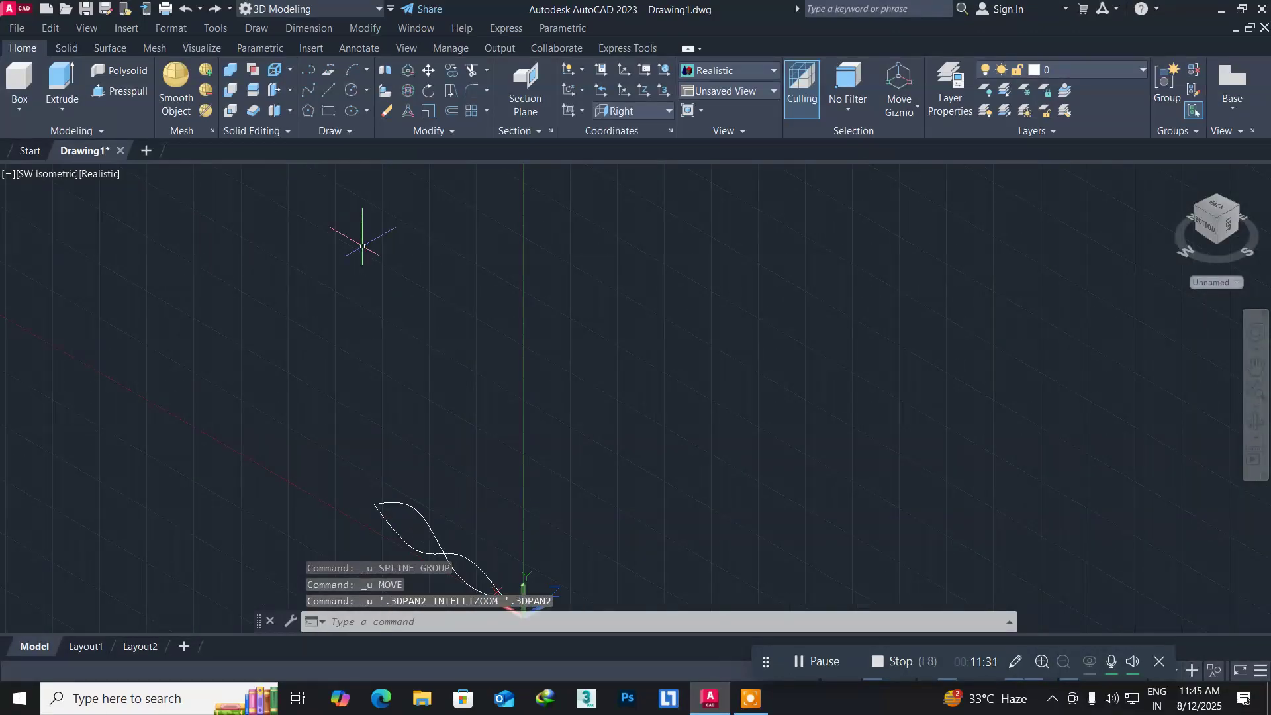
pyautogui.hotkey('ctrl', 'z')
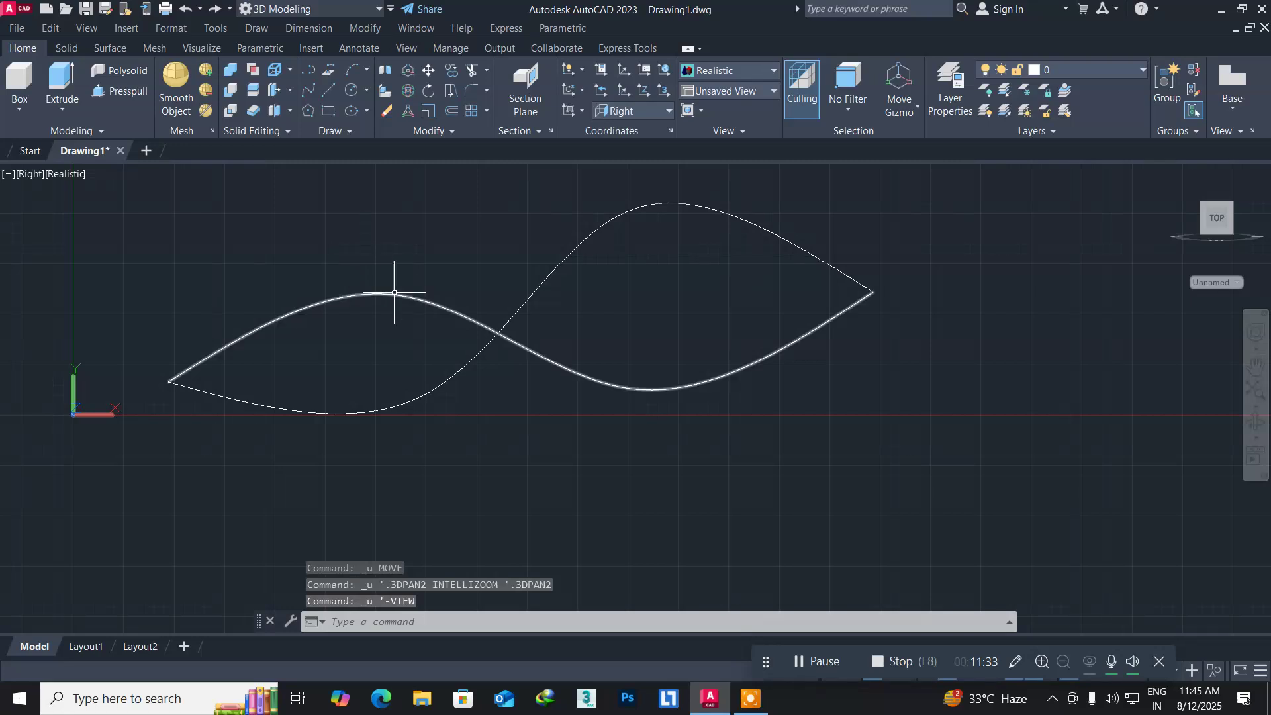
# Move the first wavy spline by its start point to beyond the second spline's far end, and view both in SW Isometric.
pyautogui.scroll(-2, 492, 461)
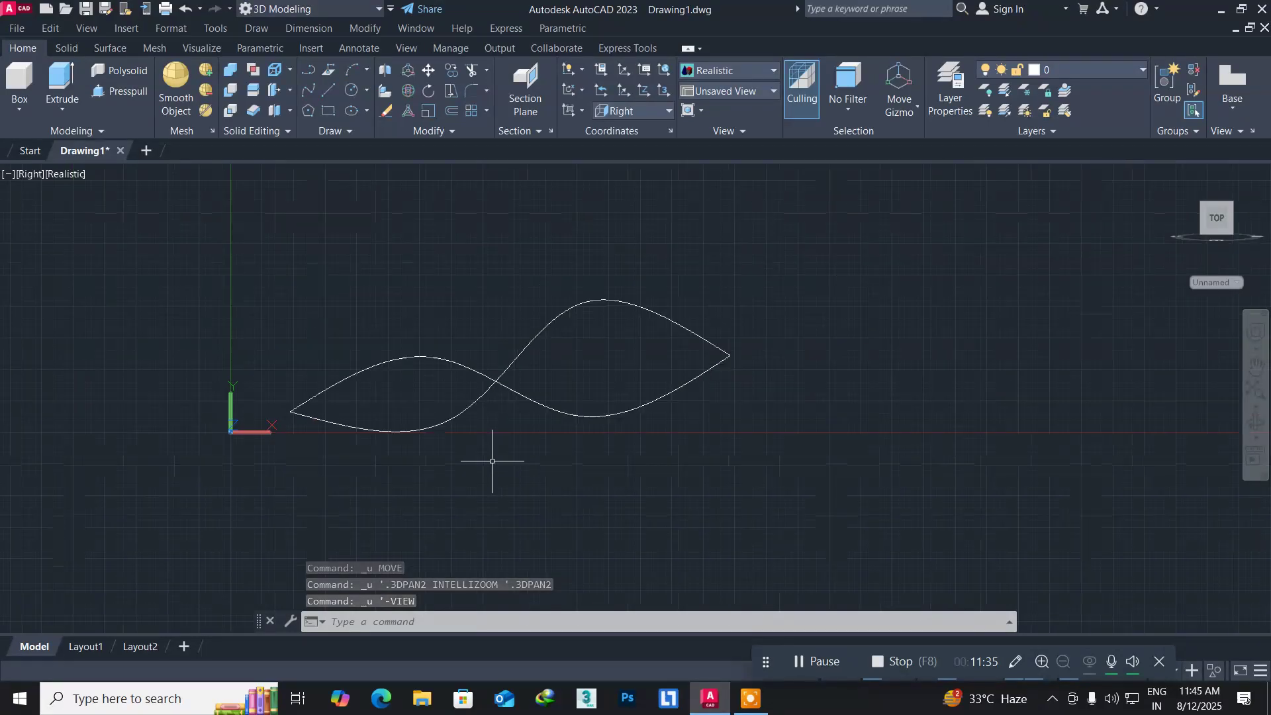
pyautogui.moveTo(491, 461); pyautogui.dragTo(284, 472, button='middle')
pyautogui.write('m')
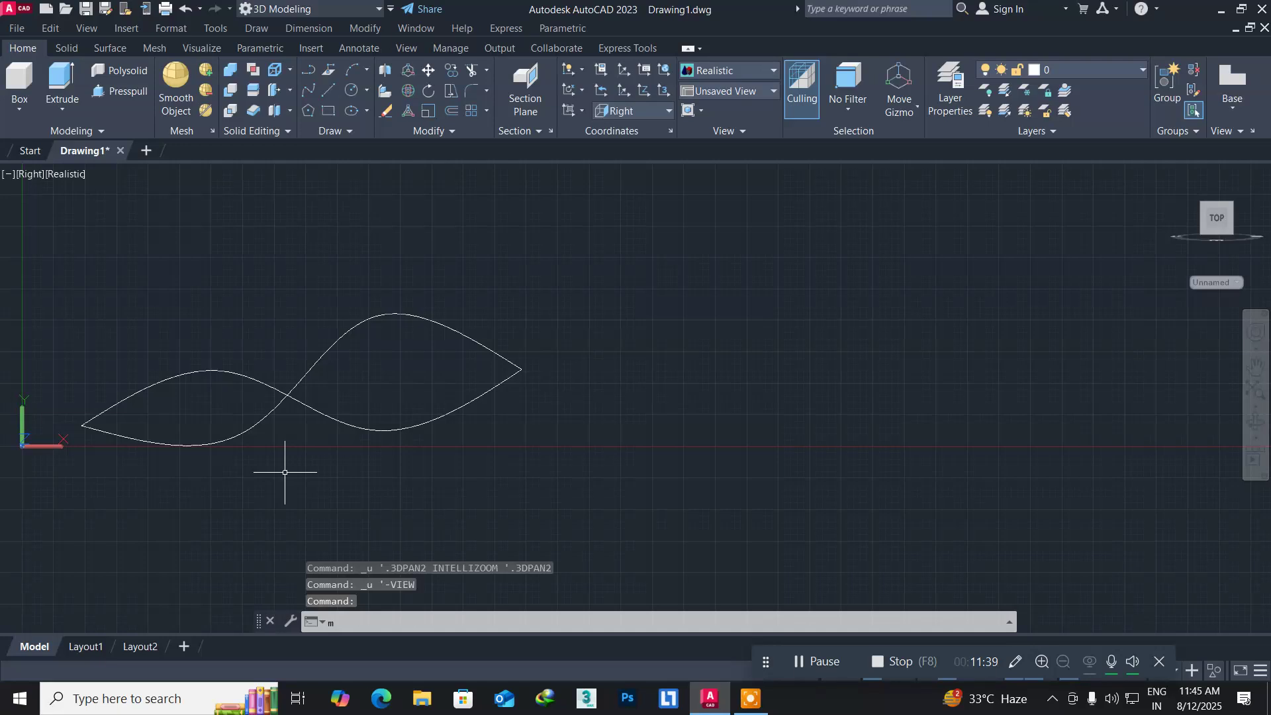
pyautogui.press('Return')
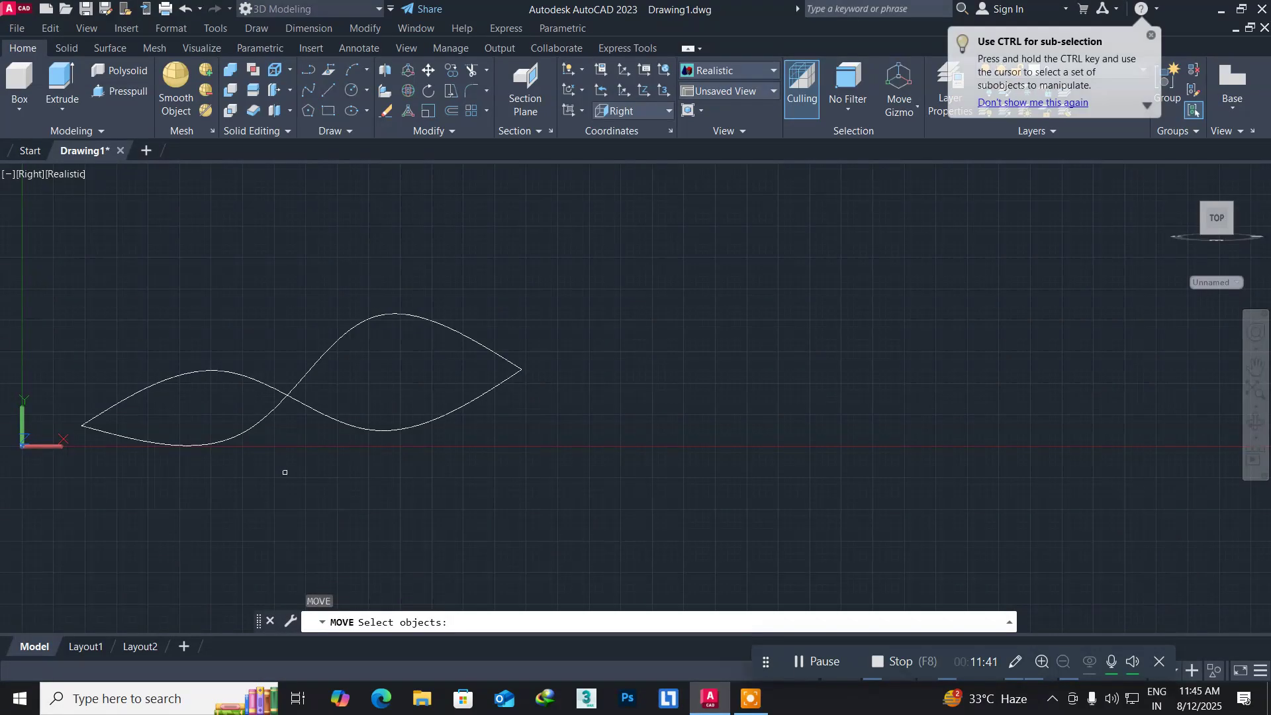
pyautogui.click(329, 417)
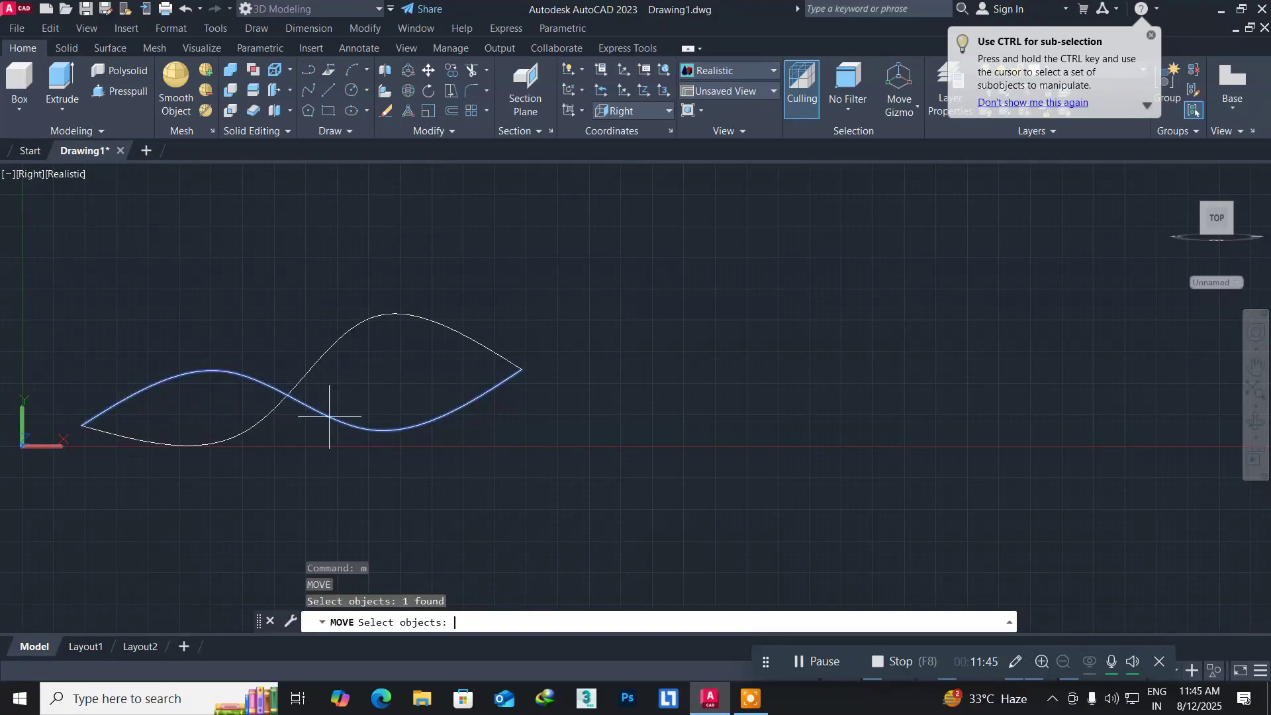
pyautogui.press('Return')
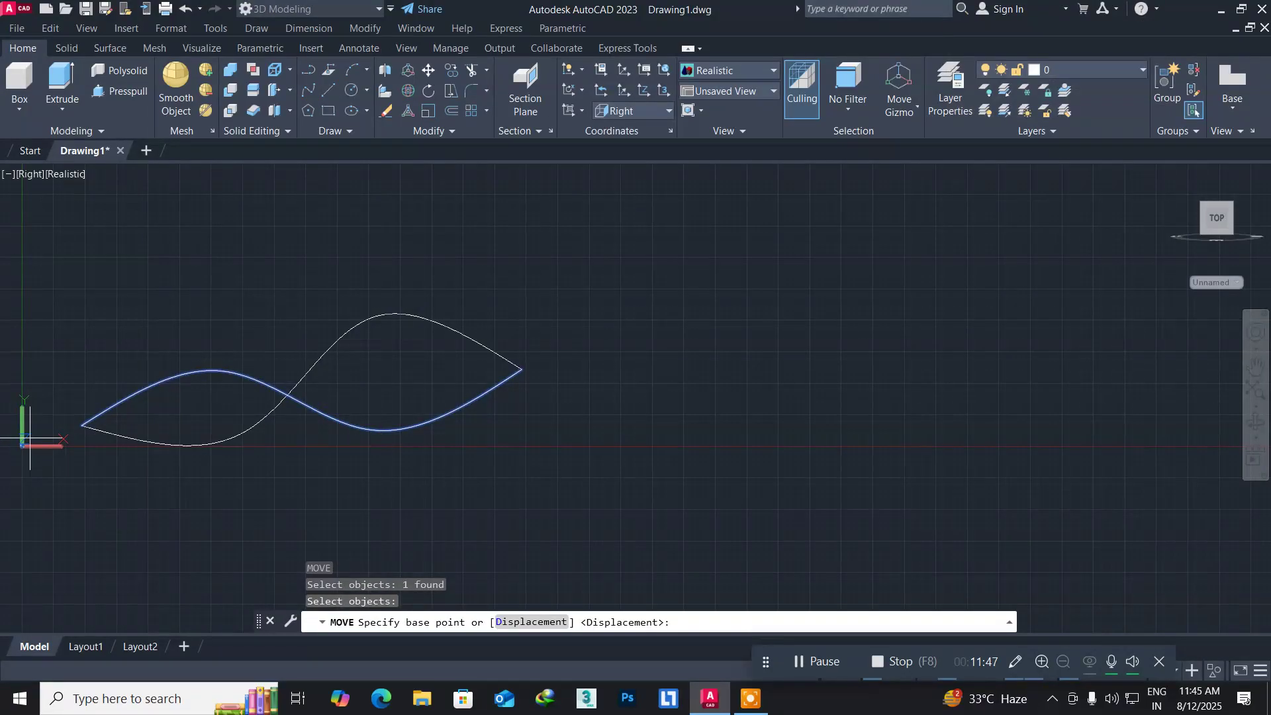
pyautogui.click(81, 426)
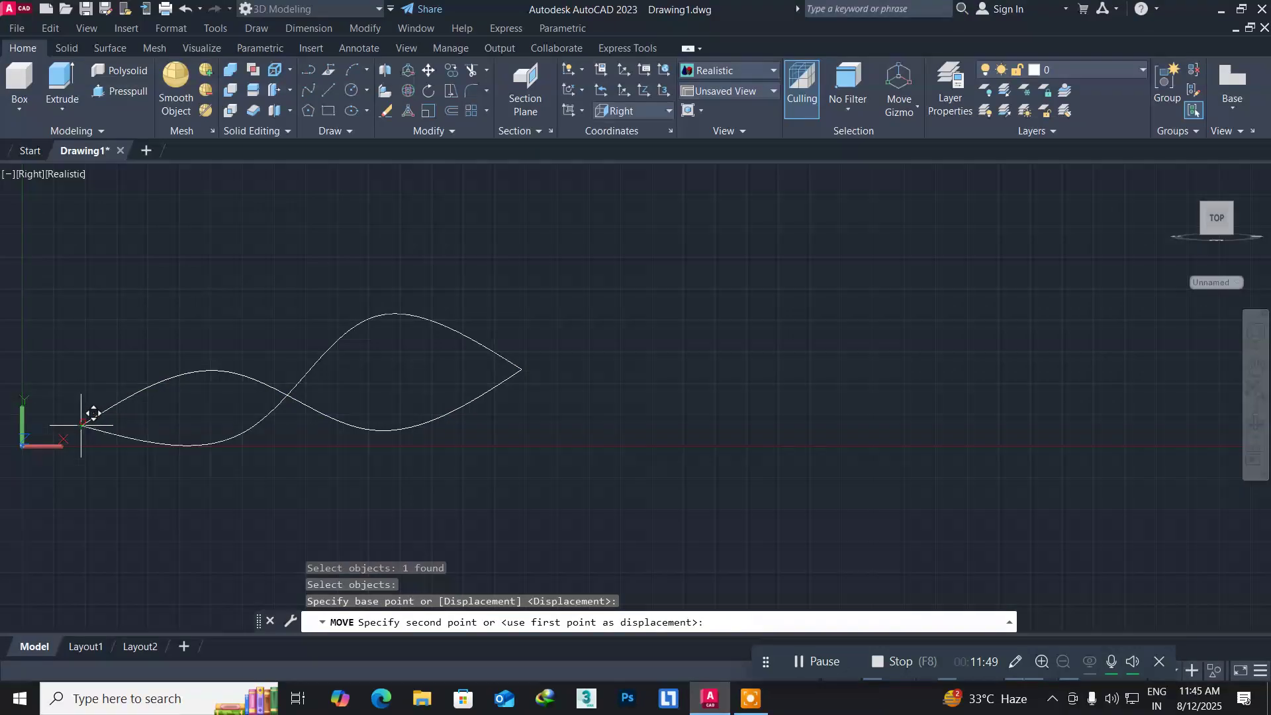
pyautogui.click(593, 382)
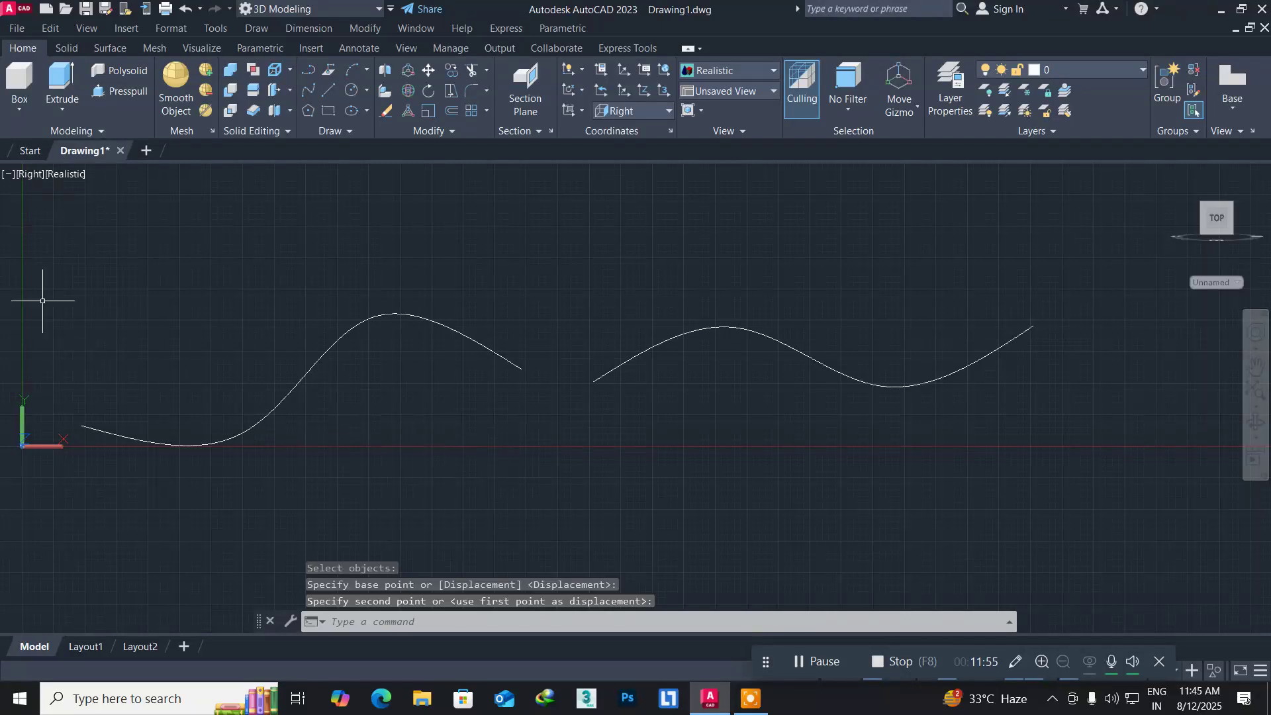
pyautogui.click(24, 175)
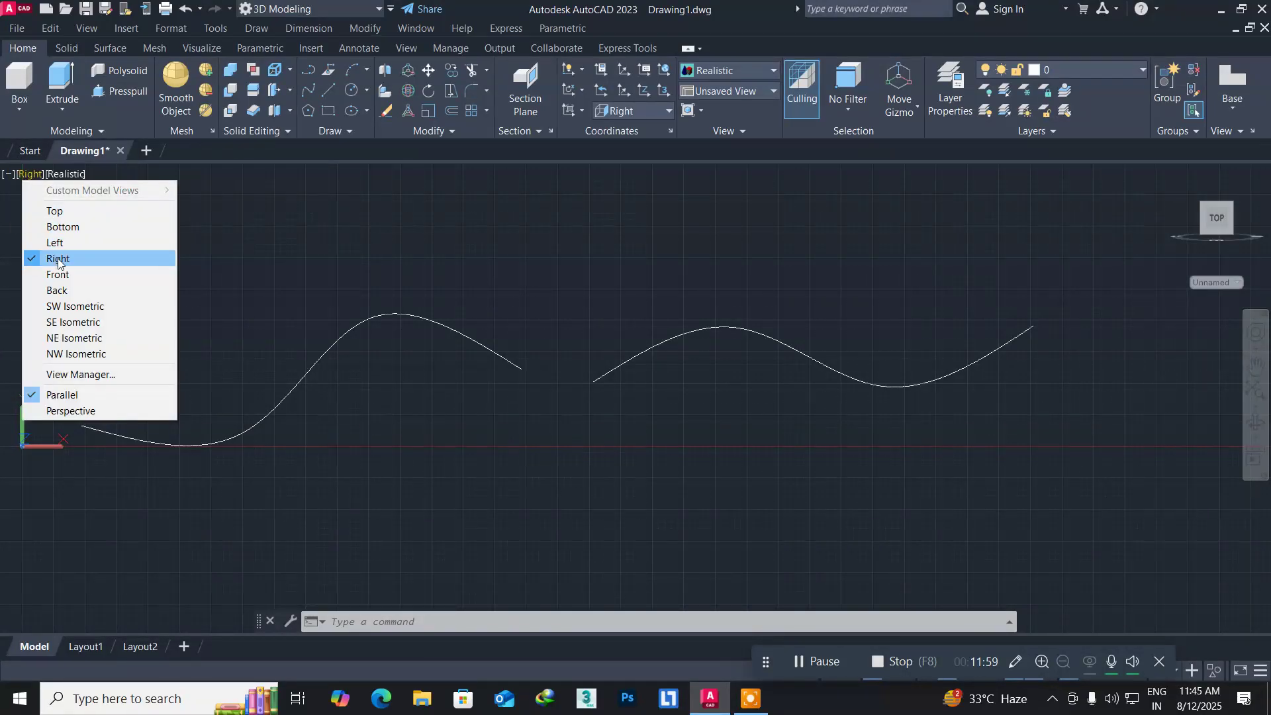
pyautogui.click(76, 307)
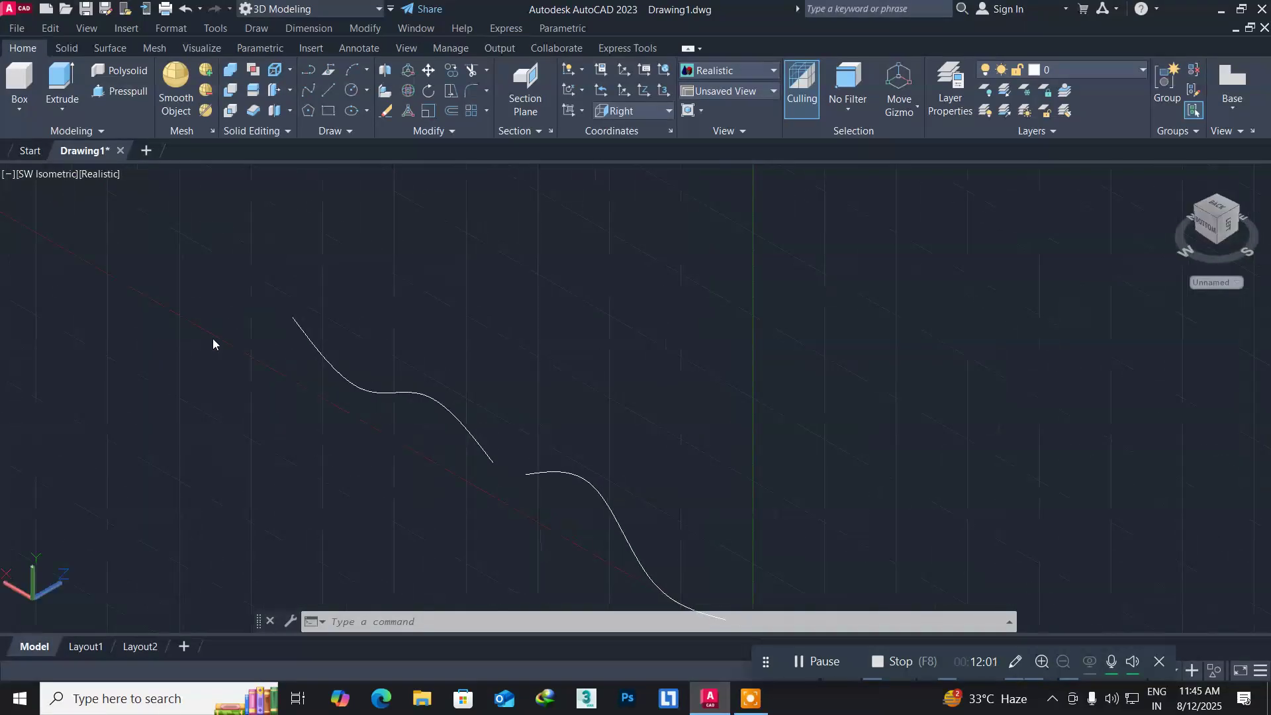
# Extrude both wavy splines together into two surfaces about 851 units deep.
pyautogui.moveTo(370, 478); pyautogui.dragTo(259, 401, button='middle')
pyautogui.scroll(-2, 283, 402)
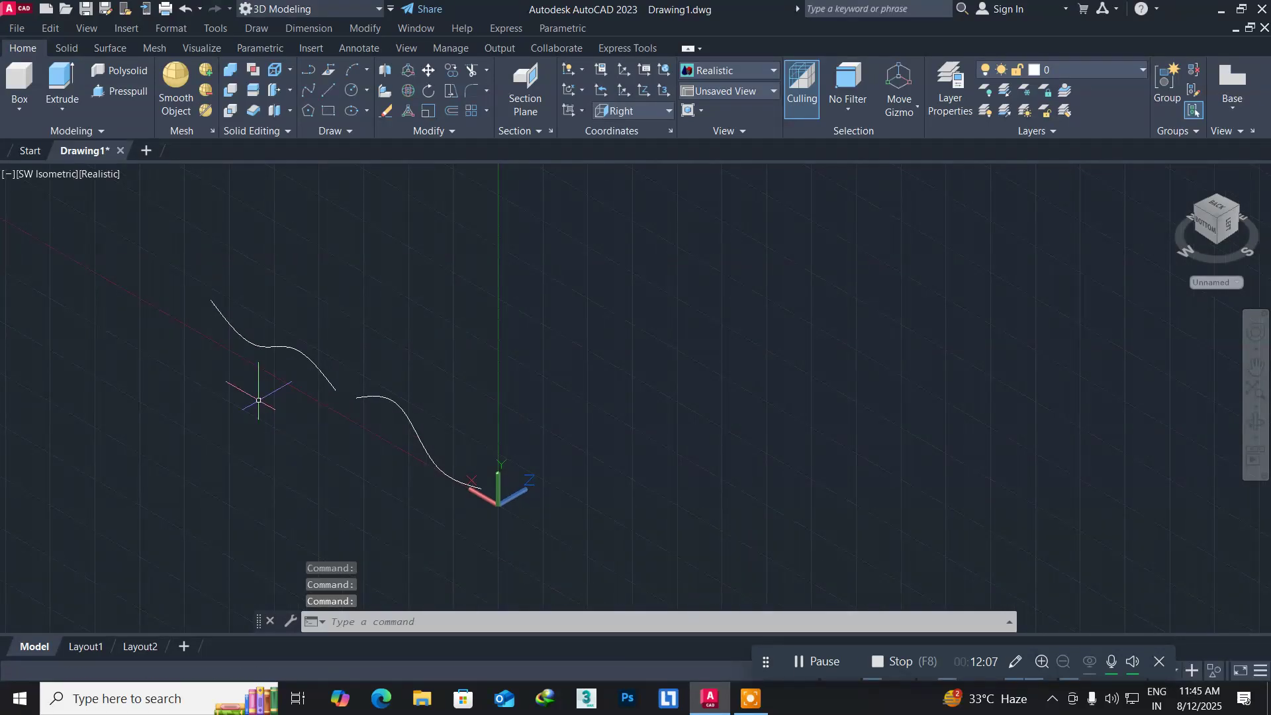
pyautogui.write('ex')
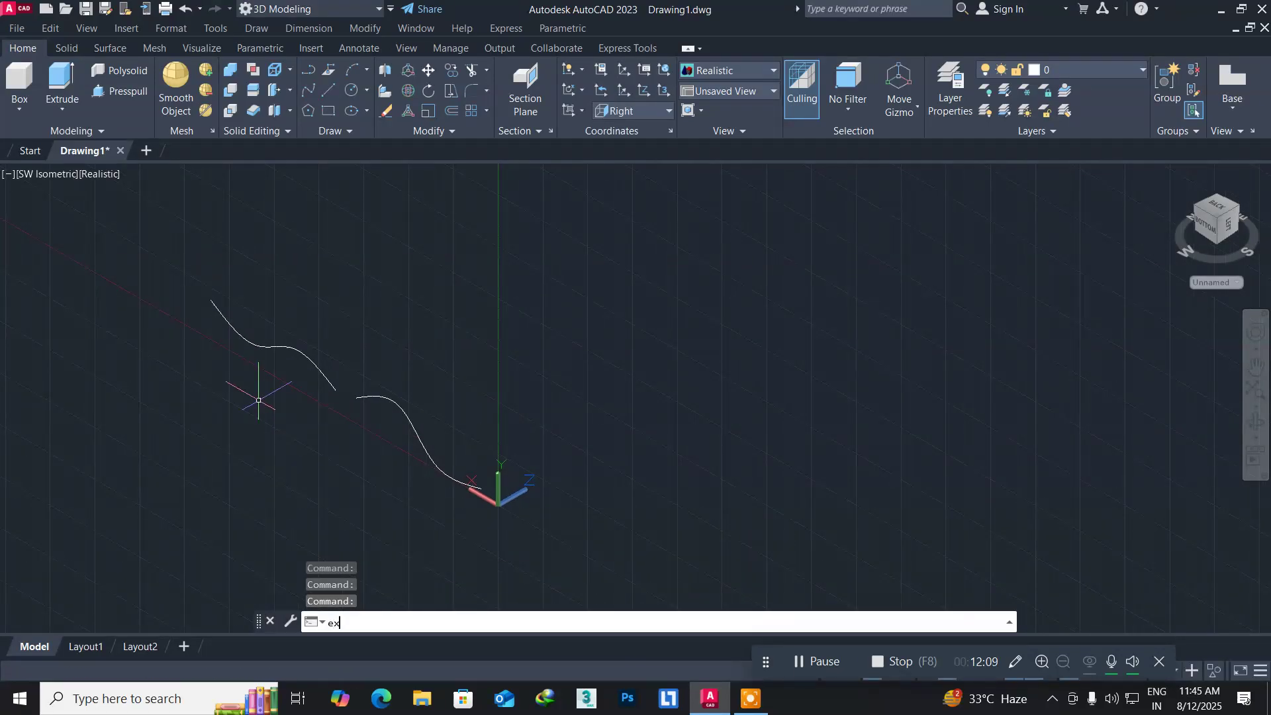
pyautogui.write('t')
pyautogui.press('Return')
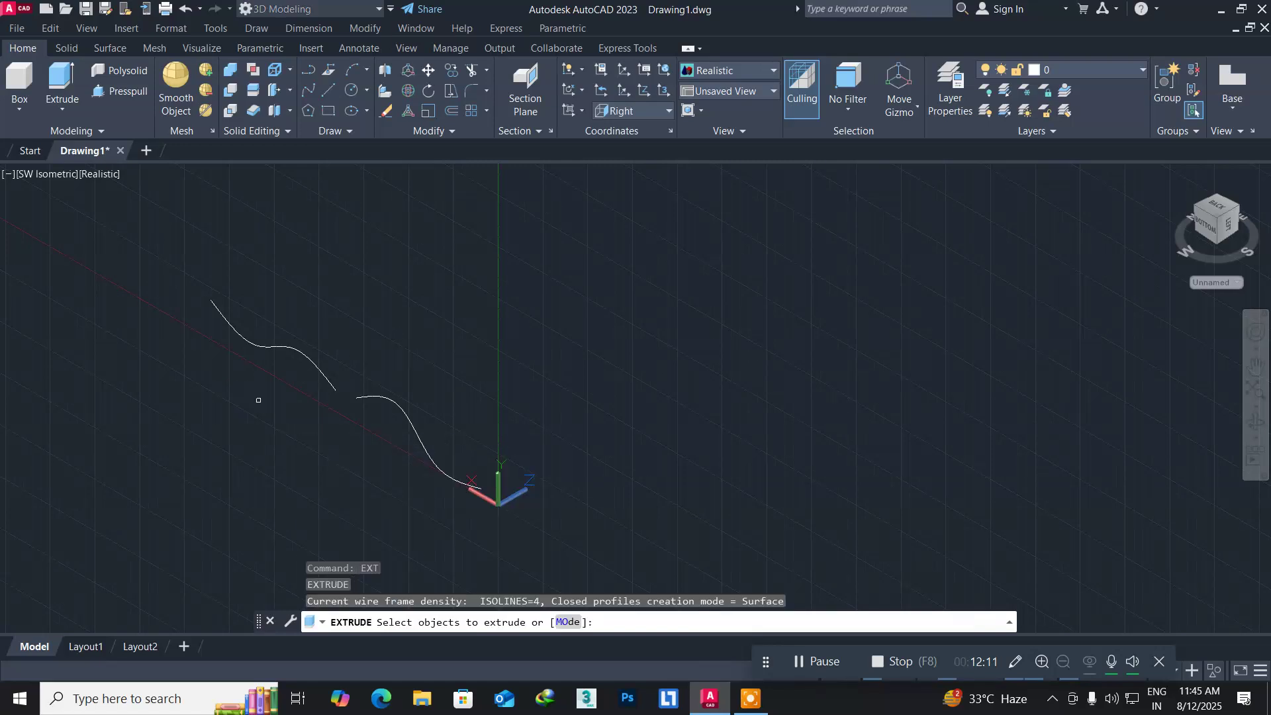
pyautogui.click(416, 456)
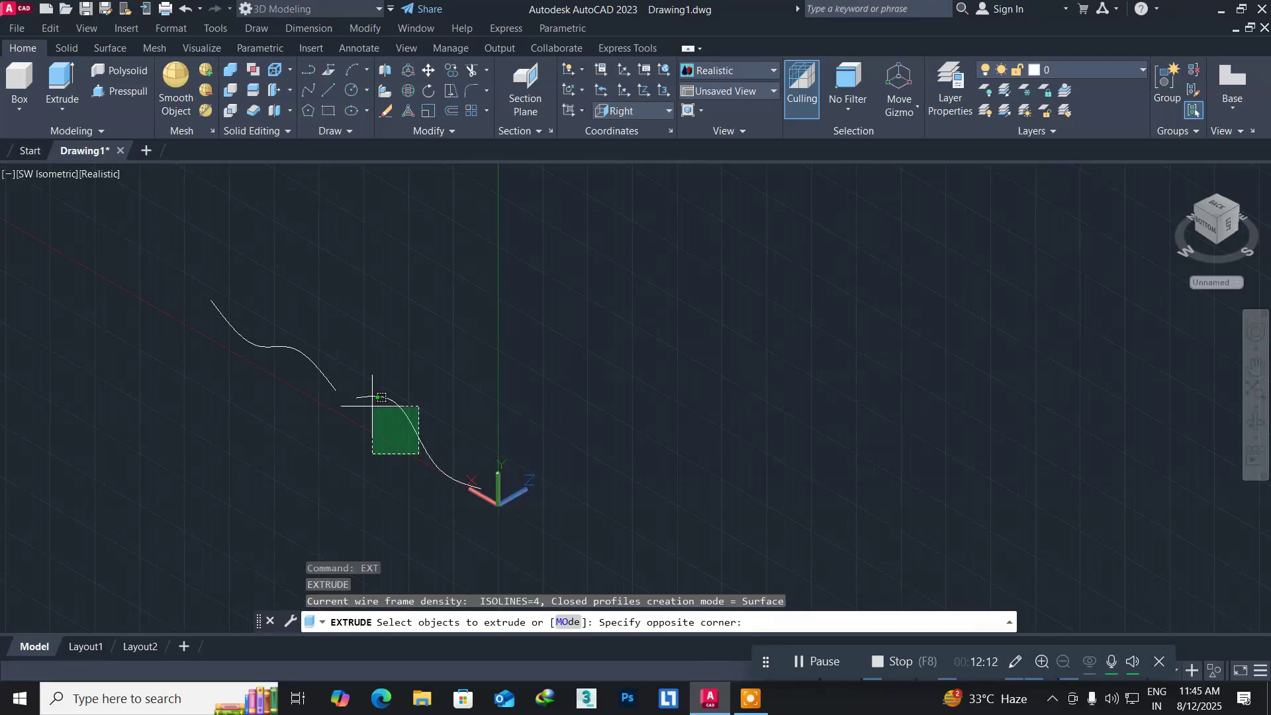
pyautogui.click(271, 327)
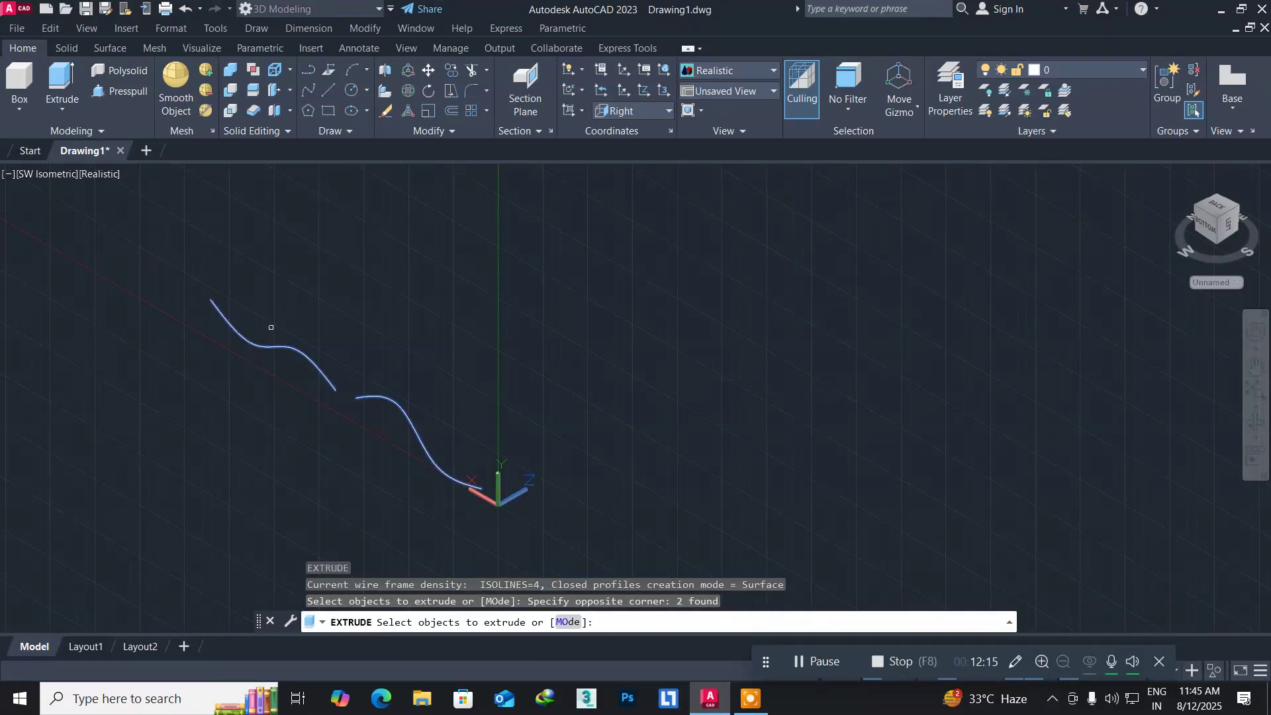
pyautogui.press('Return')
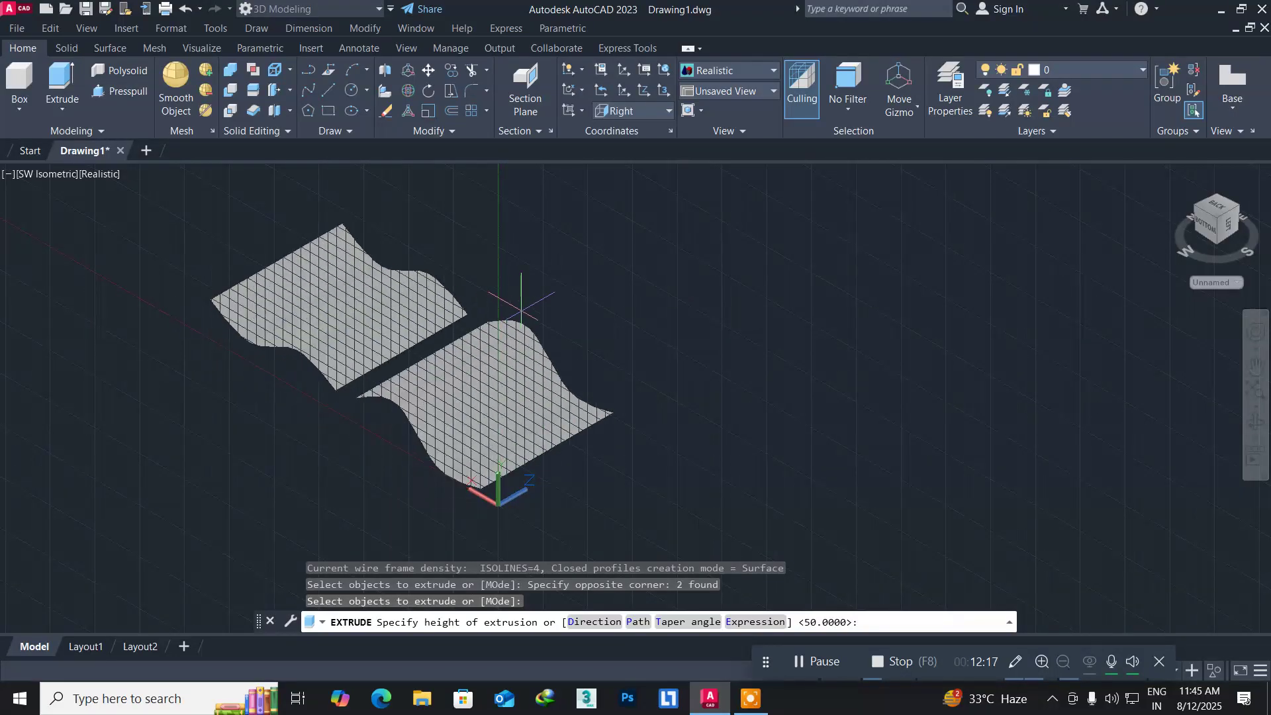
pyautogui.click(563, 306)
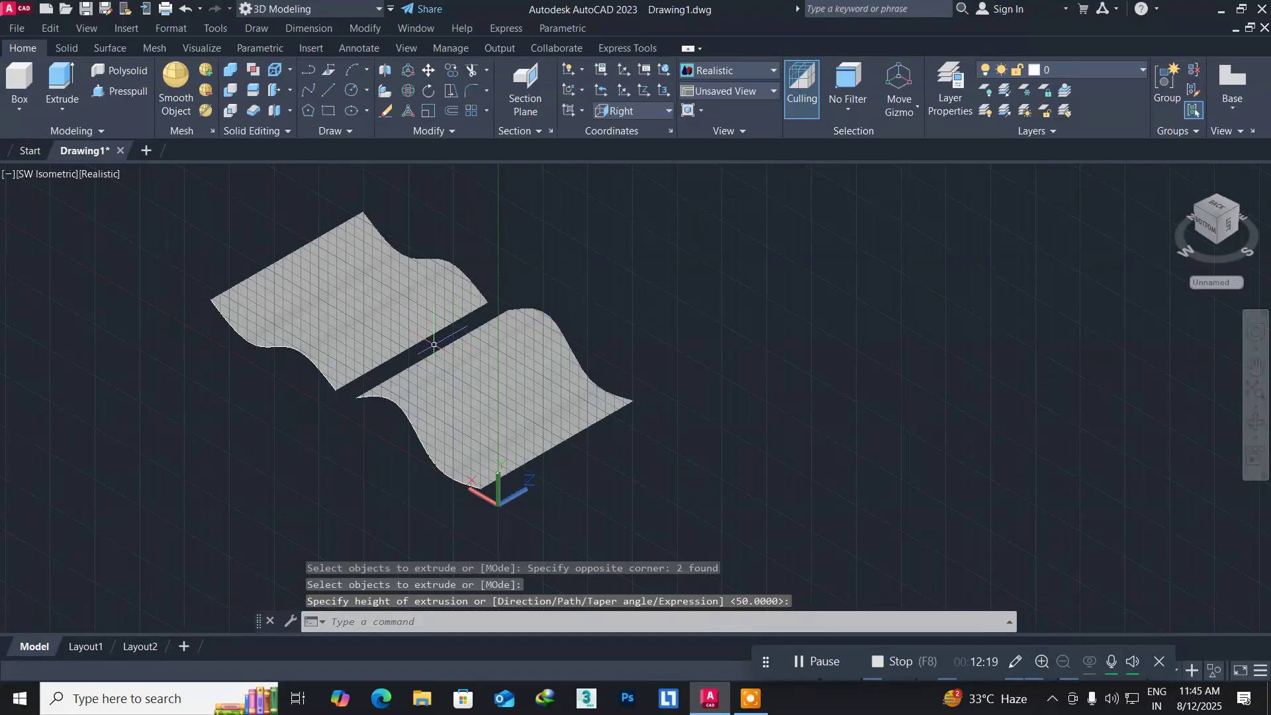
# Display the two extruded wavy surfaces in the 2D Wireframe visual style.
pyautogui.scroll(3, 358, 354)
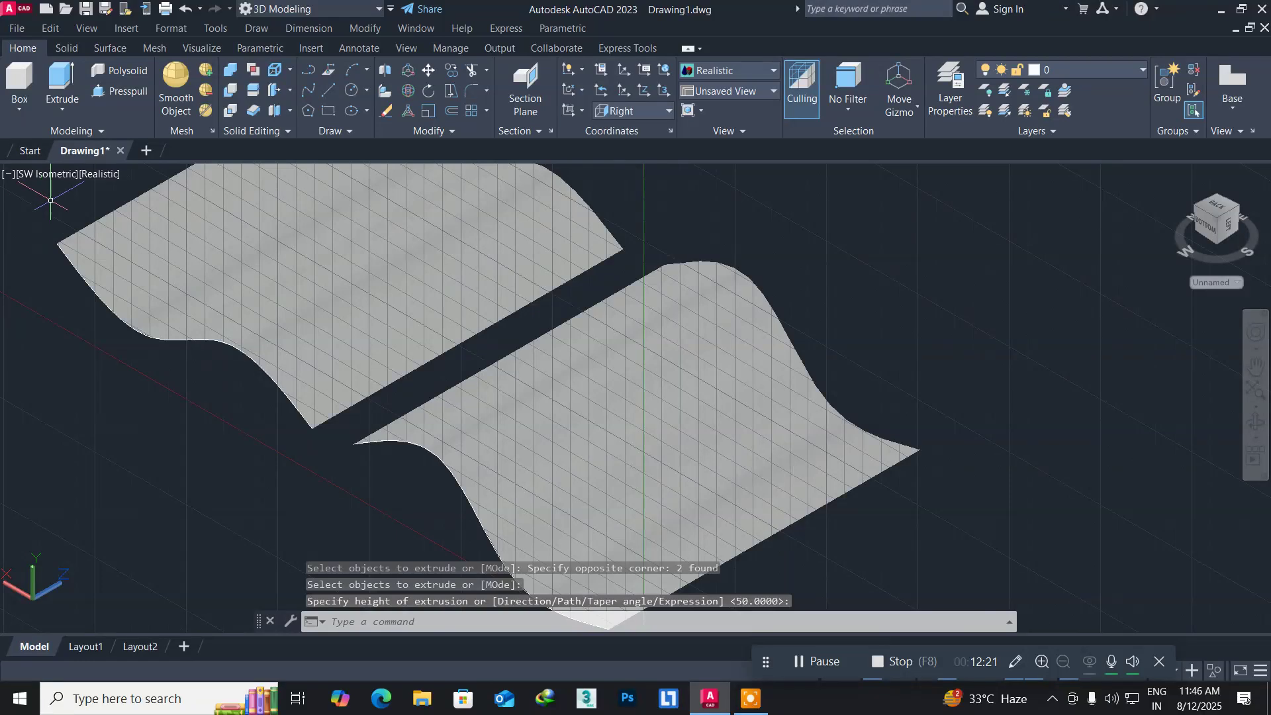
pyautogui.click(98, 174)
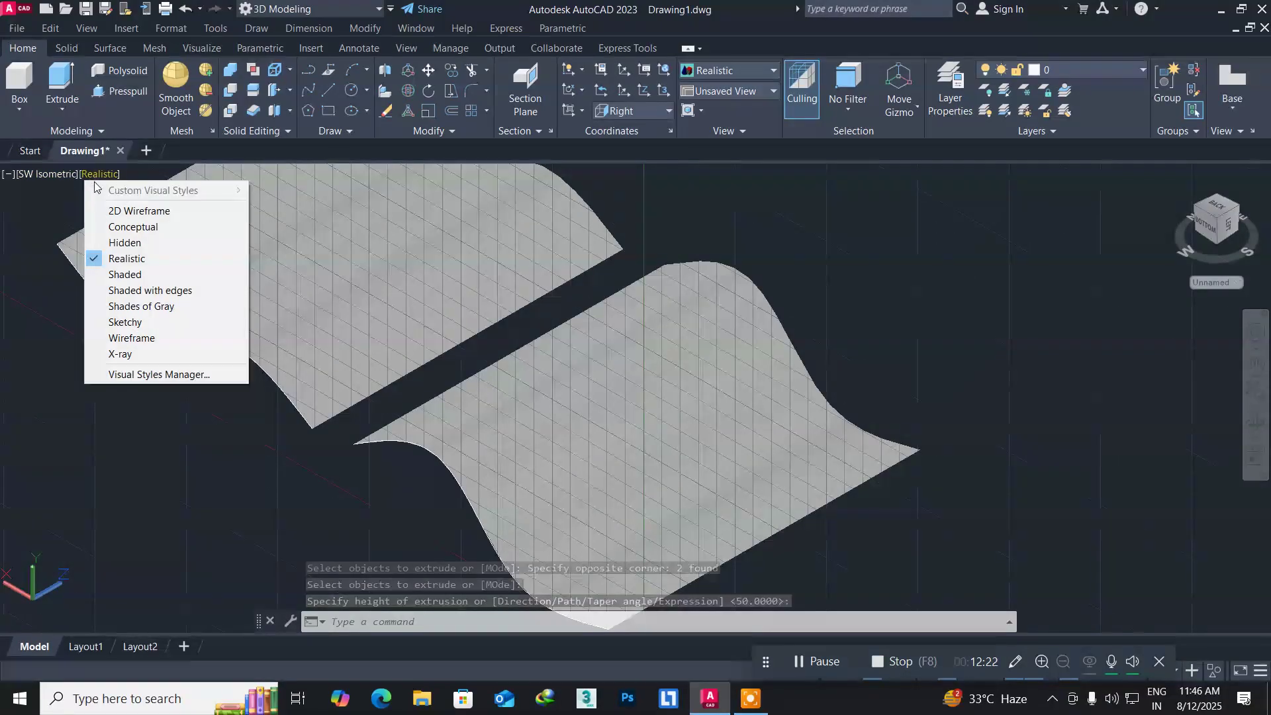
pyautogui.click(136, 212)
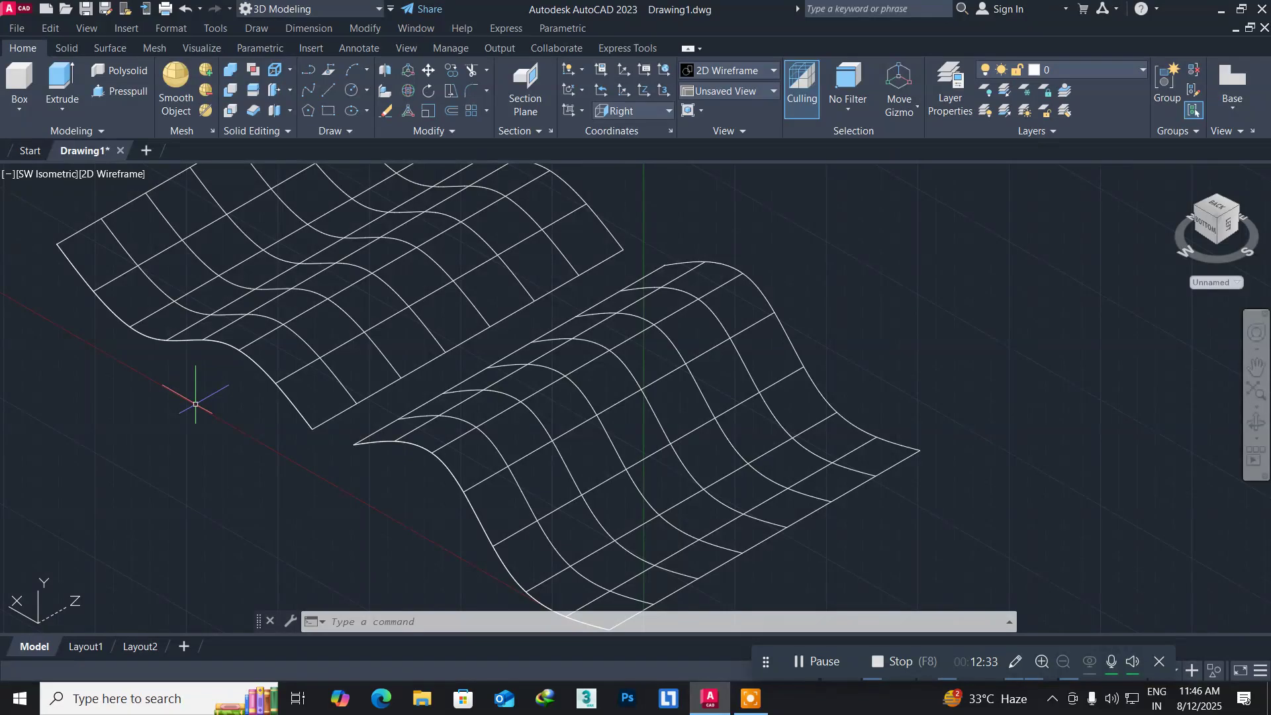
pyautogui.click(187, 268)
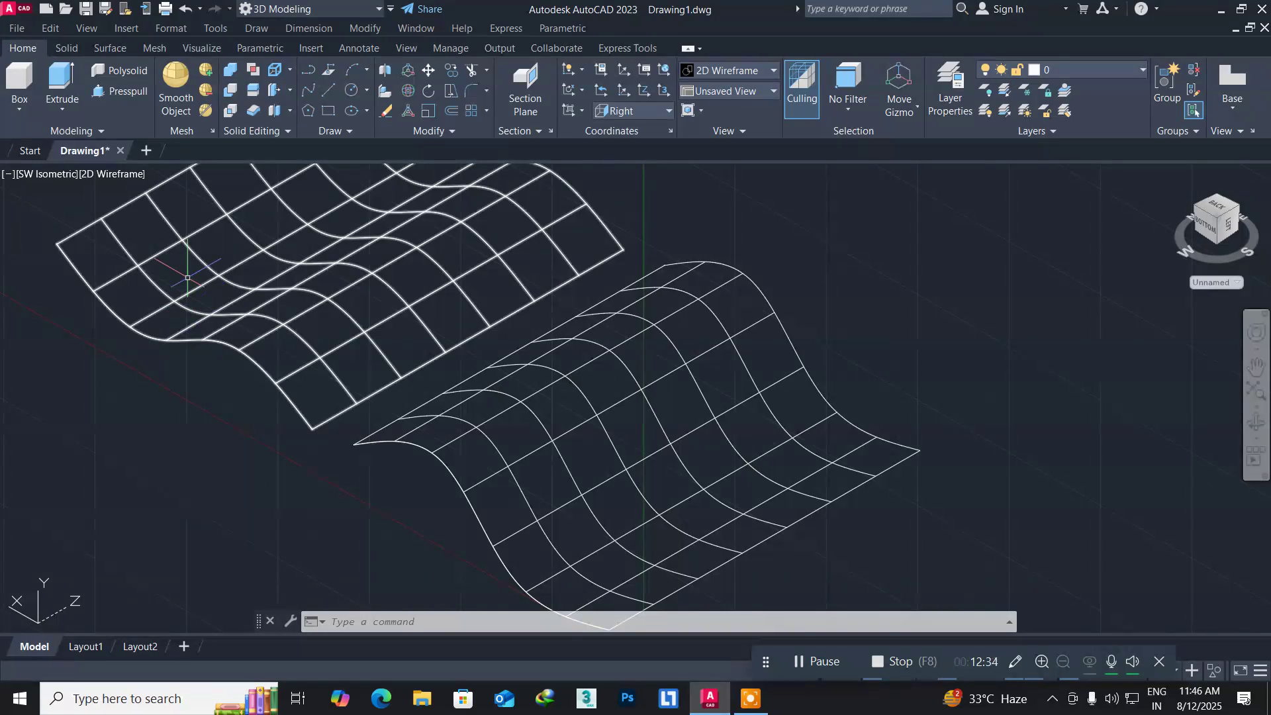
# Create a Blend surface across the gap between the facing straight edges of the two wavy surfaces, accepting the default continuity and bulge magnitude.
pyautogui.click(256, 30)
pyautogui.moveTo(266, 53)
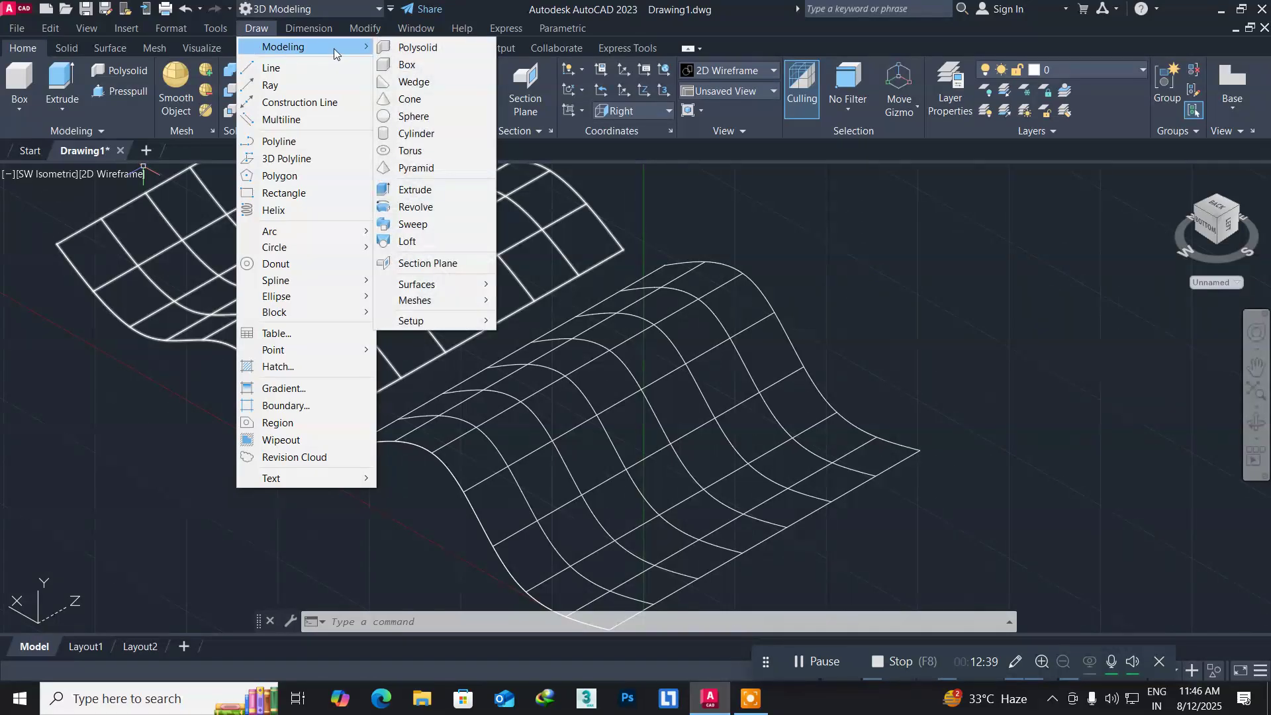
pyautogui.moveTo(445, 285)
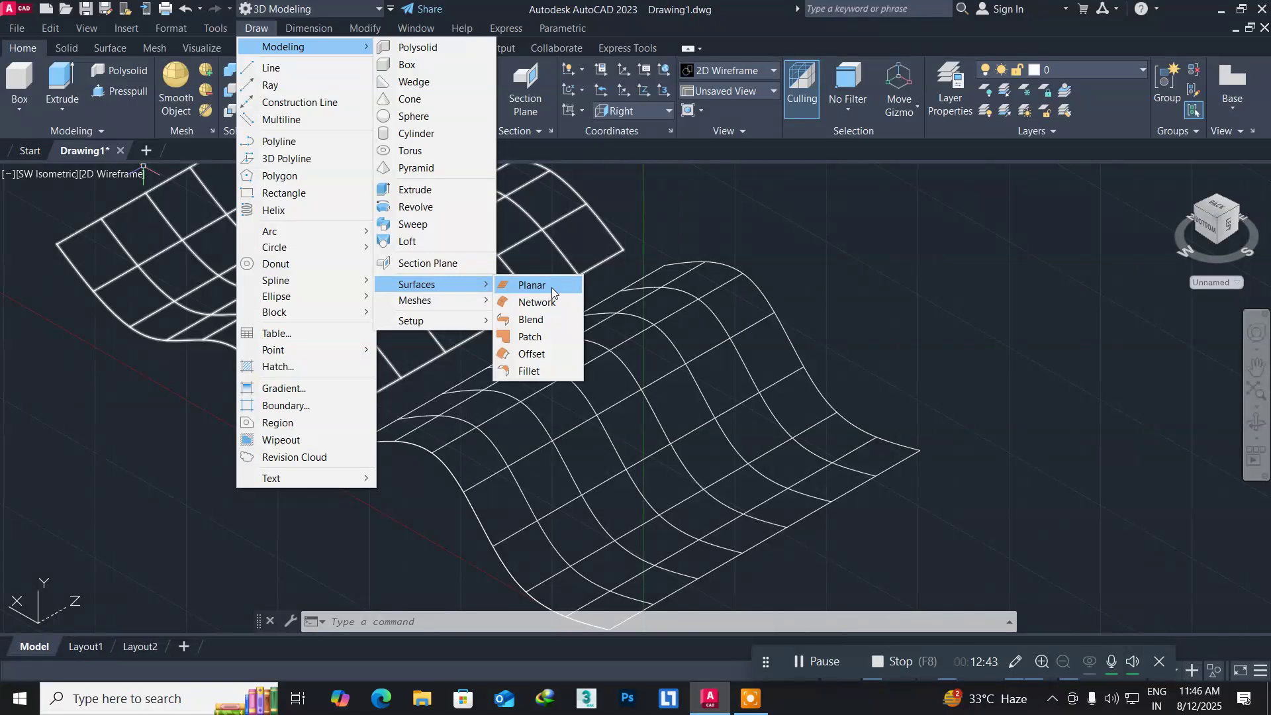
pyautogui.click(549, 321)
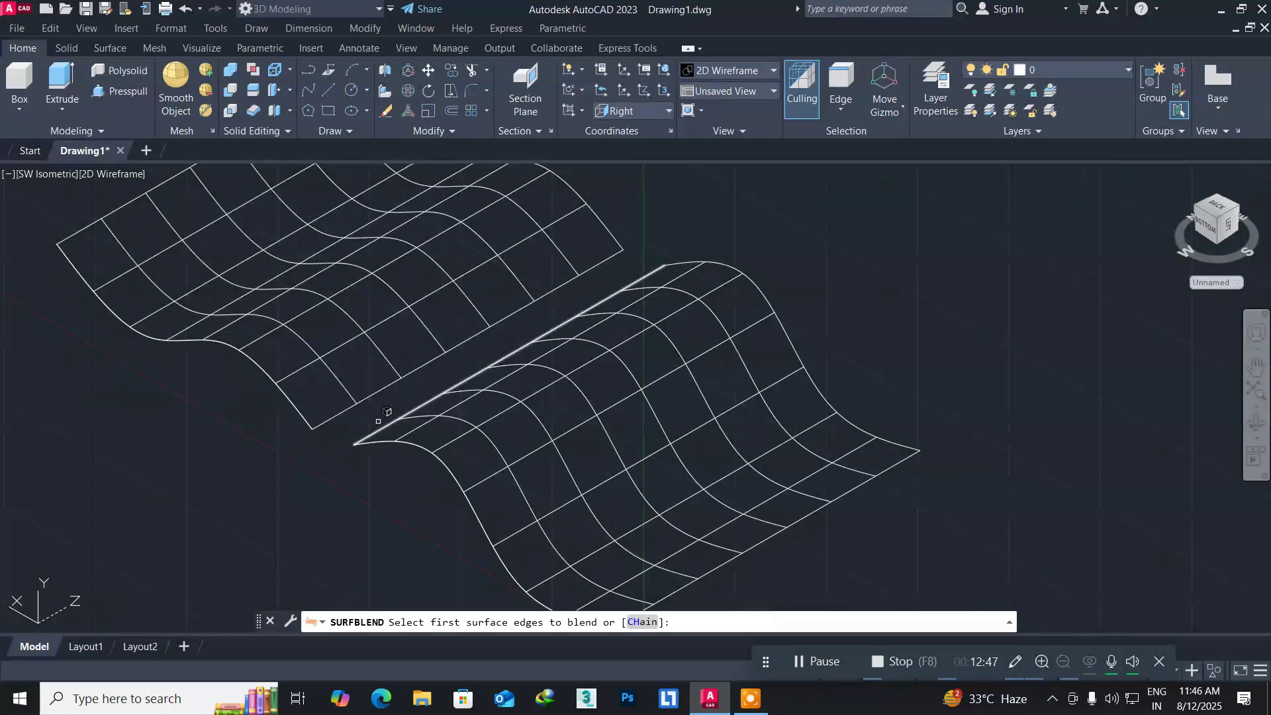
pyautogui.click(331, 420)
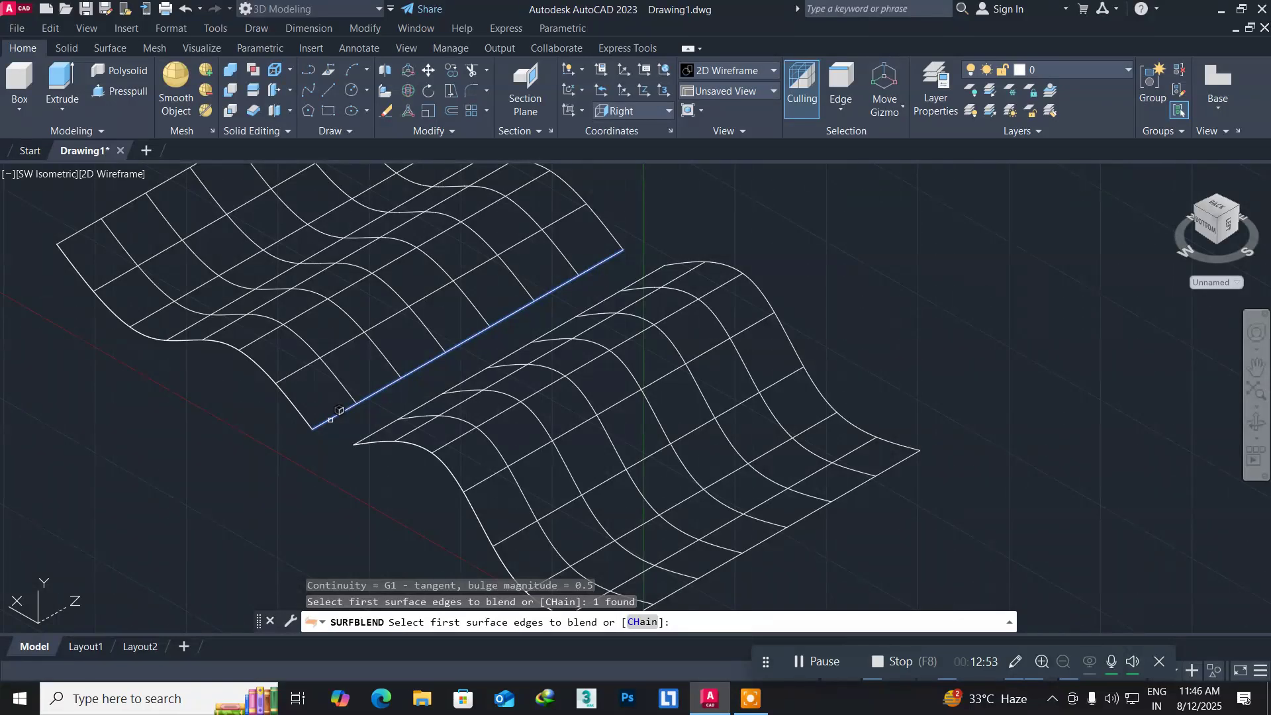
pyautogui.press('Return')
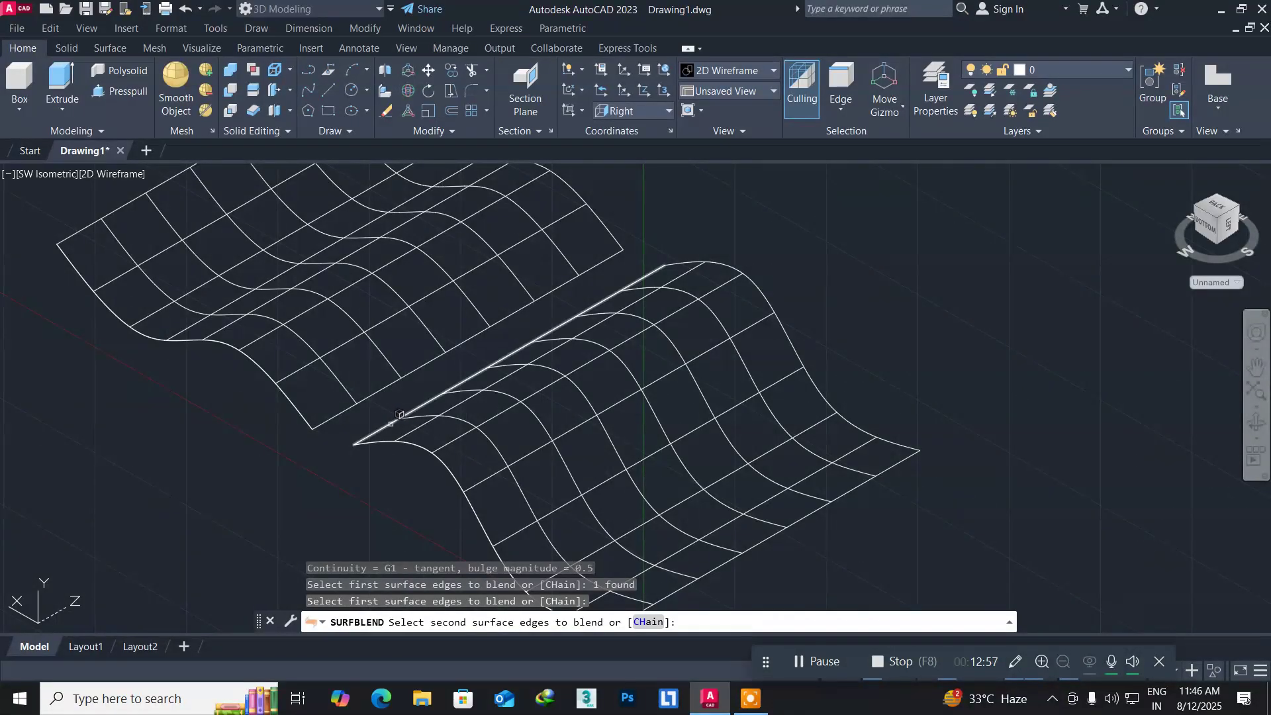
pyautogui.click(388, 425)
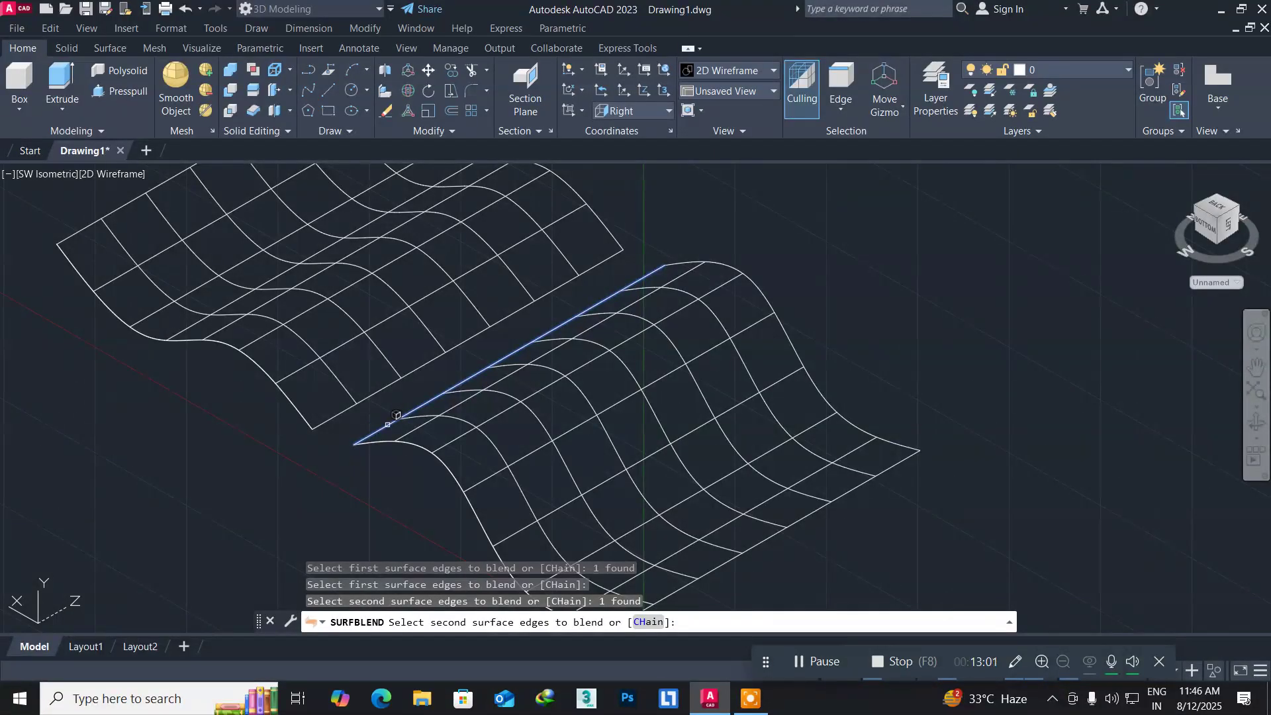
pyautogui.press('Return')
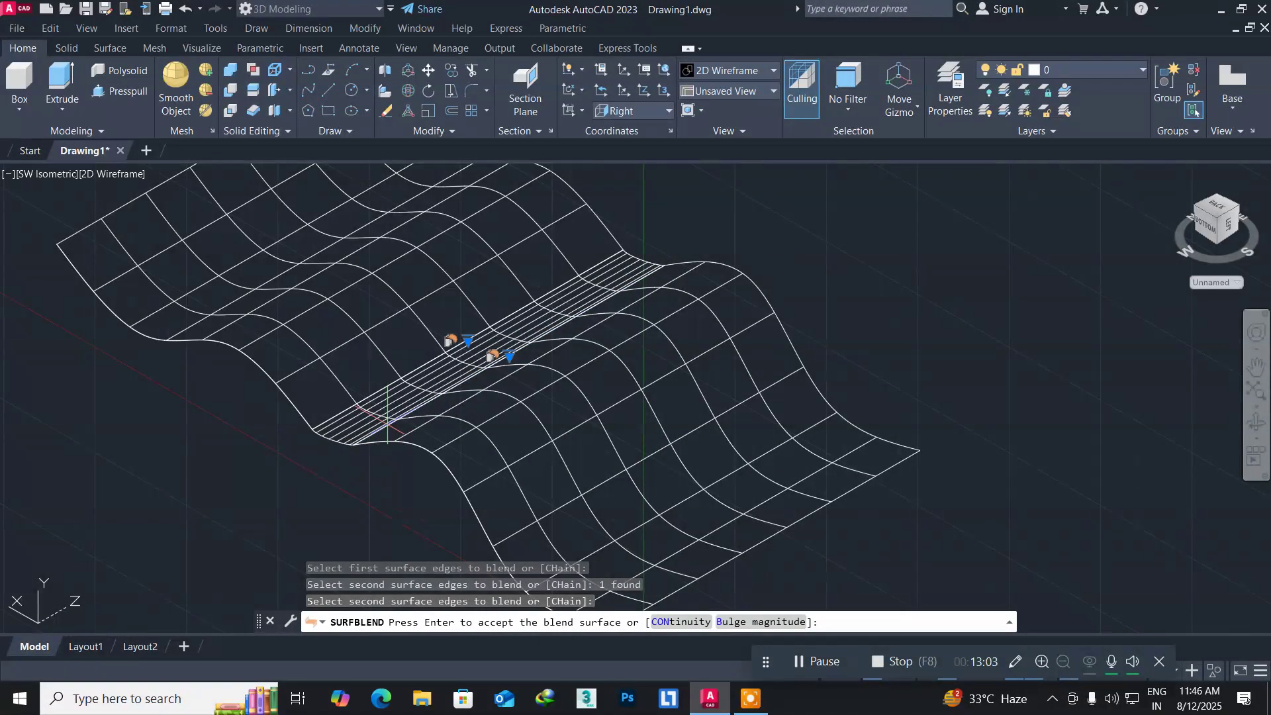
pyautogui.press('Return')
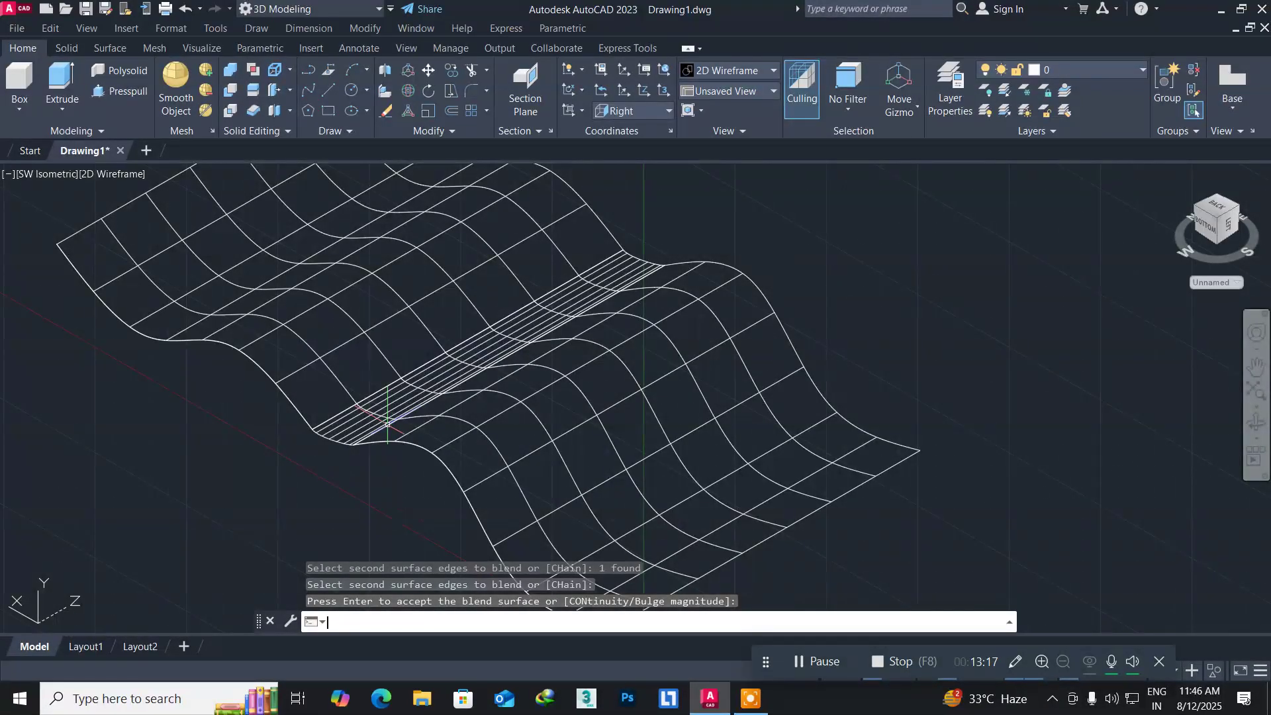
pyautogui.press('Return')
pyautogui.scroll(-2, 327, 421)
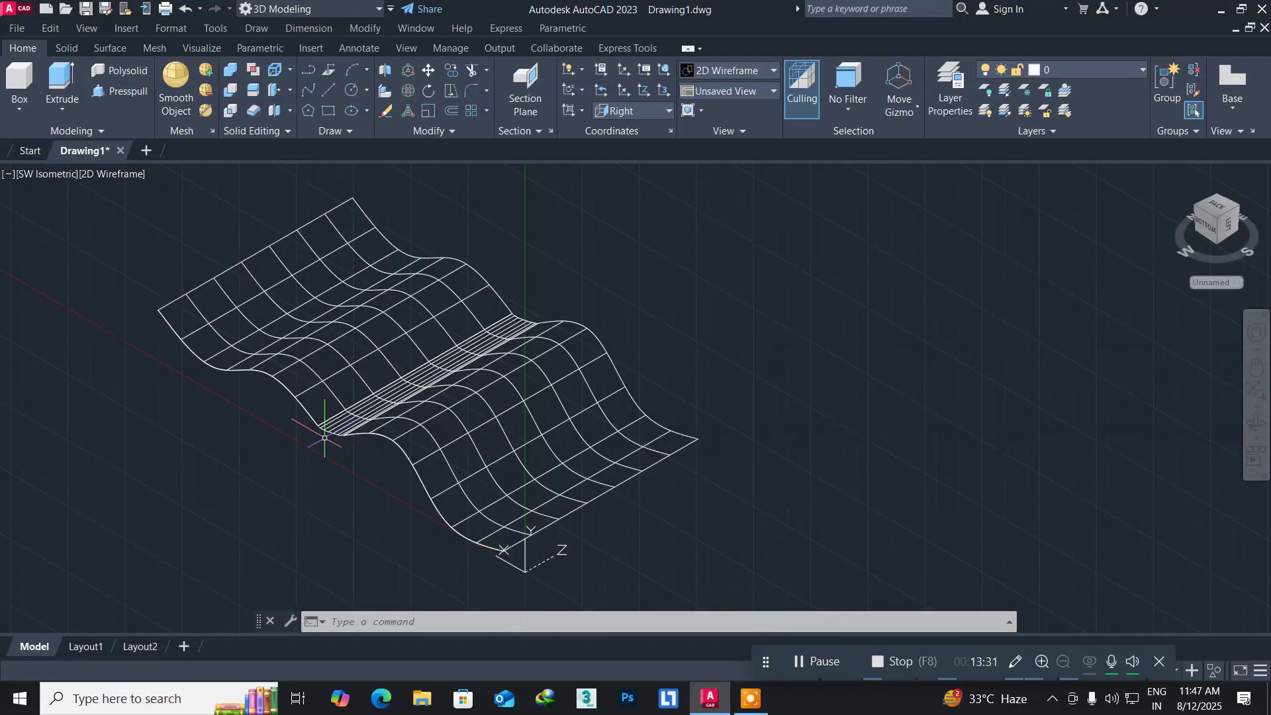
# Undo the blend, visual style change, extrusions, view changes and splines, back to the empty SW Isometric view.
pyautogui.hotkey('ctrl', 'z')
pyautogui.hotkey('ctrl', 'z')
pyautogui.hotkey('ctrl', 'z')
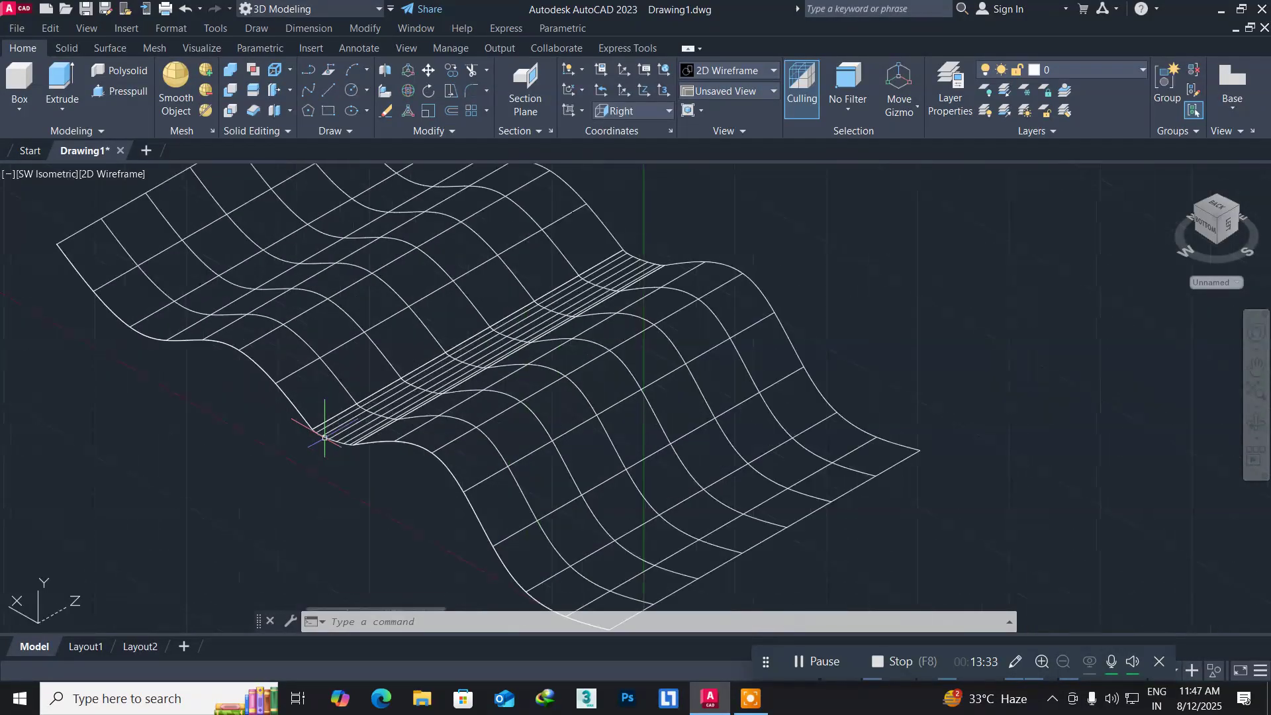
pyautogui.hotkey('ctrl', 'z')
pyautogui.hotkey('ctrl', 'z')
pyautogui.hotkey('ctrl', 'z')
pyautogui.hotkey('ctrl', 'z')
pyautogui.hotkey('ctrl', 'z')
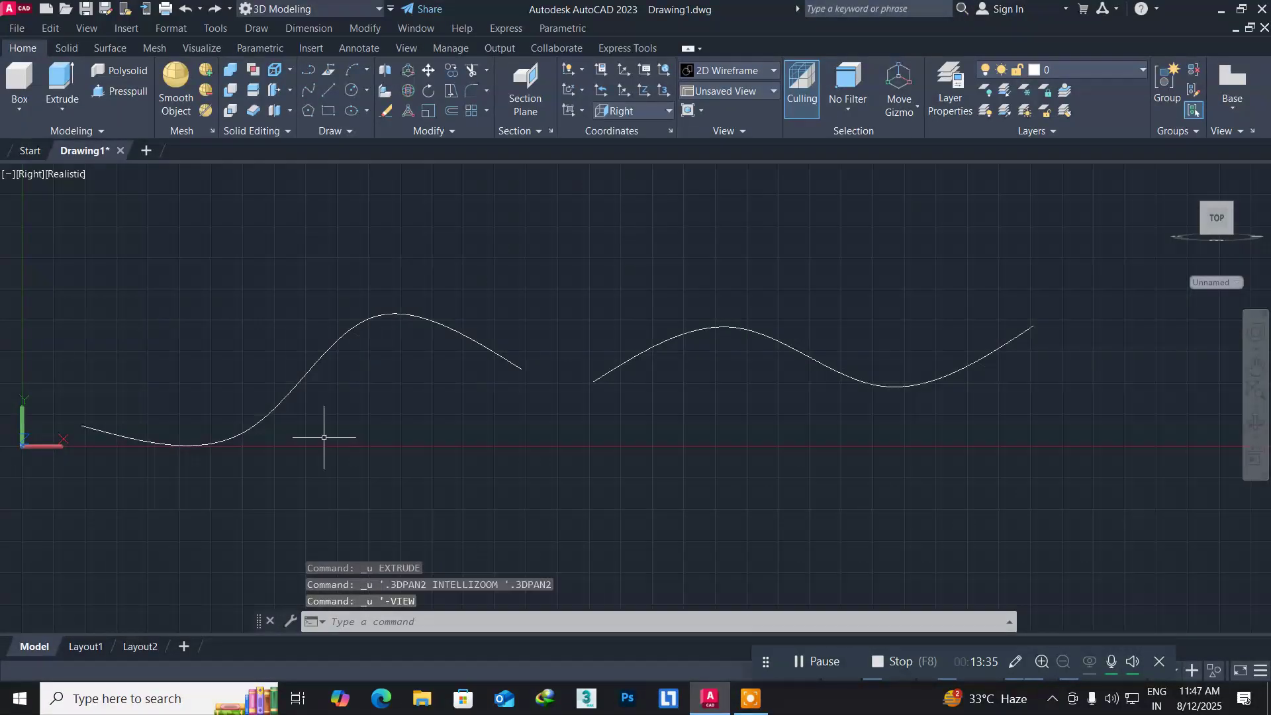
pyautogui.hotkey('ctrl', 'z')
pyautogui.hotkey('ctrl', 'z')
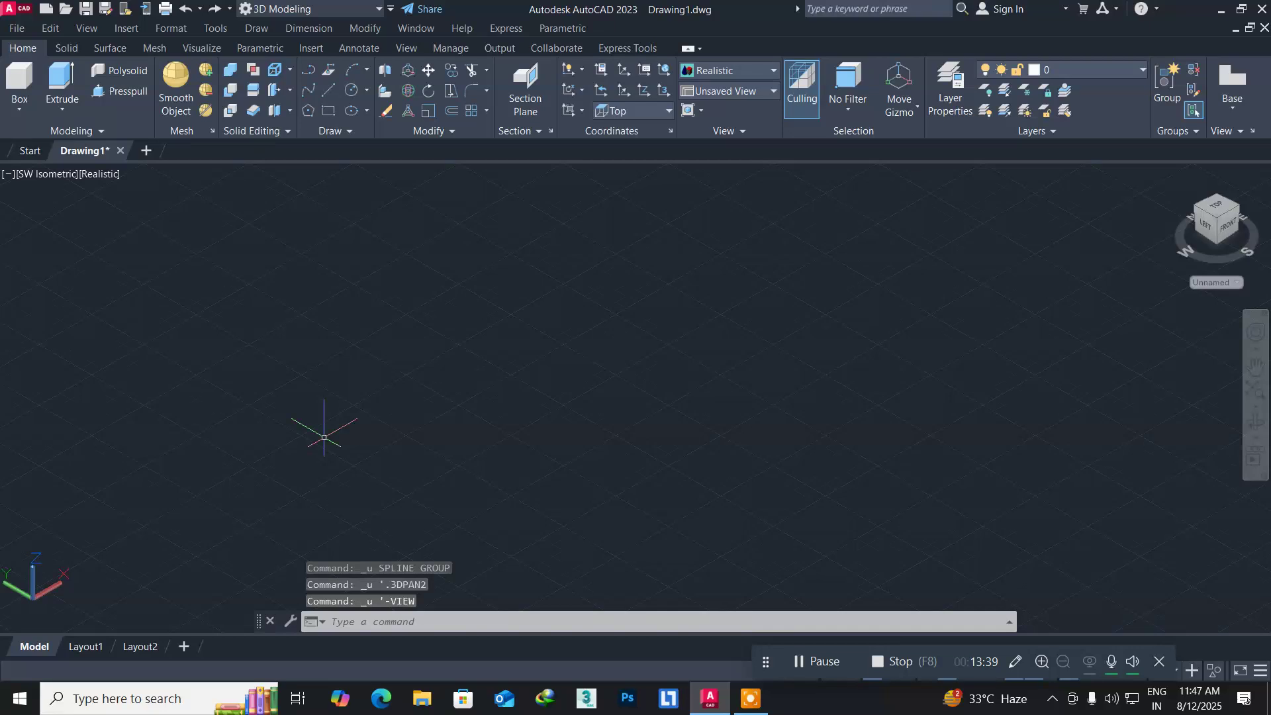
# Draw a circle by centre and radius on the Top plane in the SW Isometric view.
pyautogui.click(347, 96)
pyautogui.click(305, 413)
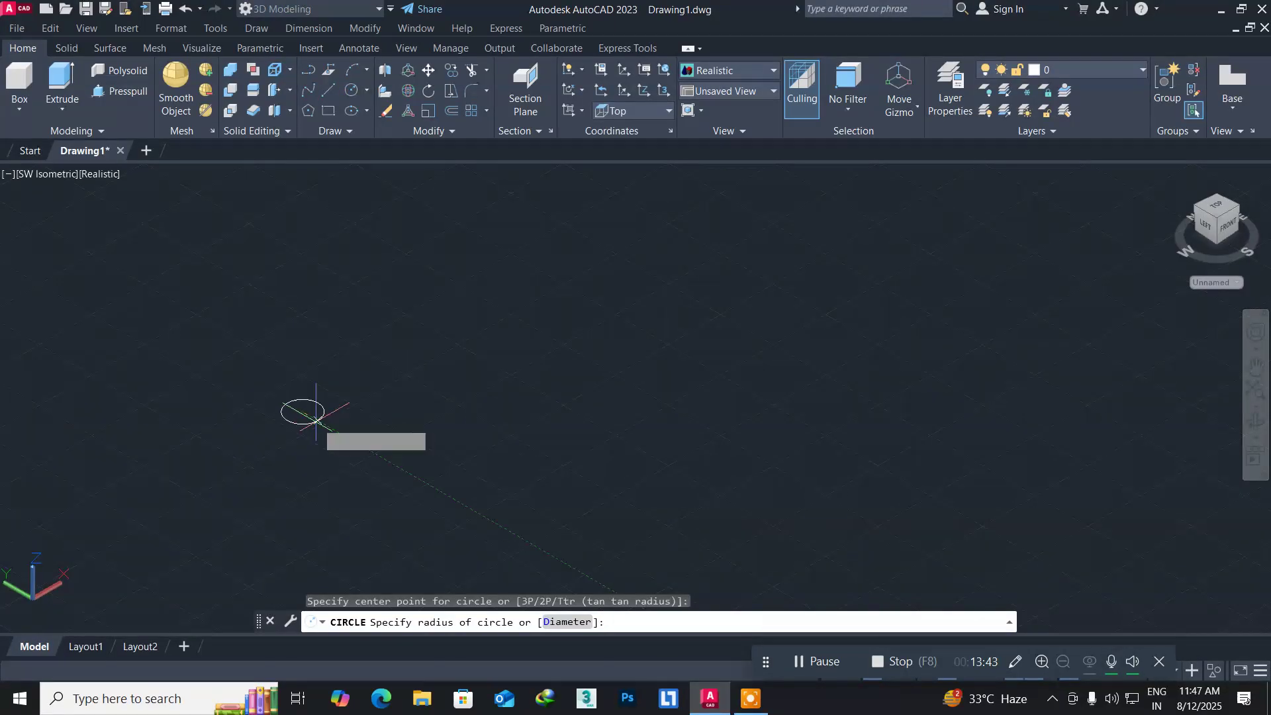
pyautogui.click(358, 462)
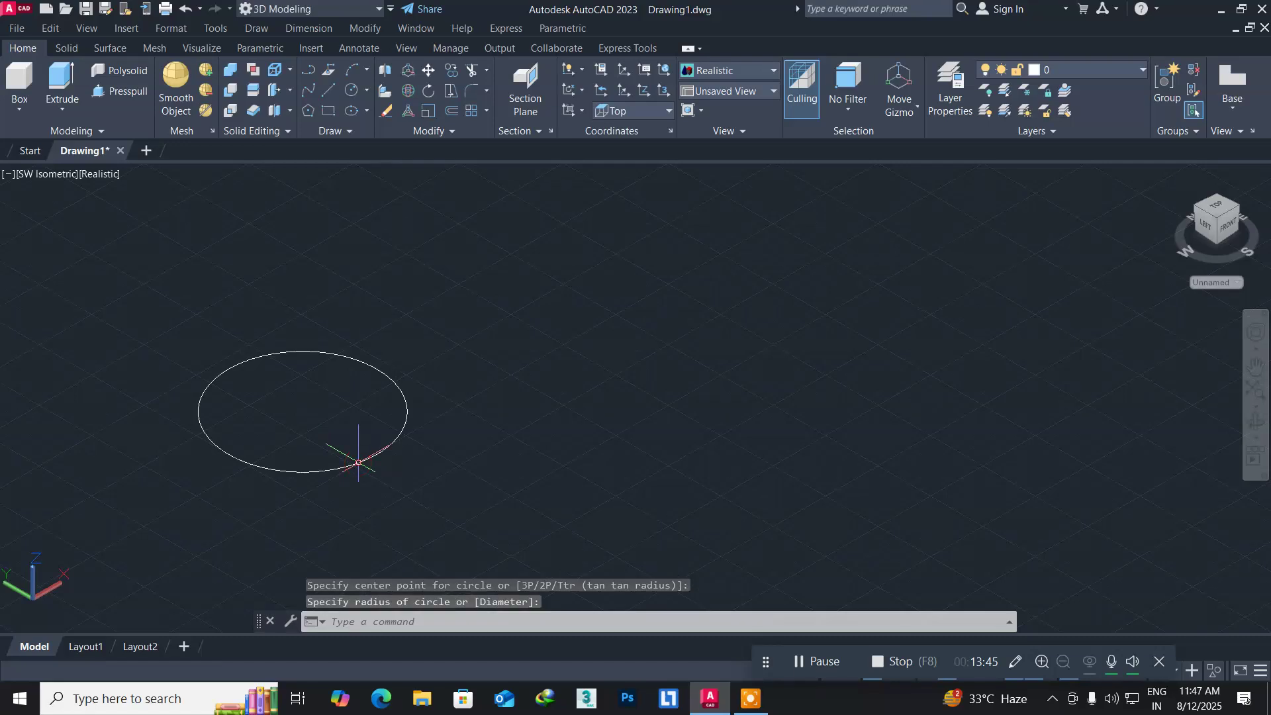
# Extrude the circle upward into an open cylindrical surface and display it in the 2D Wireframe visual style.
pyautogui.write('ext')
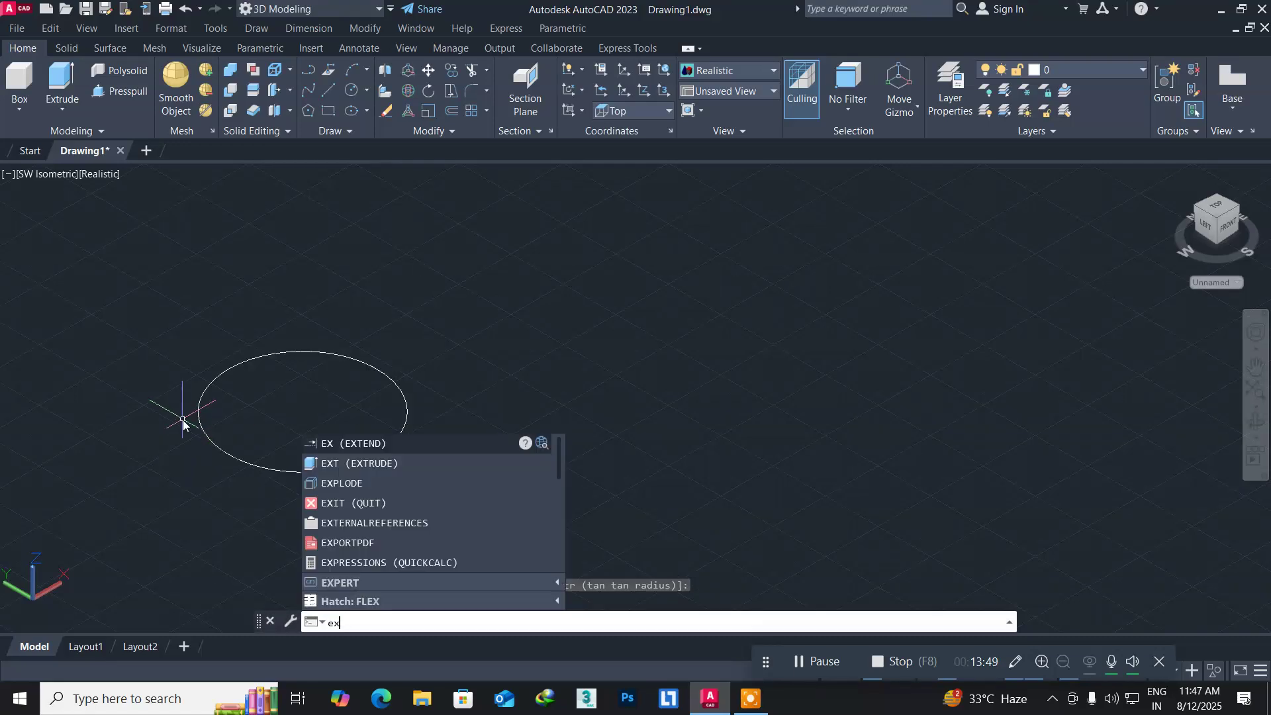
pyautogui.press('Return')
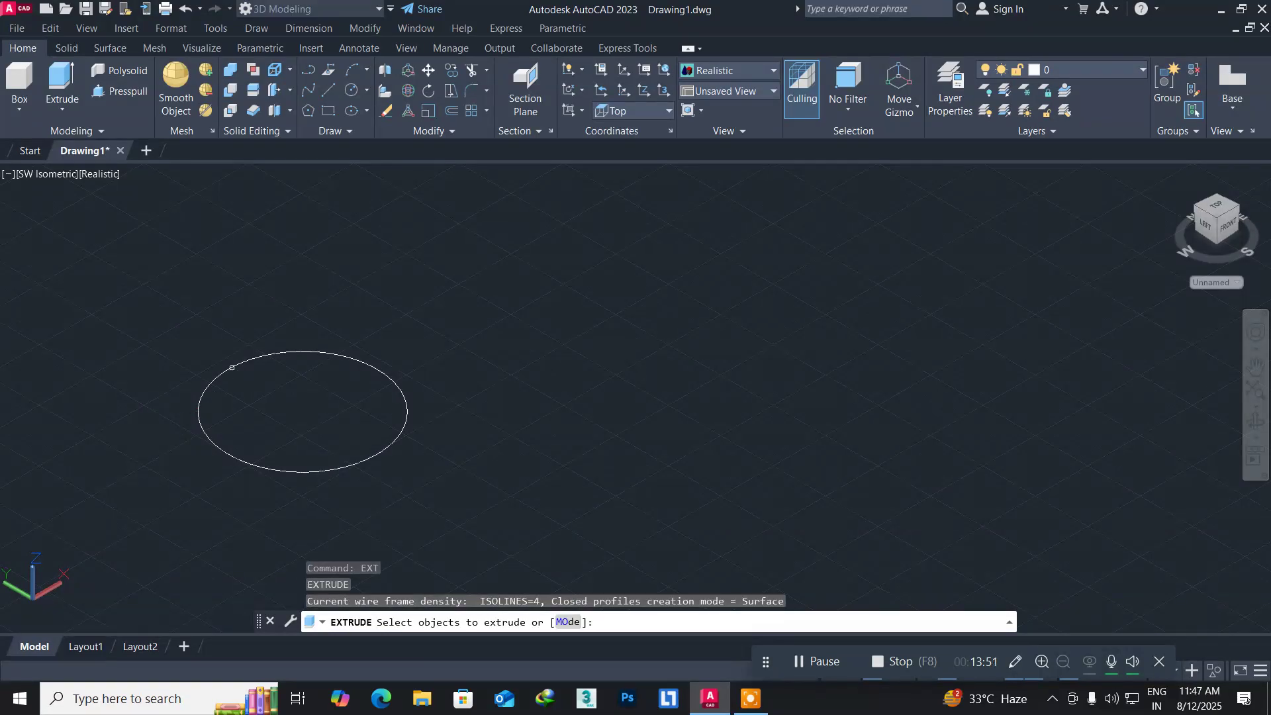
pyautogui.click(239, 365)
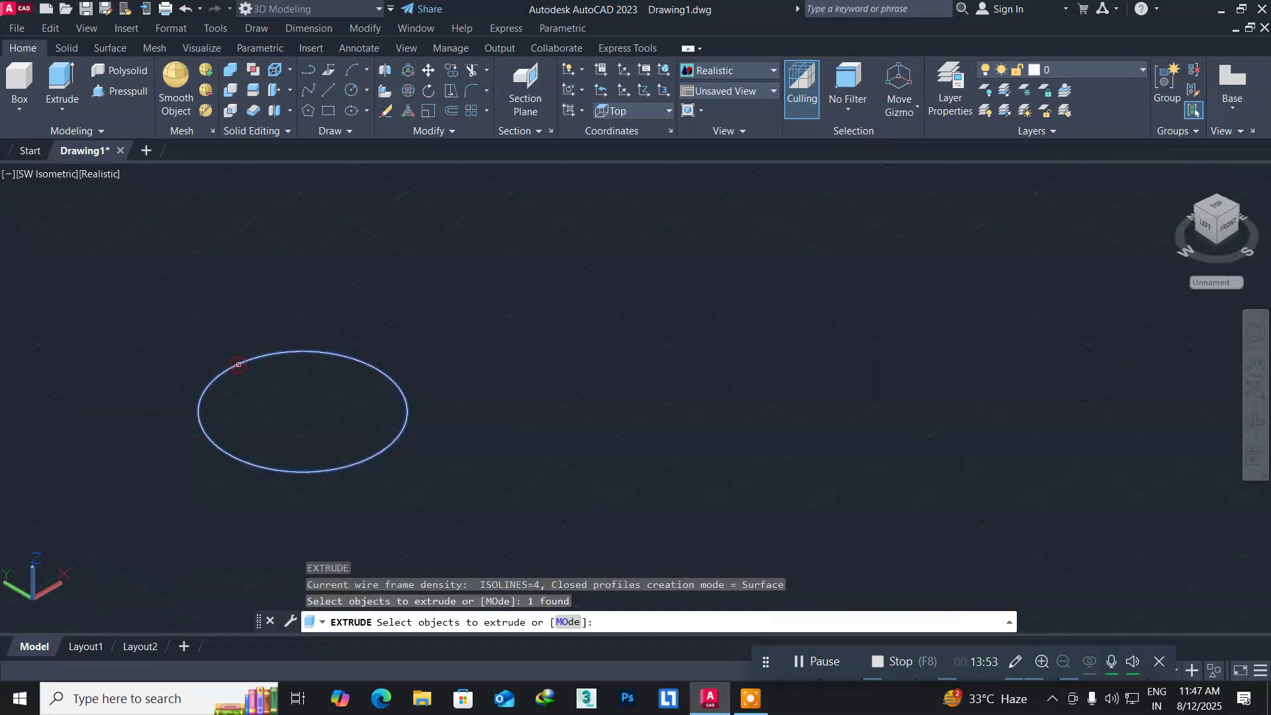
pyautogui.press('Return')
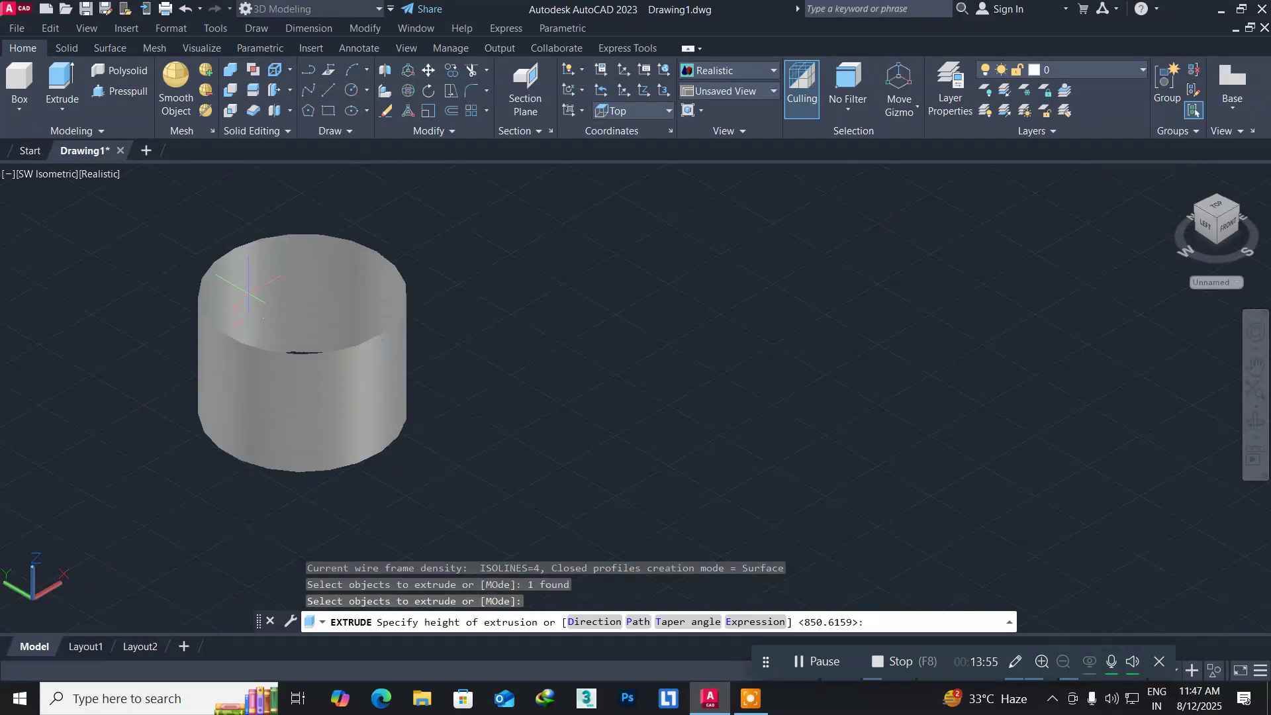
pyautogui.click(249, 281)
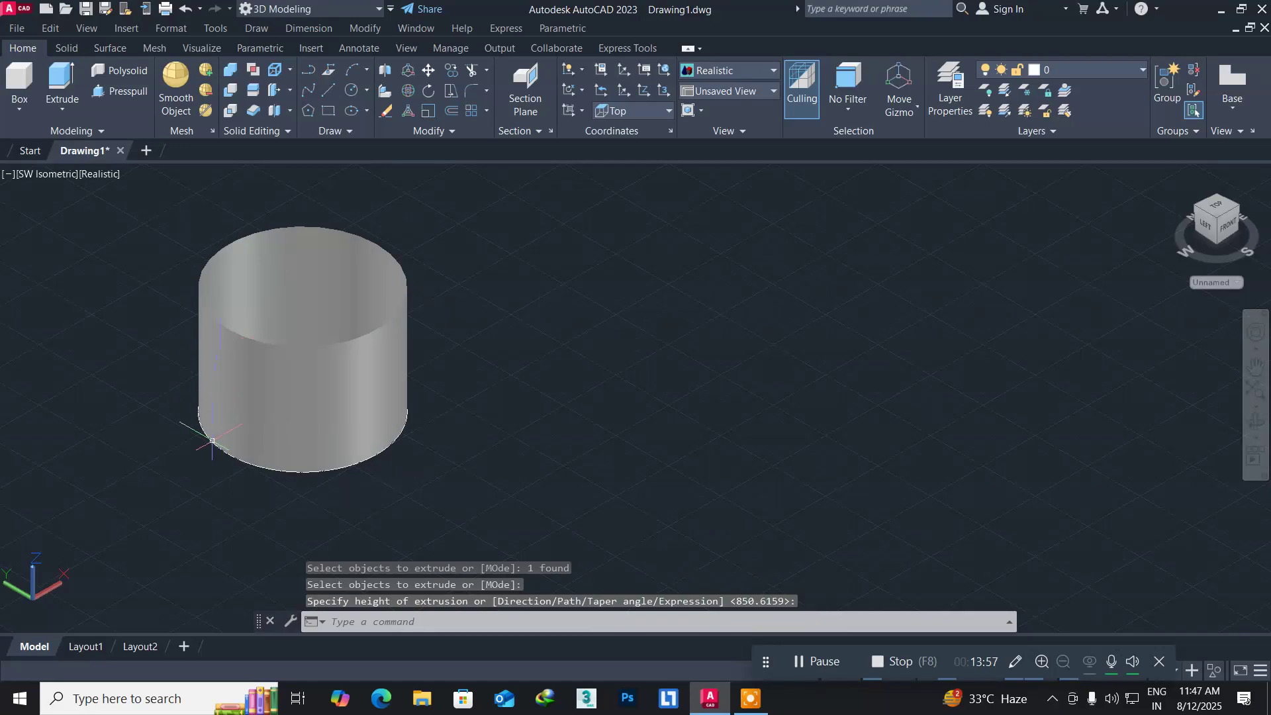
pyautogui.click(94, 173)
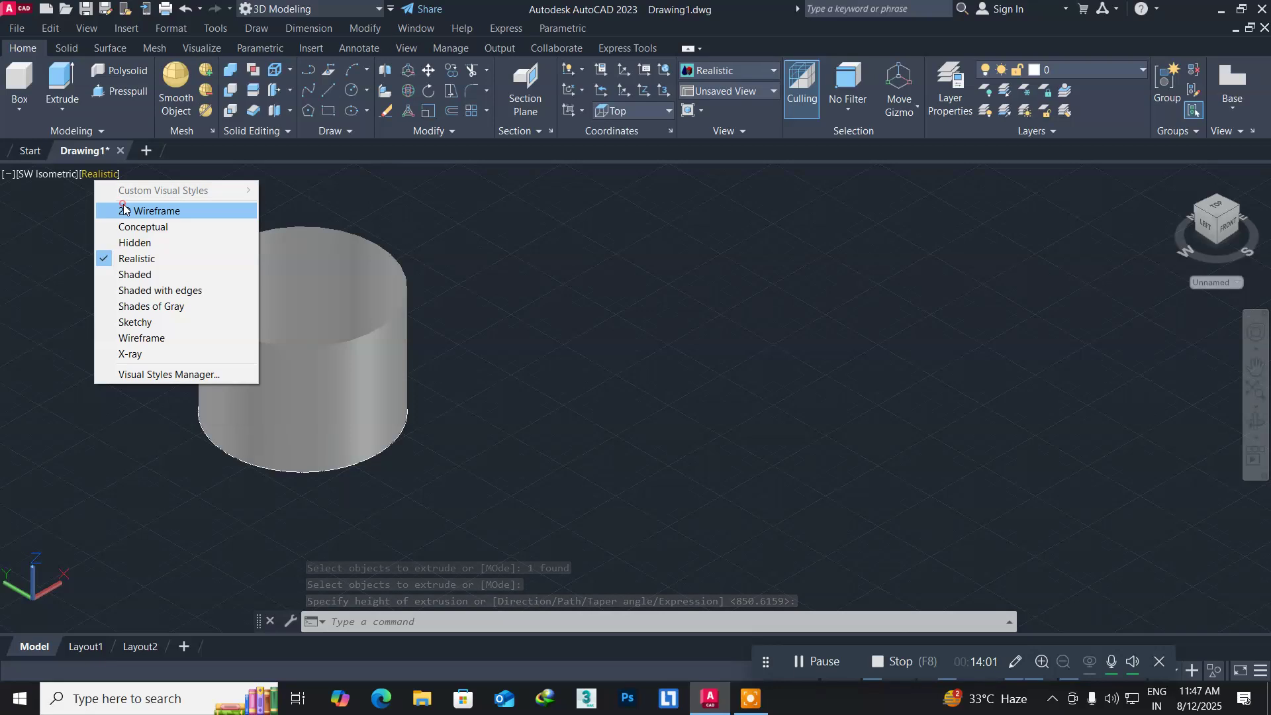
pyautogui.click(145, 211)
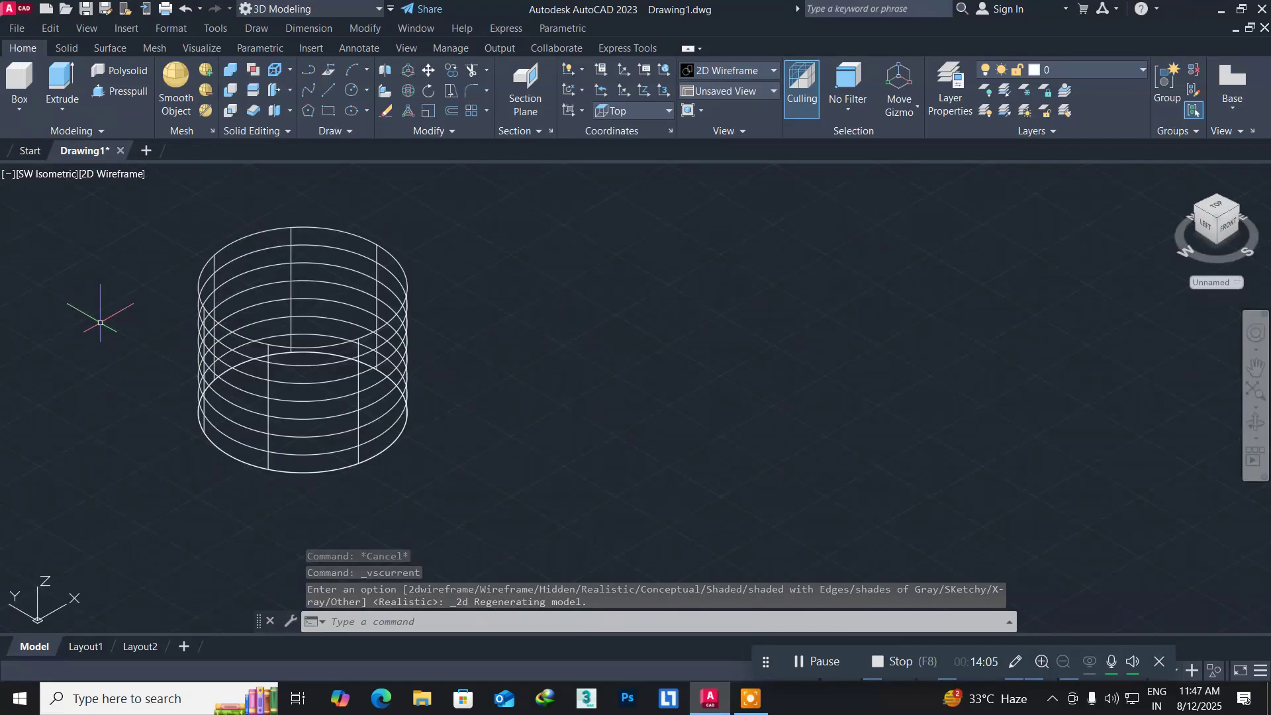
# Patch the cylinder's open bottom edge with default continuity and bulge magnitude, and display it in the Realistic visual style.
pyautogui.click(254, 32)
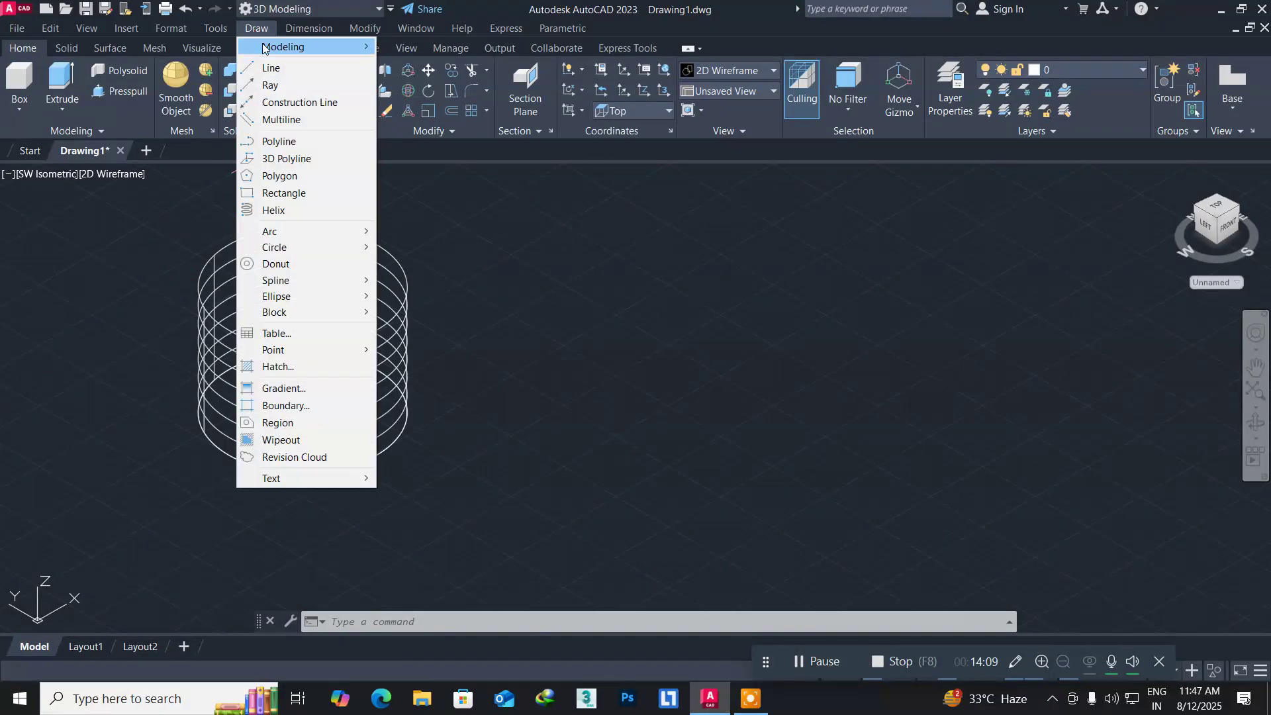
pyautogui.moveTo(278, 47)
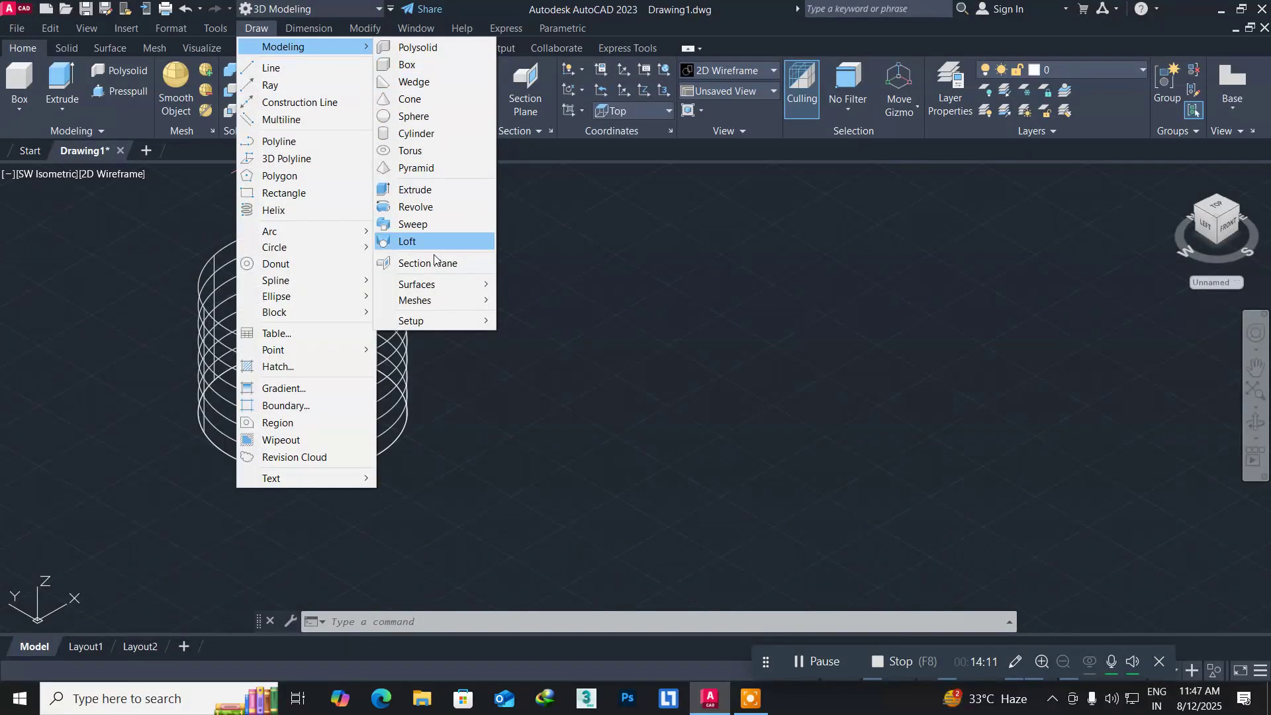
pyautogui.moveTo(433, 283)
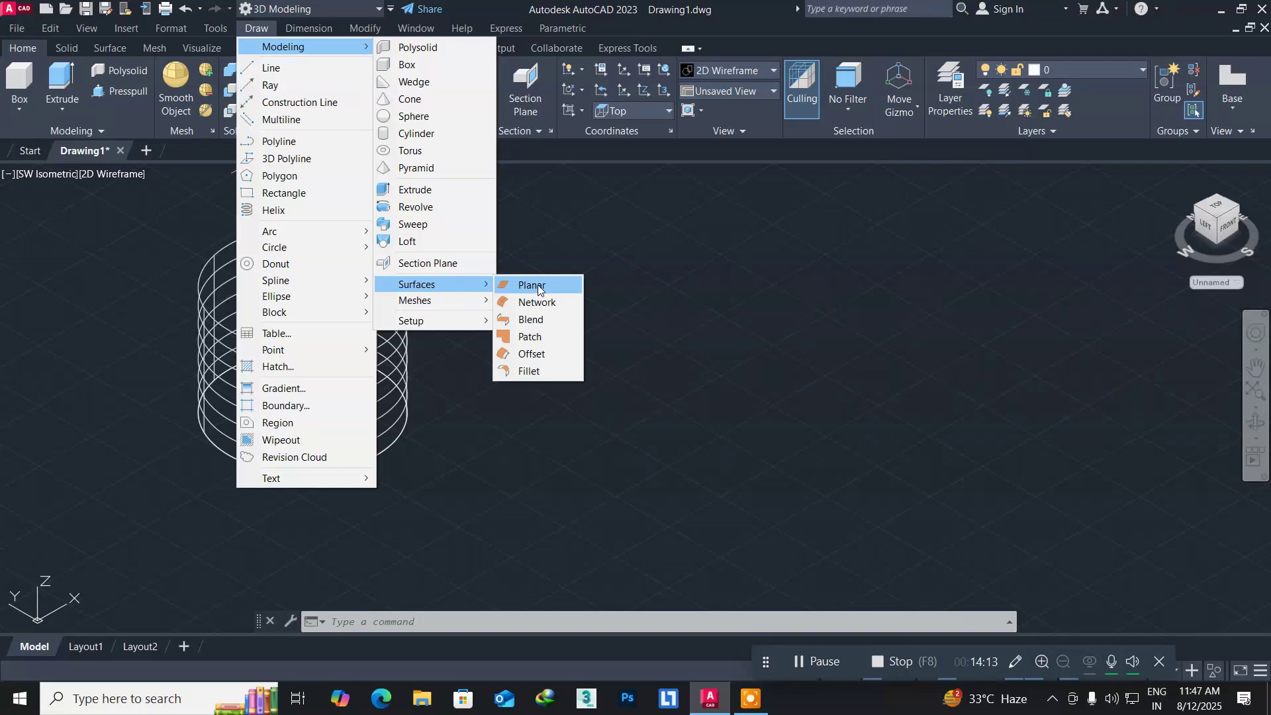
pyautogui.click(539, 337)
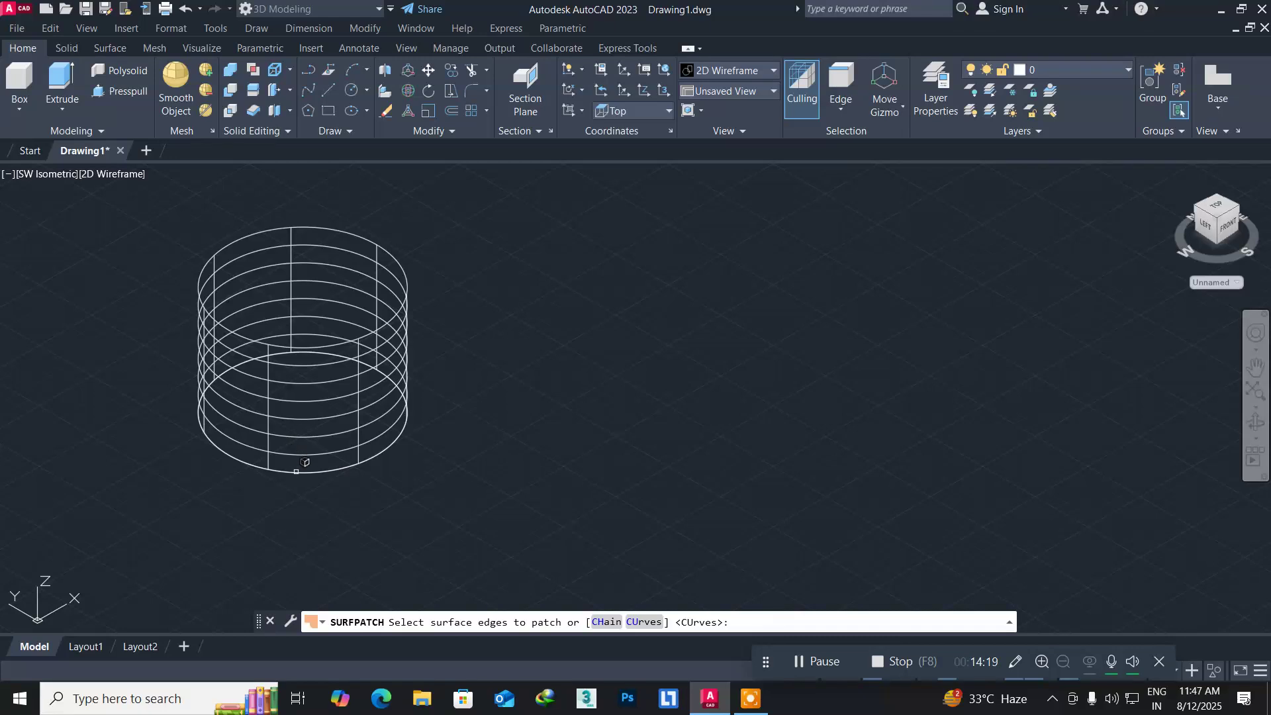
pyautogui.click(295, 473)
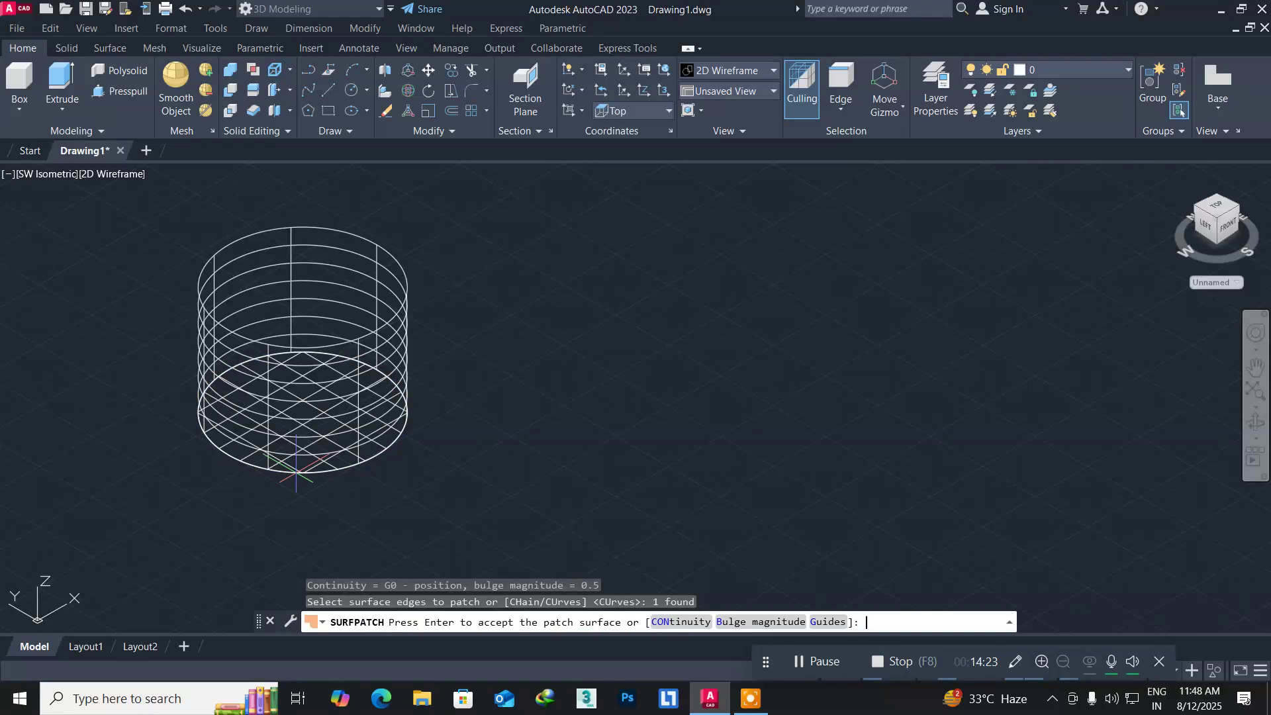
pyautogui.press('Return')
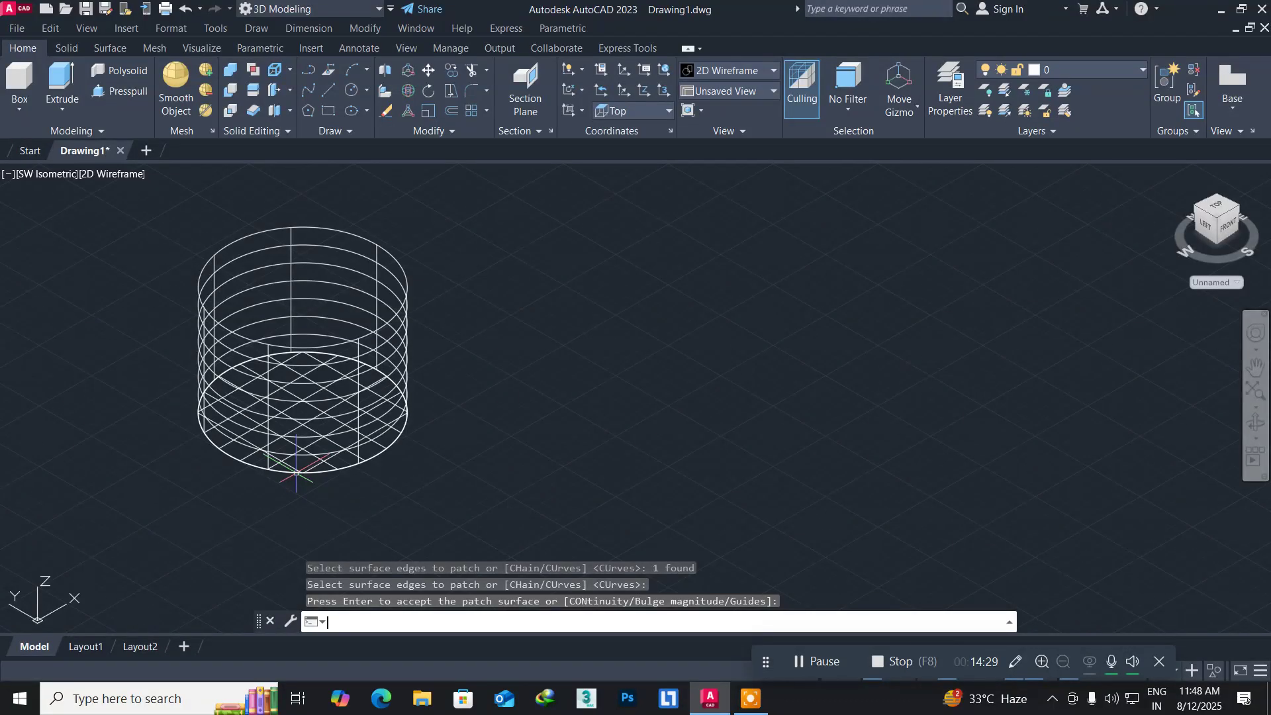
pyautogui.press('Return')
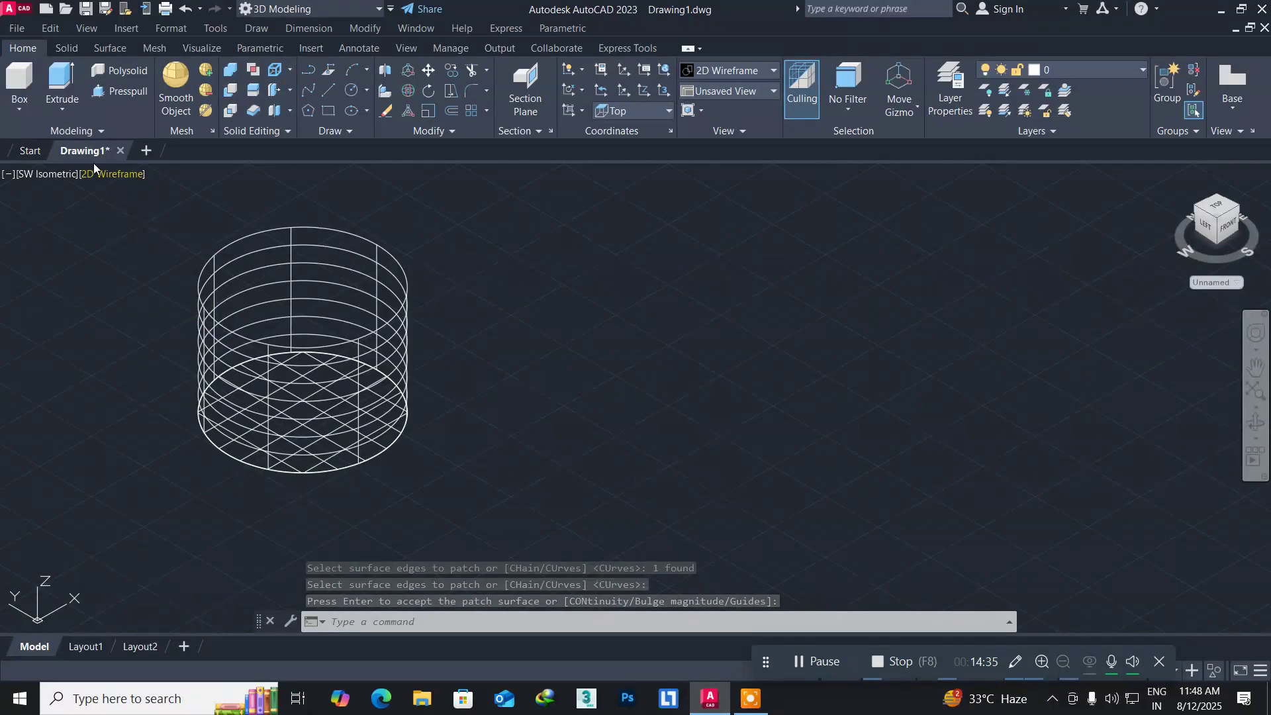
pyautogui.click(118, 173)
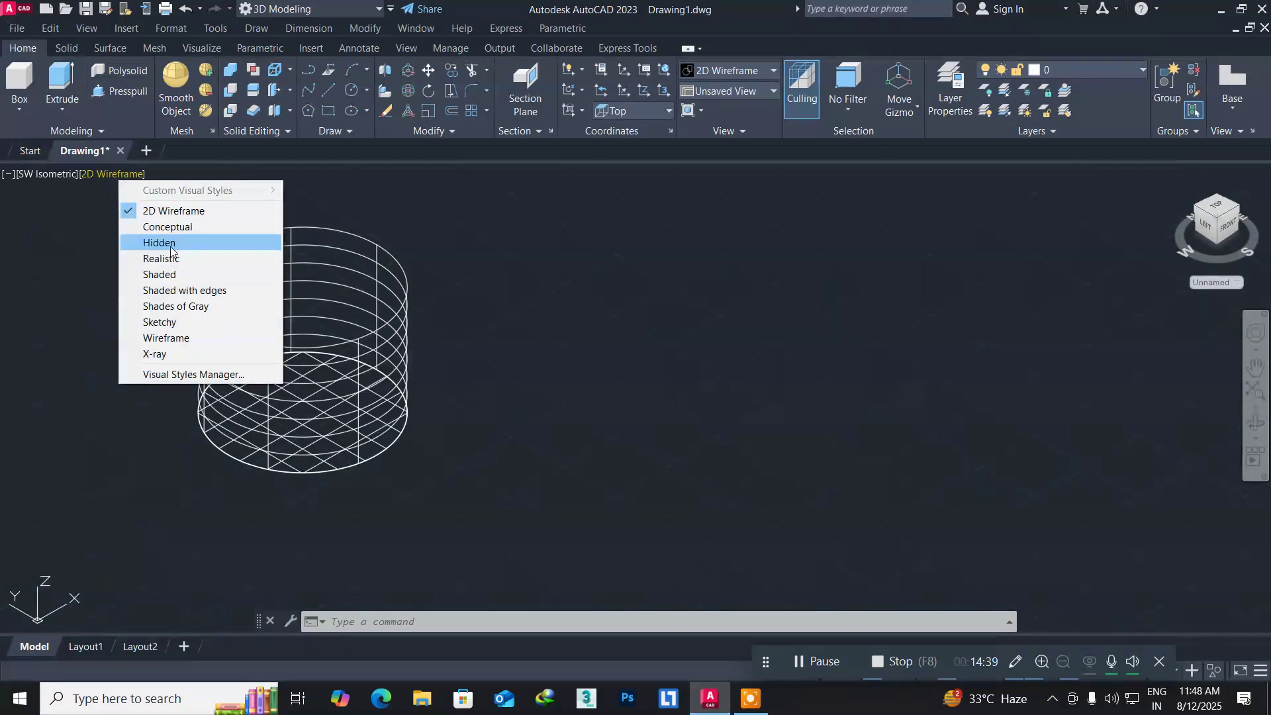
pyautogui.click(171, 259)
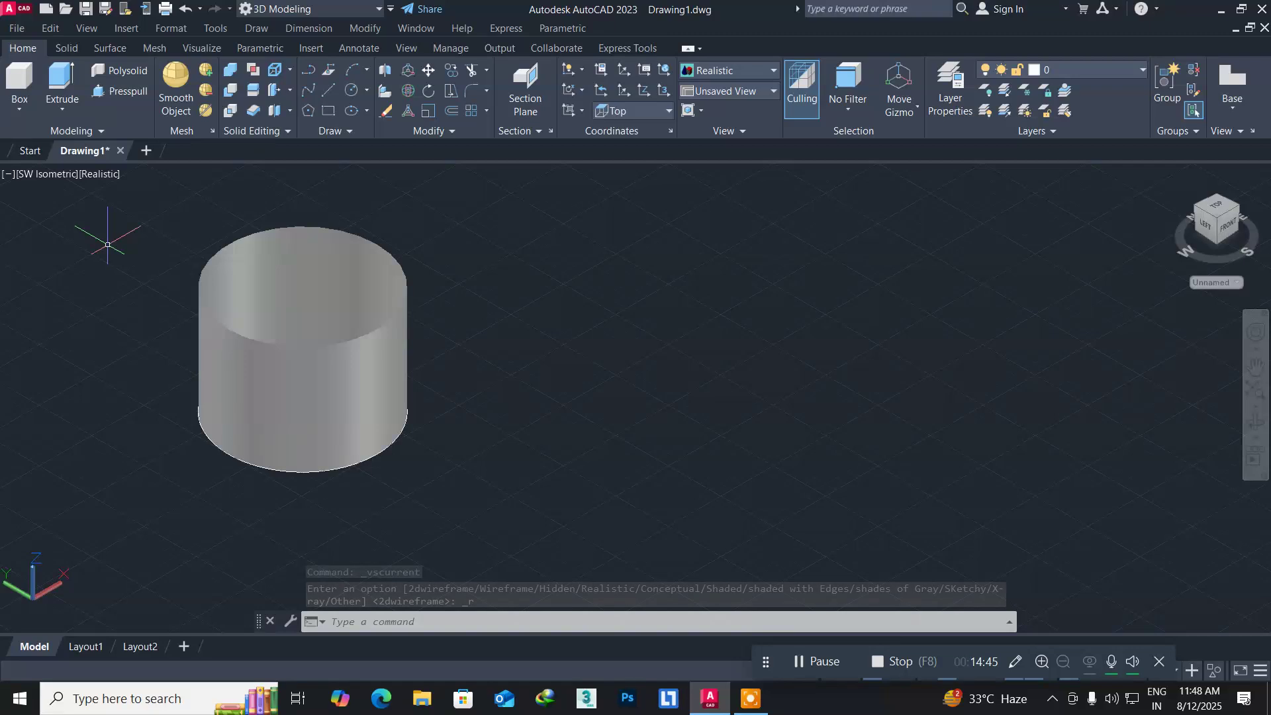
# Undo the Realistic visual style change and the patch on the cylinder's bottom edge.
pyautogui.hotkey('ctrl', 'z')
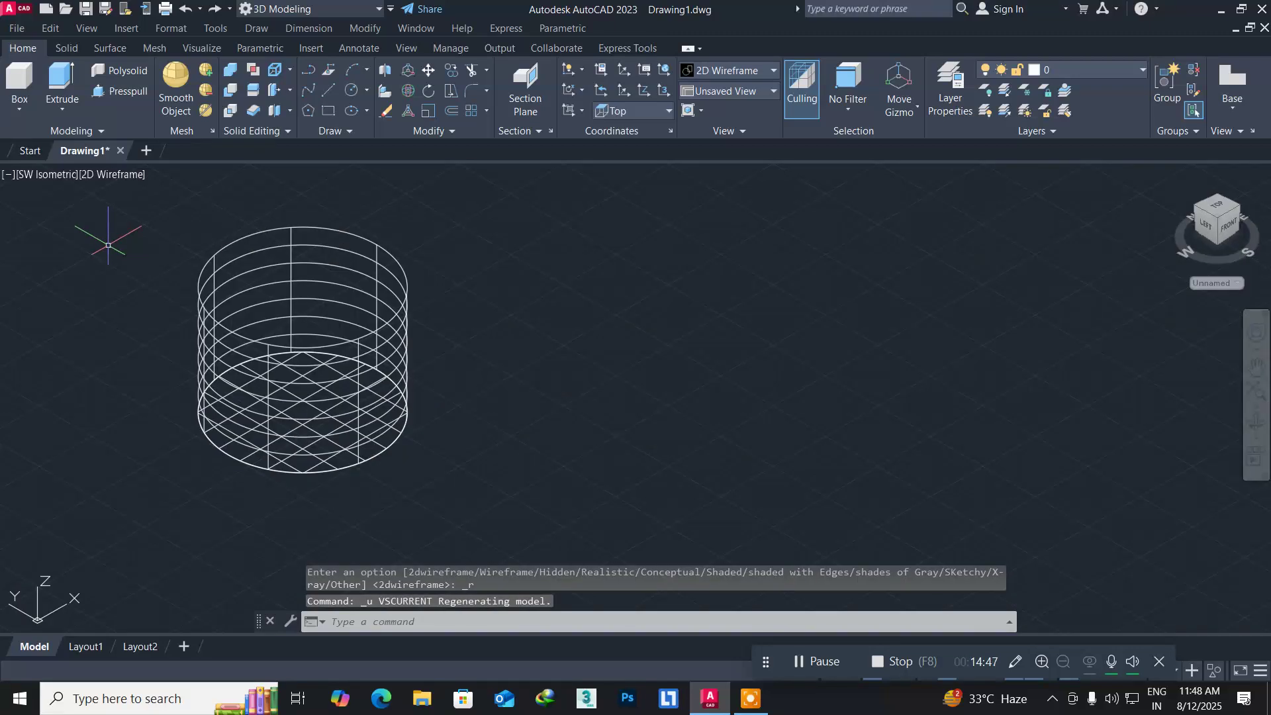
pyautogui.hotkey('ctrl', 'z')
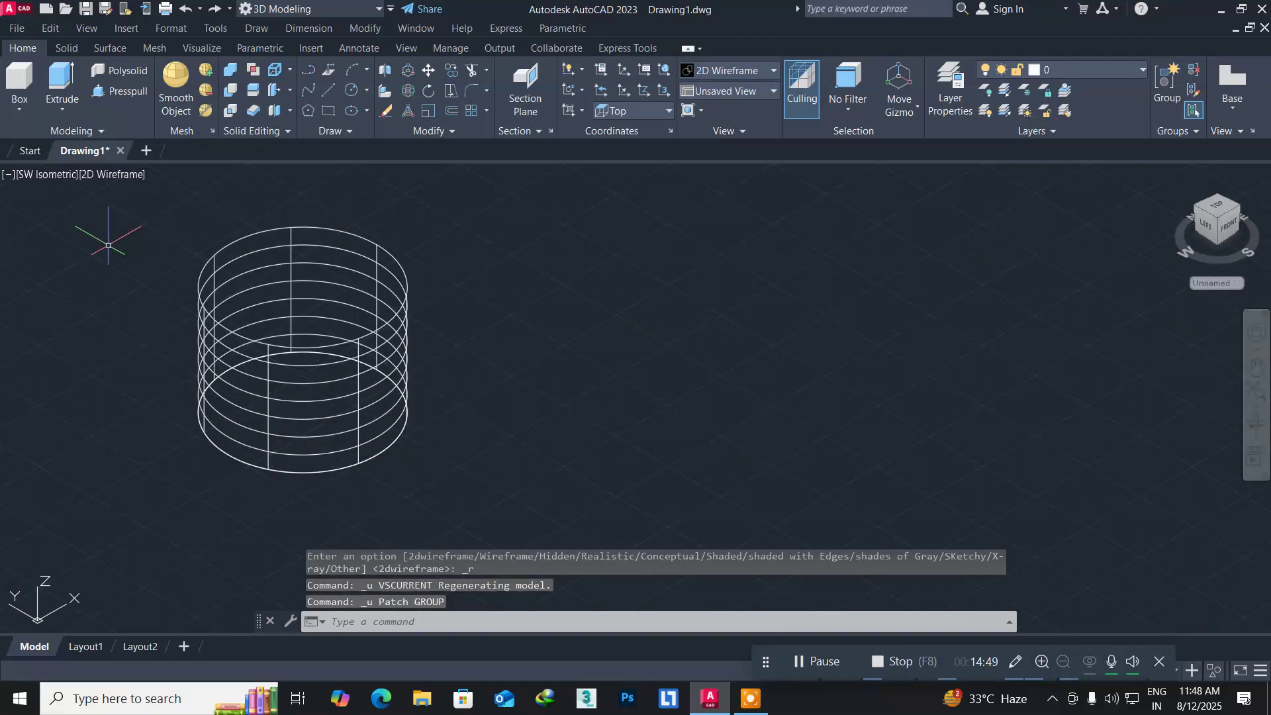
pyautogui.press('Escape')
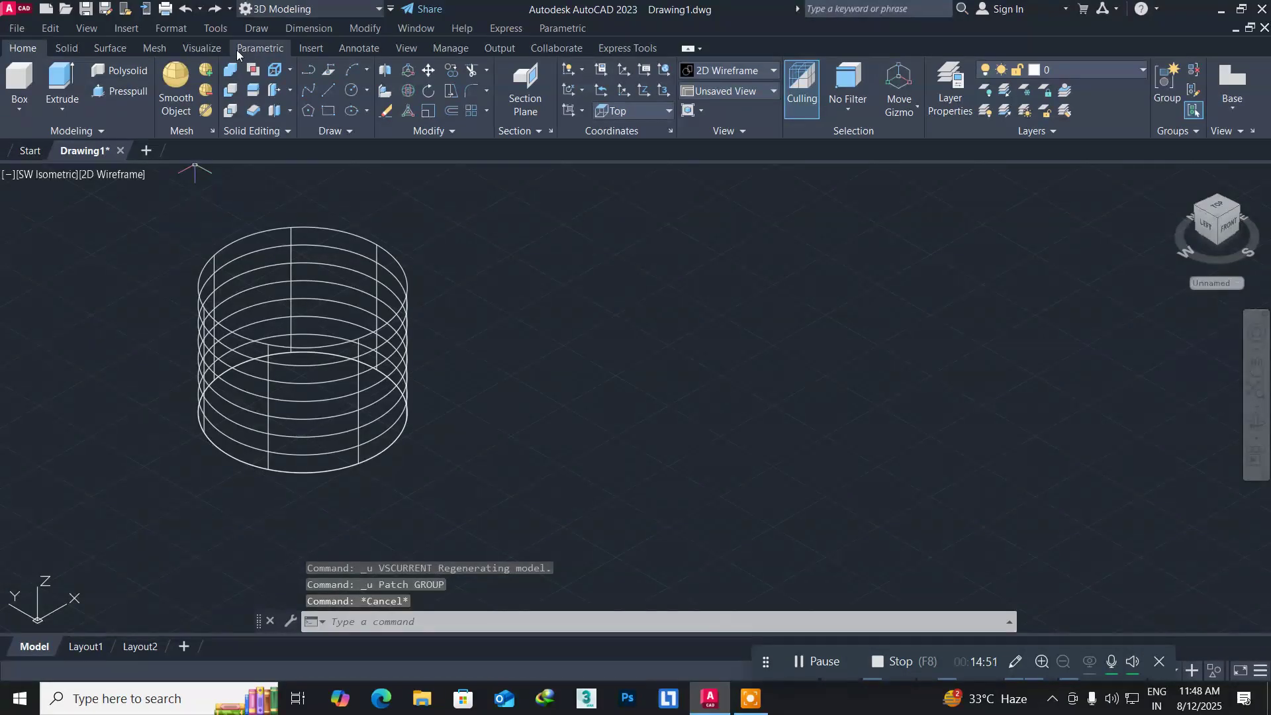
# Offset the cylindrical surface outward by a distance of 30.
pyautogui.click(257, 29)
pyautogui.moveTo(268, 56)
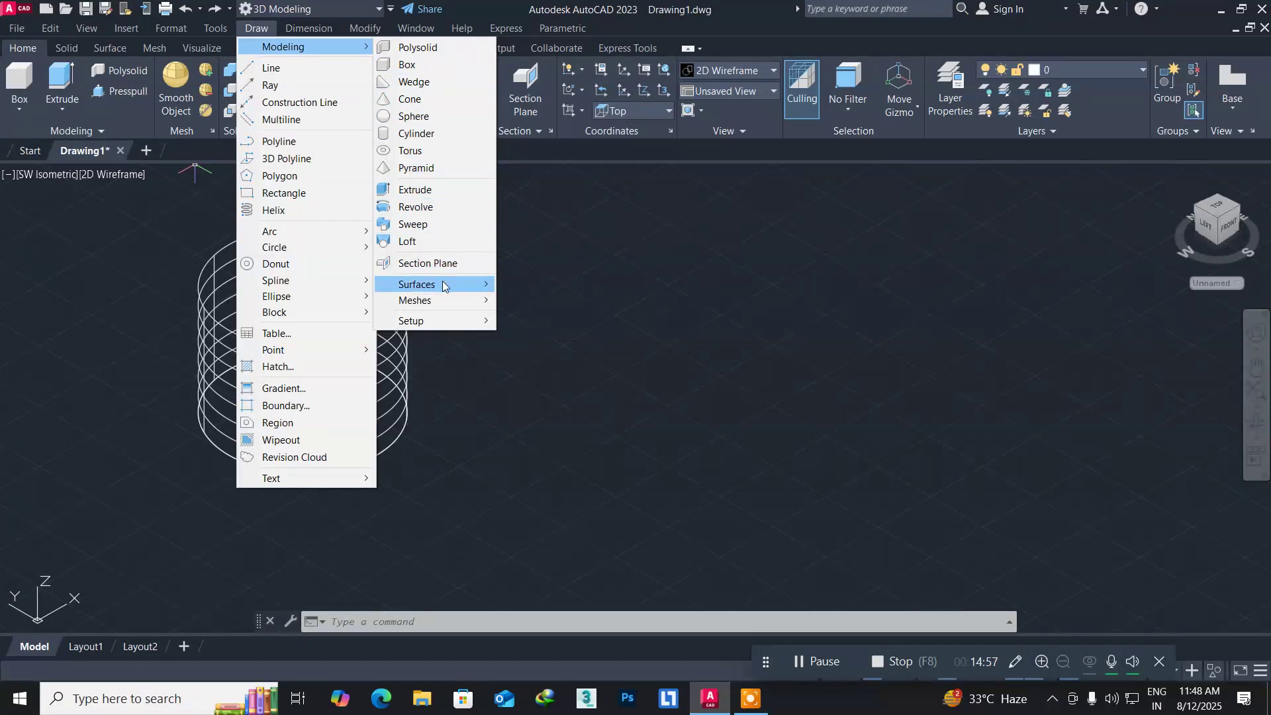
pyautogui.moveTo(443, 286)
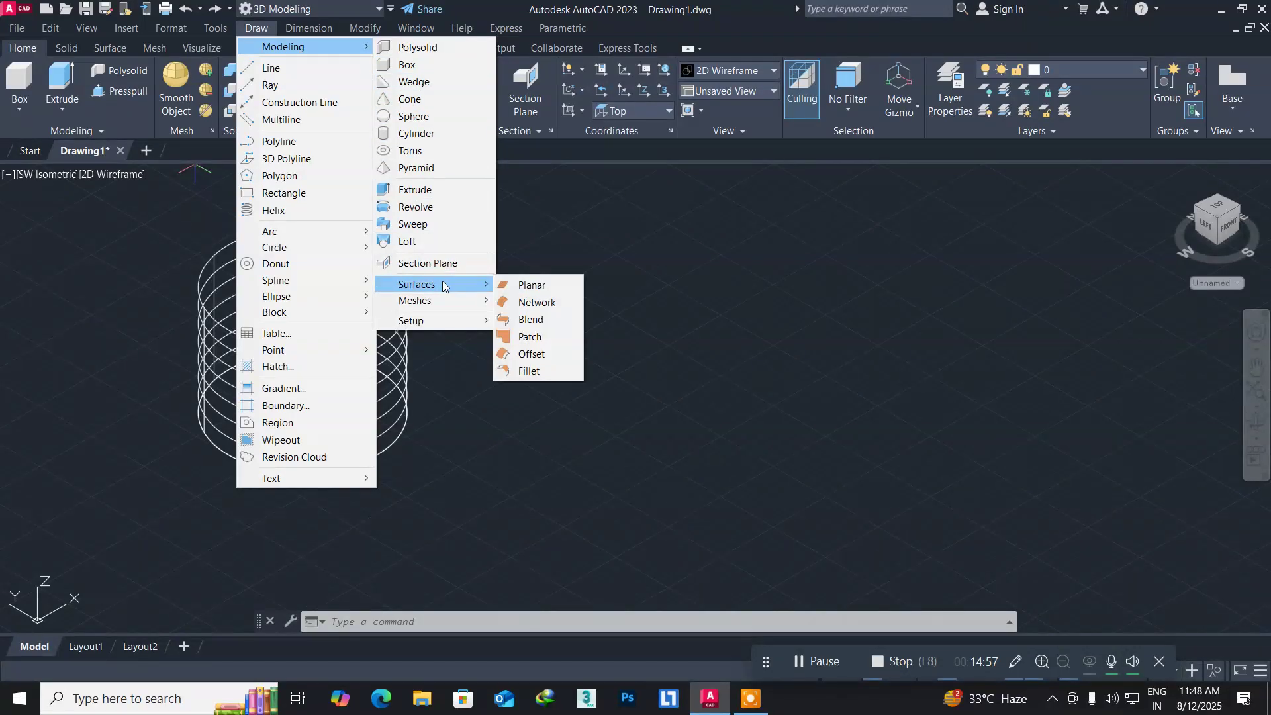
pyautogui.click(534, 355)
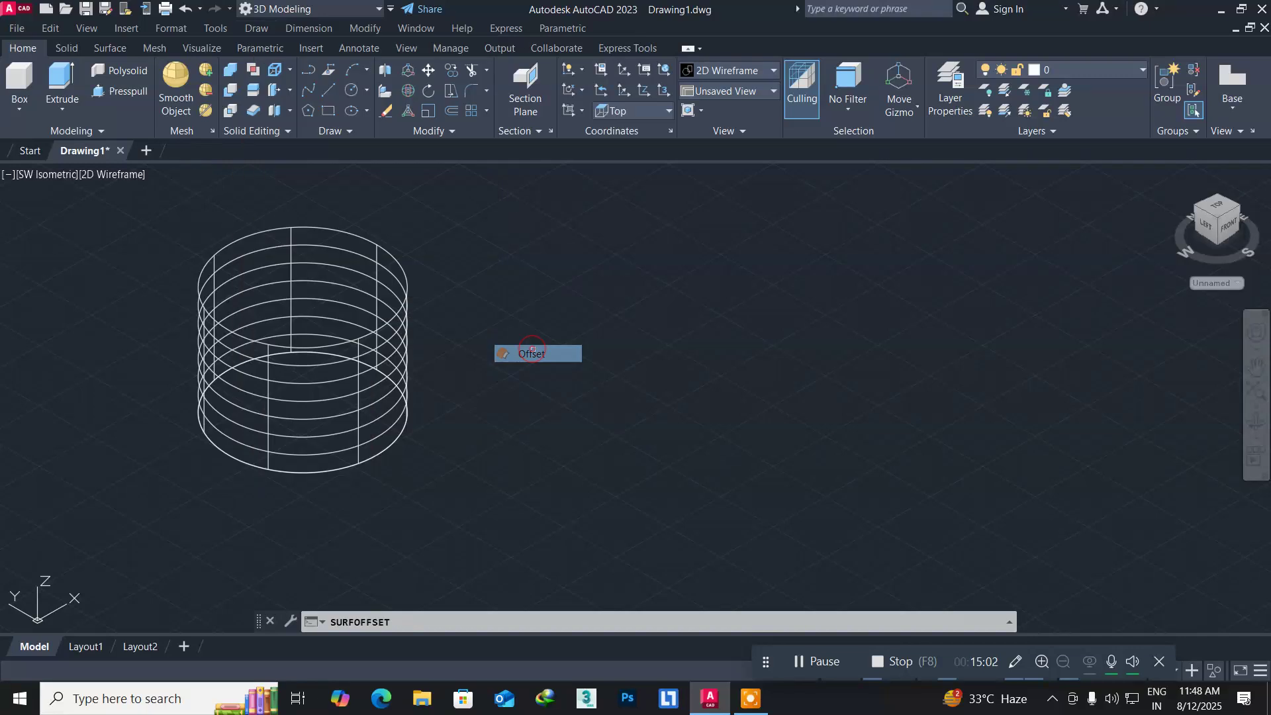
pyautogui.click(394, 362)
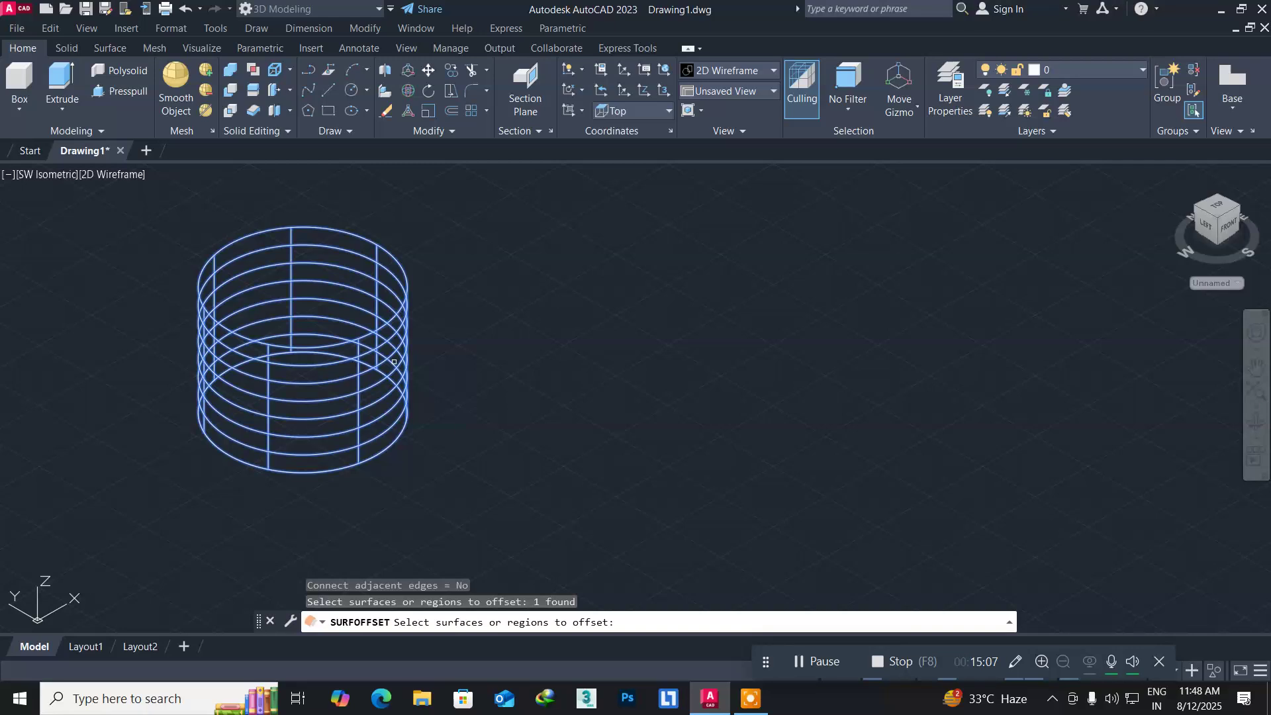
pyautogui.press('Return')
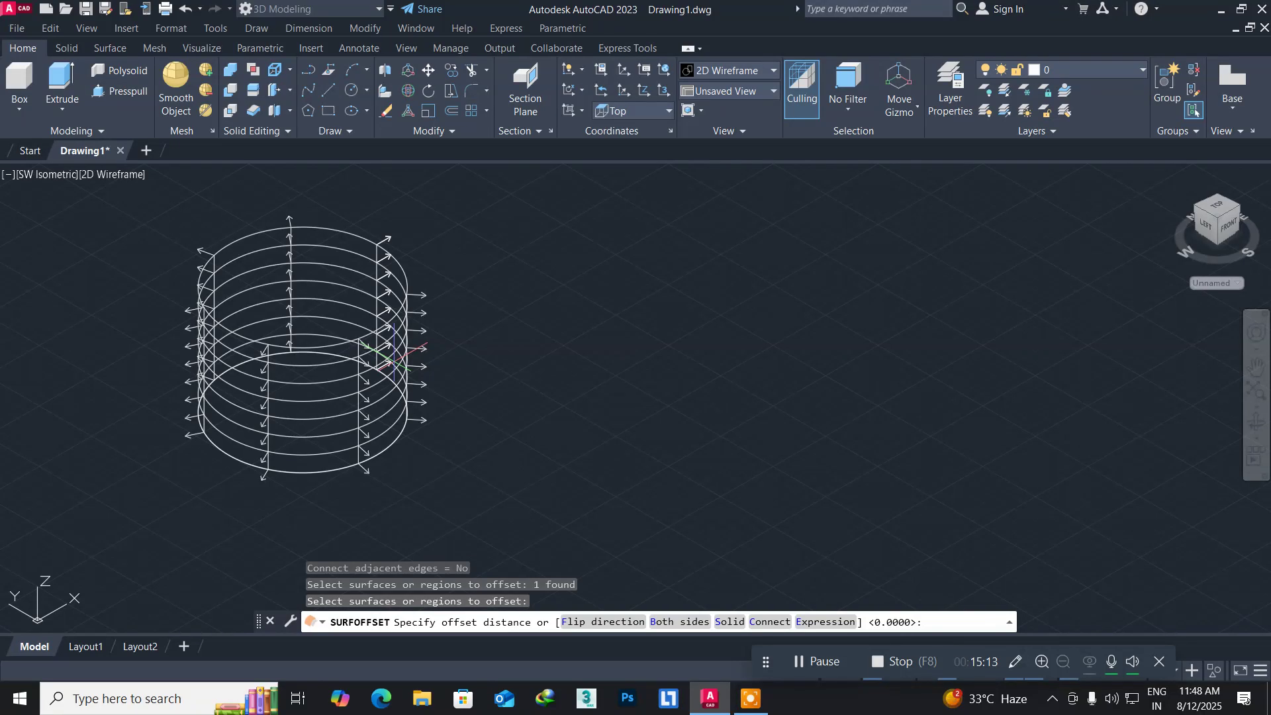
pyautogui.write('30')
pyautogui.press('Return')
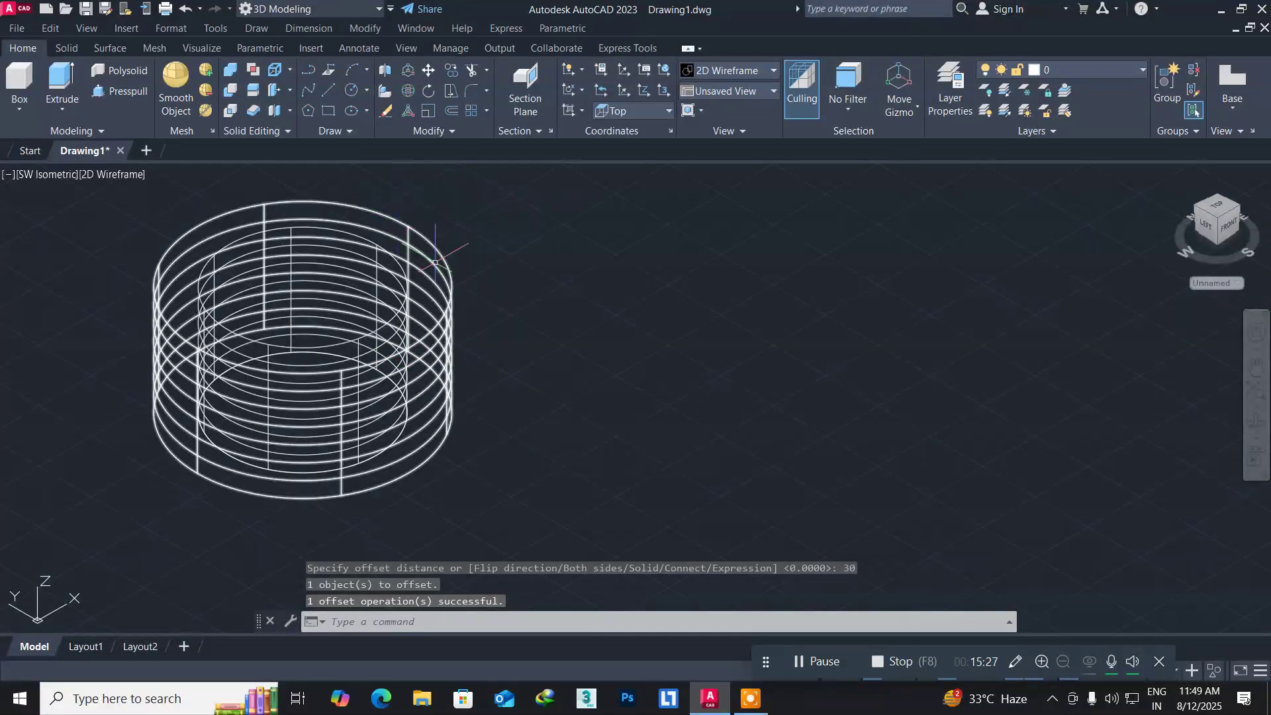
# Draw two connected lines beside the cylinders, forming a corner along the X and Y directions.
pyautogui.moveTo(689, 405); pyautogui.dragTo(371, 434, button='middle')
pyautogui.click(323, 89)
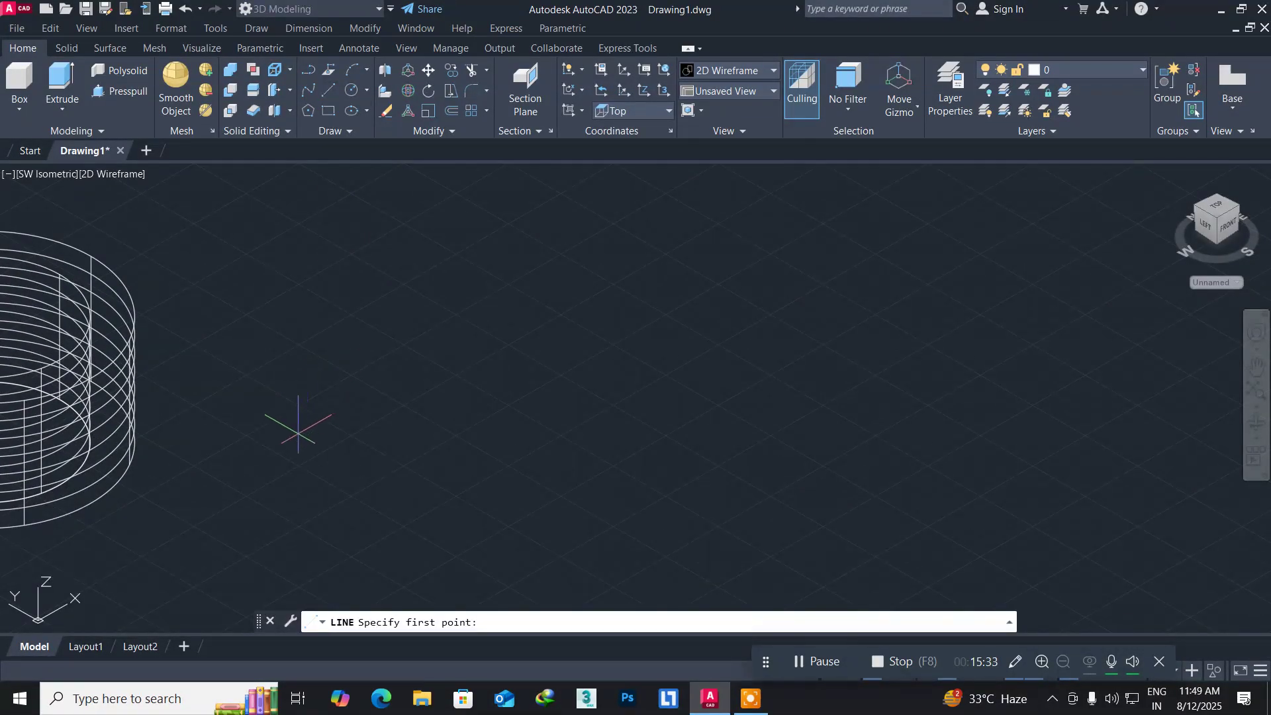
pyautogui.click(298, 435)
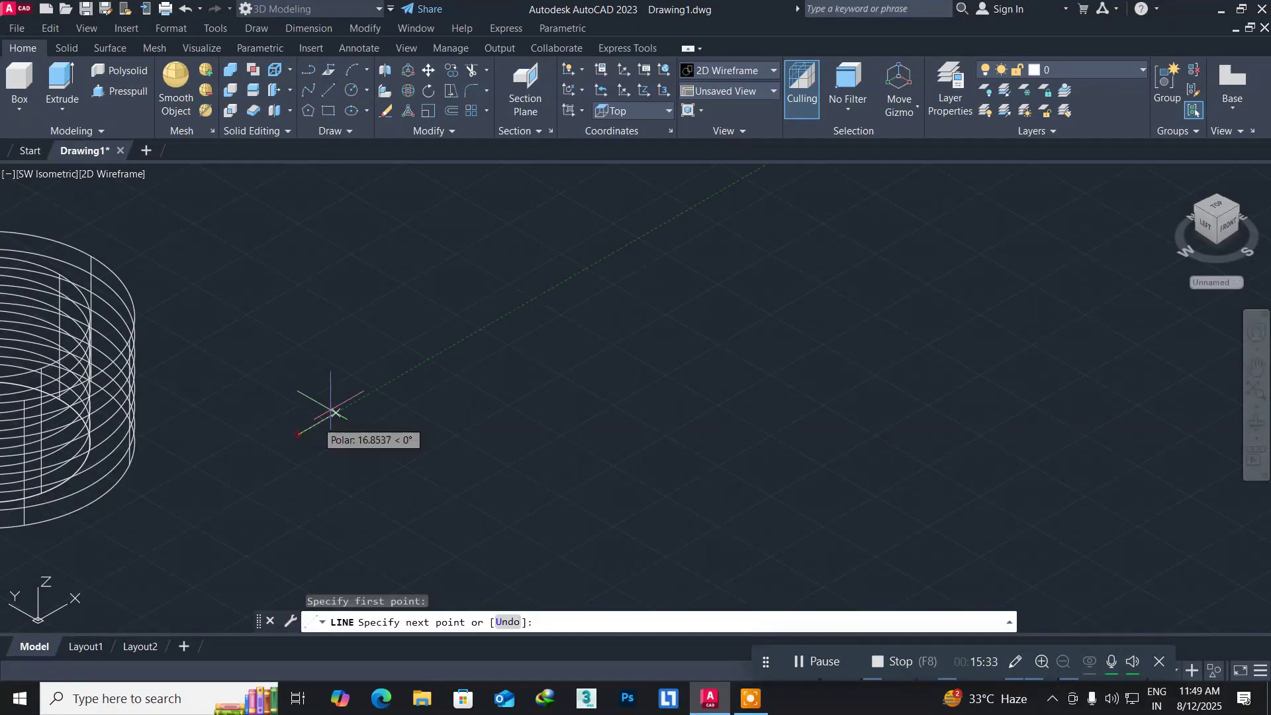
pyautogui.click(452, 346)
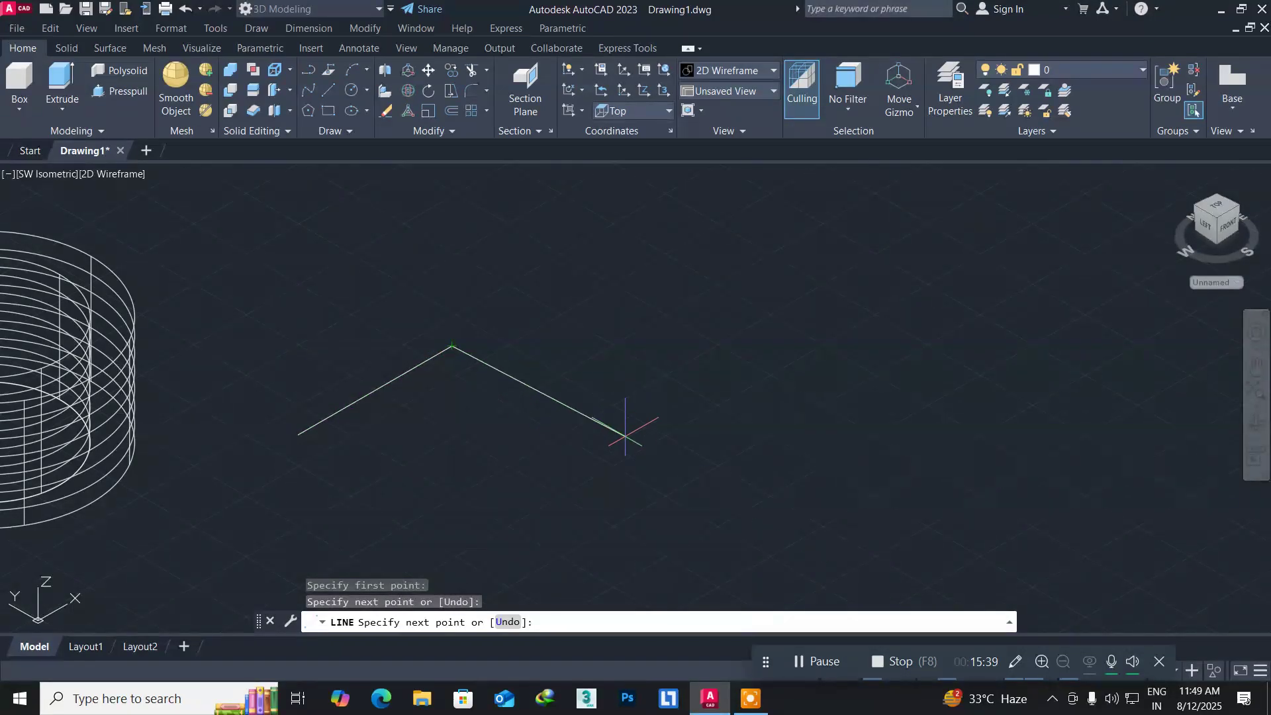
pyautogui.click(627, 446)
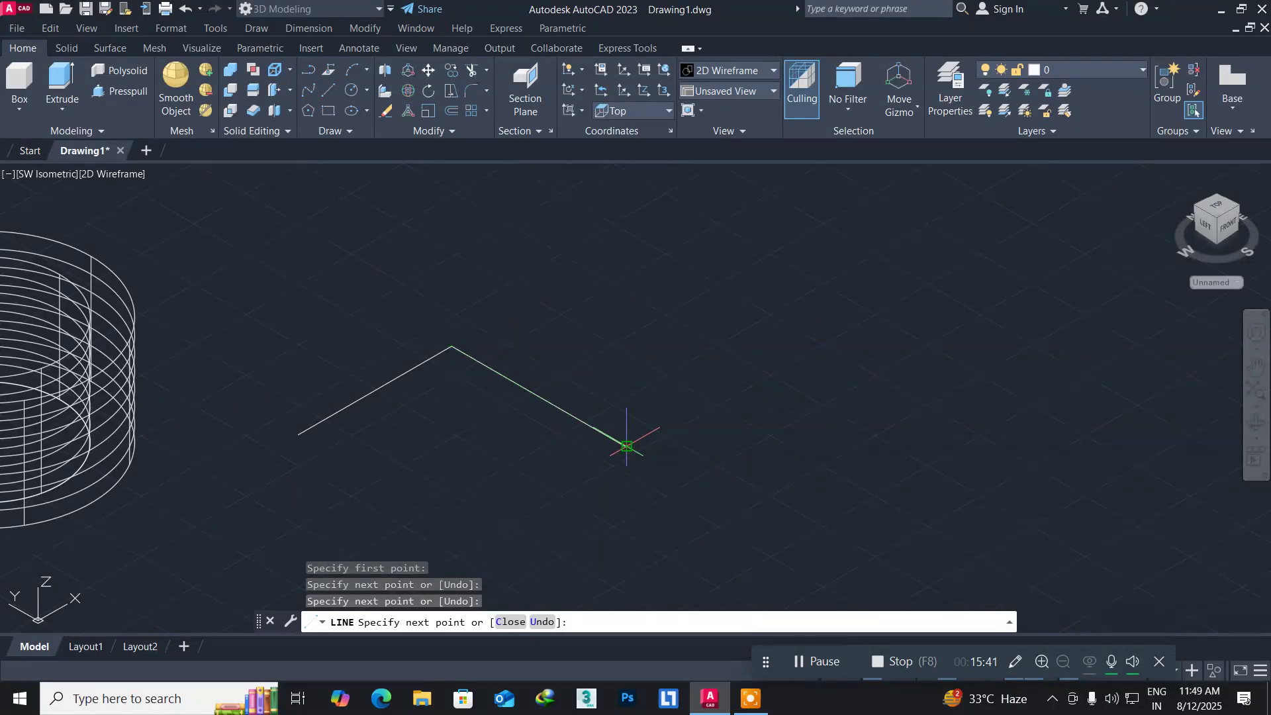
pyautogui.press('Return')
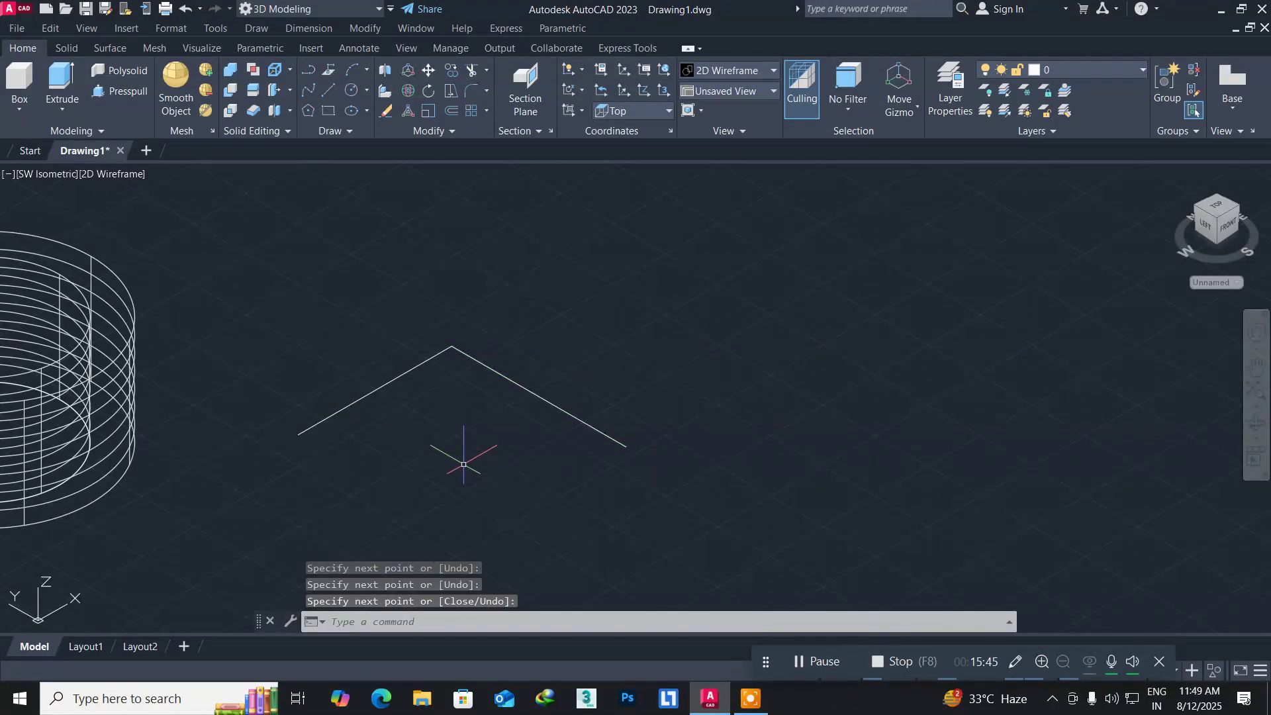
# Extrude the two connected lines upward into two surfaces that meet at the corner.
pyautogui.write('ext')
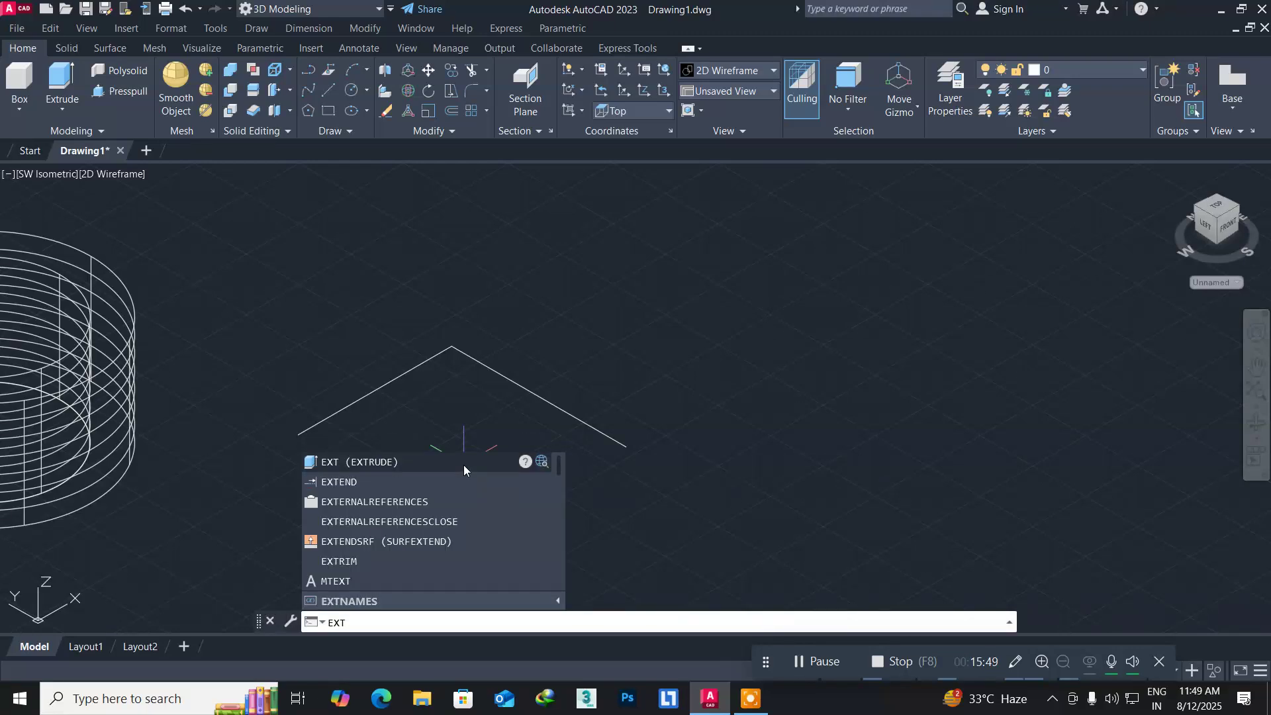
pyautogui.press('Return')
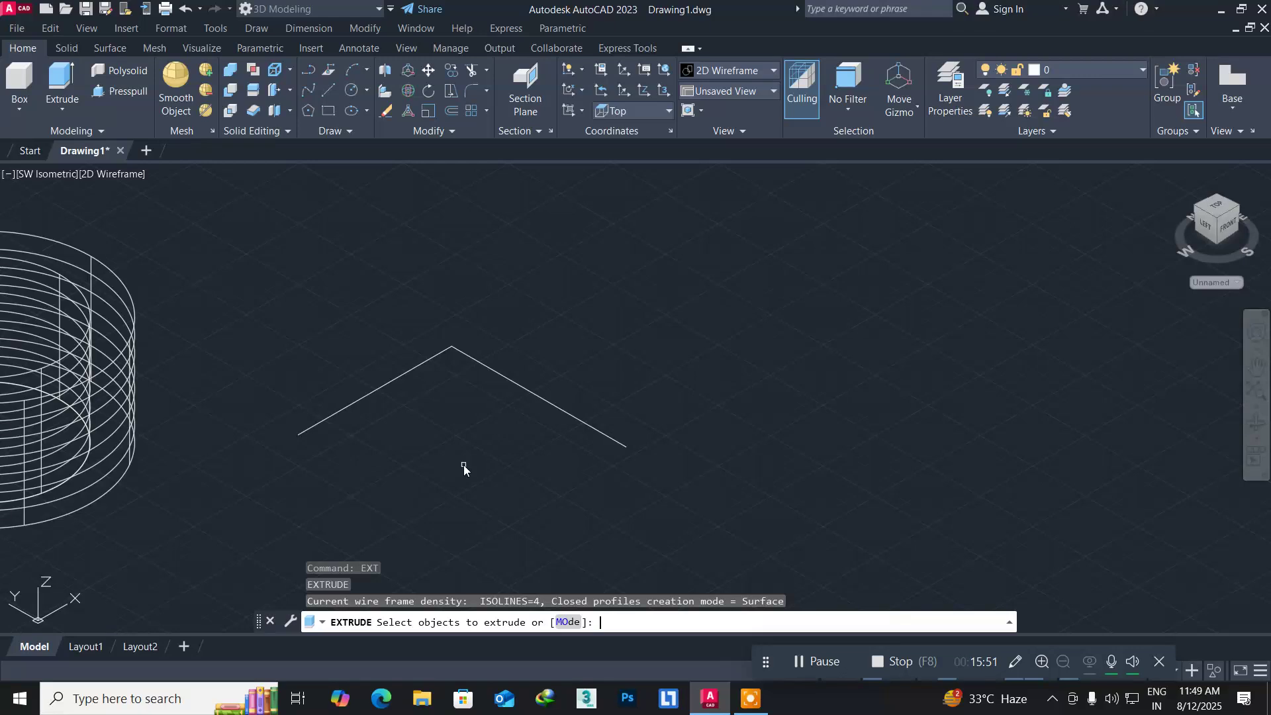
pyautogui.click(499, 412)
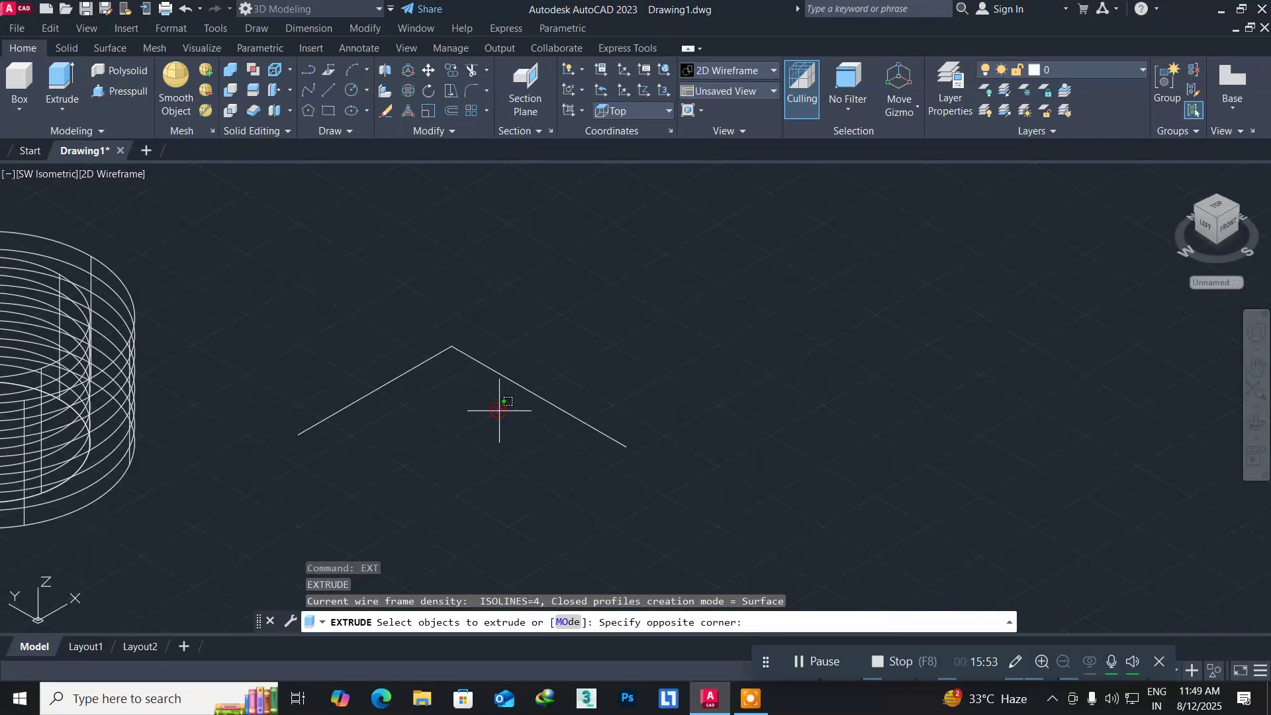
pyautogui.click(417, 328)
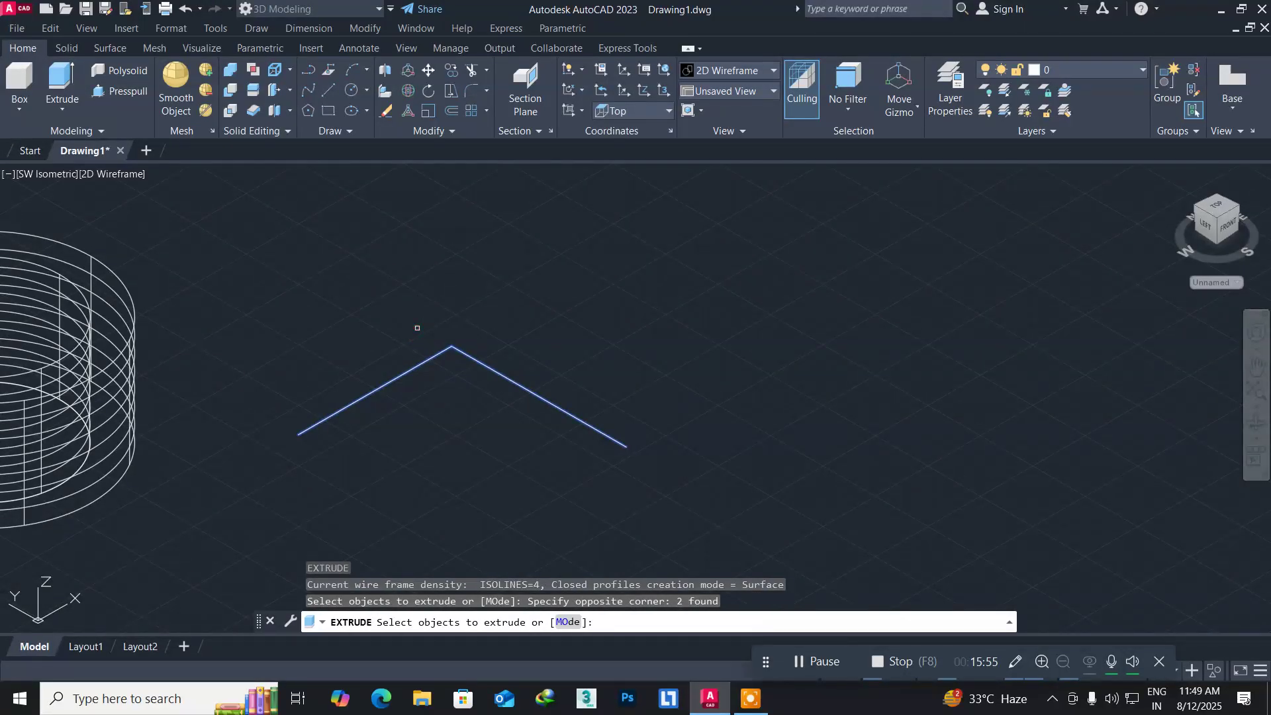
pyautogui.press('Return')
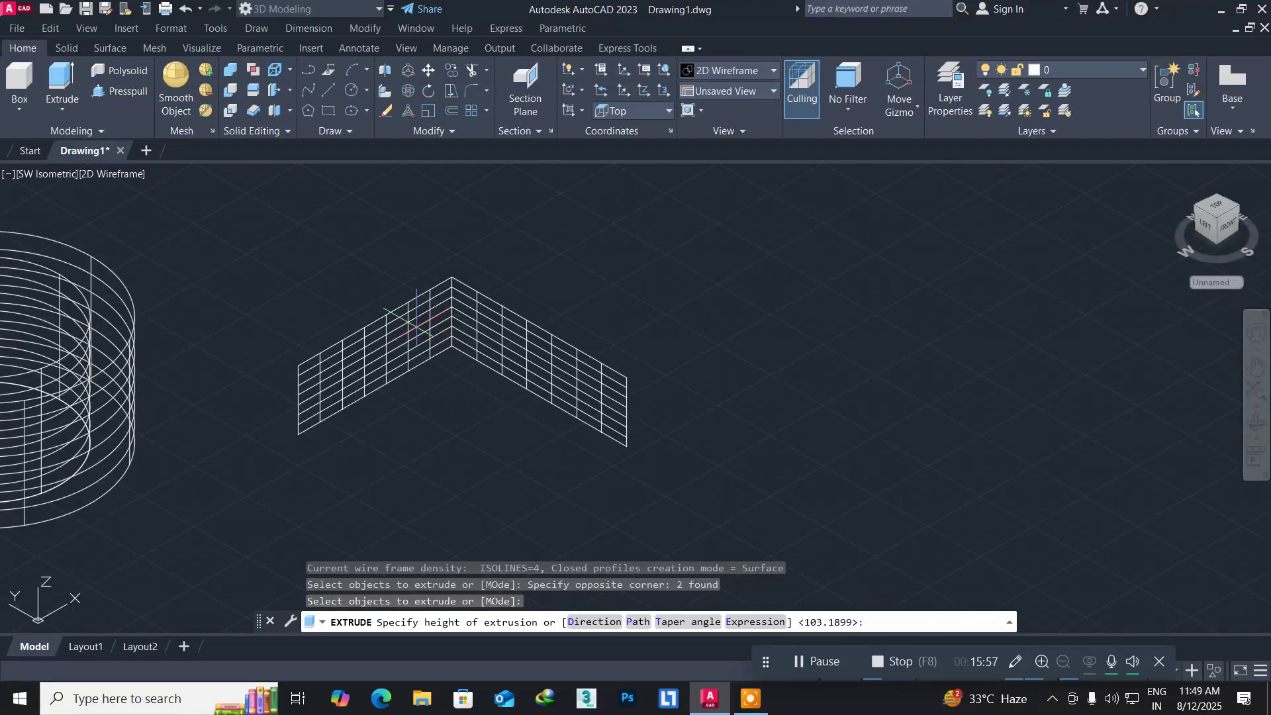
pyautogui.click(422, 259)
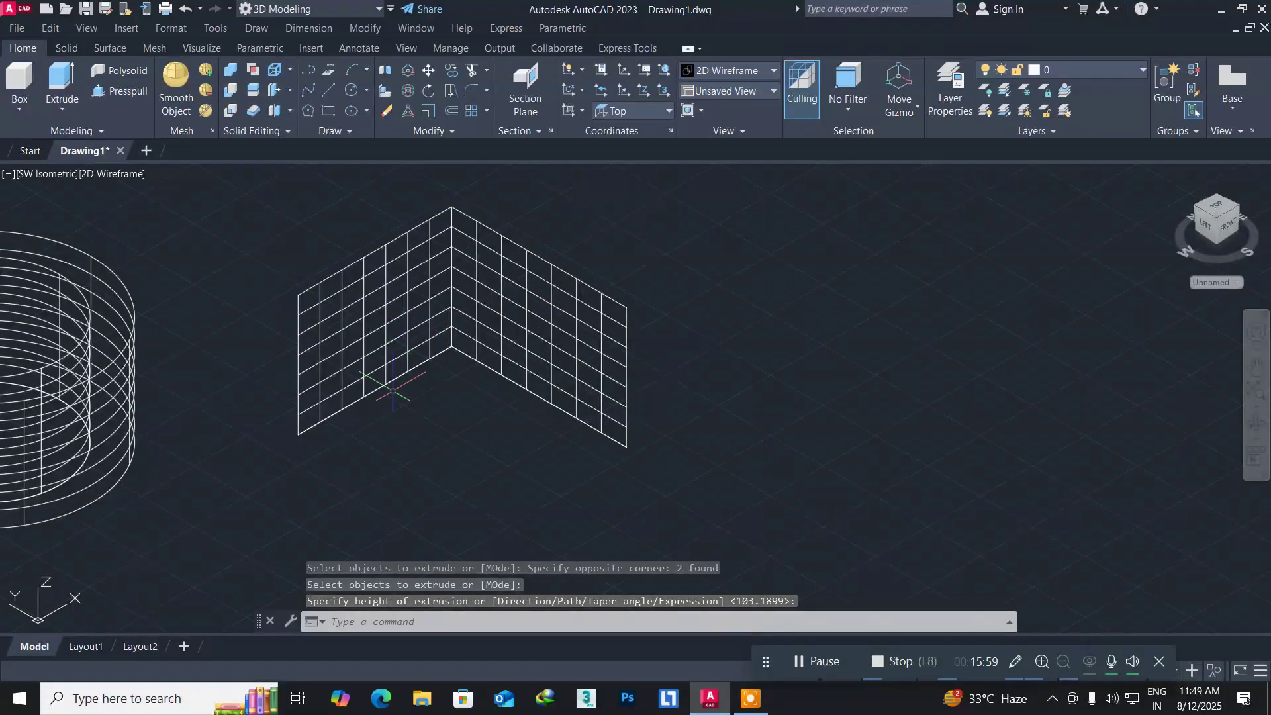
pyautogui.moveTo(377, 419); pyautogui.dragTo(367, 459, button='middle')
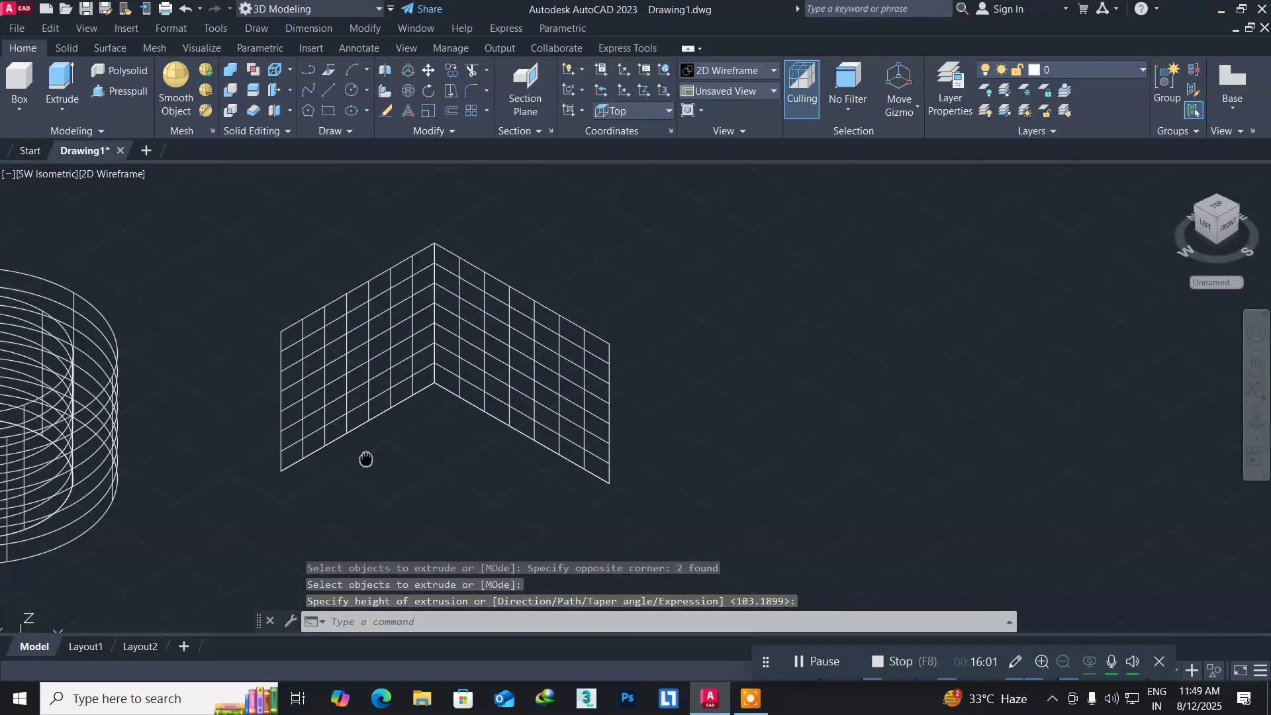
pyautogui.click(265, 30)
pyautogui.moveTo(371, 46)
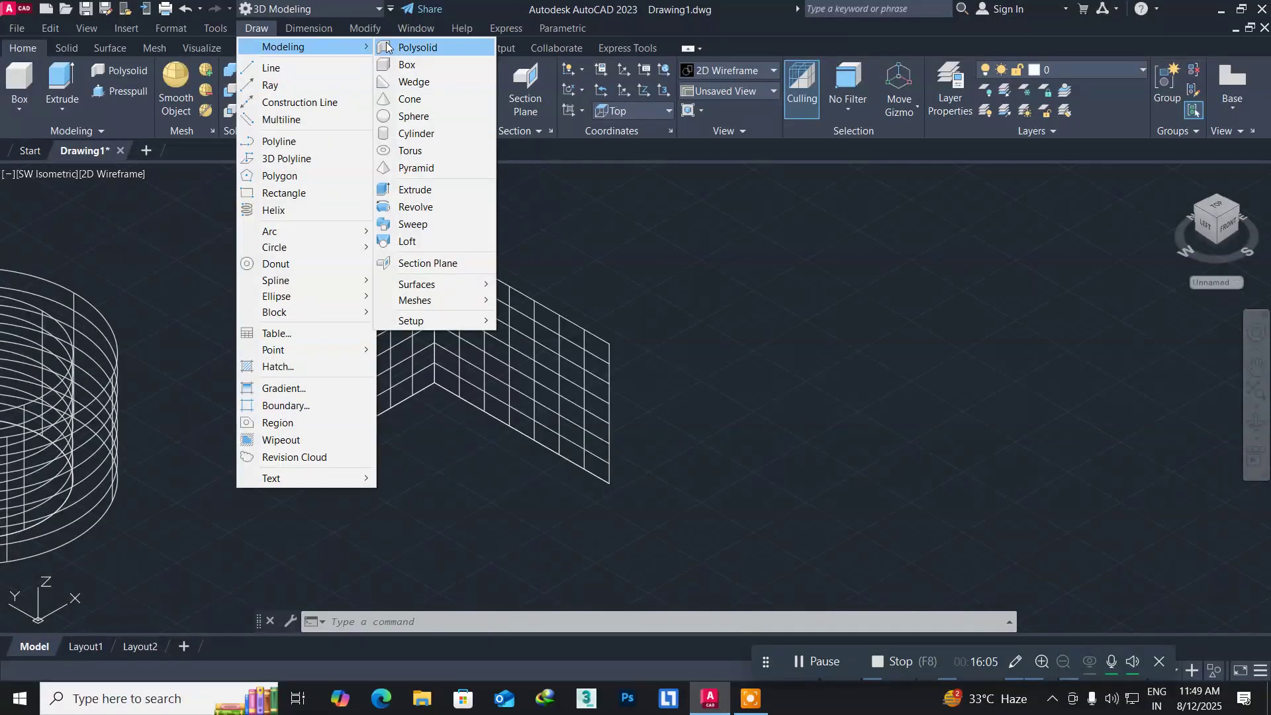
pyautogui.moveTo(440, 284)
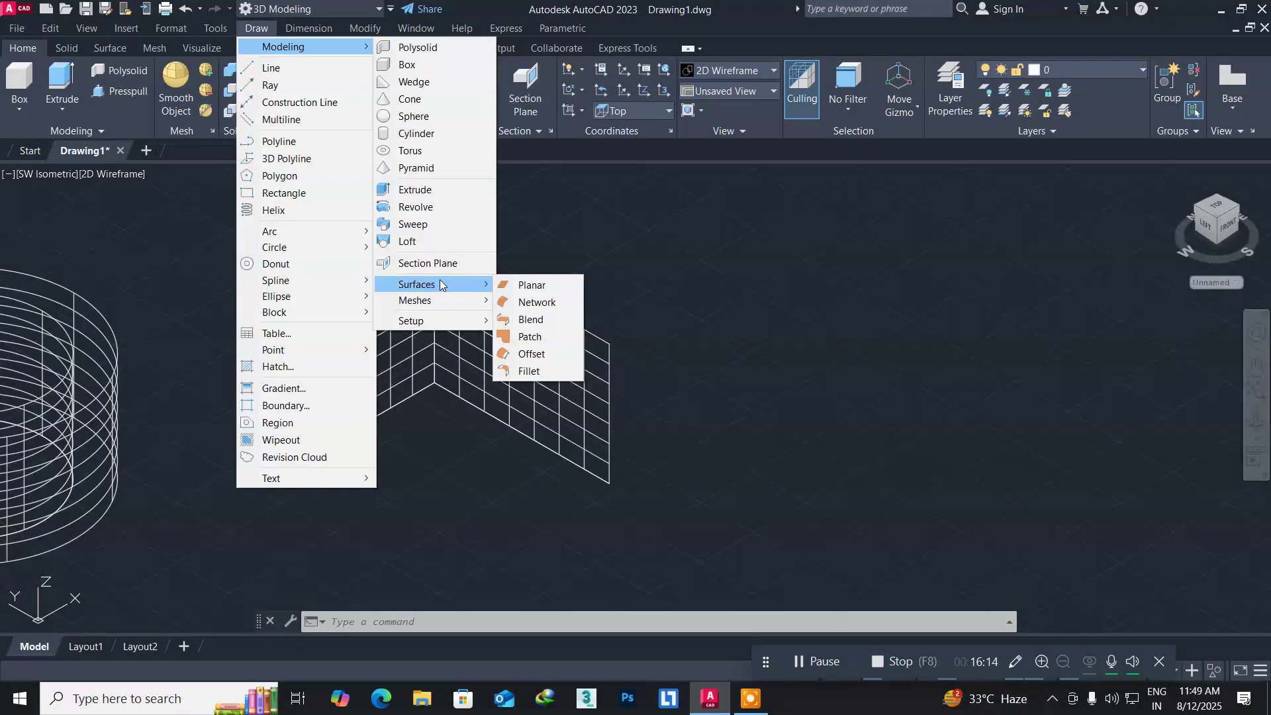
pyautogui.click(519, 371)
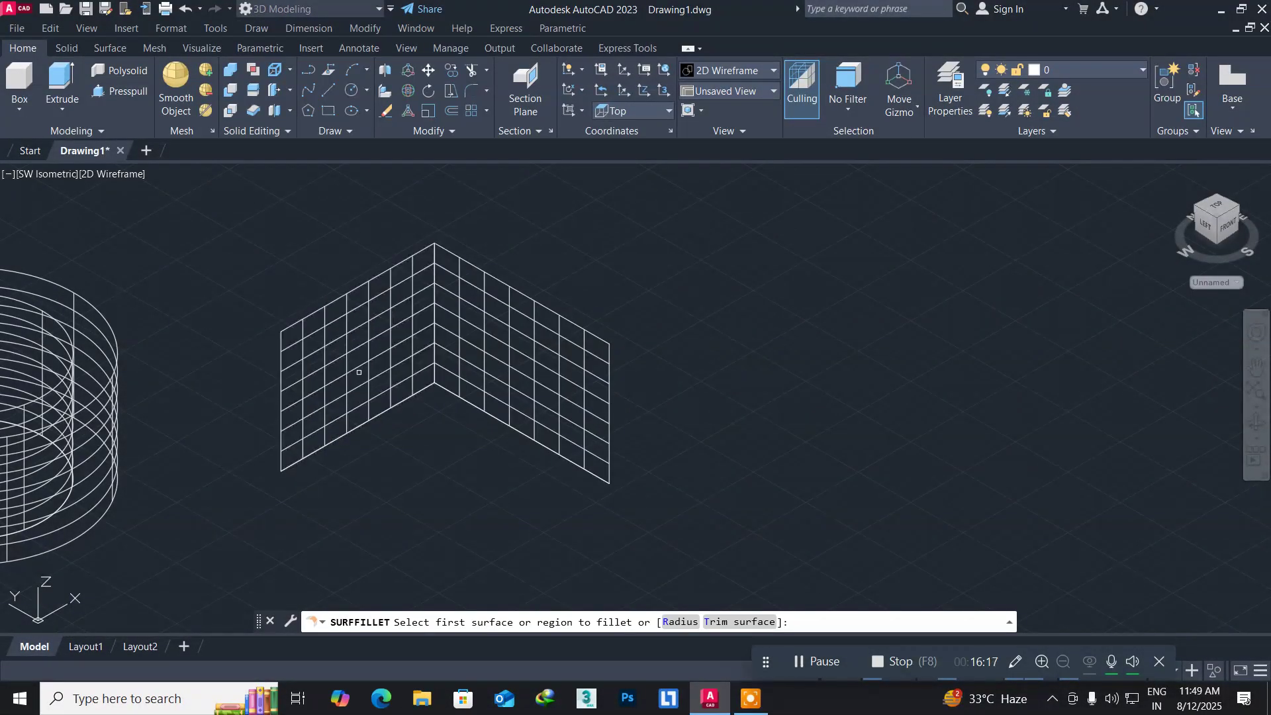
pyautogui.click(347, 354)
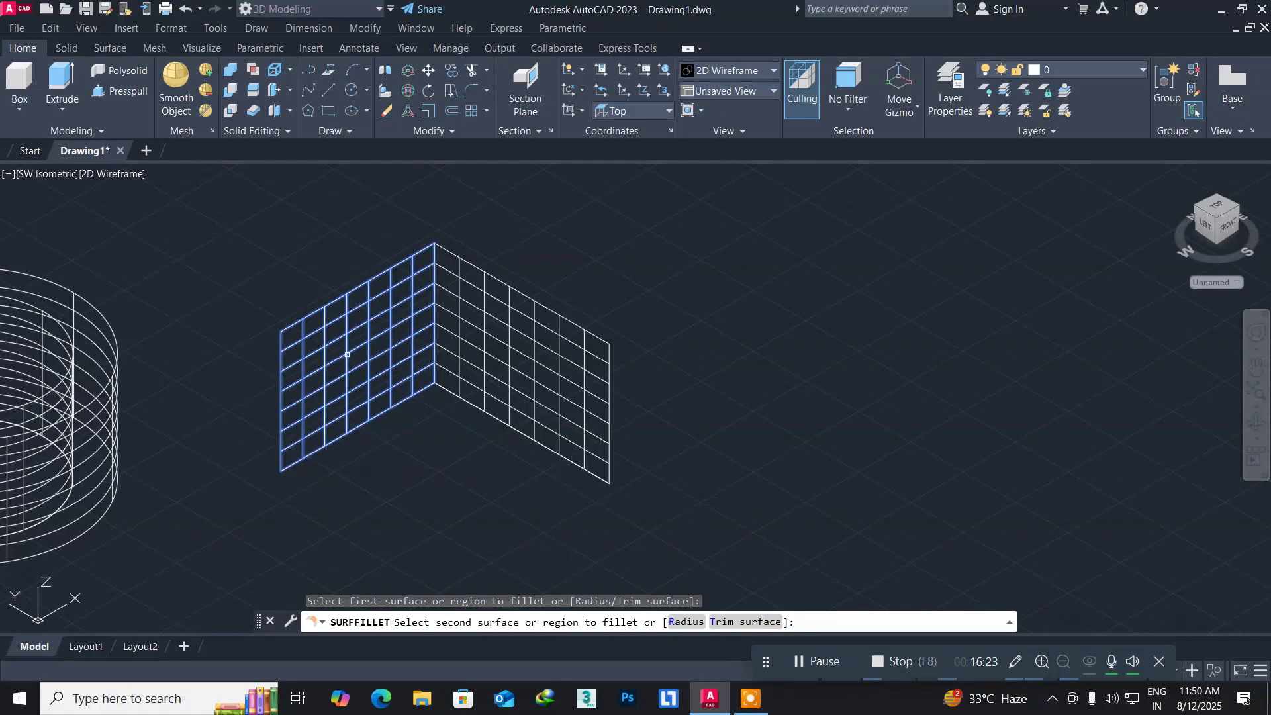
pyautogui.press('Escape')
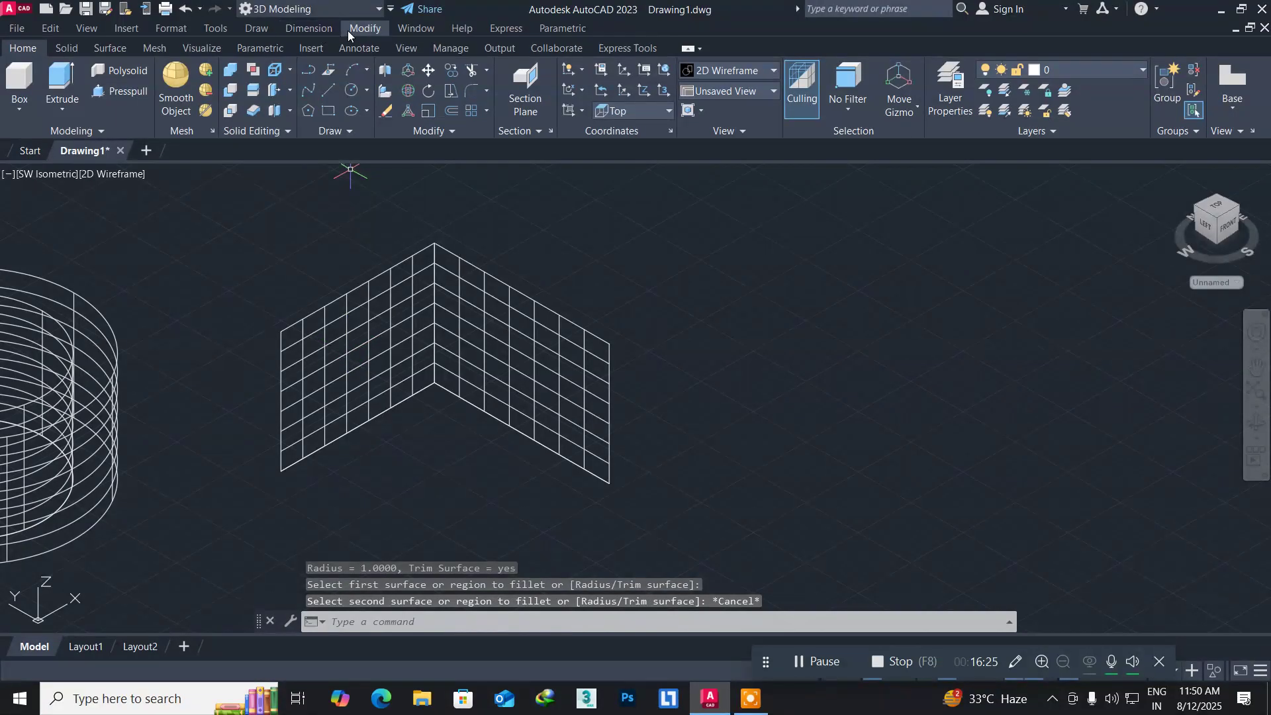
# Create a surface Fillet with radius 30 between the two extruded surfaces and accept it.
pyautogui.click(263, 28)
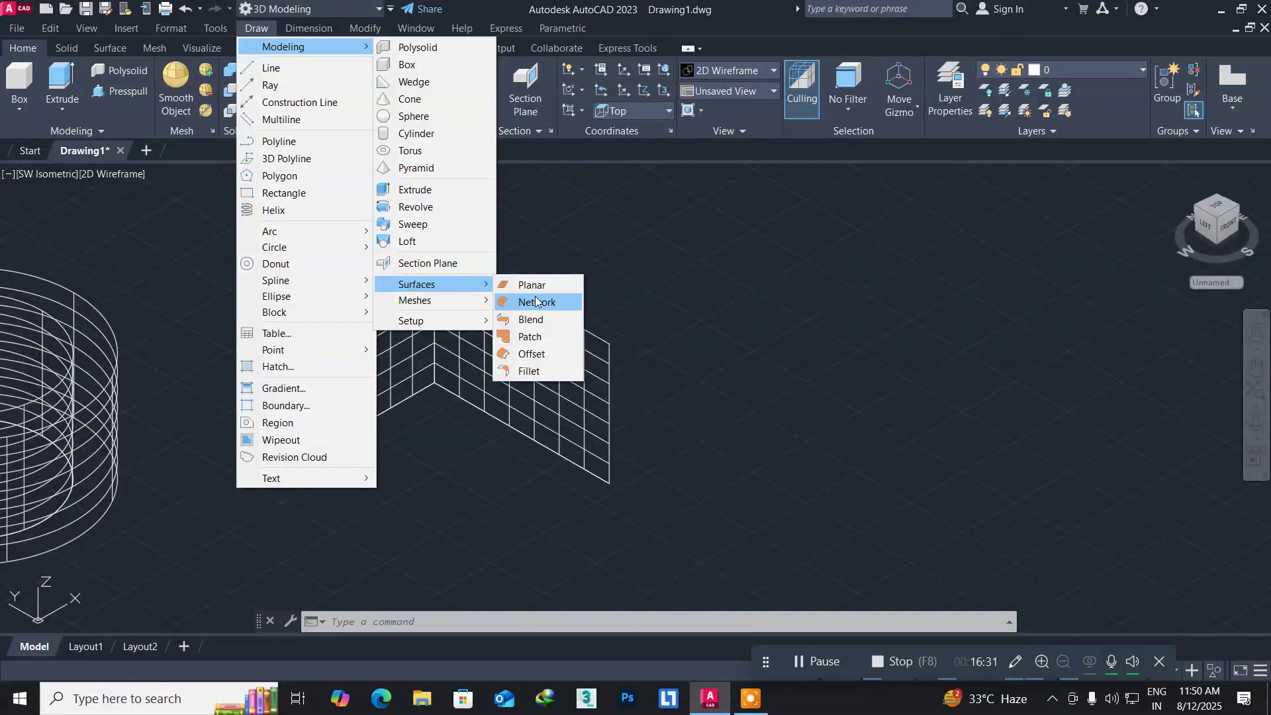
pyautogui.click(544, 374)
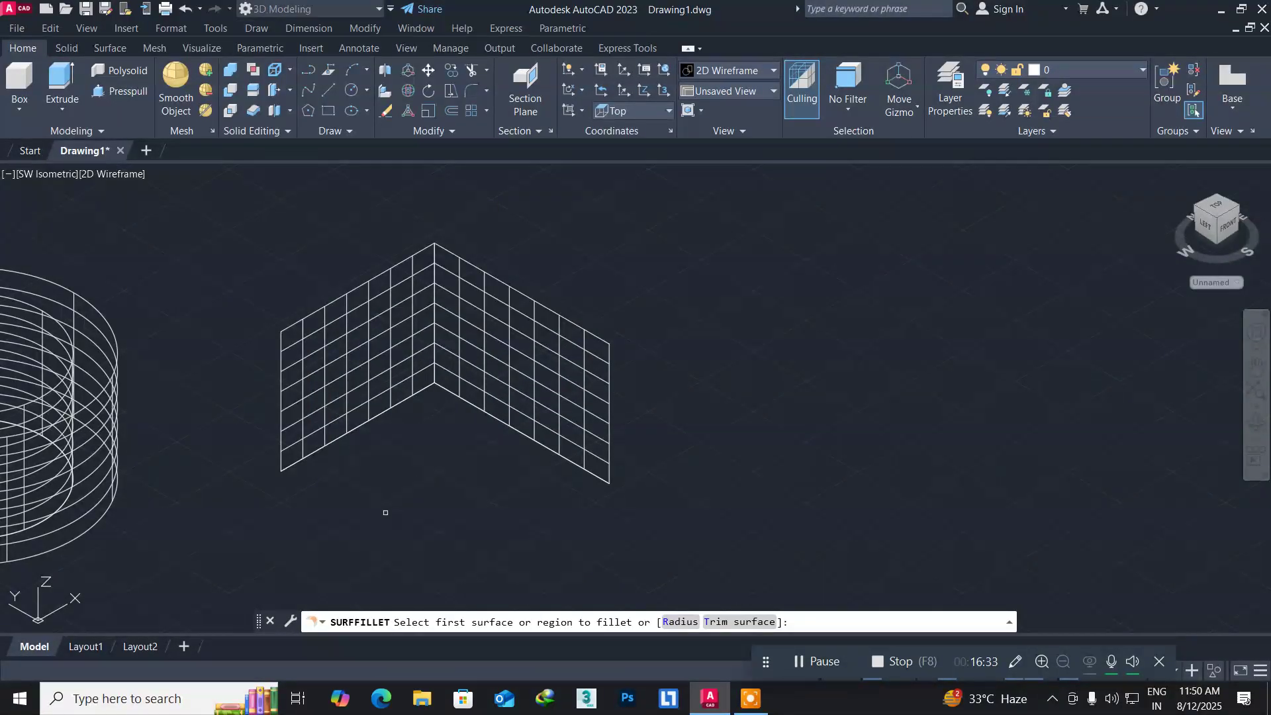
pyautogui.write('r')
pyautogui.press('Return')
pyautogui.write('30')
pyautogui.press('Return')
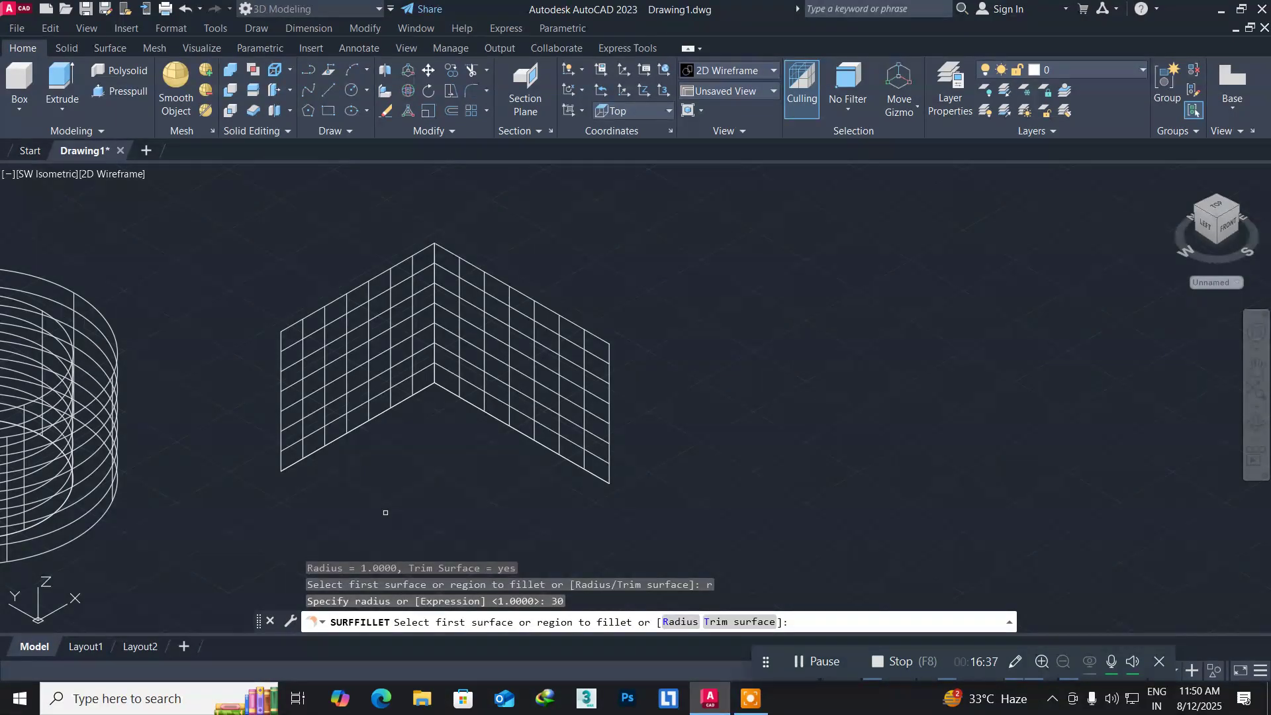
pyautogui.click(347, 396)
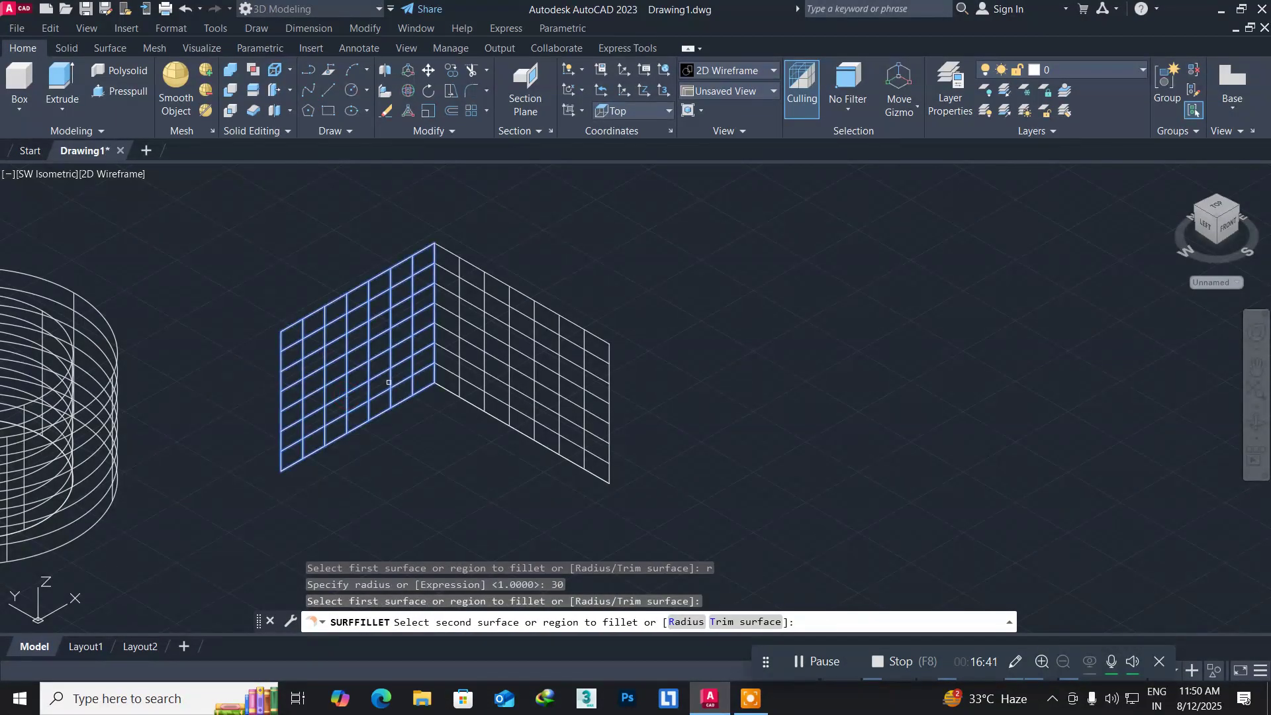
pyautogui.click(468, 348)
pyautogui.press('Return')
pyautogui.press('Return')
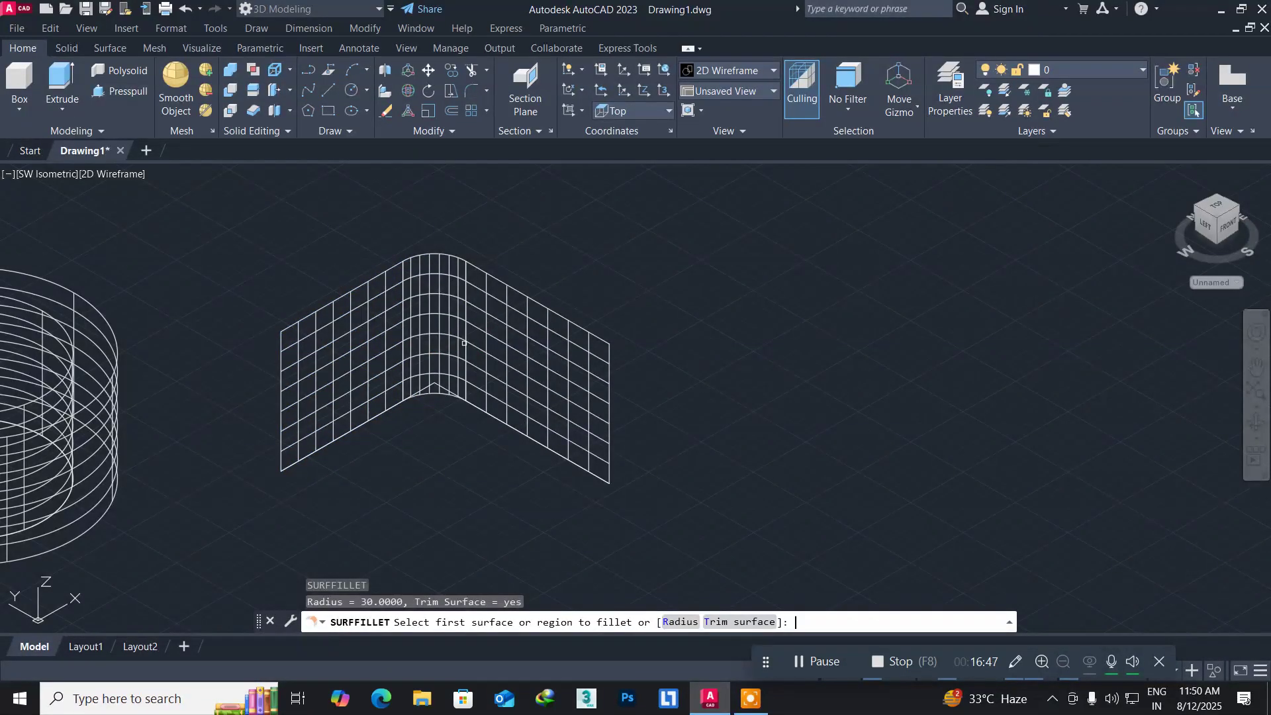